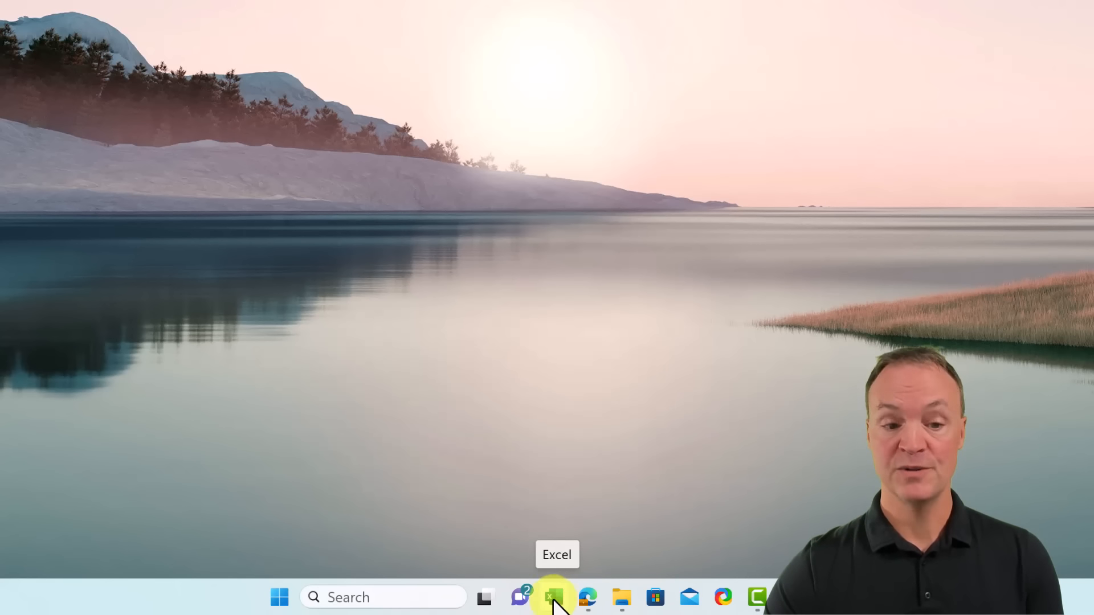
Step: Search Windows for "exc", check the Excel result's available options and launch Excel
click(397, 598)
text(exc)
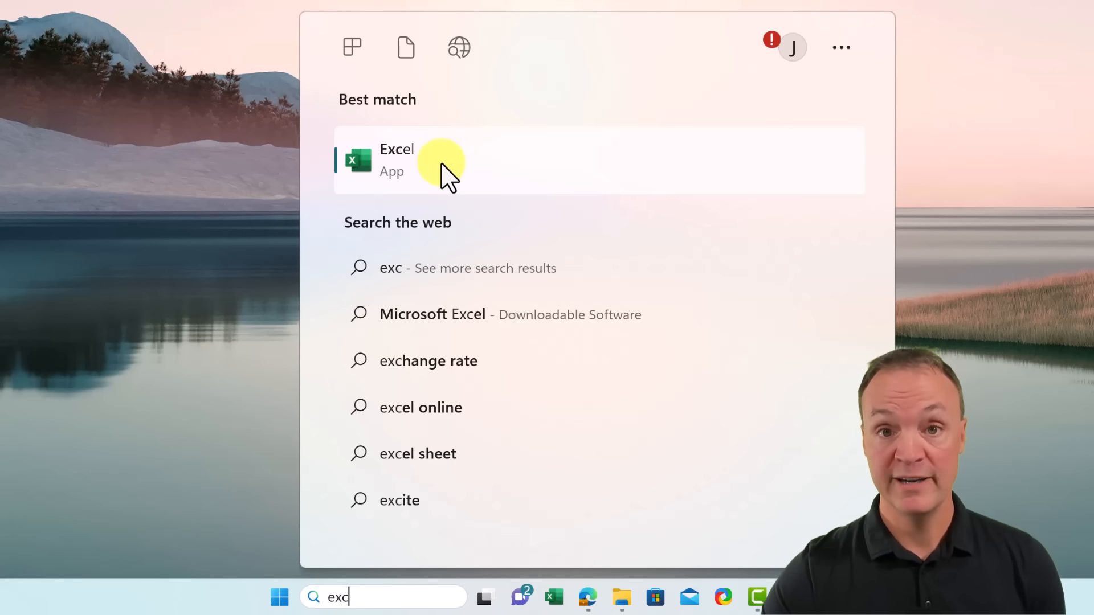
right_click(448, 176)
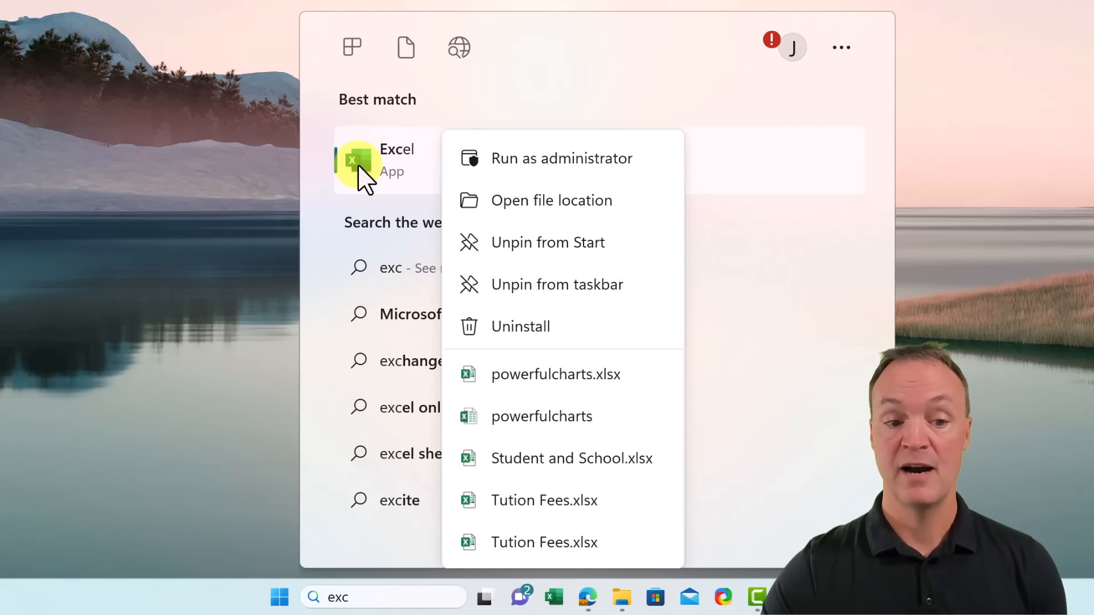
click(319, 192)
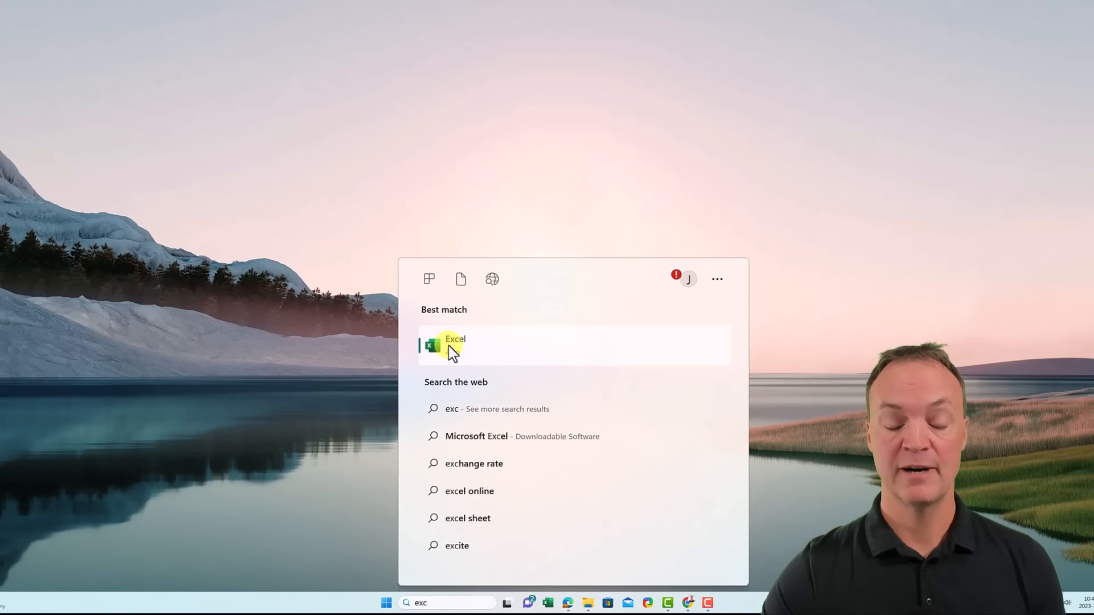
click(381, 164)
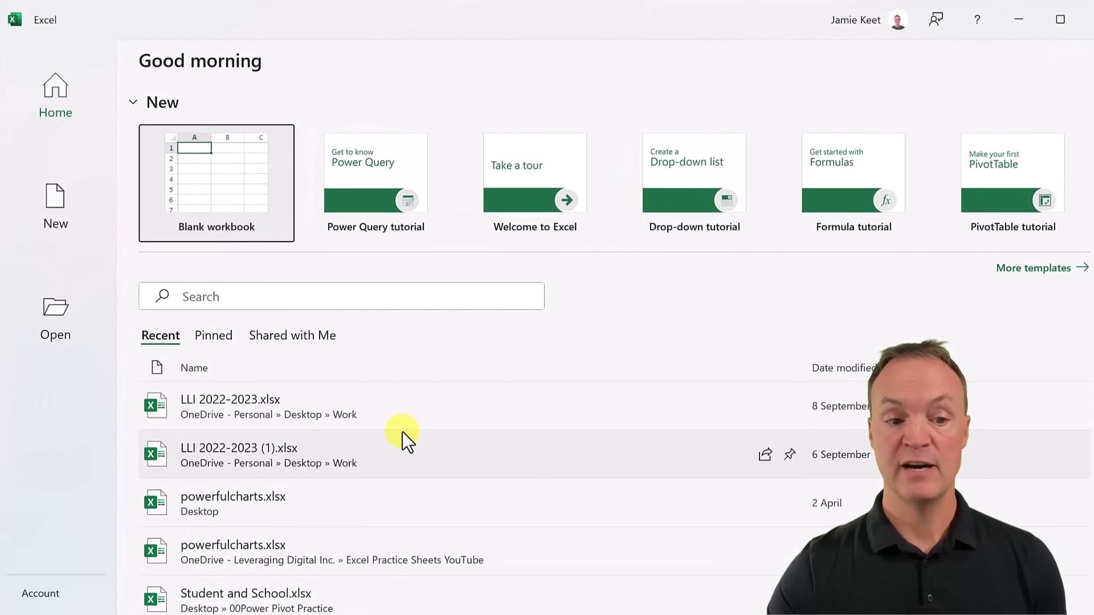
Step: Look through the recent workbooks and the gallery of additional templates for new workbooks
scroll(405, 441, down, 2)
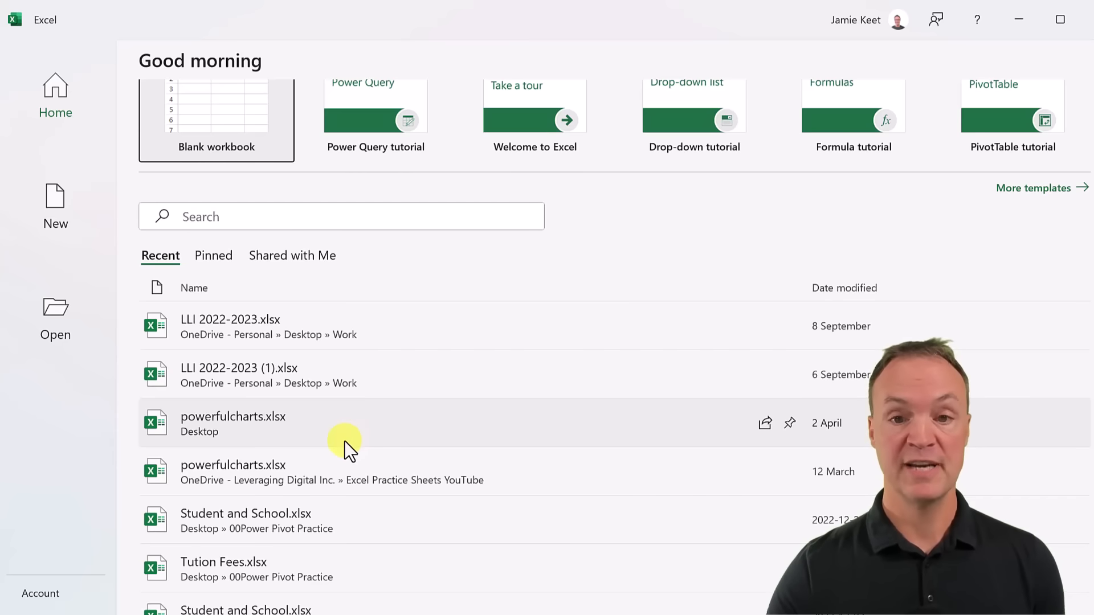
scroll(360, 447, up, 2)
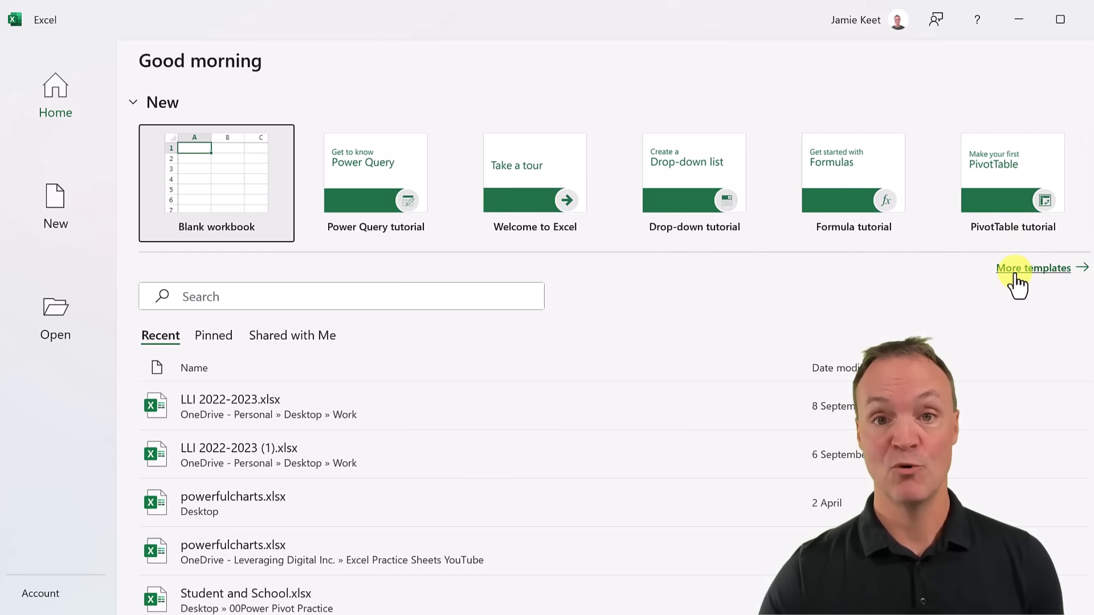
click(1017, 282)
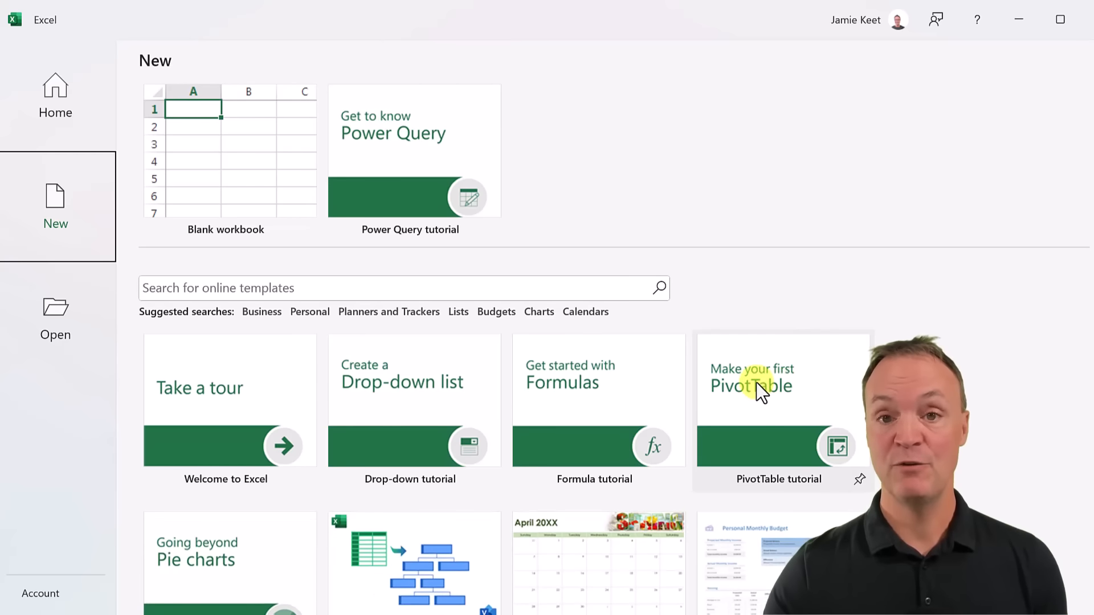
scroll(758, 382, down, 1)
scroll(804, 393, down, 2)
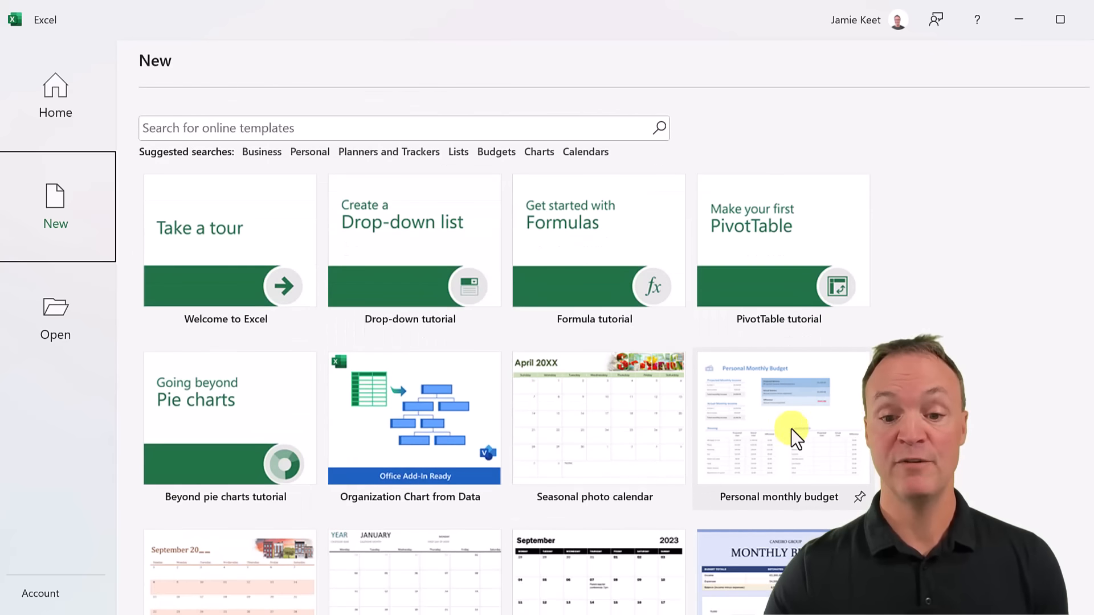
scroll(748, 416, down, 2)
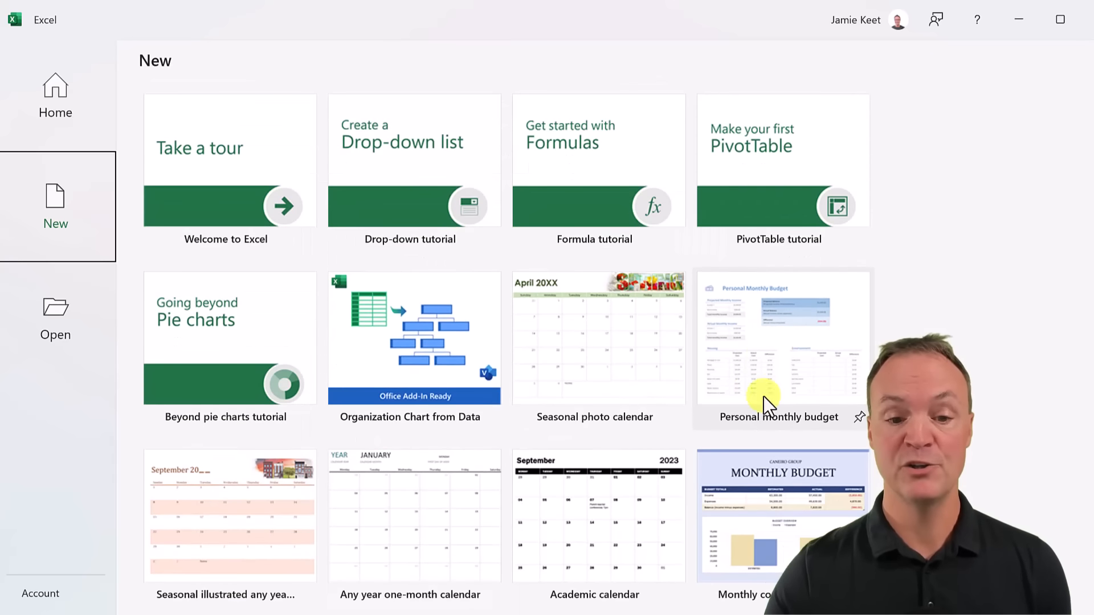
scroll(624, 383, down, 5)
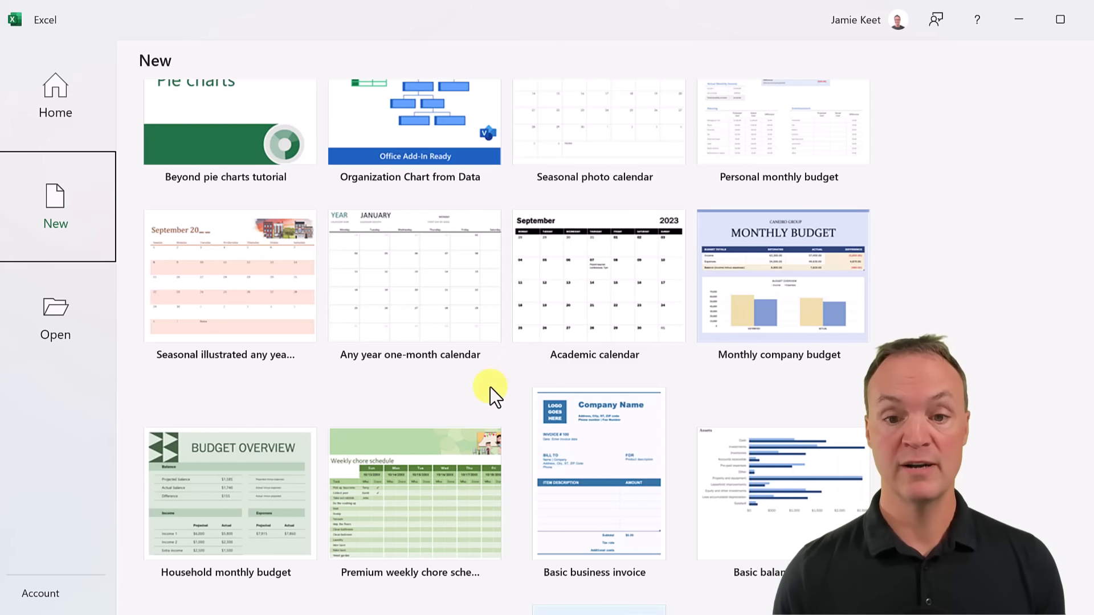
scroll(525, 358, up, 3)
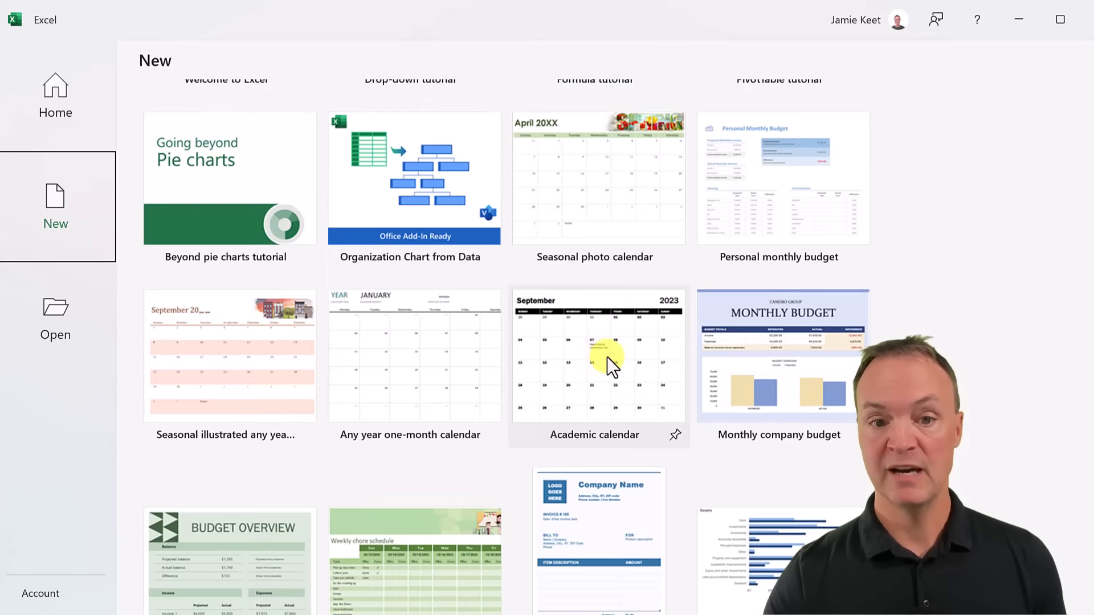
scroll(613, 359, up, 5)
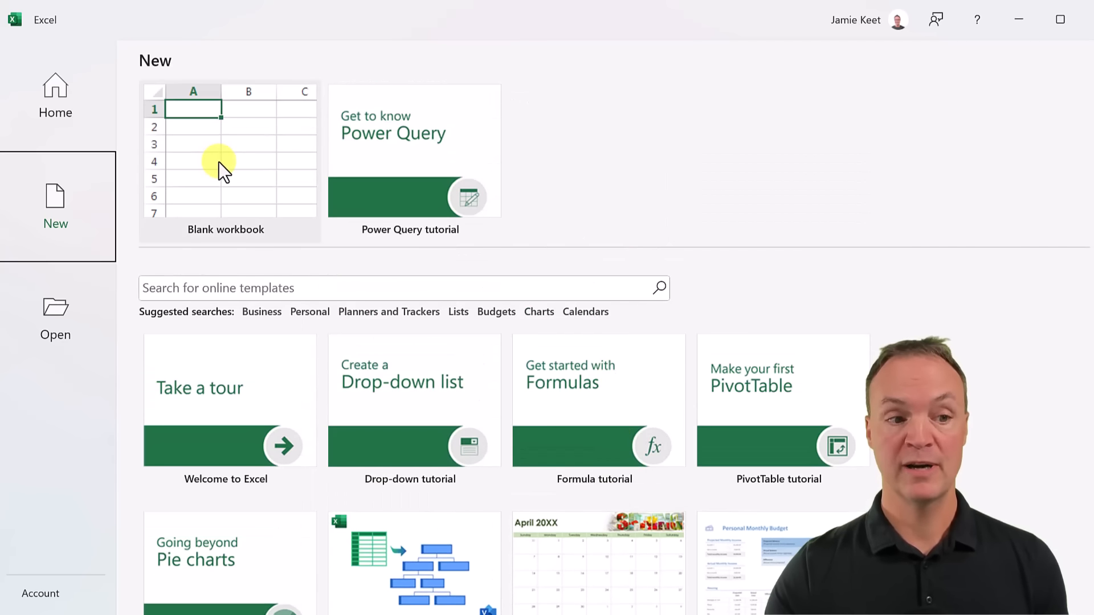
Step: Return to the start page and create a new blank workbook
click(64, 98)
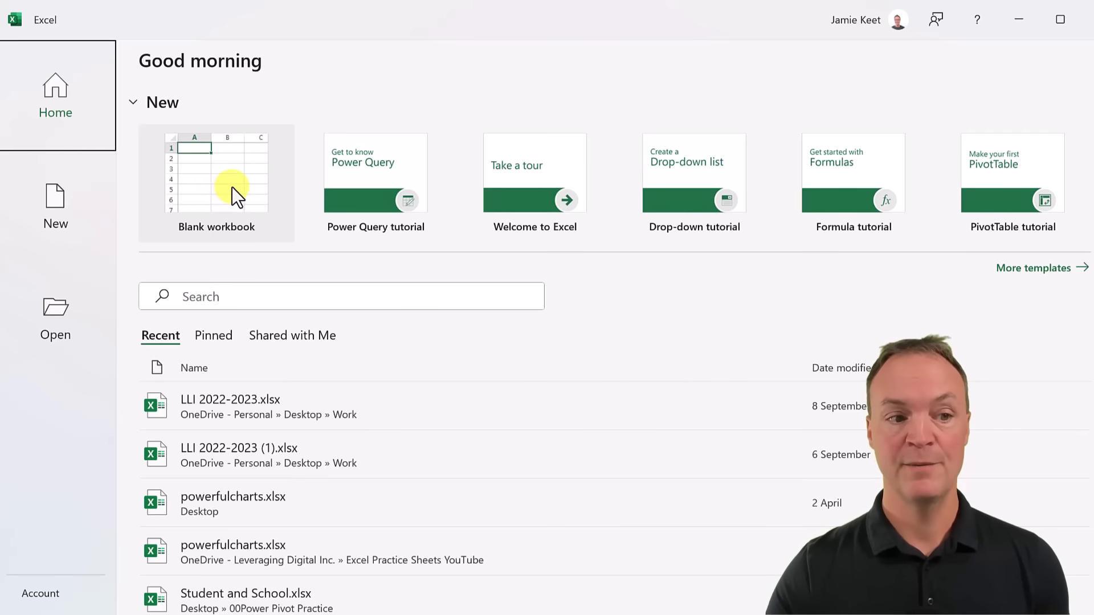
click(227, 186)
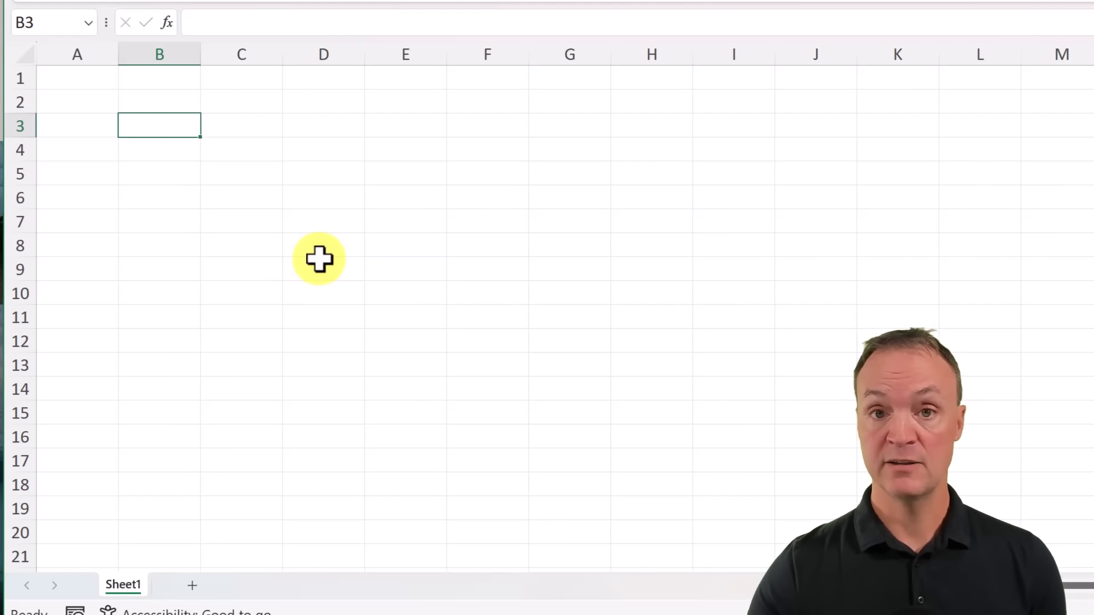
Step: Select the whole of column C to see how it runs down the sheet, and select the whole of row 3
click(247, 48)
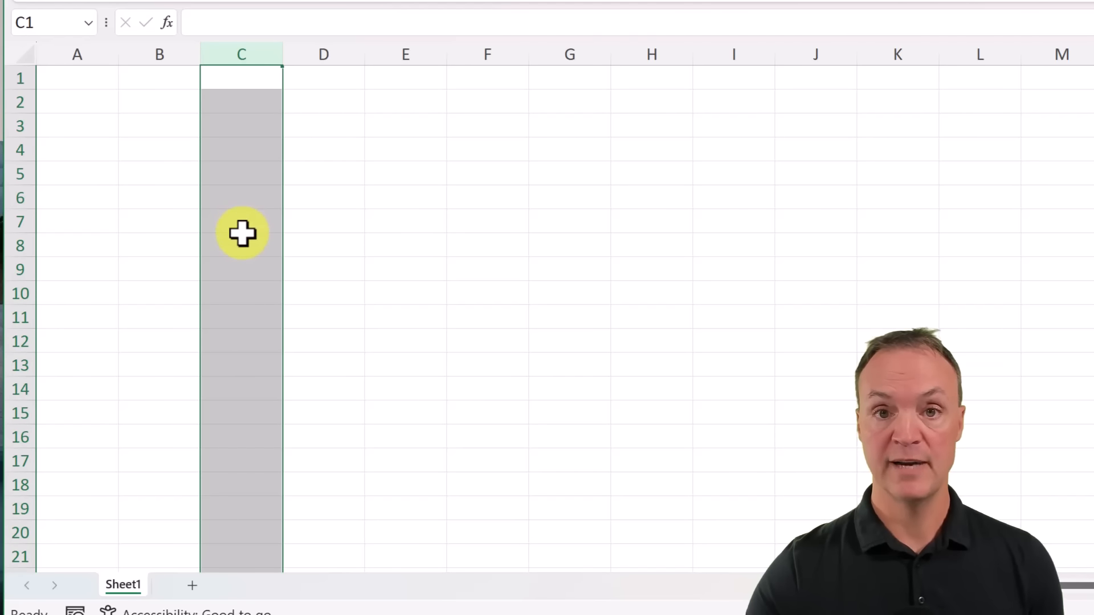
scroll(244, 231, down, 4)
scroll(243, 232, down, 7)
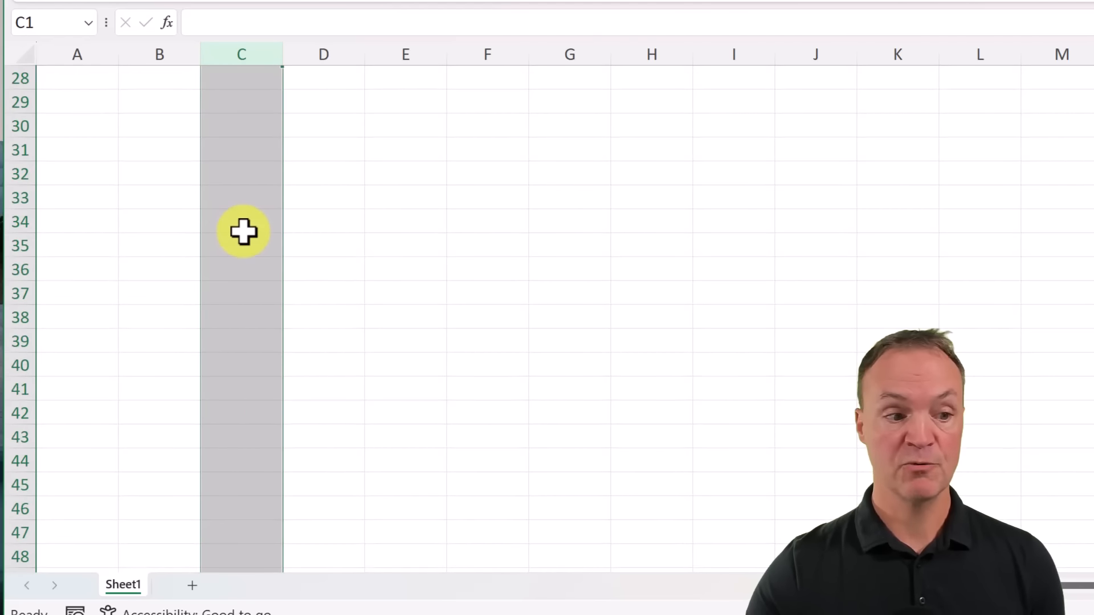
scroll(231, 310, down, 4)
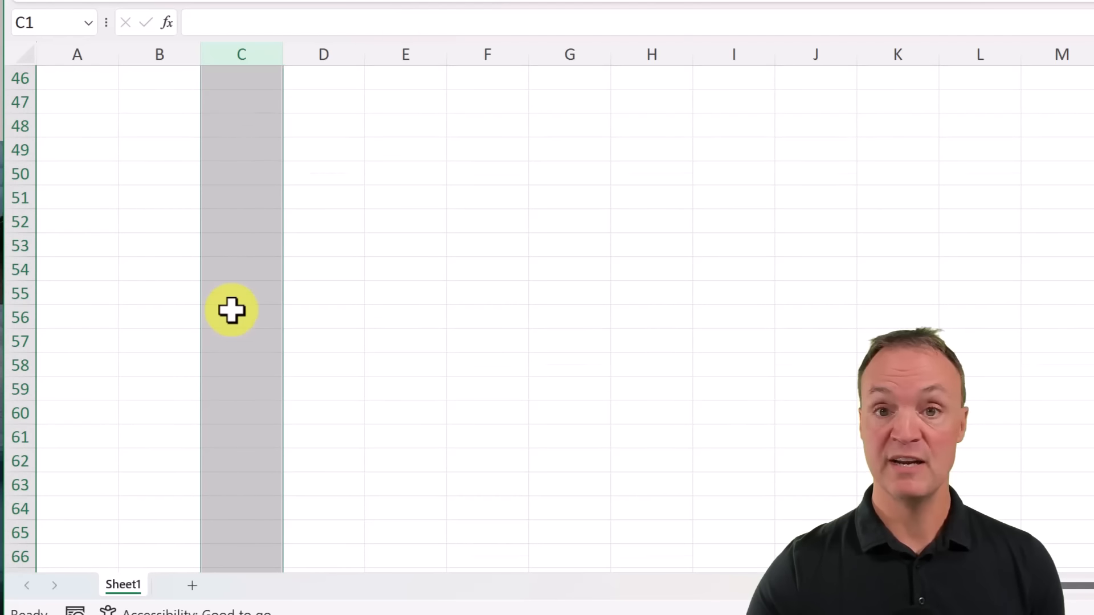
scroll(231, 310, up, 15)
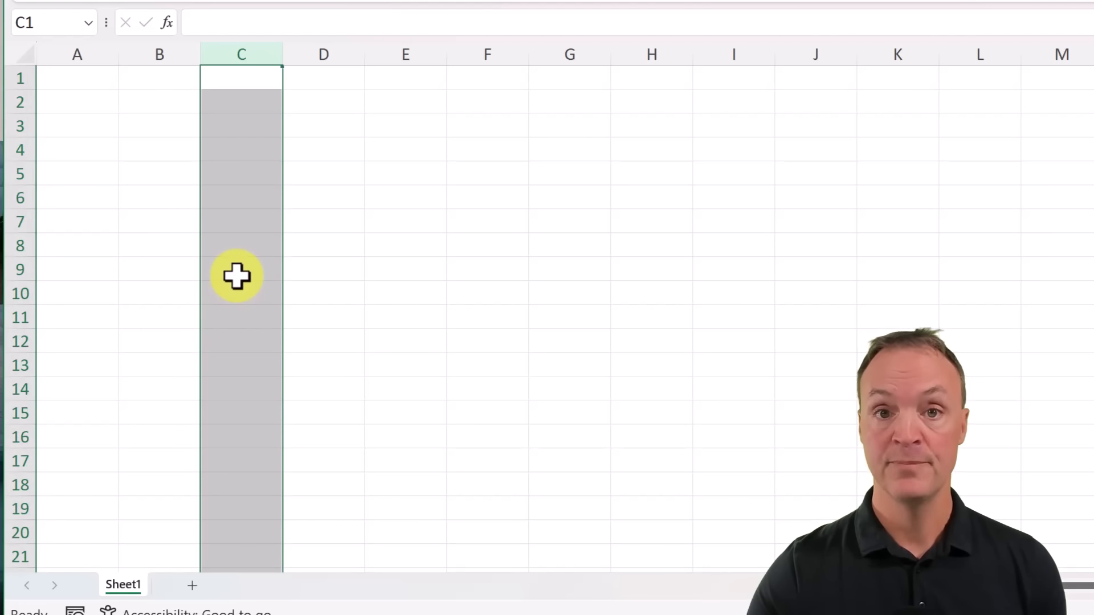
click(18, 130)
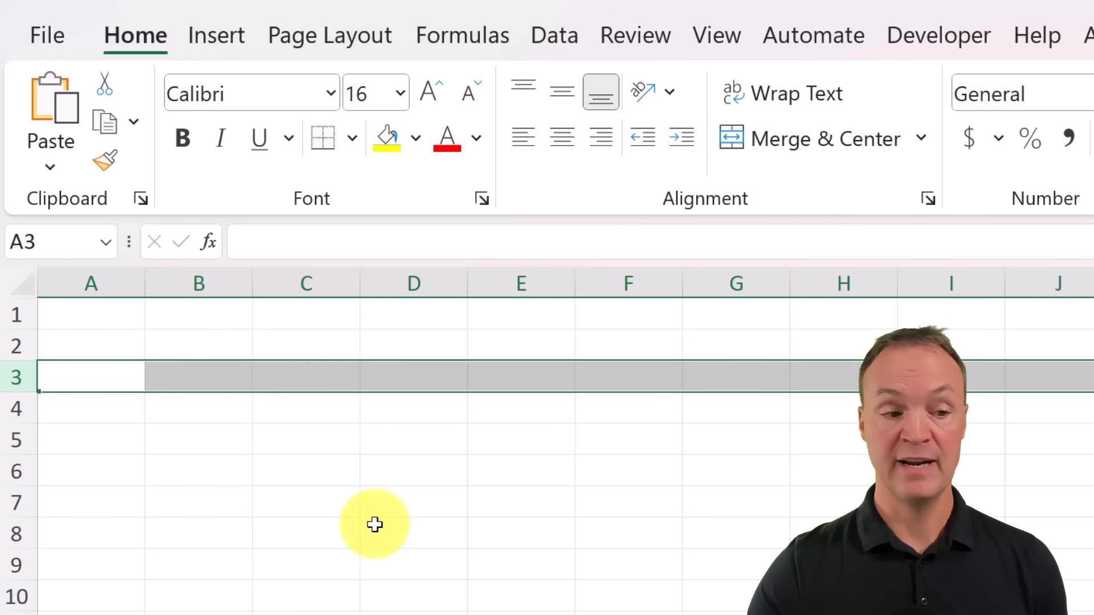
Step: Select single cells such as C3, B3, D4 and A6 to check their references, and select the cell range B2 to E6
click(308, 379)
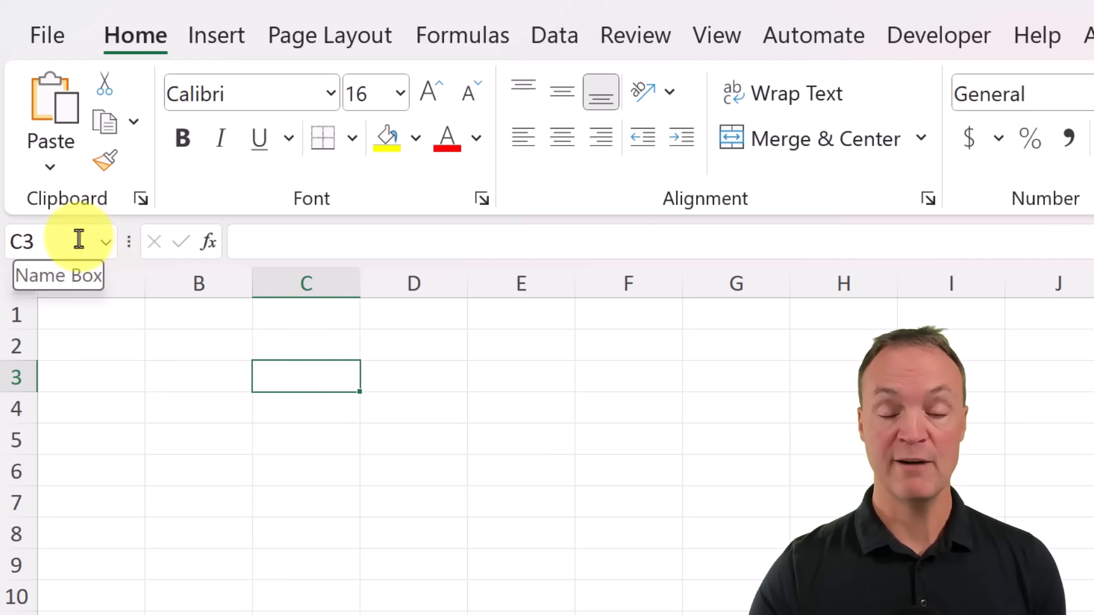
click(159, 378)
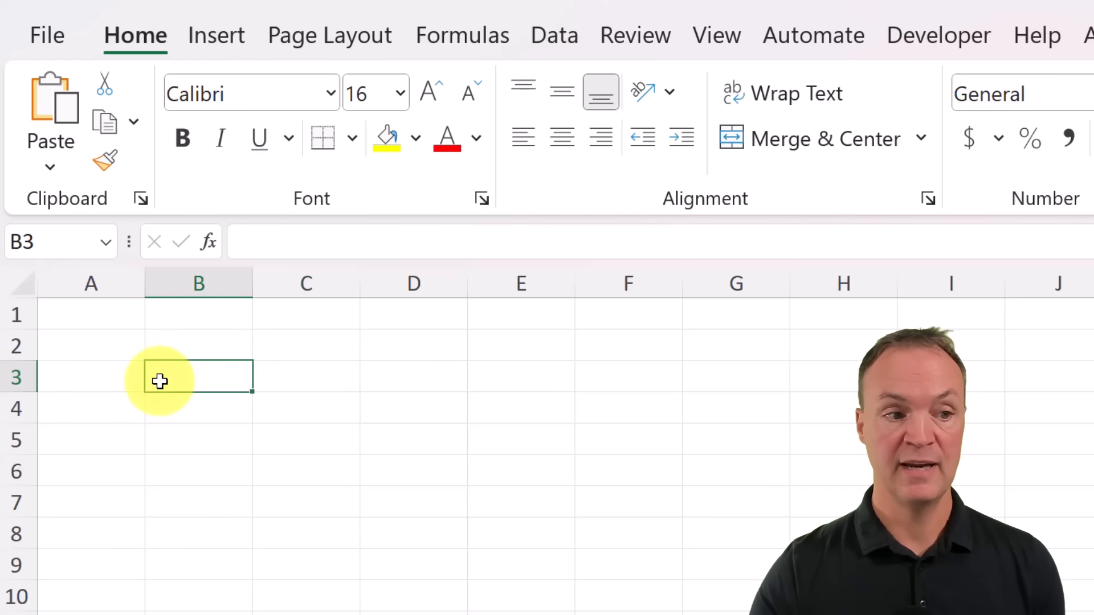
click(364, 407)
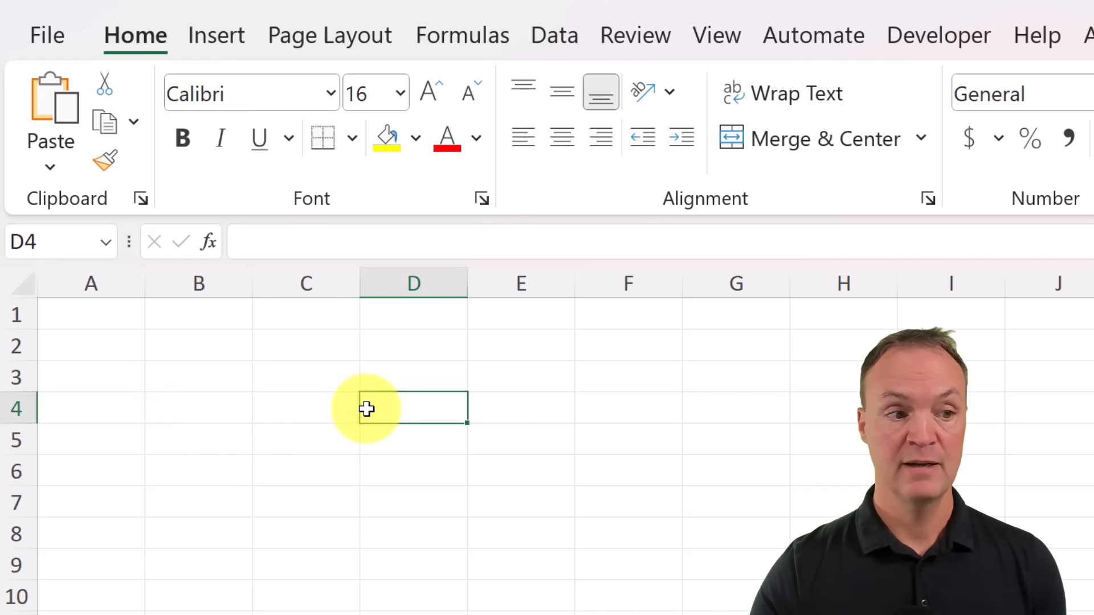
click(118, 457)
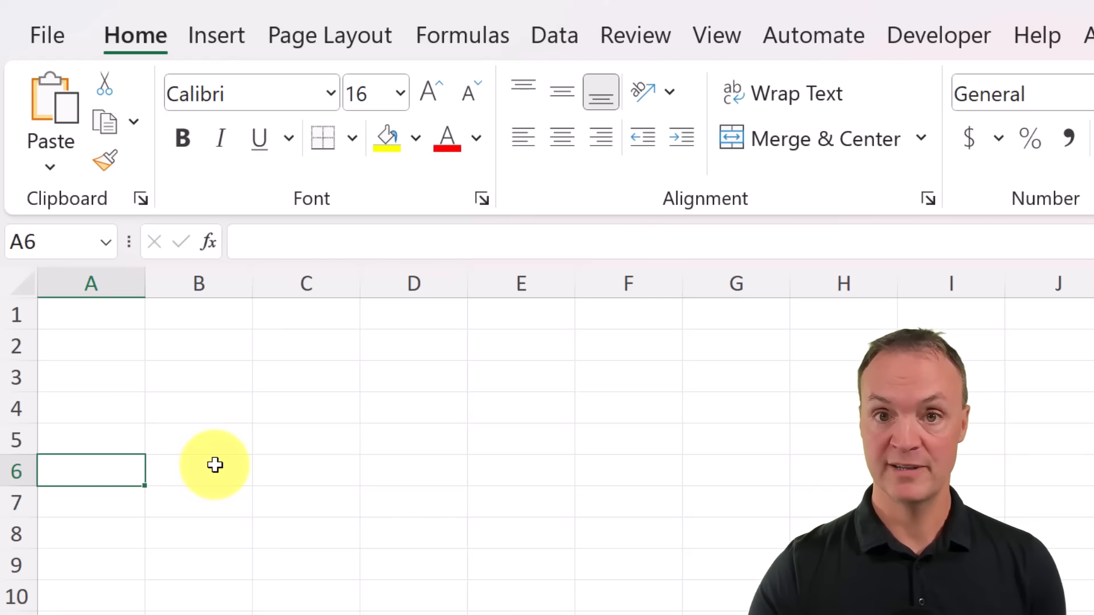
click(323, 415)
click(316, 382)
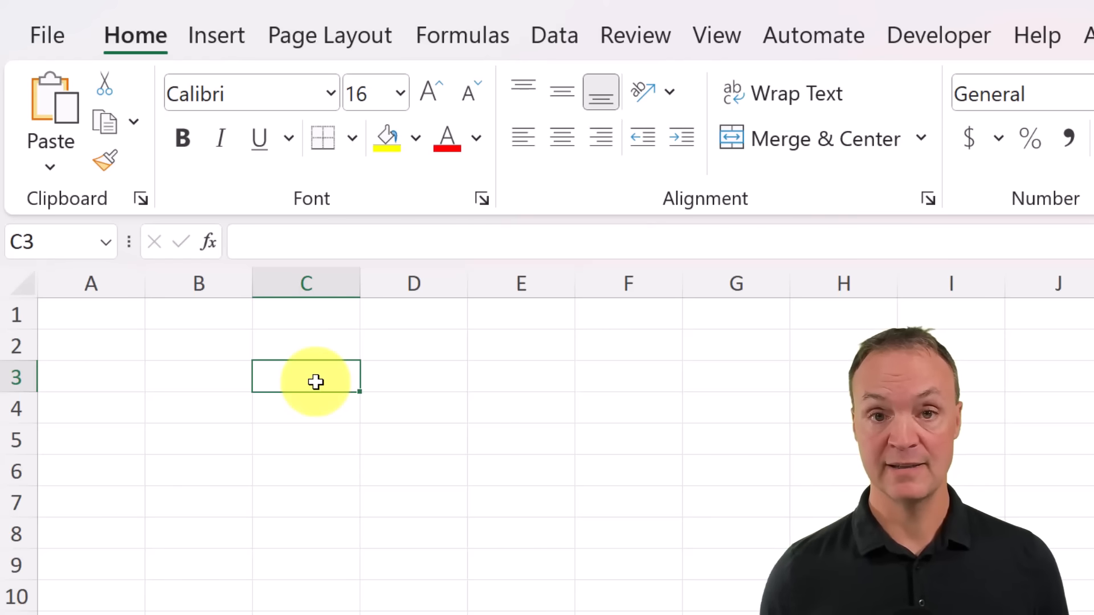
click(201, 351)
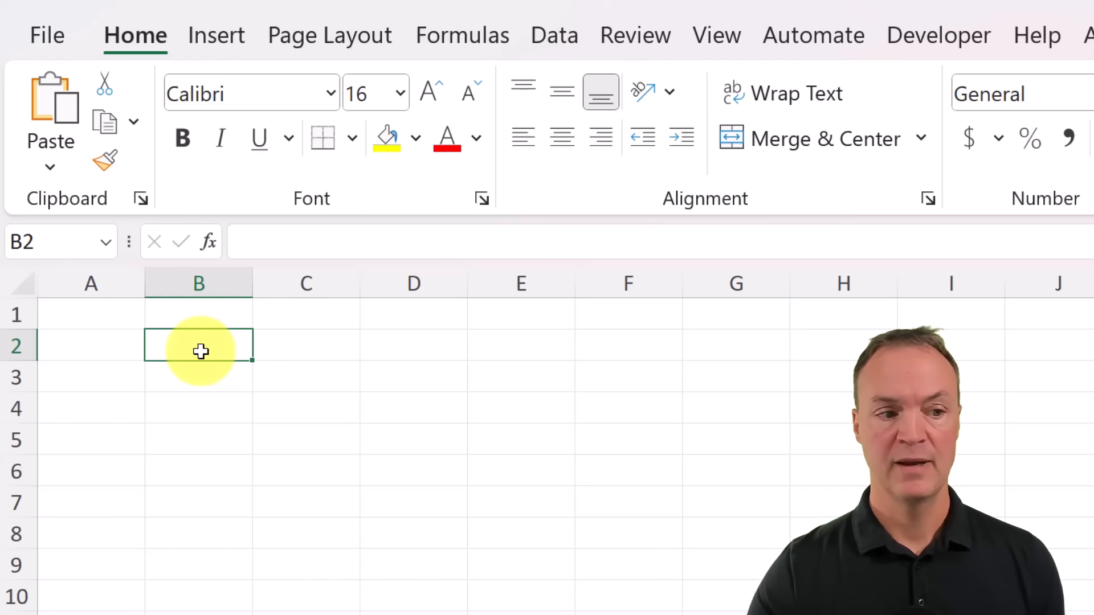
drag(201, 351, 496, 476)
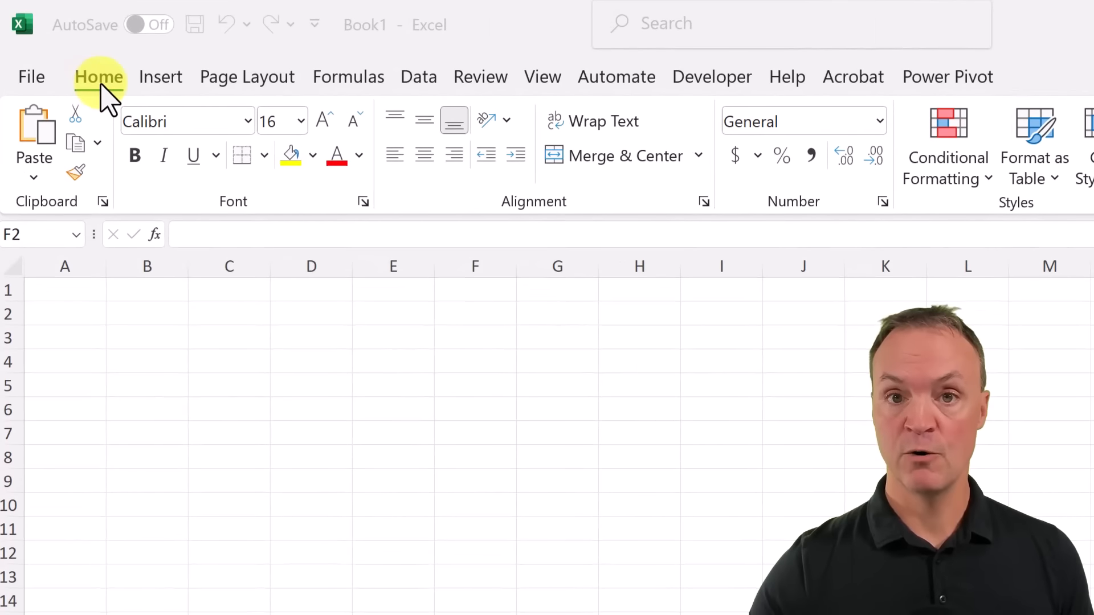
Step: Review the insert, page layout, formula and home commands, and view the file start page before returning to the worksheet
click(155, 80)
click(259, 79)
click(359, 79)
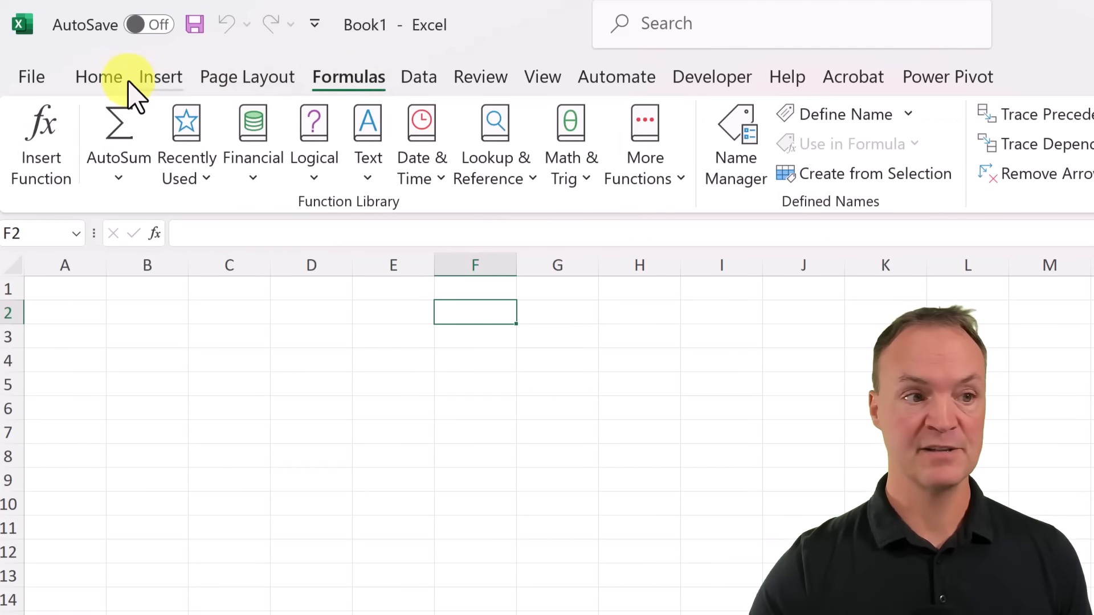
click(108, 82)
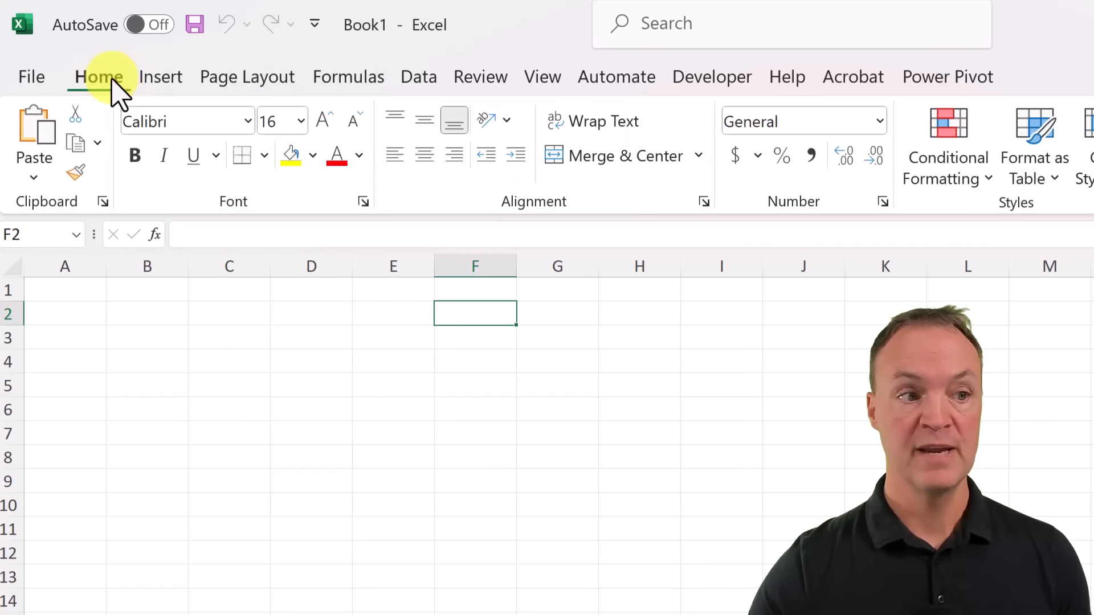
click(30, 77)
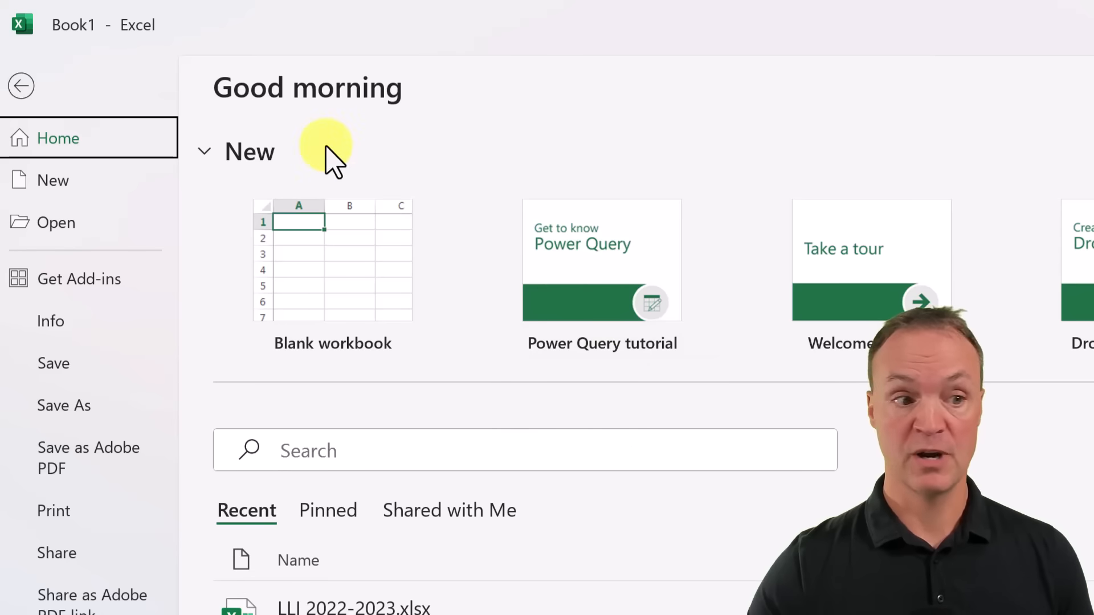
click(21, 85)
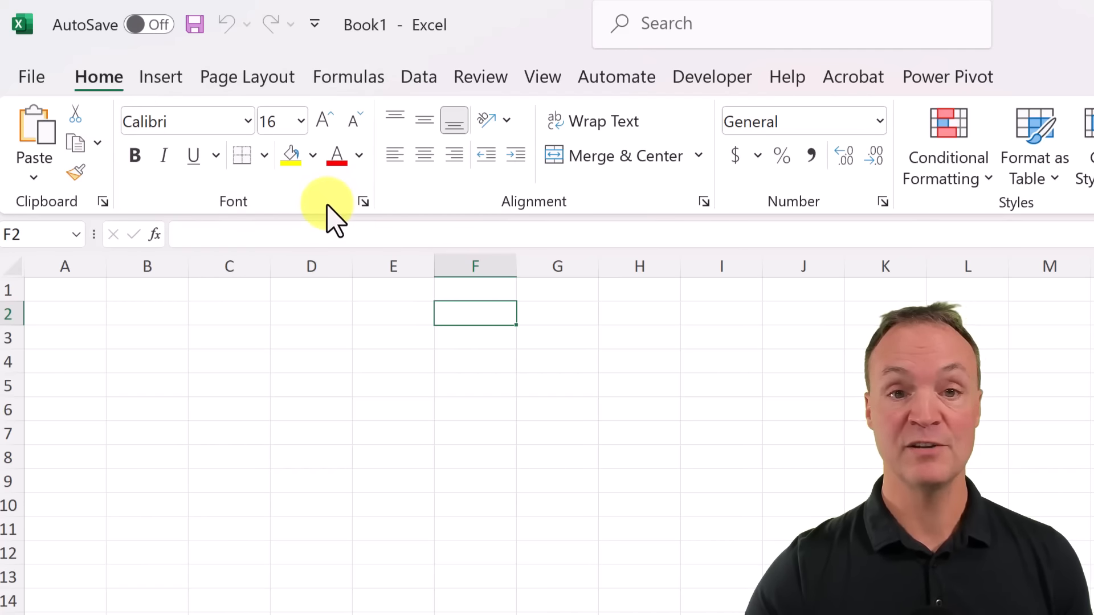
Step: Examine the font, border, fill, protection and number settings in the Format Cells dialog for F2, and close it without changes
click(363, 203)
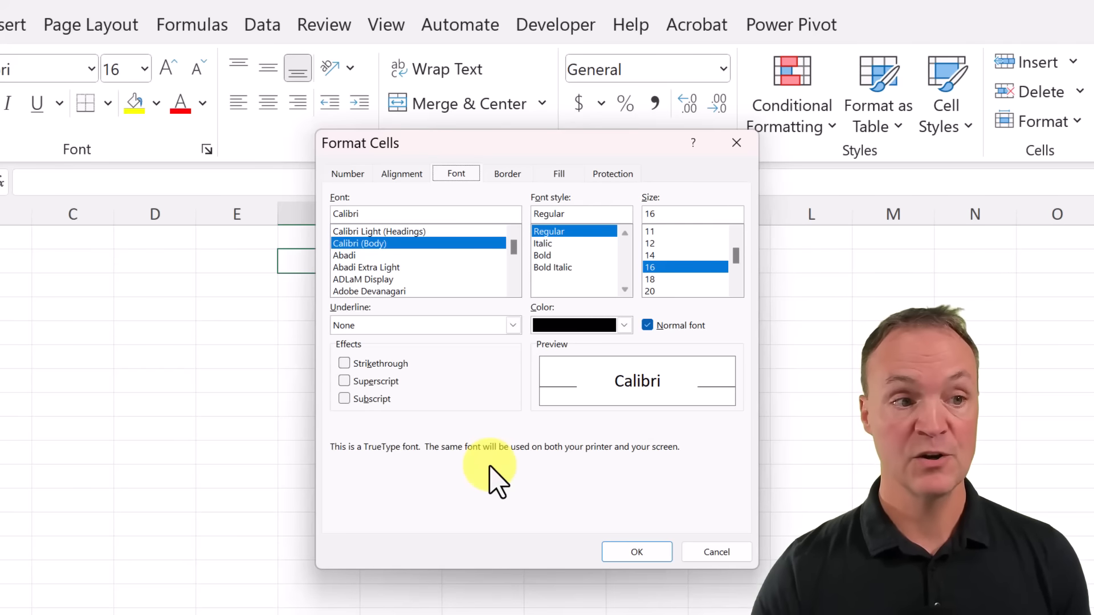
click(505, 176)
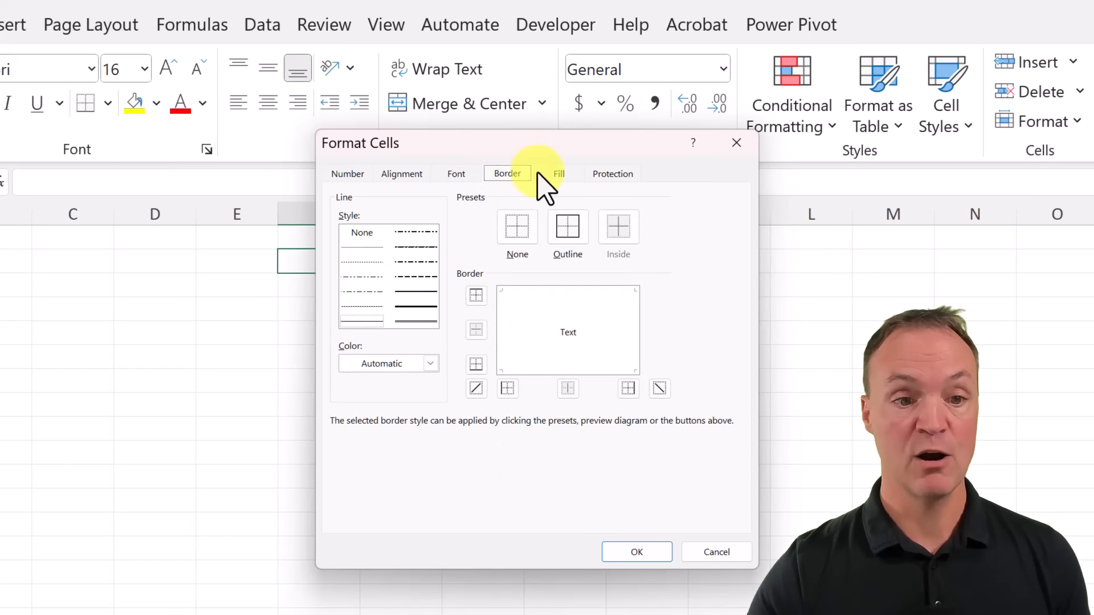
click(558, 174)
click(613, 173)
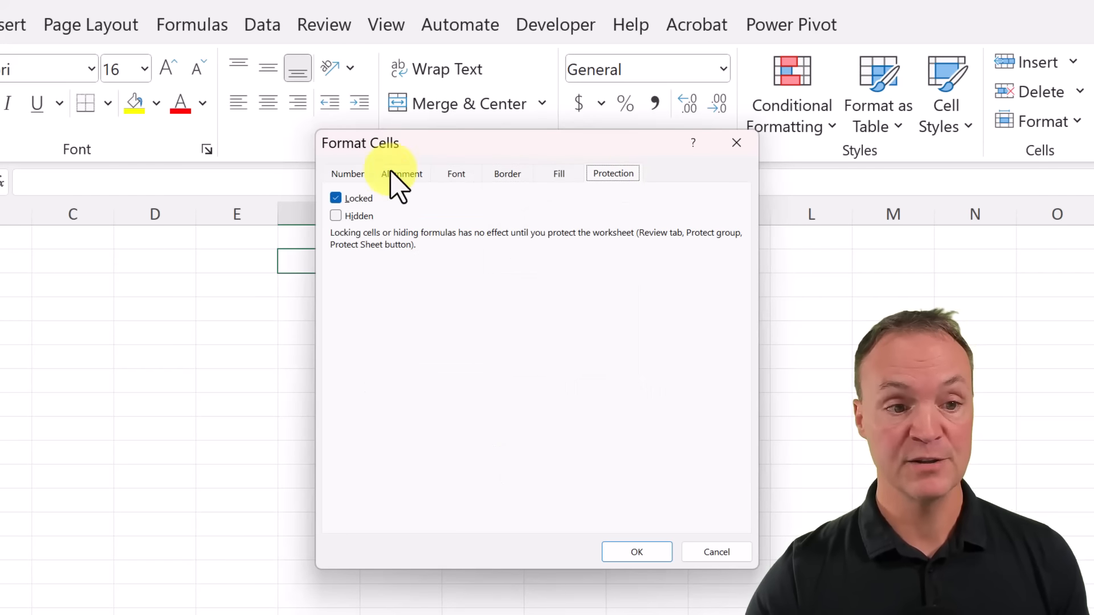
click(347, 174)
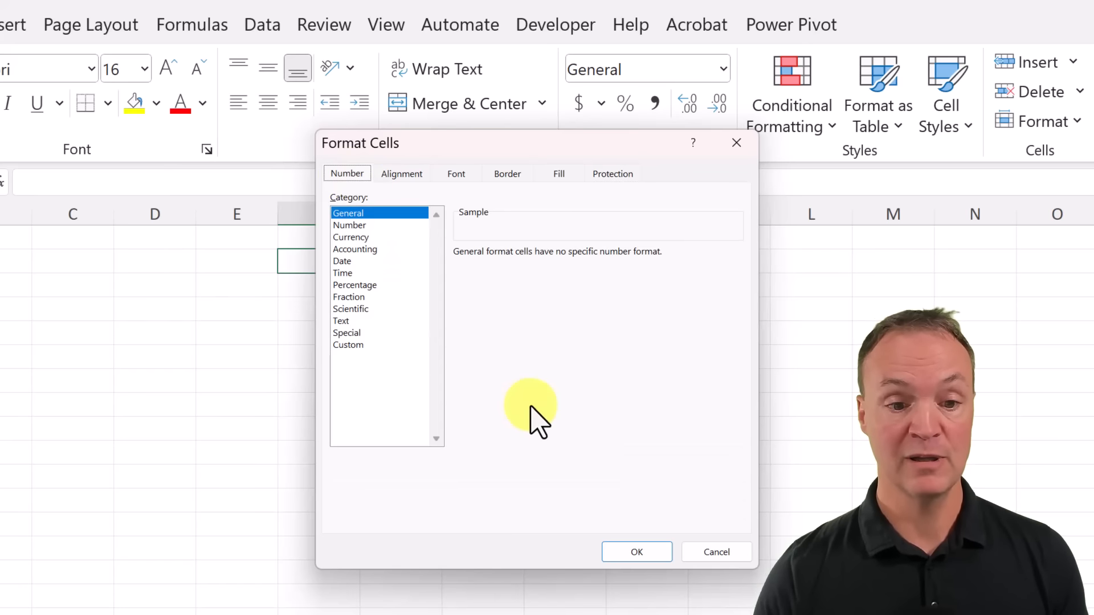
click(729, 553)
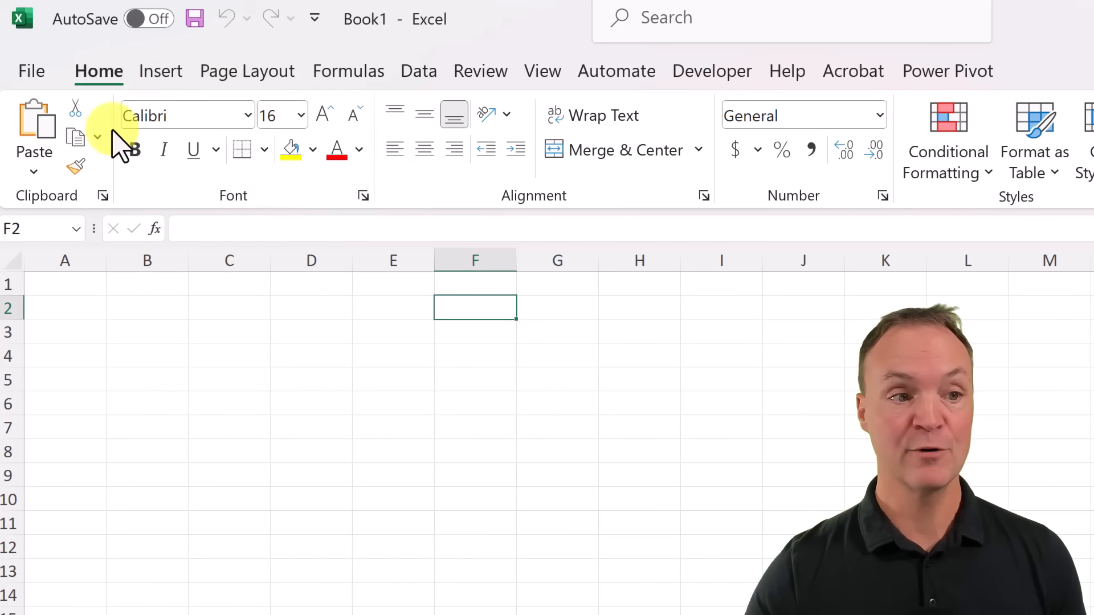
click(363, 197)
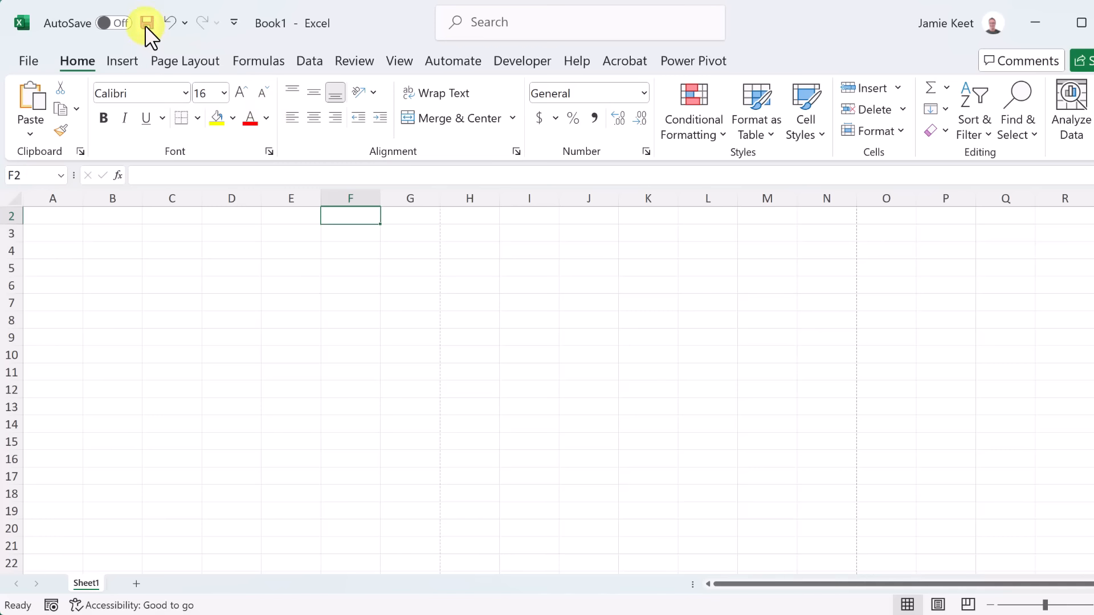
Step: Start a Save As for the workbook and browse to the 000Beginners Class folder on the Desktop
click(30, 63)
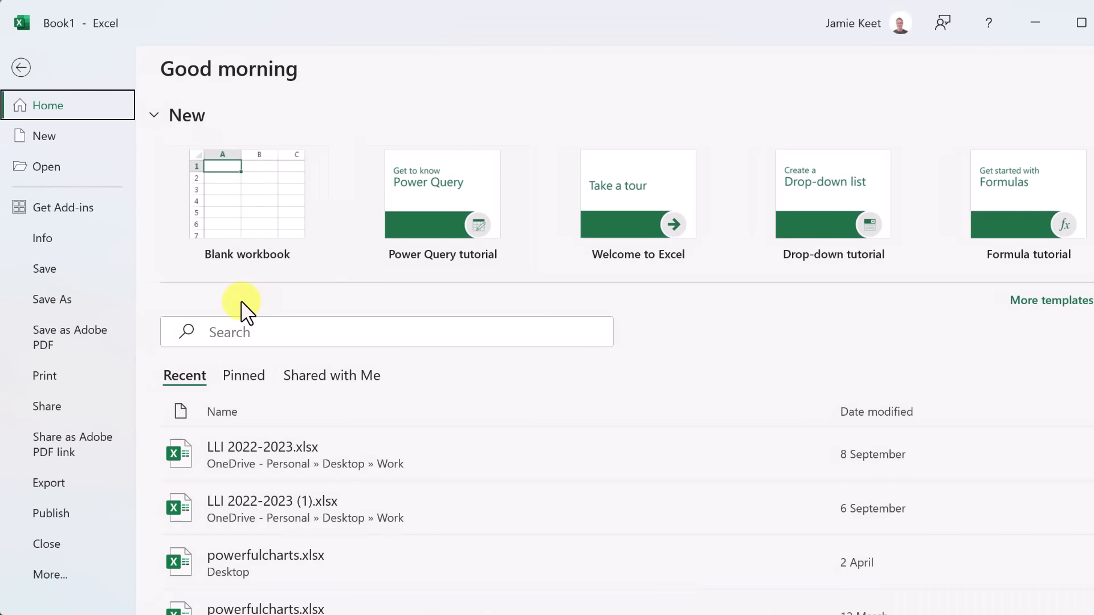
click(58, 299)
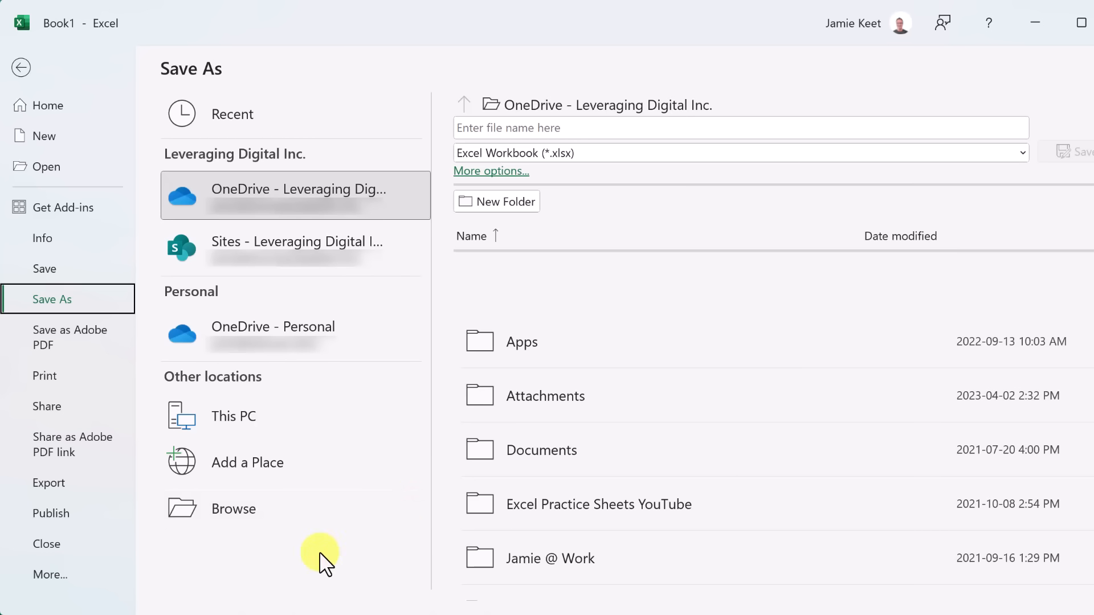
click(261, 514)
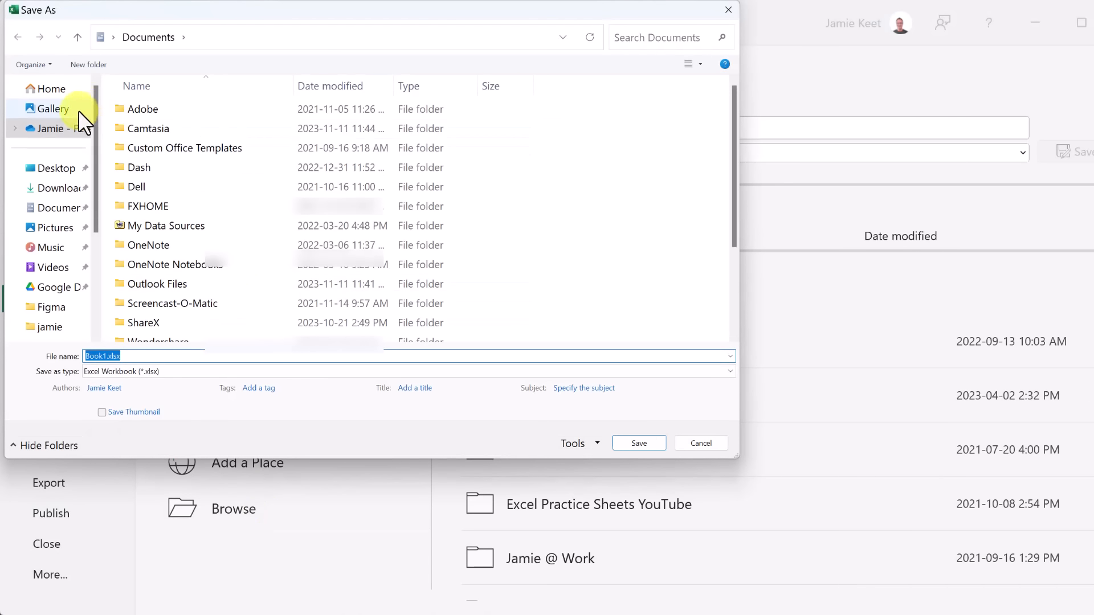
click(54, 168)
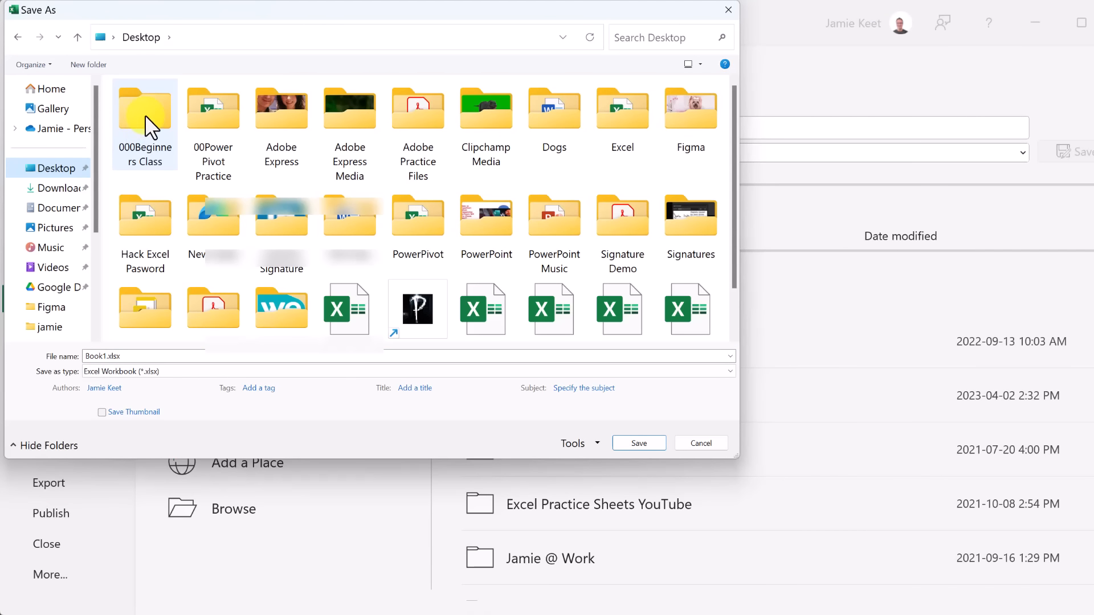
click(146, 115)
double_click(146, 115)
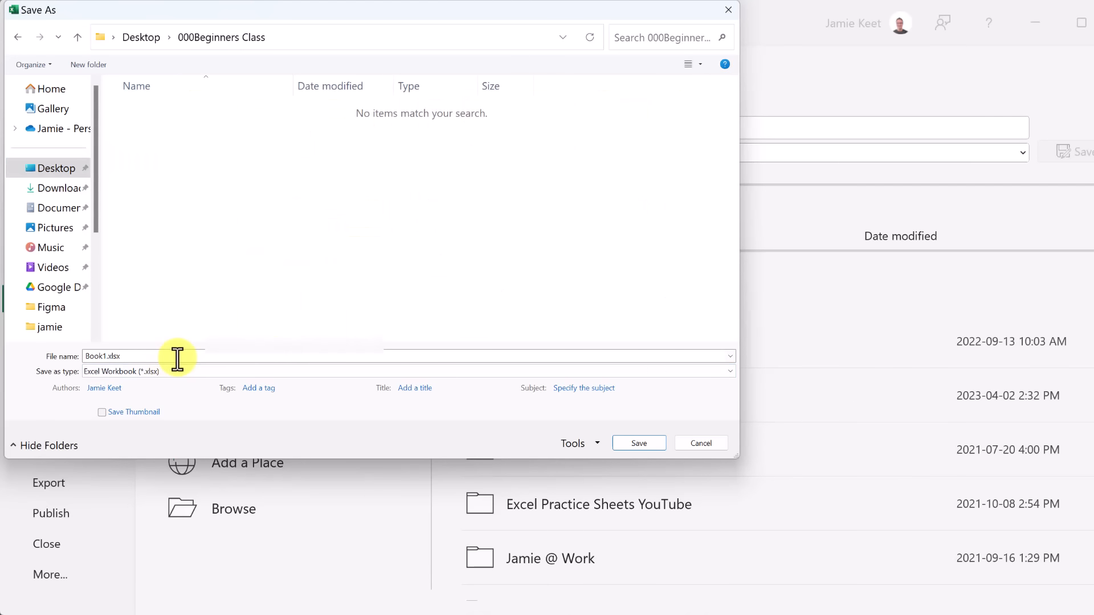
Step: Save the workbook under the file name class1, and check its file name and location details
double_click(135, 356)
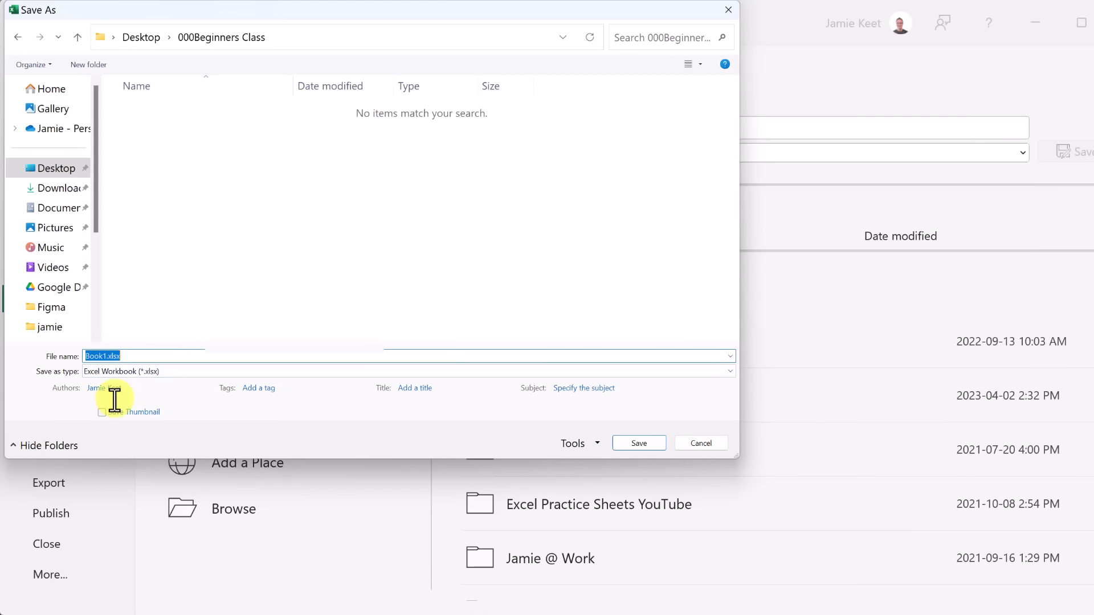
text(class1)
click(639, 443)
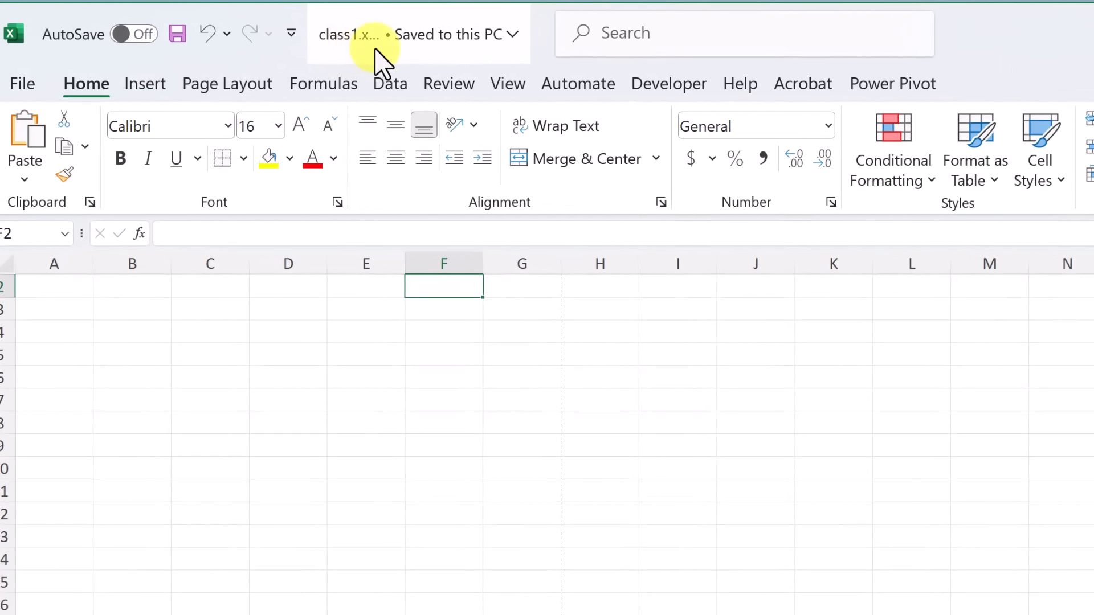
click(513, 35)
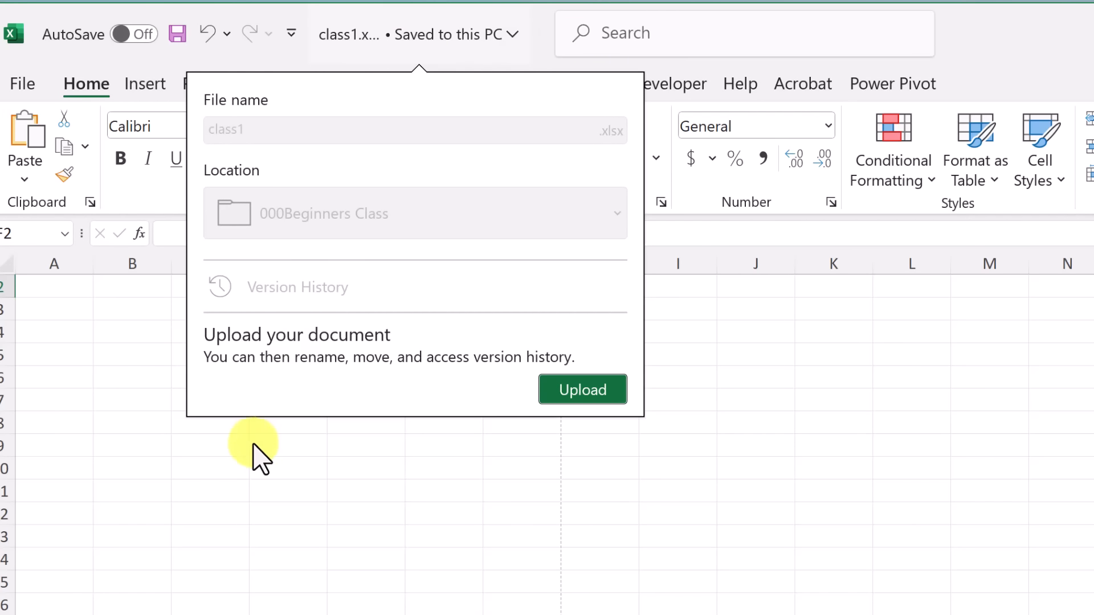
click(234, 490)
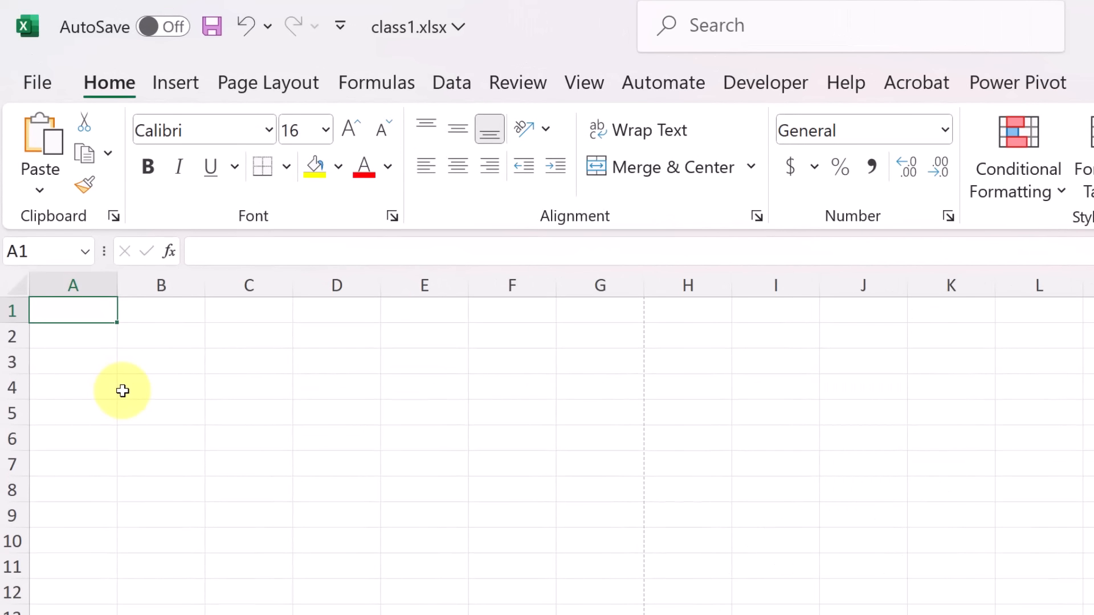
Step: Enter the column headers "Rank" in A1 and "Title" in B1
text(Rank)
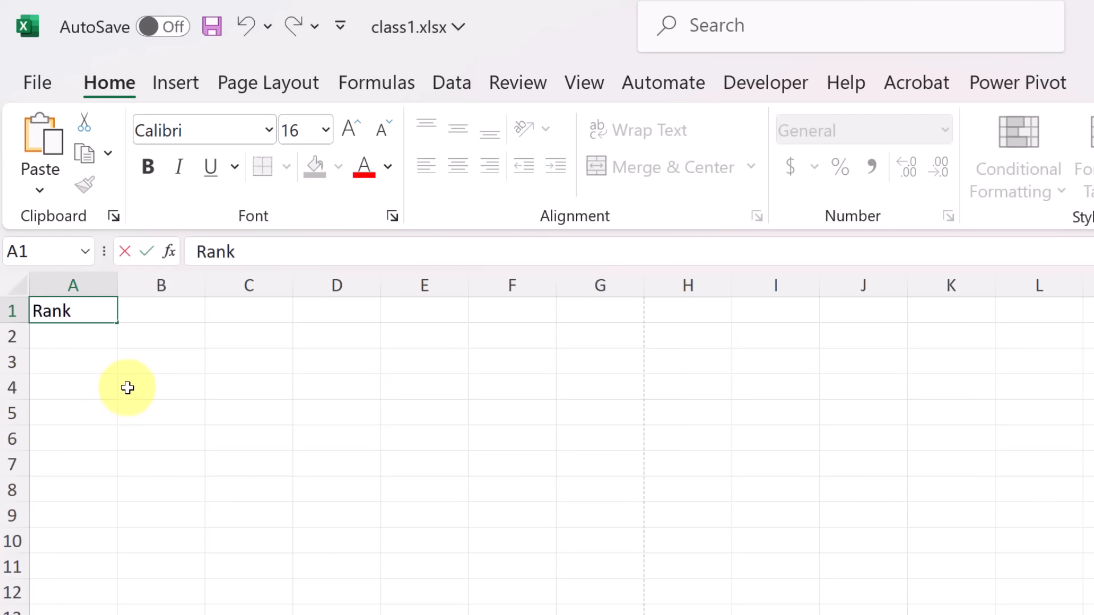
click(127, 388)
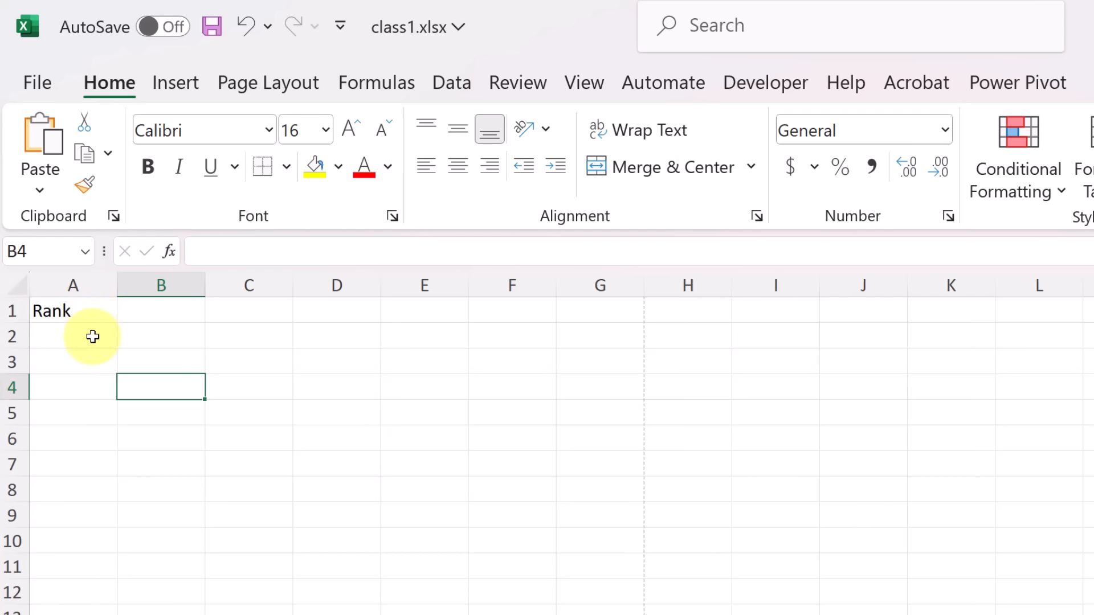
click(170, 314)
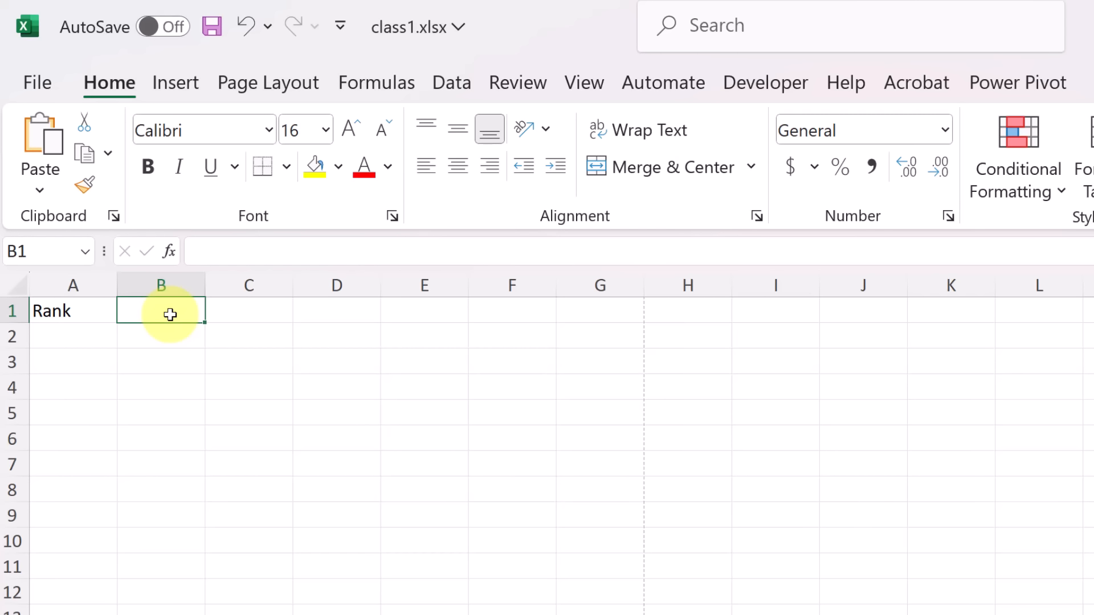
text(Title)
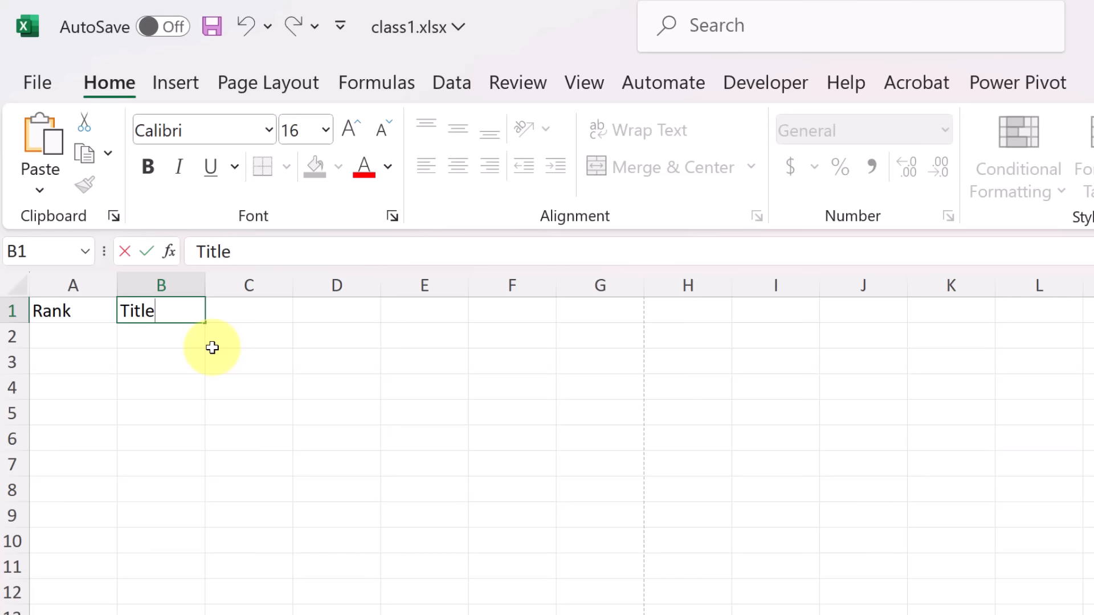
key(Tab)
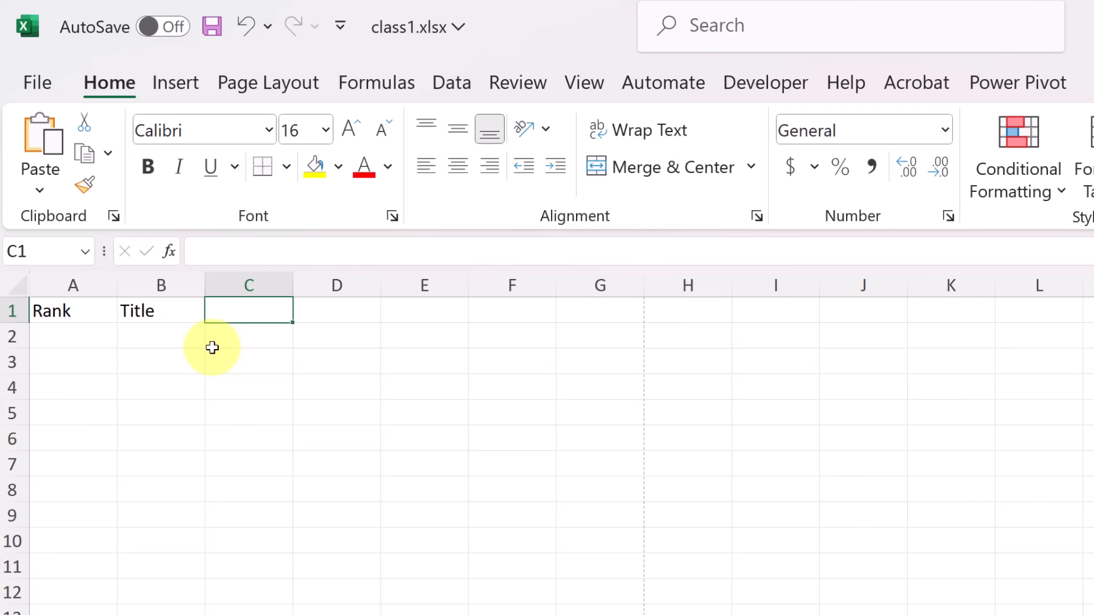
Step: Move the active cell along row 1 to F1, down to F2, and back through C2 to C1
key(Tab)
key(Tab)
key(Tab)
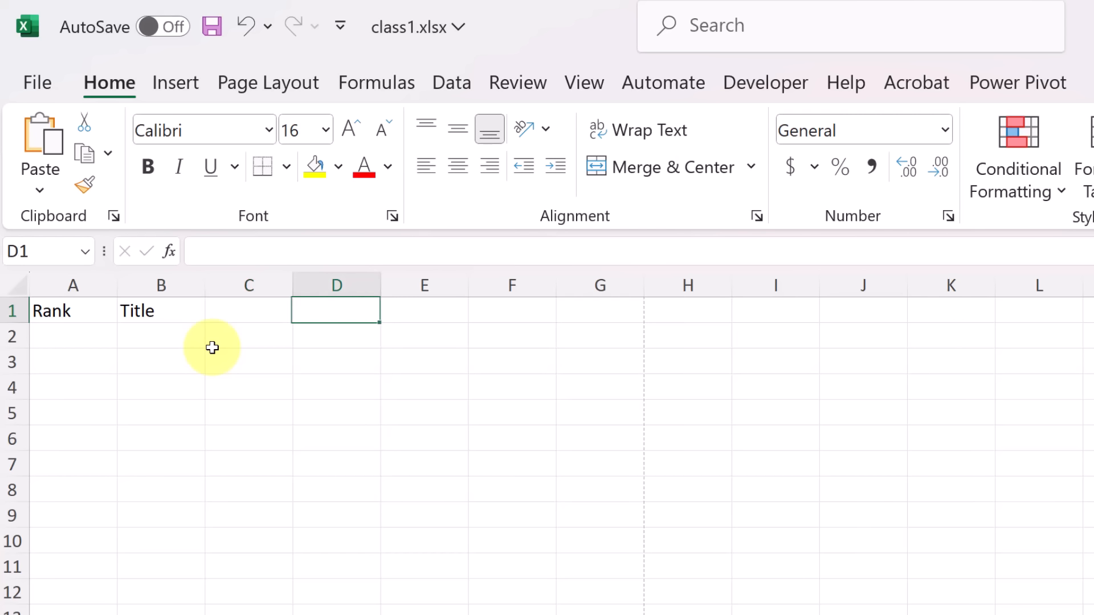
key(Down)
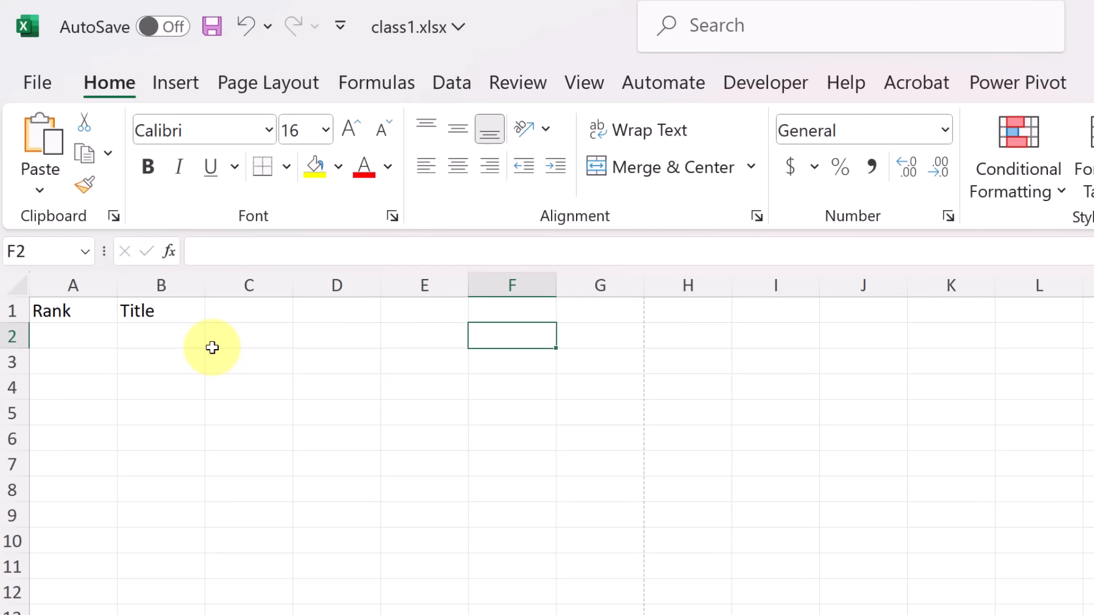
key(Left)
key(Left)
key(Left)
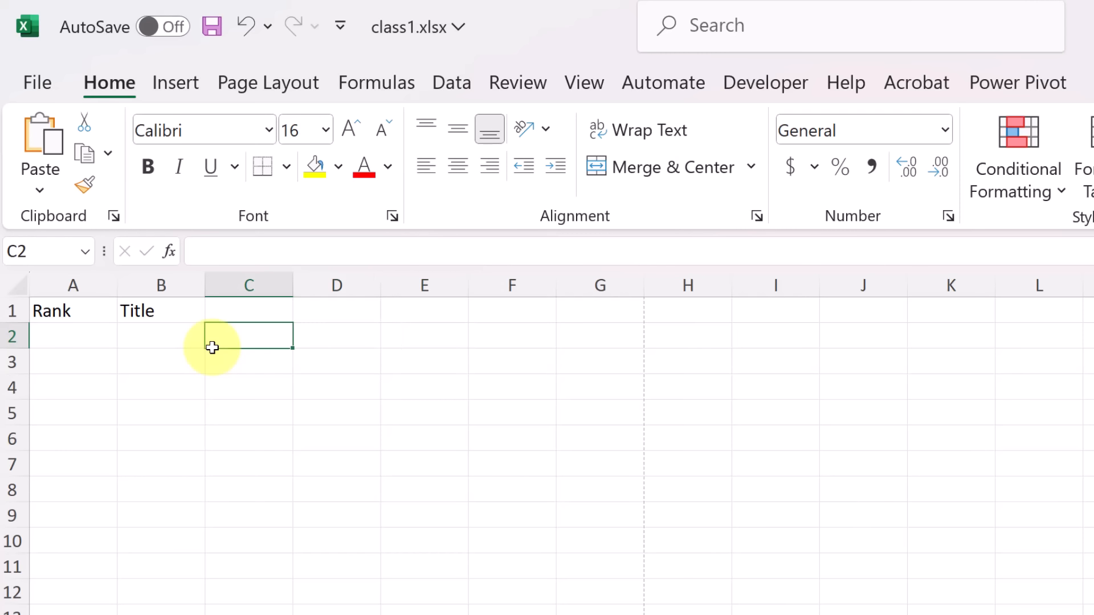
key(Up)
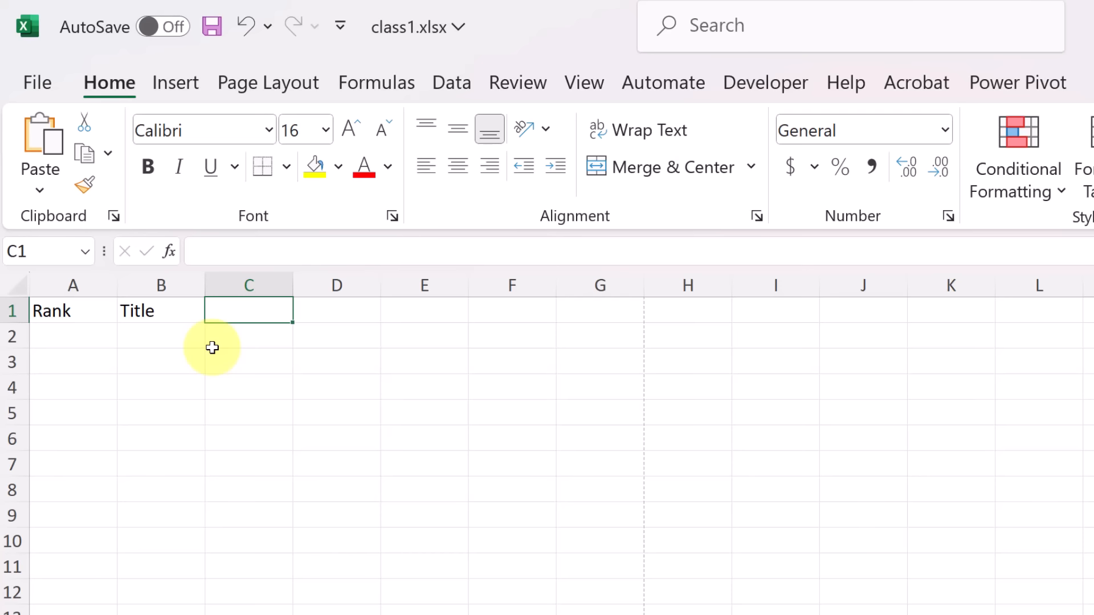
Step: Enter the header "Worldwide Gross" in C1 and reselect the cell to check its full content
text(World)
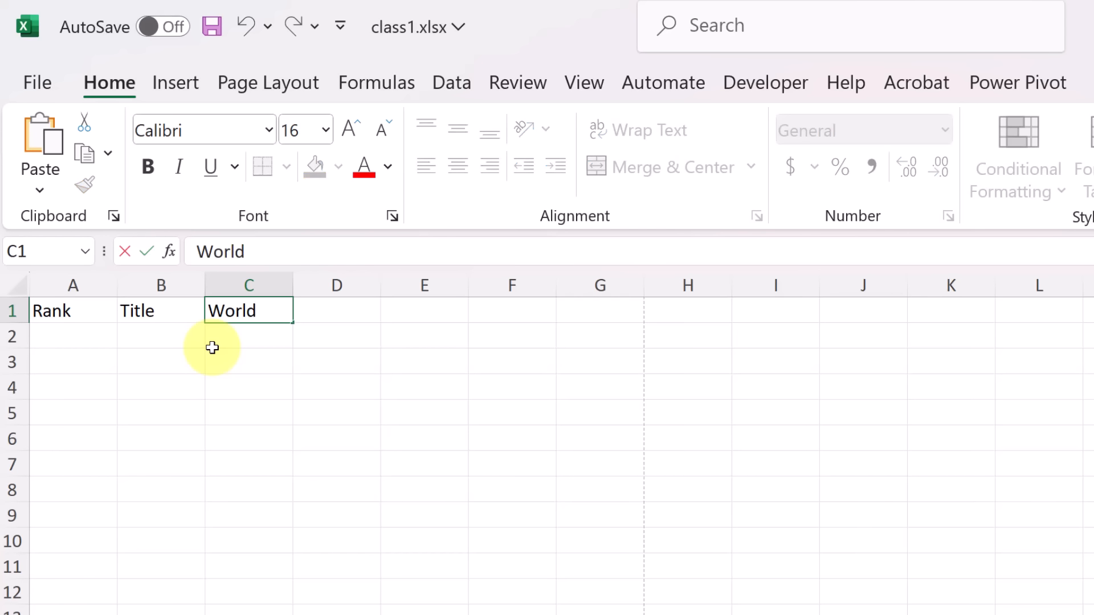
text(wide)
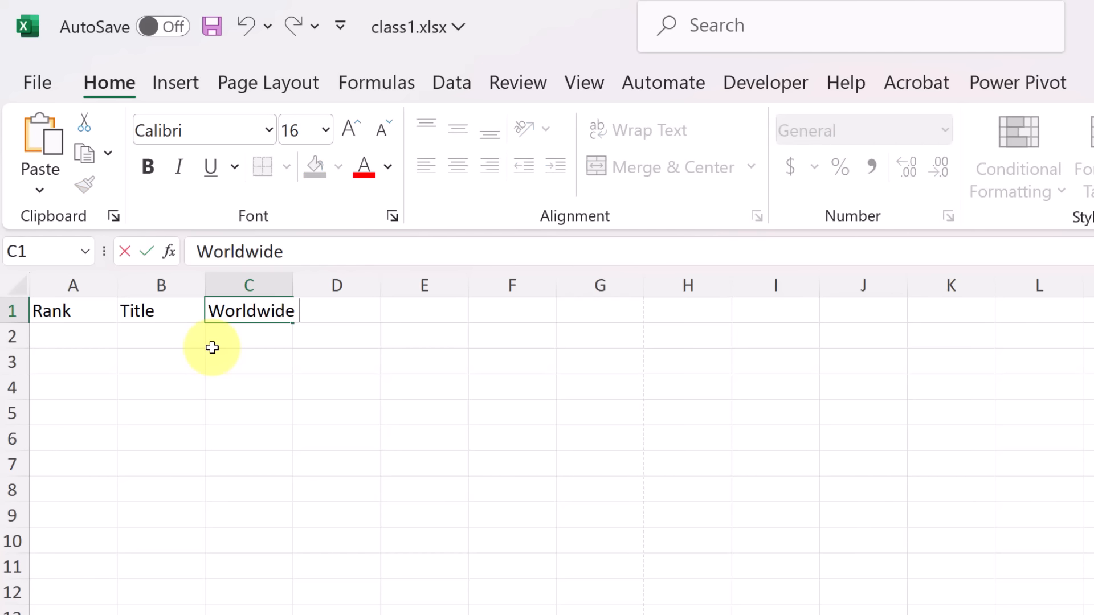
text( Gross)
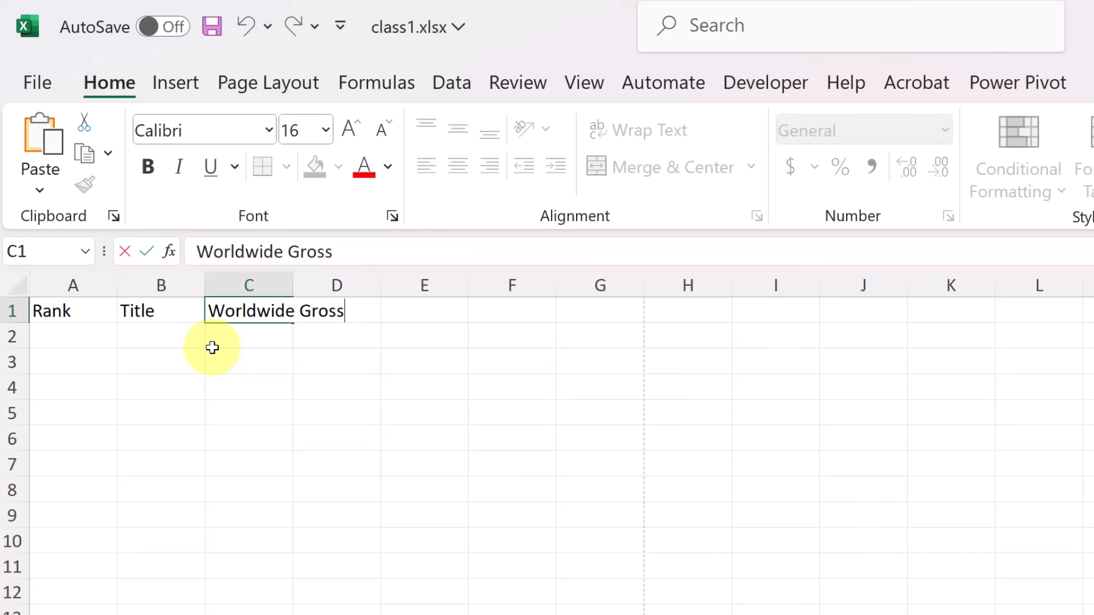
click(245, 352)
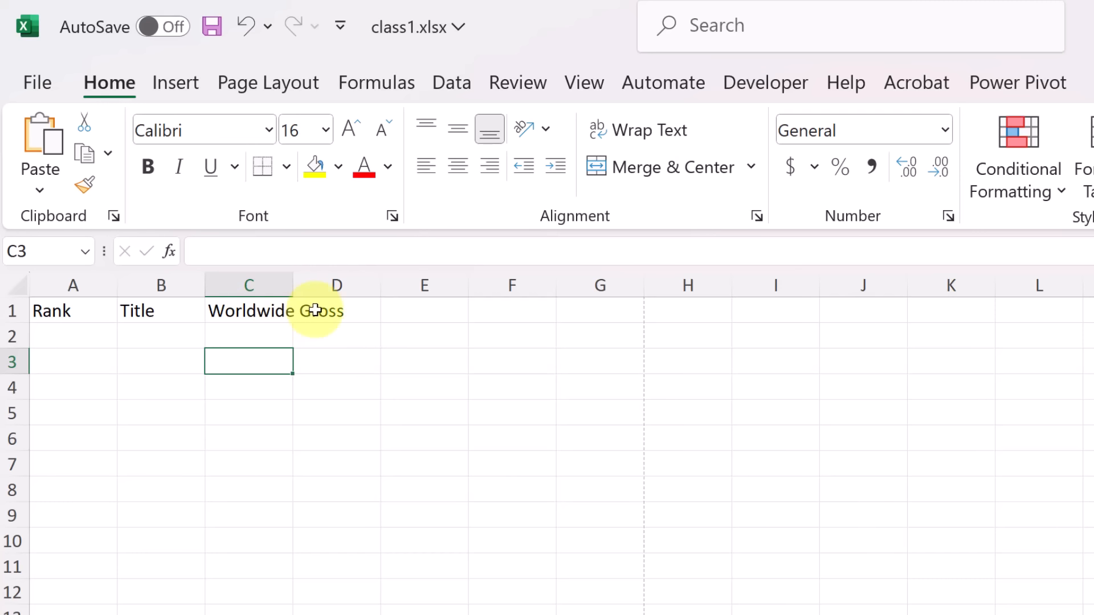
click(251, 310)
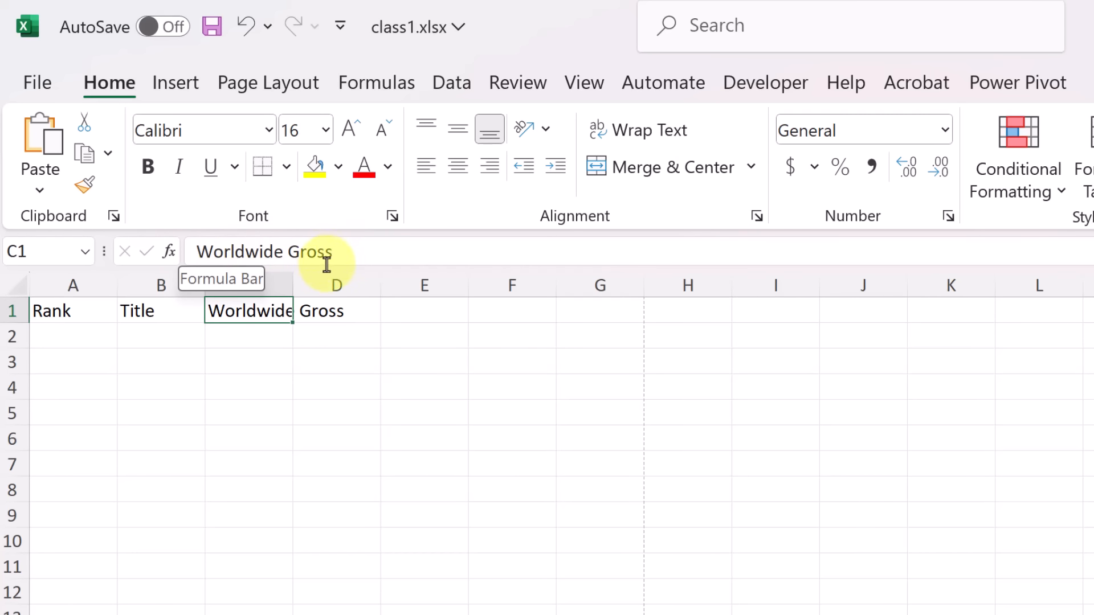
Step: Enter the header "Domestic Gross" in D1
click(328, 318)
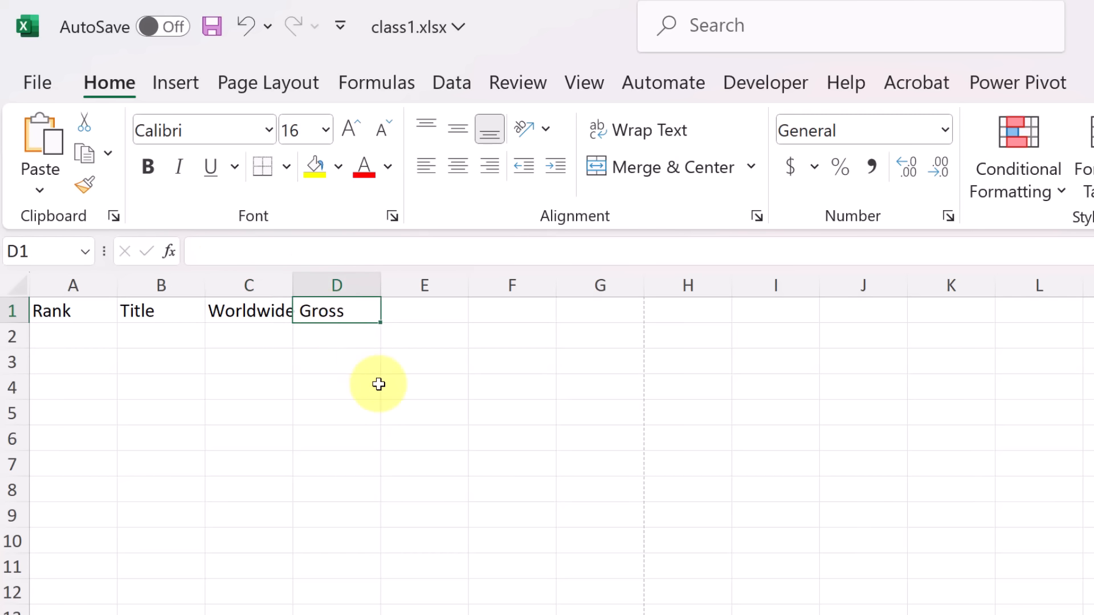
text(Do)
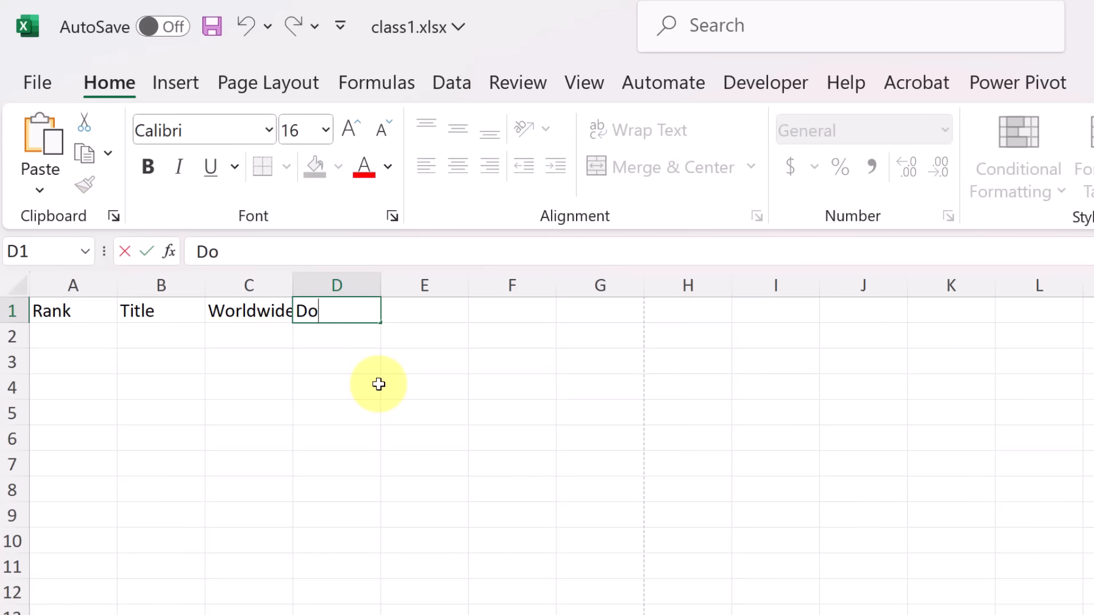
text(mestic Groos)
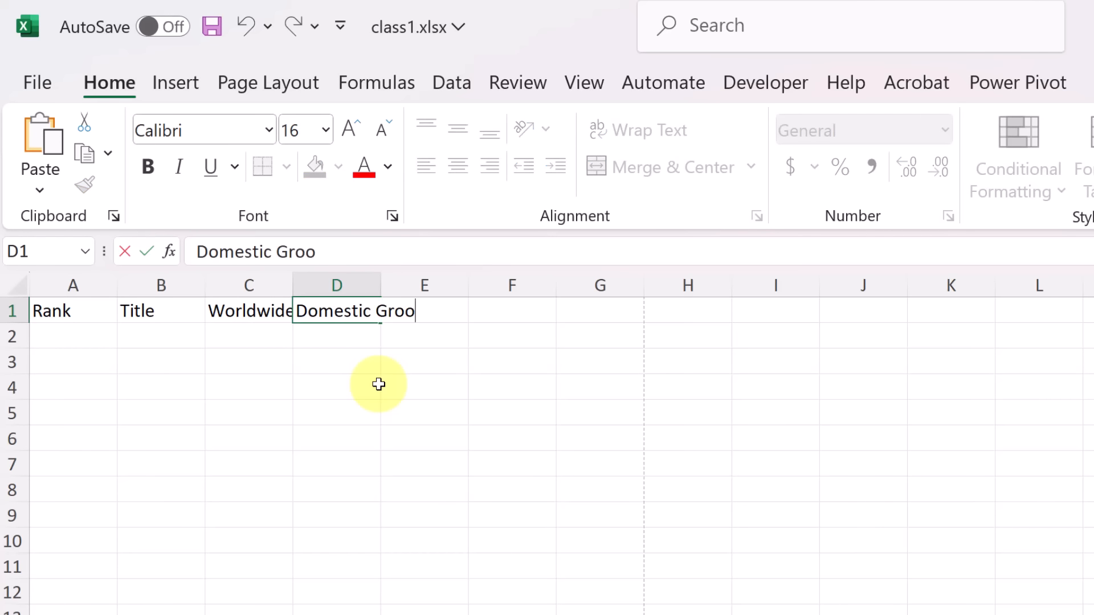
key(BackSpace)
key(BackSpace)
key(BackSpace)
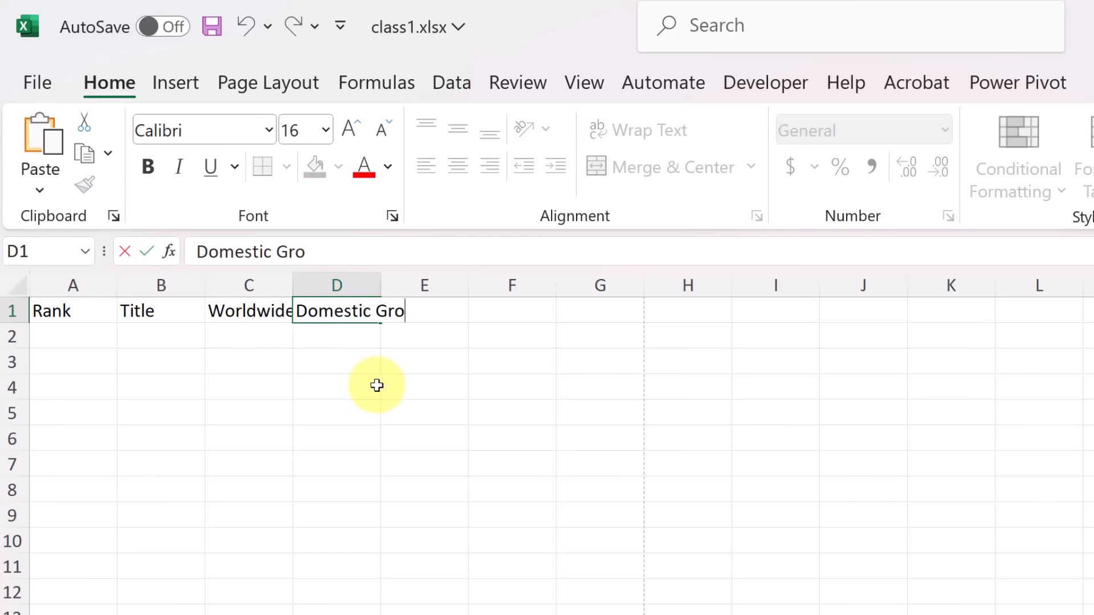
text(oss)
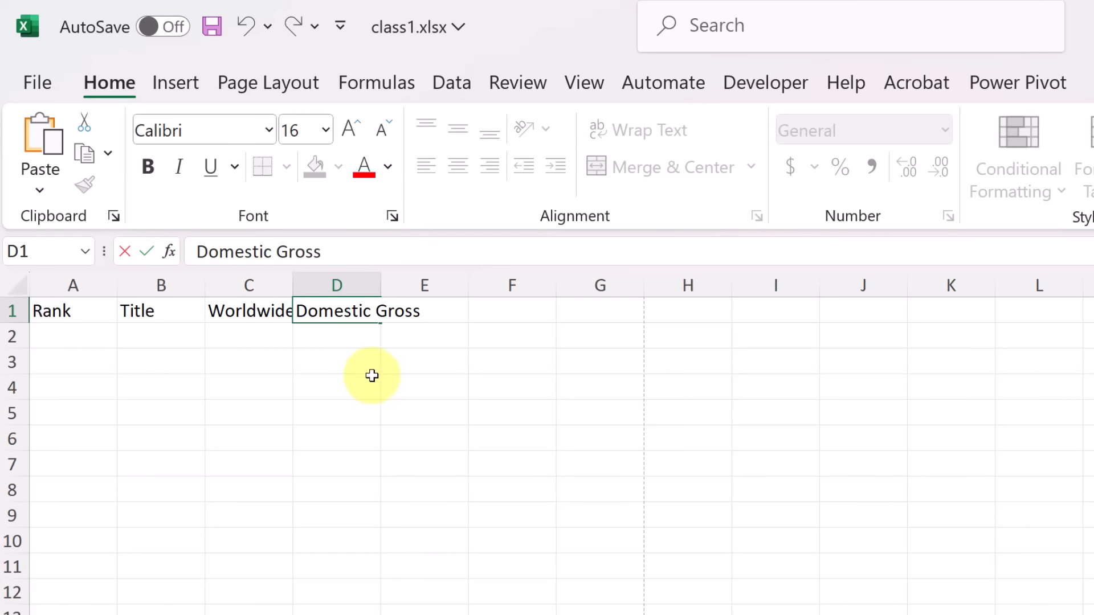
click(372, 382)
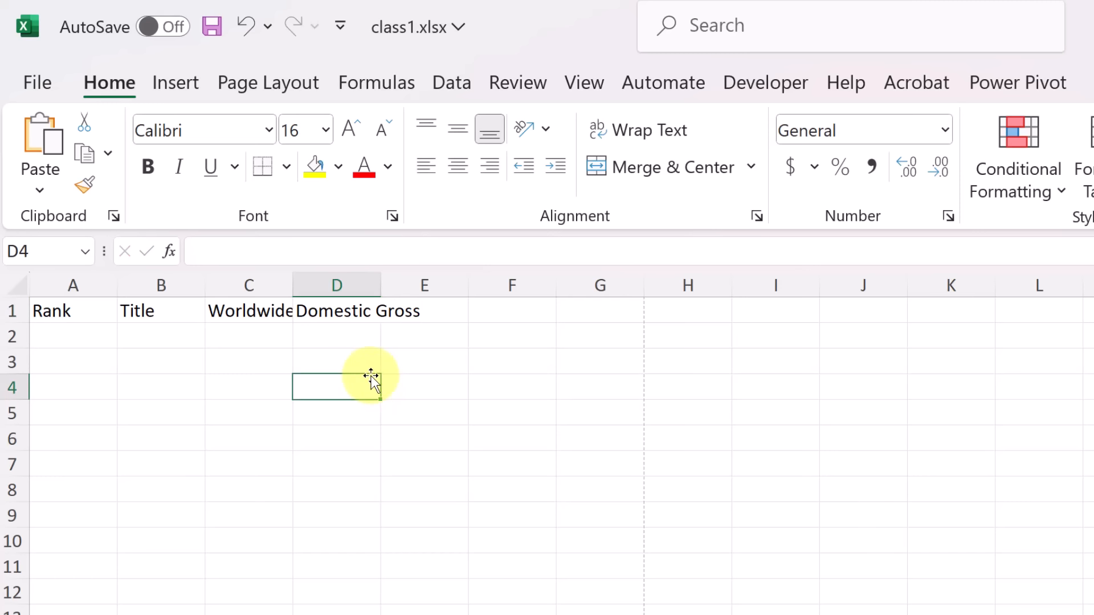
Step: Check the full content of C1 and D1, and AutoFit columns C and D to their header text
click(267, 316)
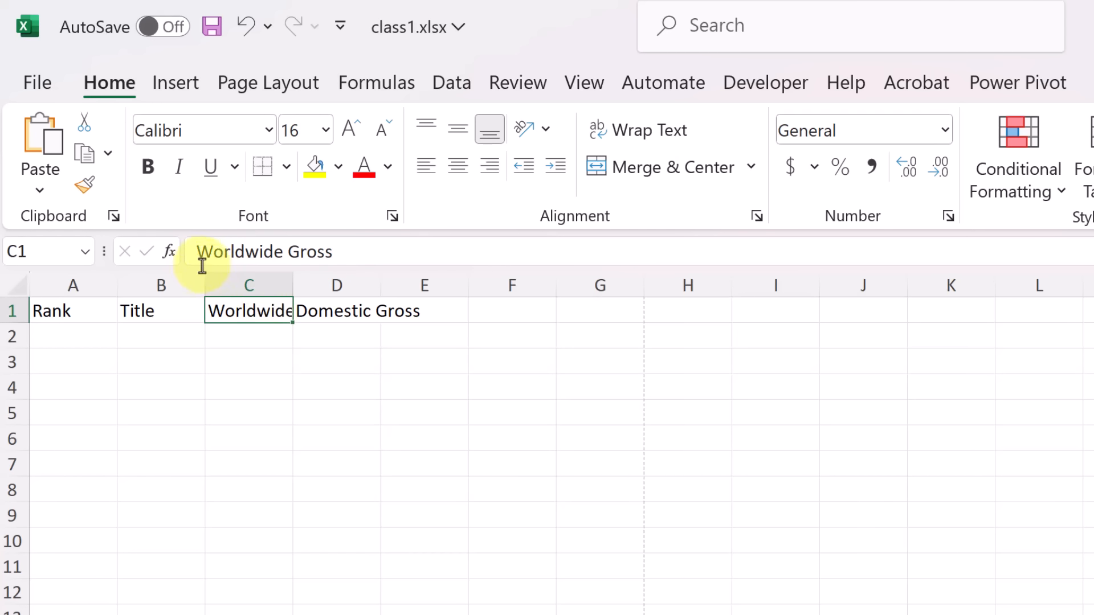
click(336, 312)
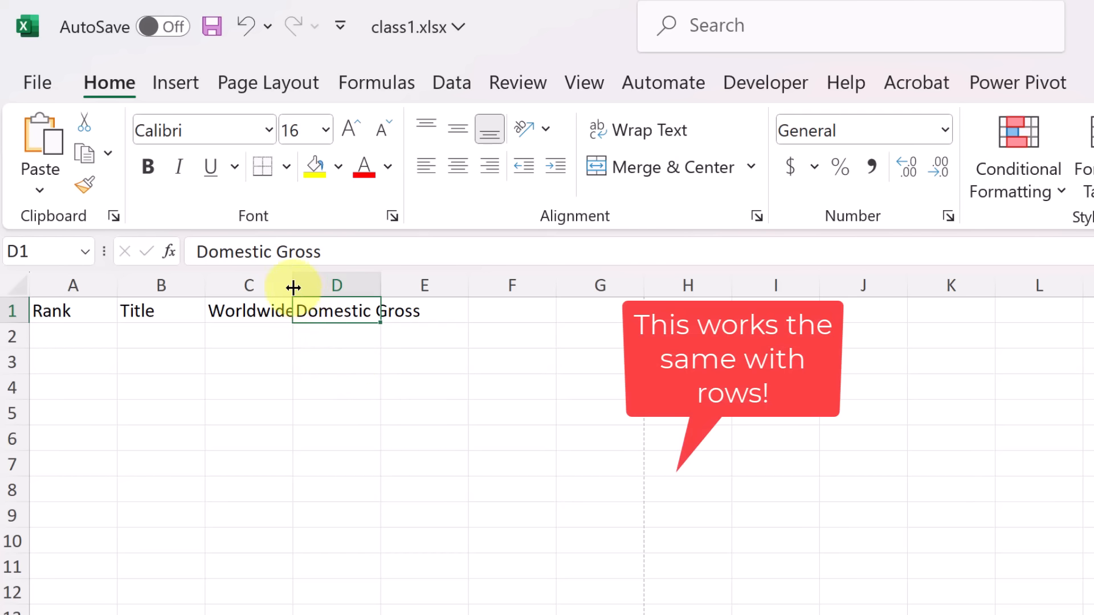
mouse_move(294, 283)
mouse_down()
mouse_move(812, 286)
mouse_move(267, 285)
mouse_move(322, 281)
mouse_move(301, 283)
mouse_up()
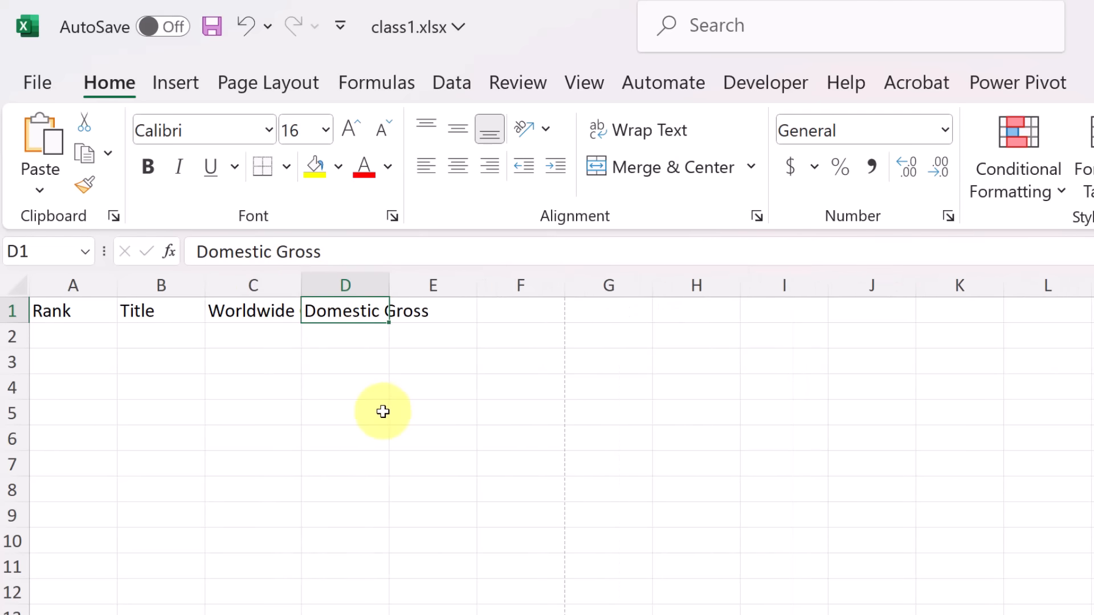
double_click(299, 286)
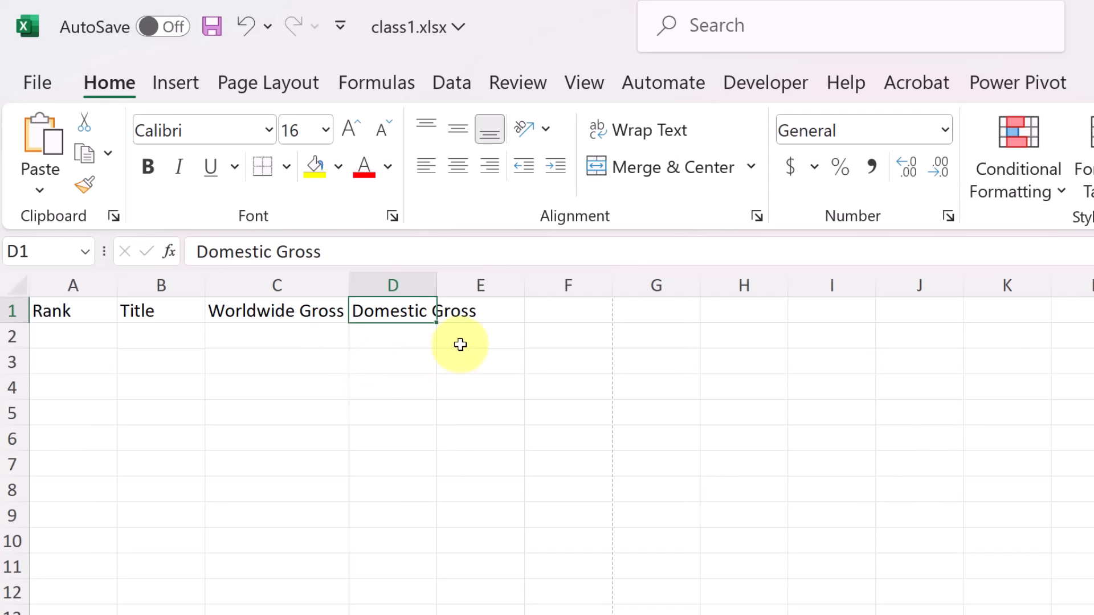
double_click(435, 289)
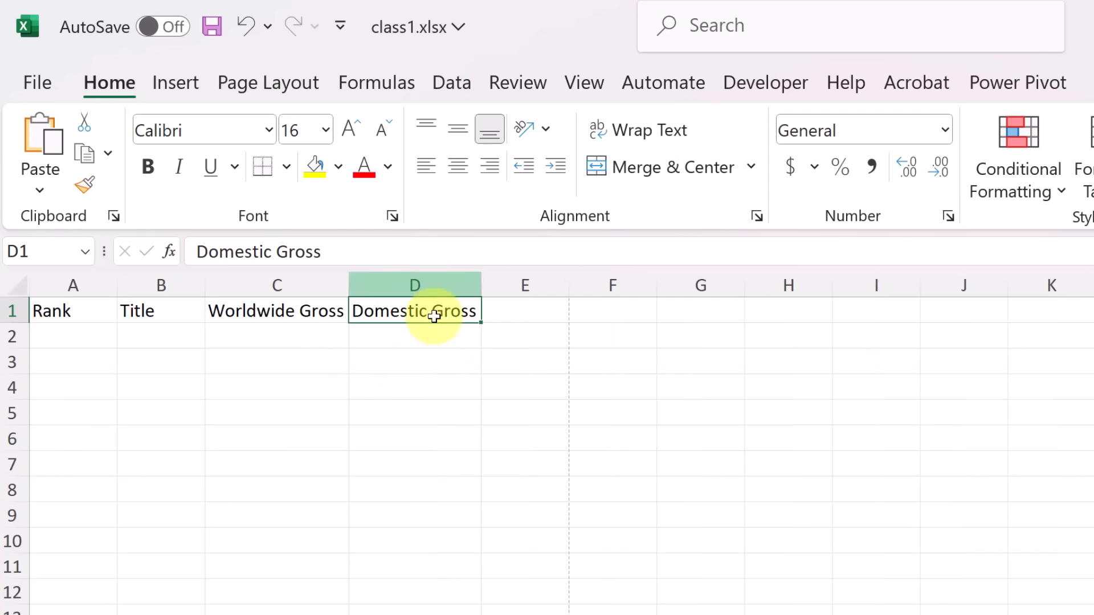
Step: Enter the header "Year" in E1
click(535, 320)
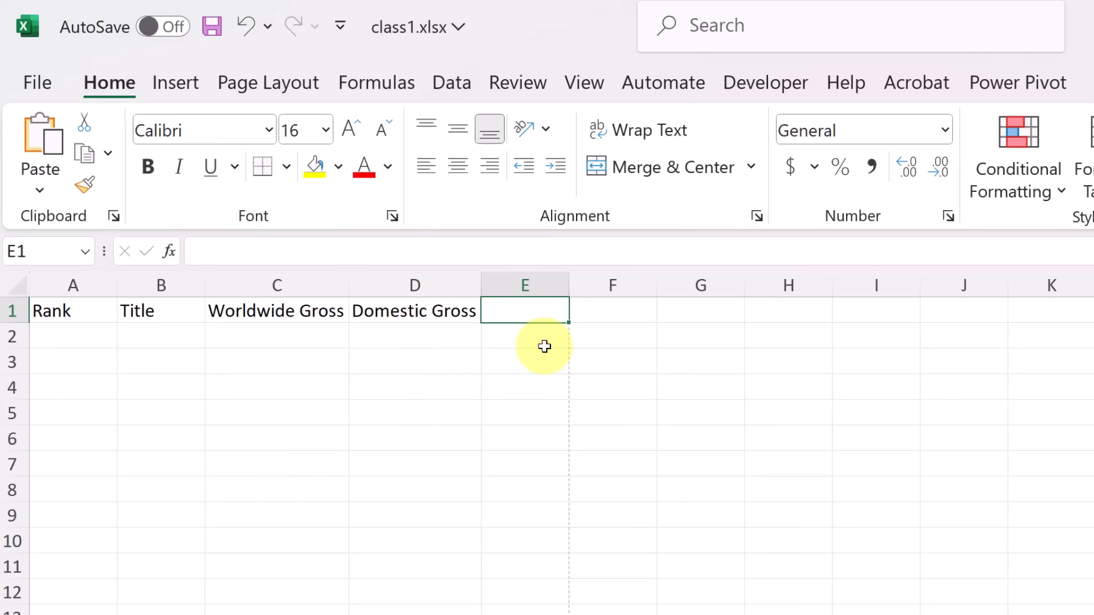
text(Year)
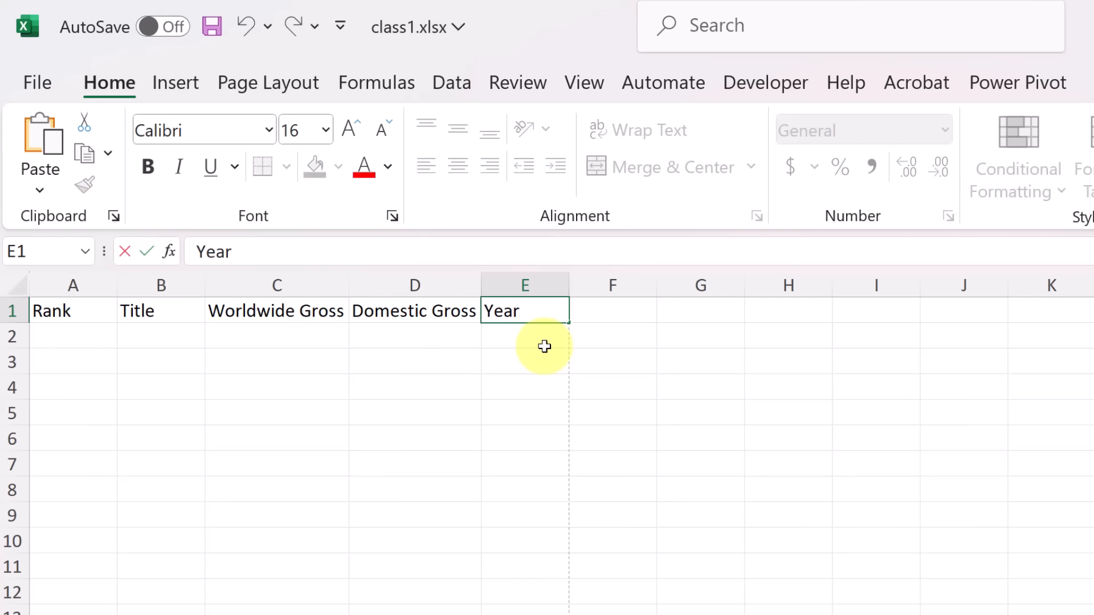
click(436, 343)
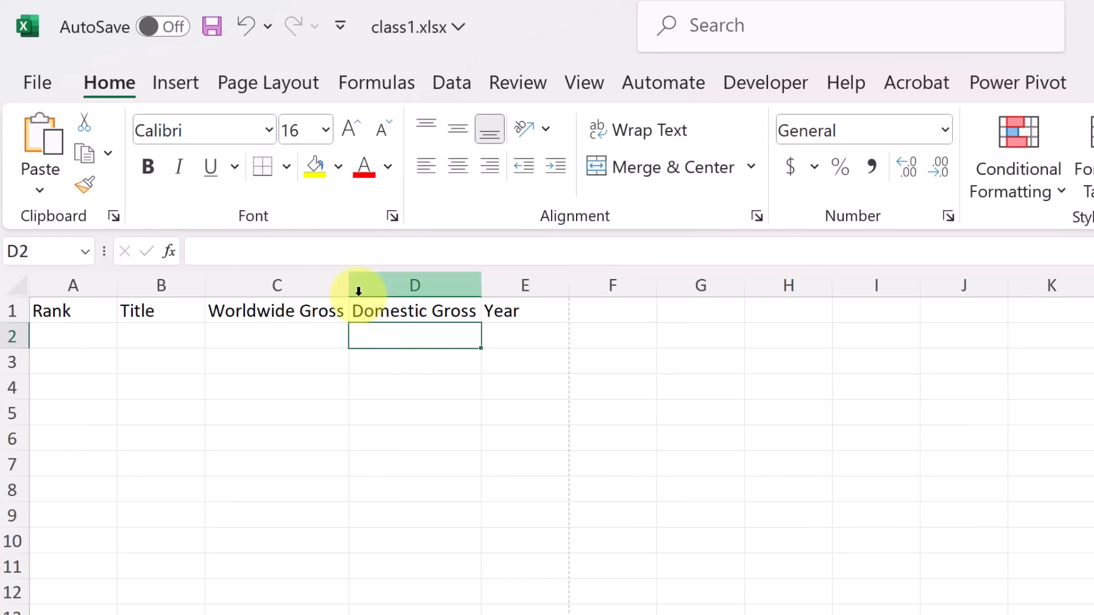
Step: Narrow columns C and D to less than the width of their header text
drag(350, 288, 305, 290)
drag(433, 285, 391, 288)
click(204, 377)
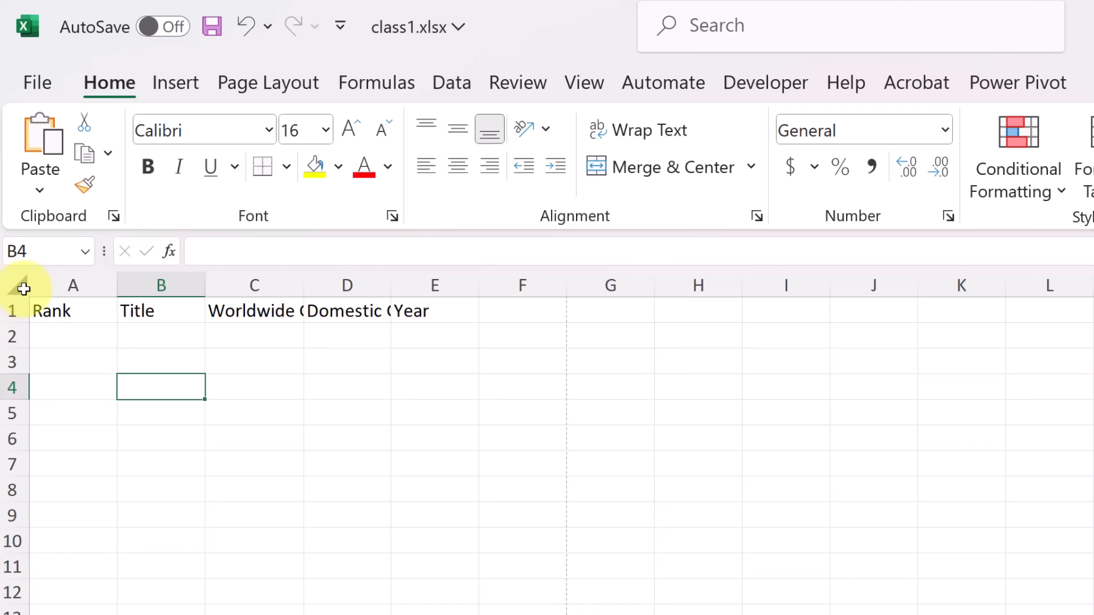
Step: Select the entire sheet, toggle bold on and off, and AutoFit all columns to their contents
click(20, 289)
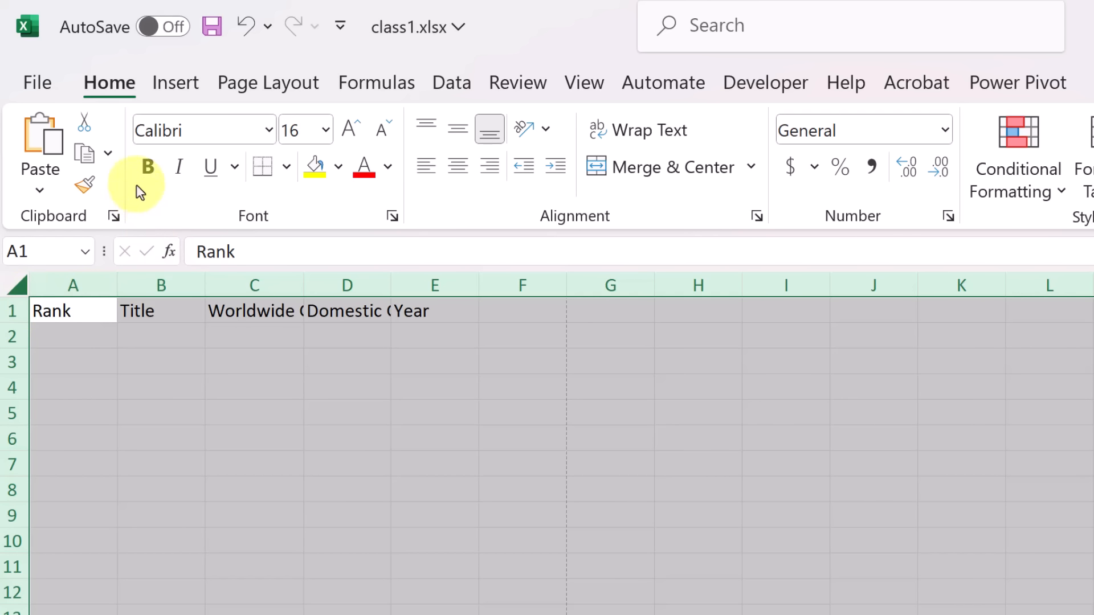
click(147, 175)
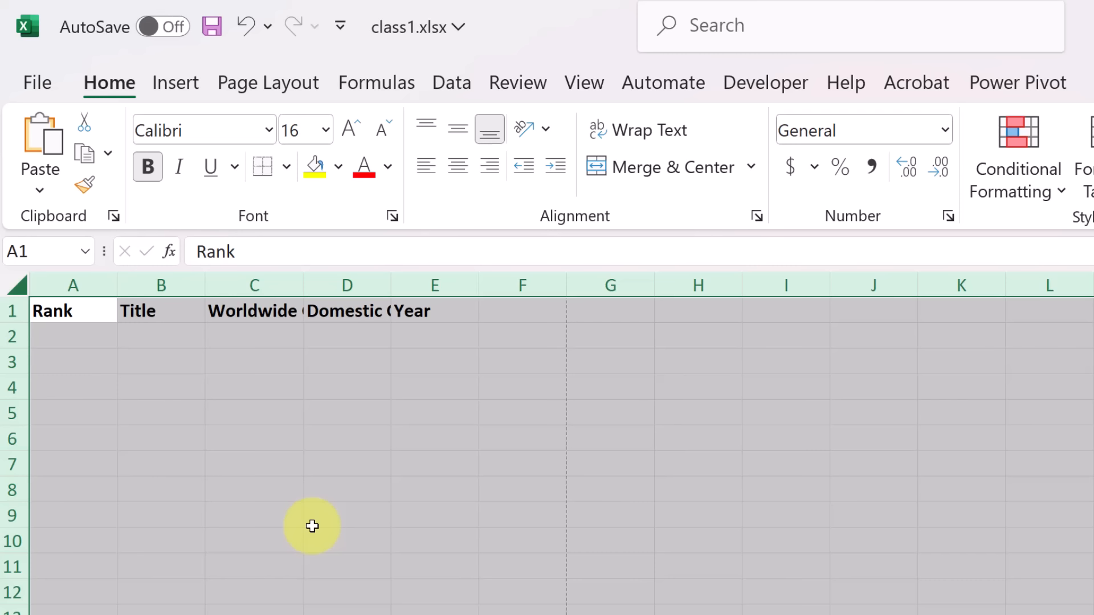
click(148, 168)
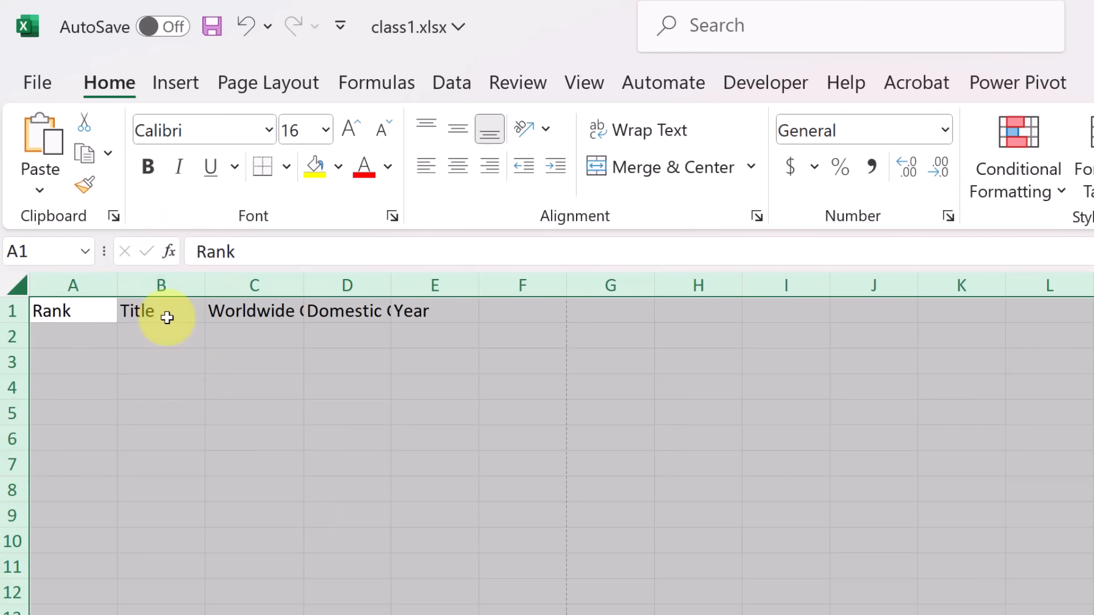
double_click(206, 285)
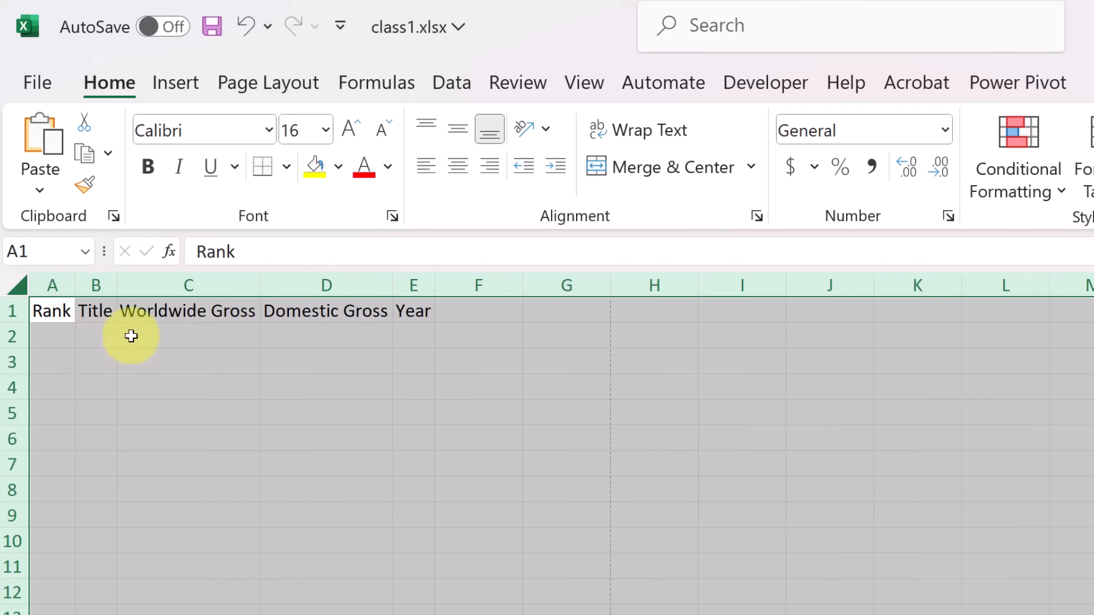
click(263, 337)
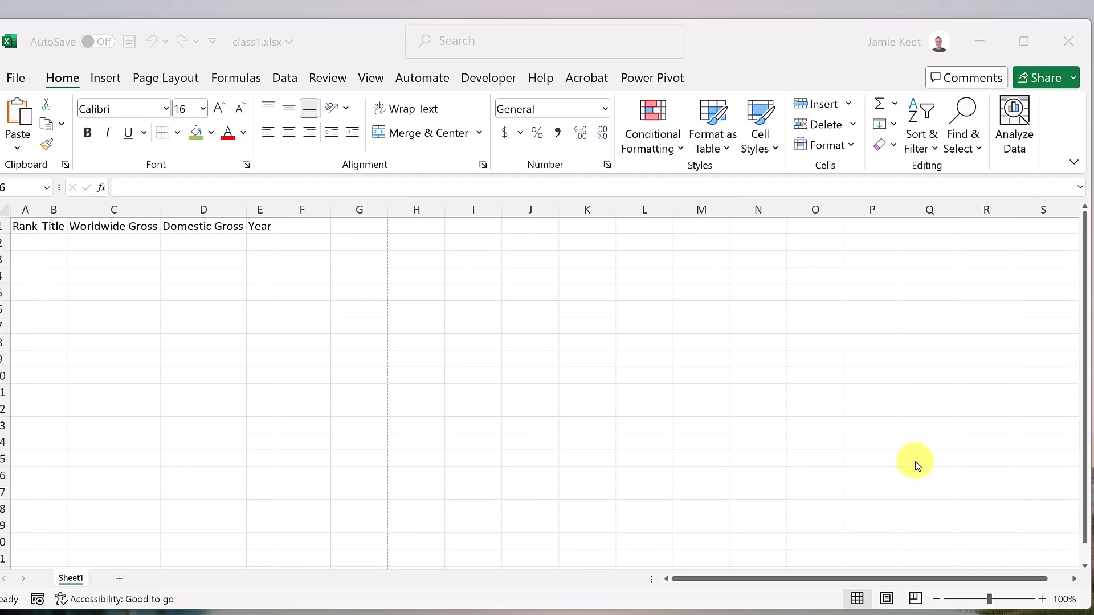
Step: Zoom the worksheet in to 177% and review the other available zoom commands
drag(992, 604, 1006, 603)
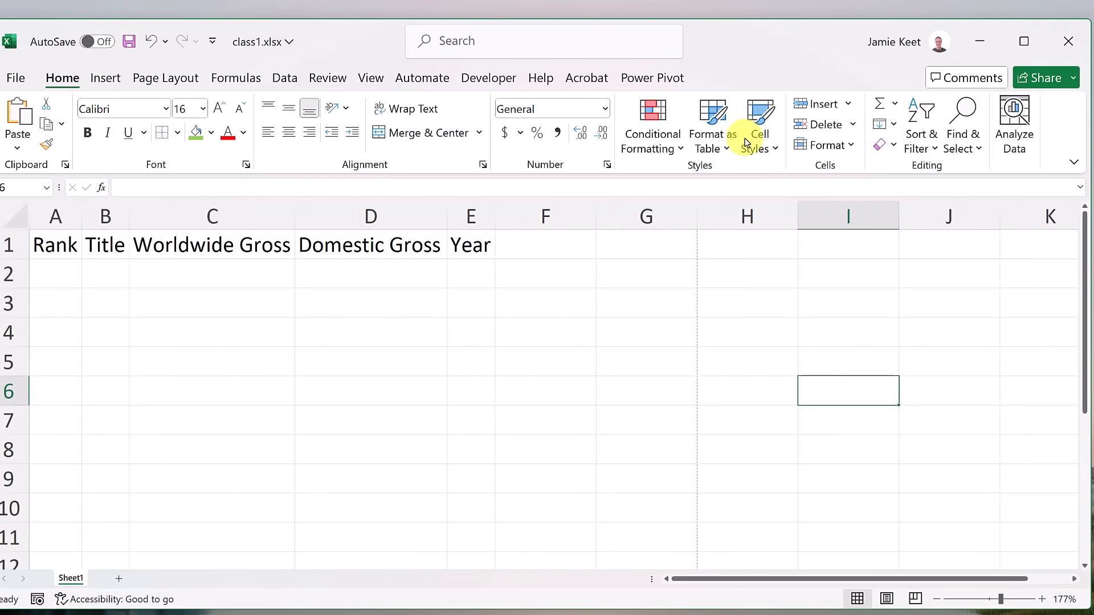
click(374, 81)
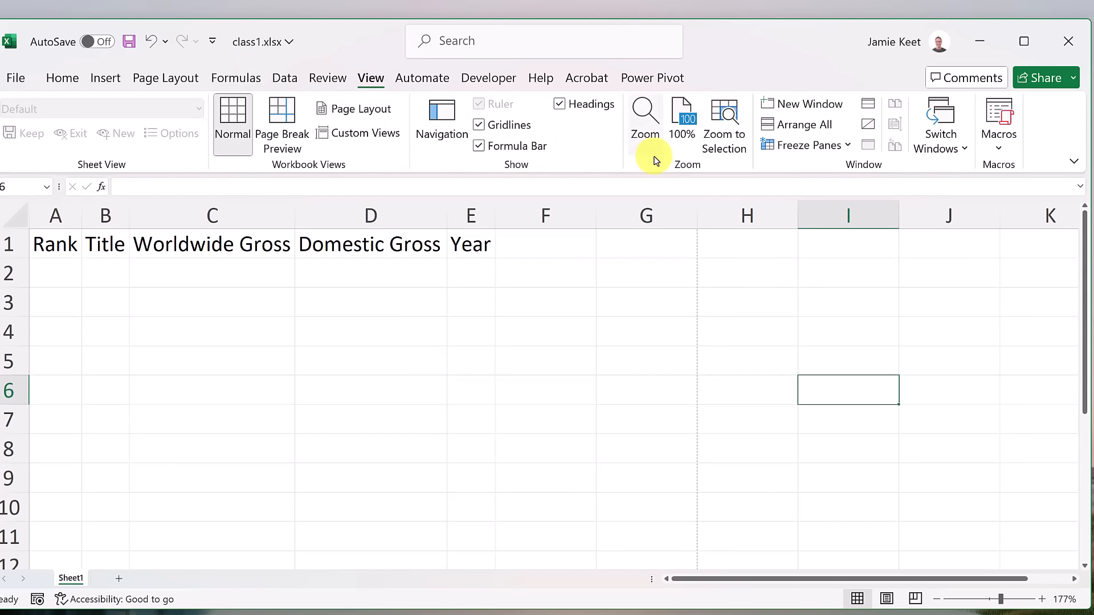
click(63, 79)
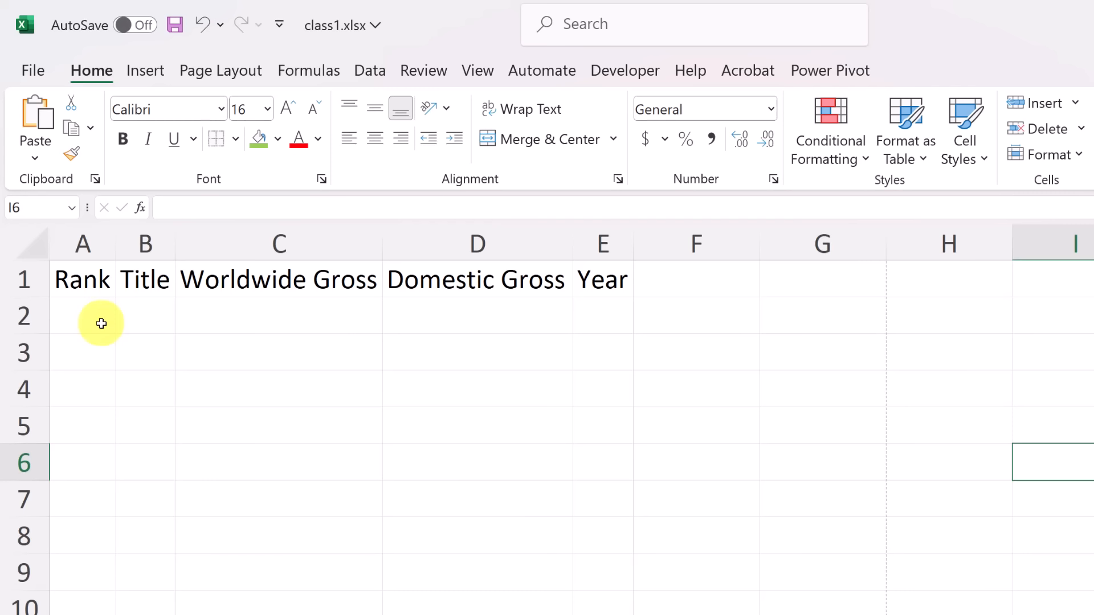
Step: Overwrite the header in A1 with "Hello" and undo the replacement
click(90, 287)
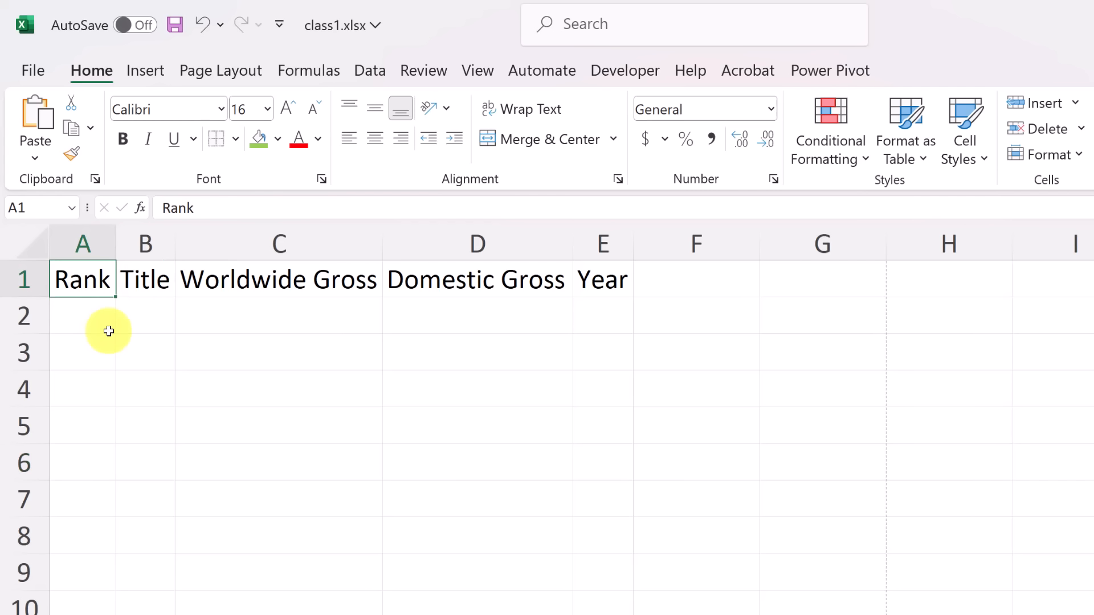
text(Hello)
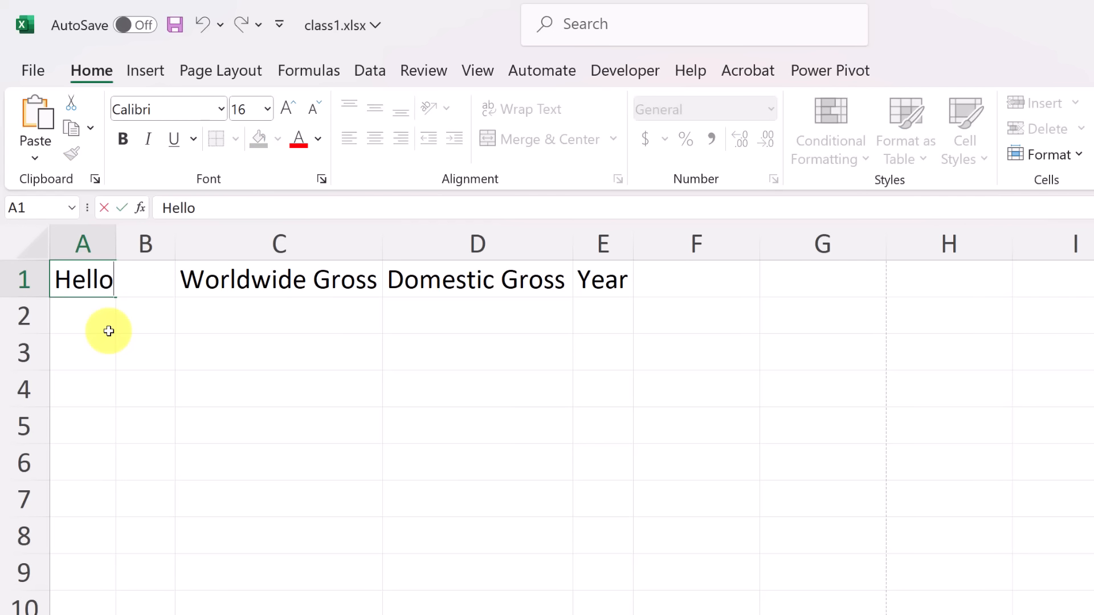
click(152, 359)
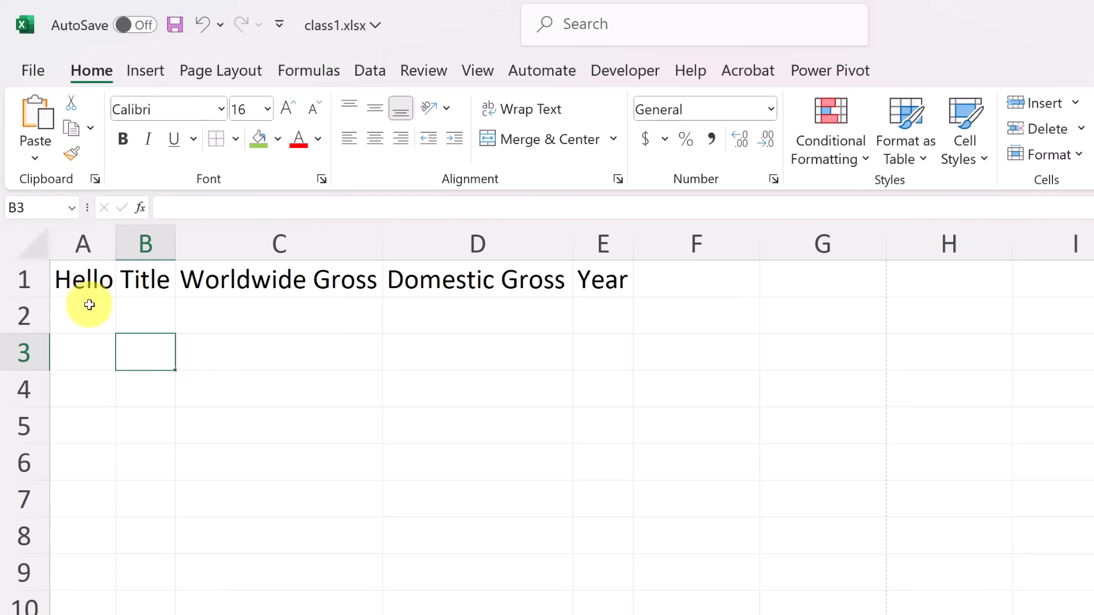
click(203, 25)
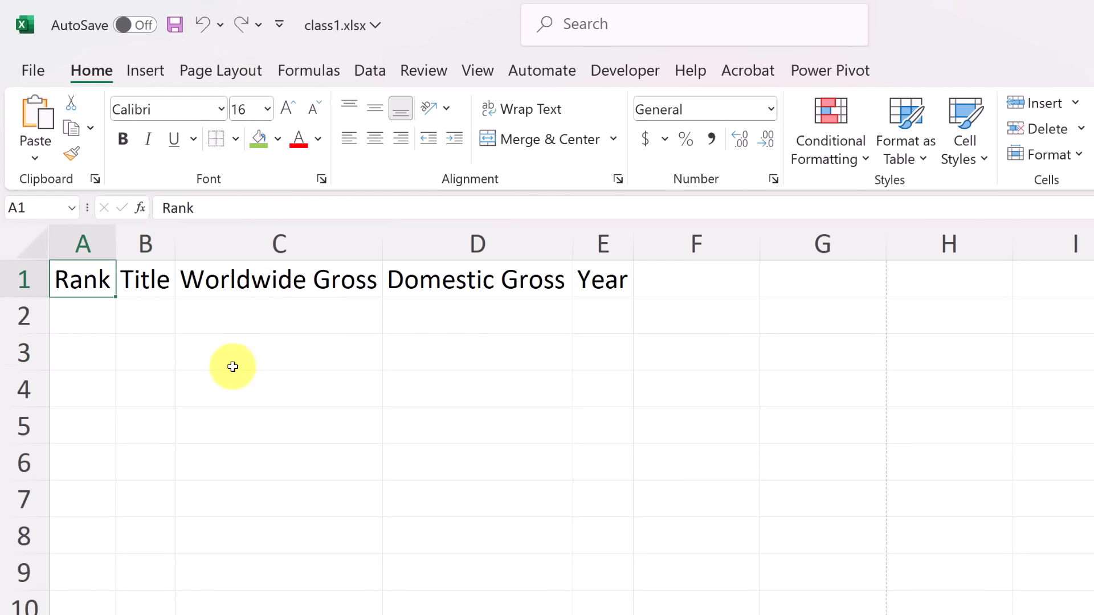
Step: Append "ing" to the existing text in A1 to make it "Ranking", and undo the edit
double_click(111, 286)
text(ing)
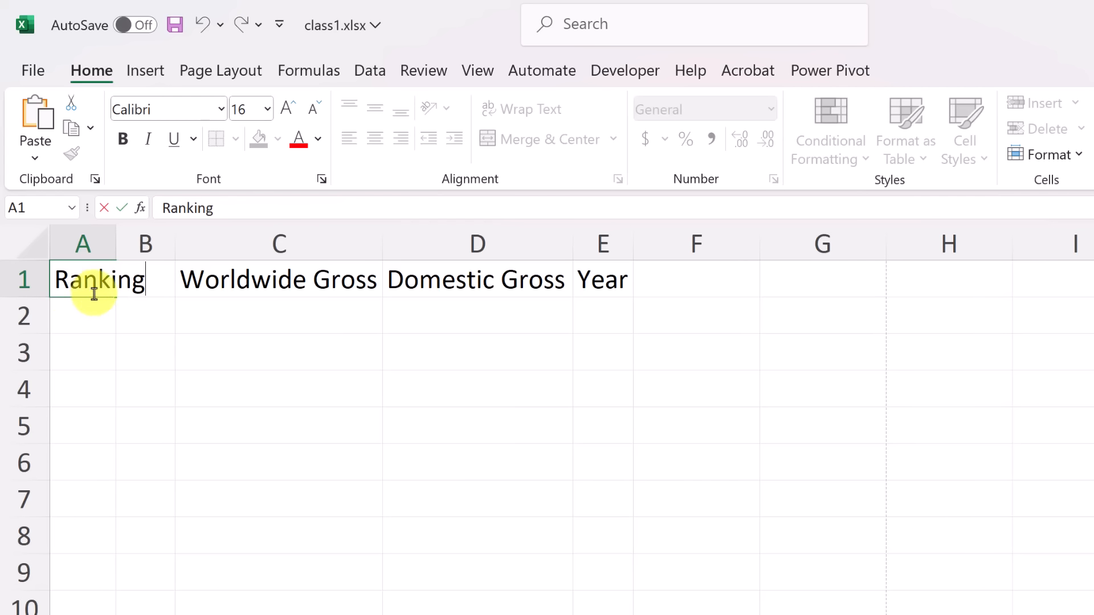
click(112, 349)
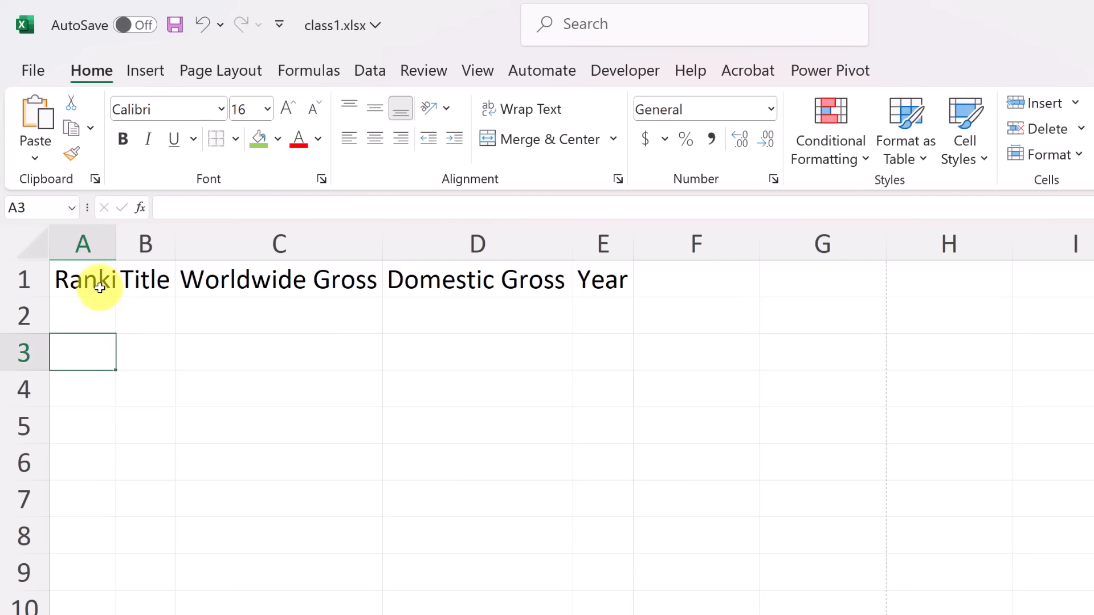
key(ctrl+z)
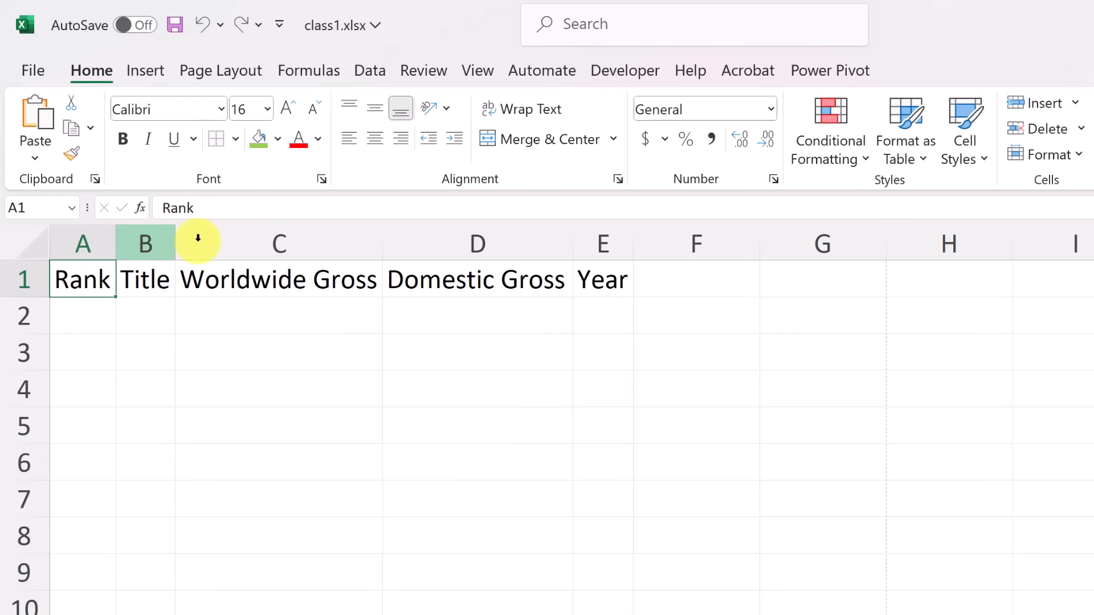
Step: Change the A1 header to "Ranking" and AutoFit column A to the longer text
click(222, 209)
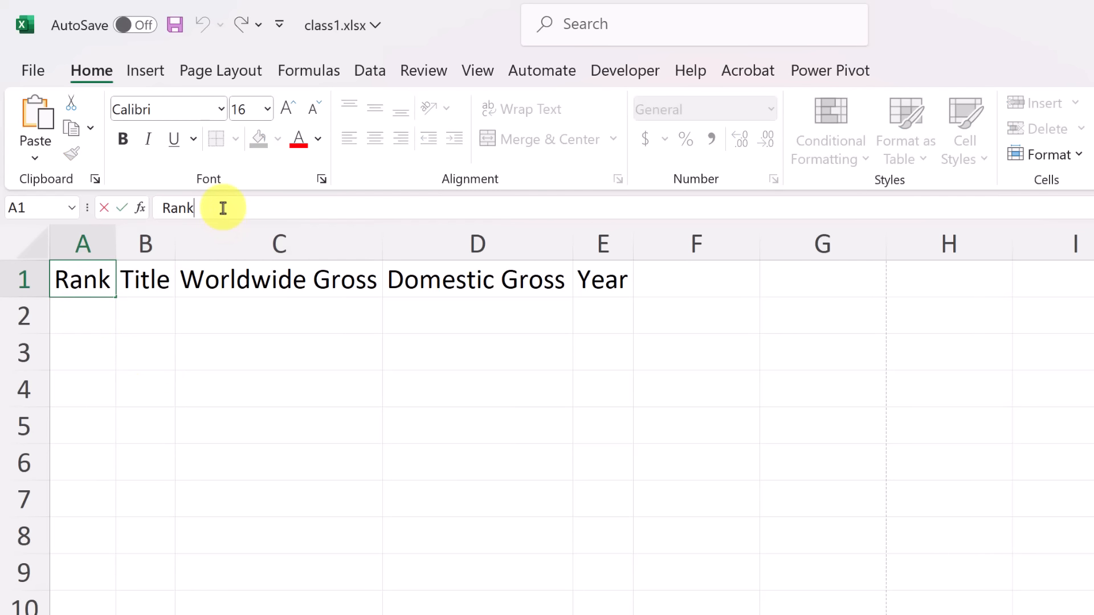
text(ing)
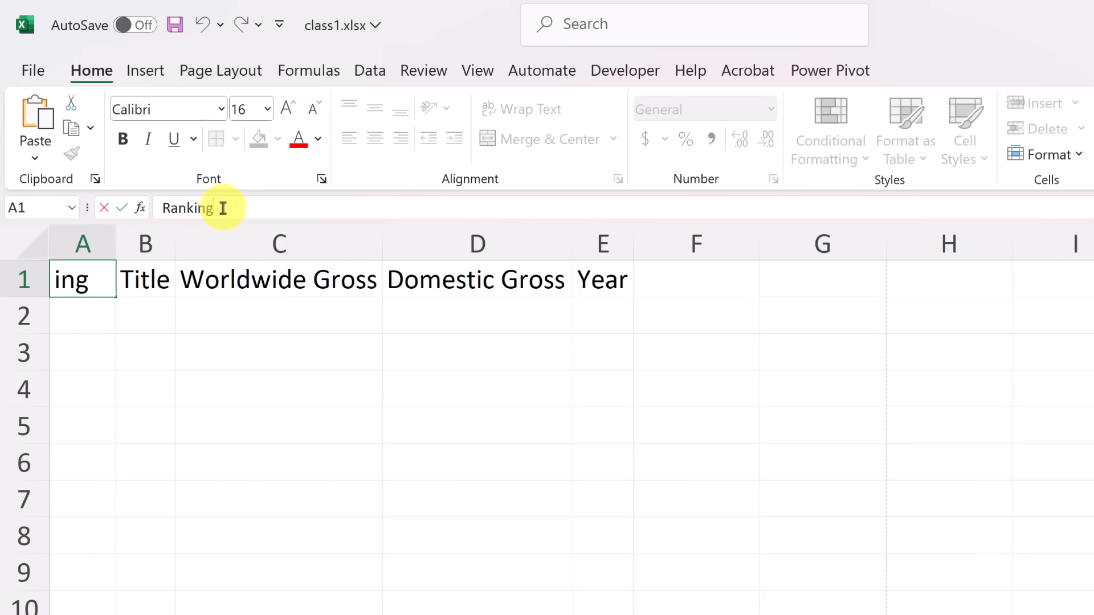
click(285, 439)
click(106, 275)
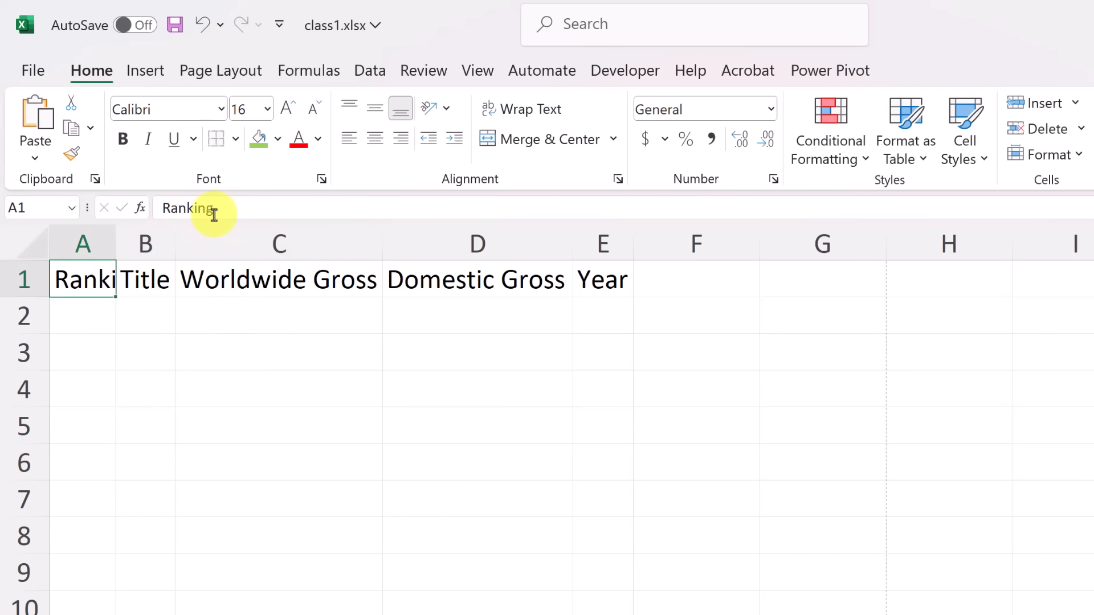
double_click(122, 249)
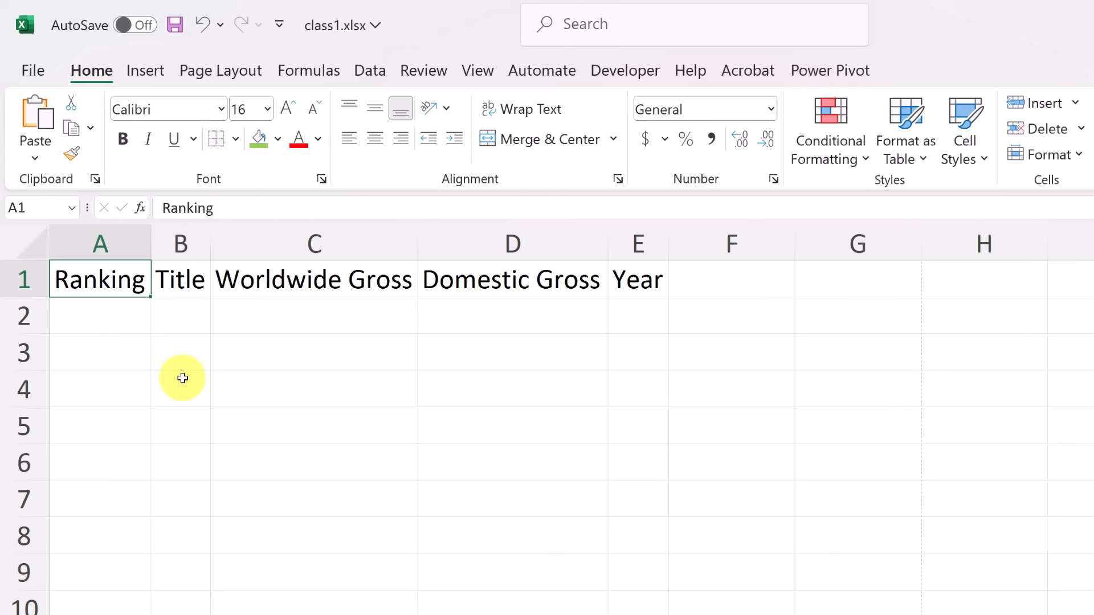
Step: Remove the ending "ing" from the A1 header so it reads "Rank"
click(242, 212)
key(BackSpace)
key(BackSpace)
key(BackSpace)
click(256, 356)
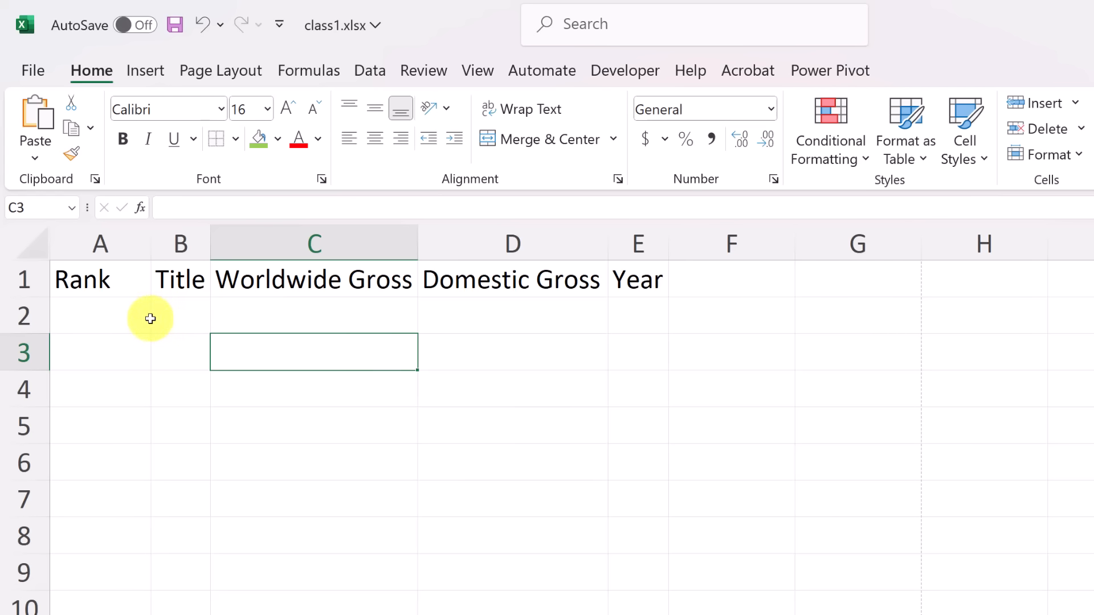
Step: Set the font of the Rank header in A1 to Aharoni
click(113, 281)
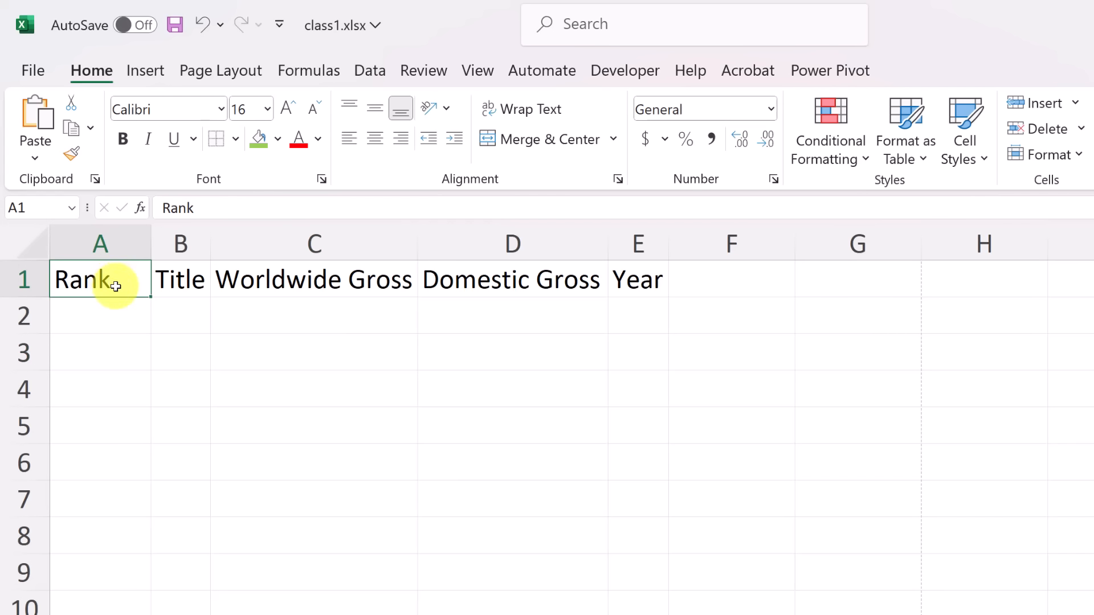
click(220, 109)
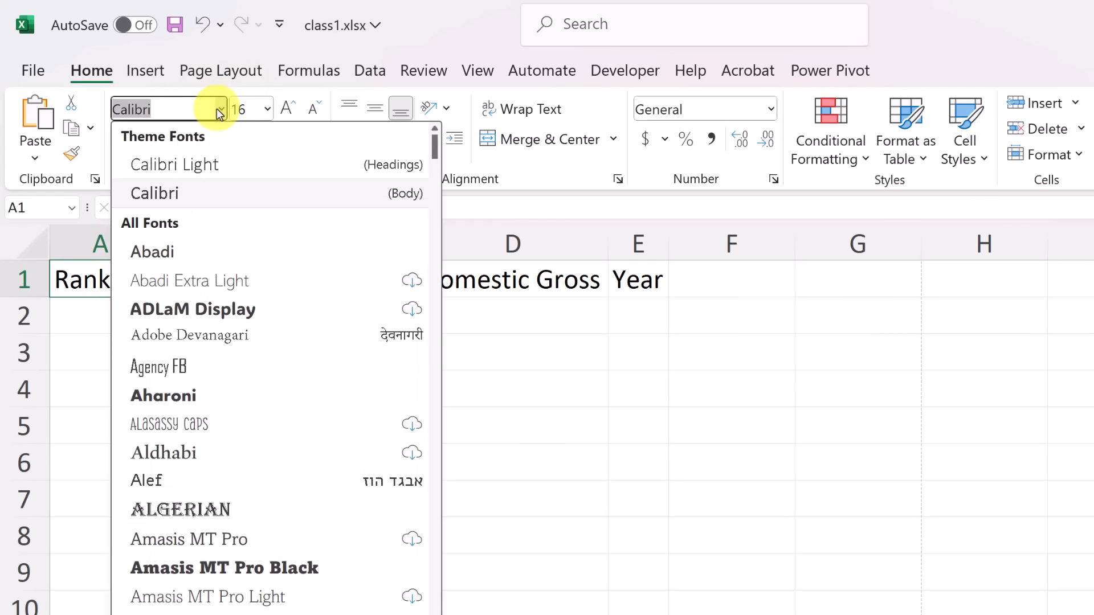
click(183, 398)
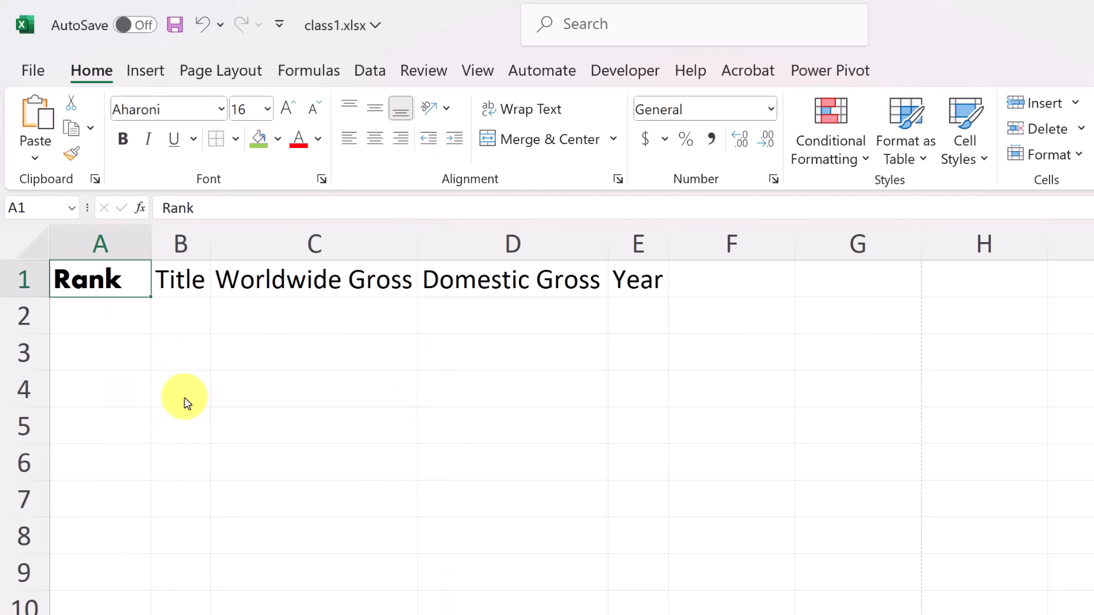
click(183, 333)
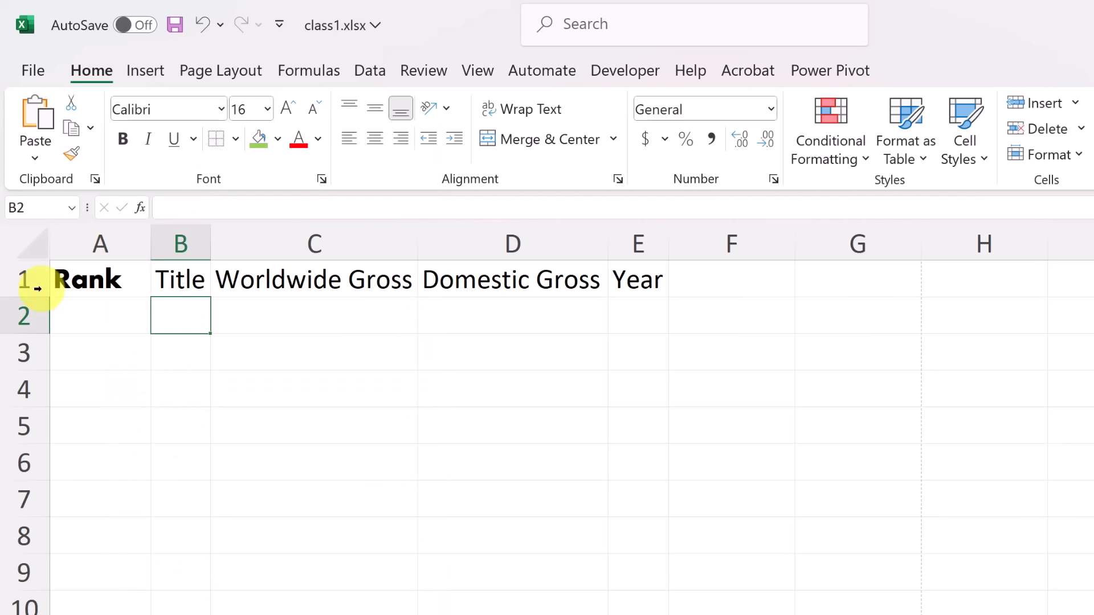
Step: Apply the Aharoni font to the remaining headers in B1:E1
click(200, 284)
drag(200, 283, 627, 288)
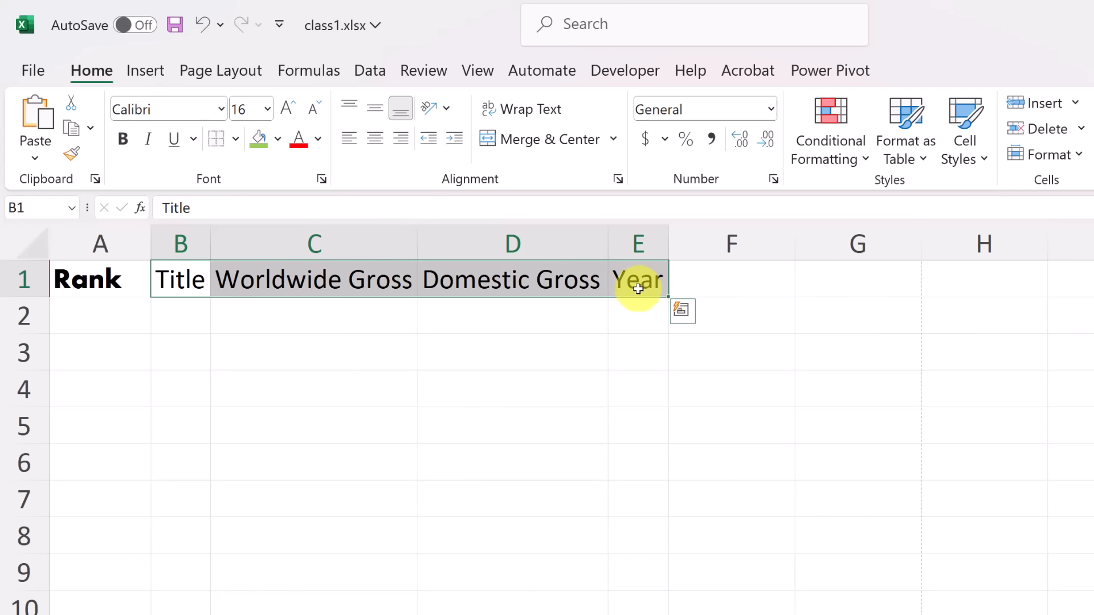
click(220, 109)
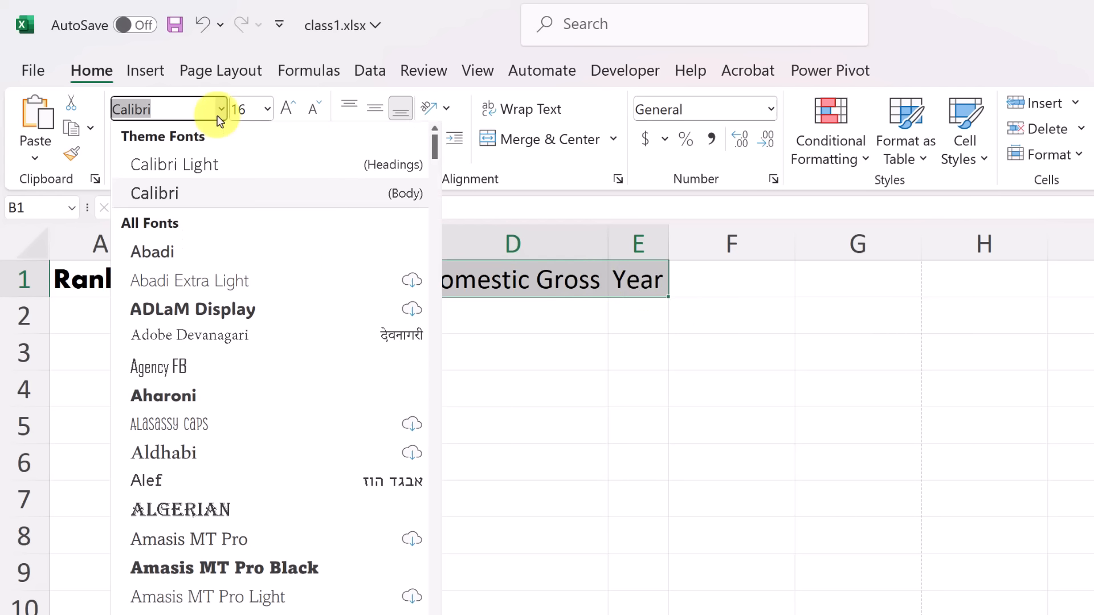
click(196, 401)
click(278, 351)
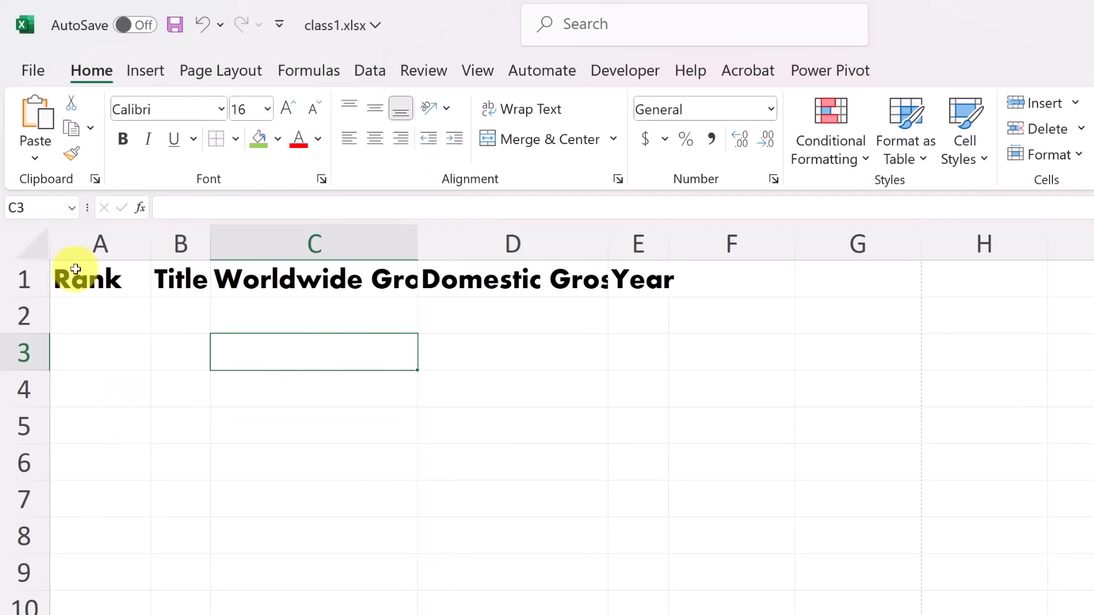
Step: AutoFit every column of the sheet to the Aharoni headers and select cell B2
click(40, 248)
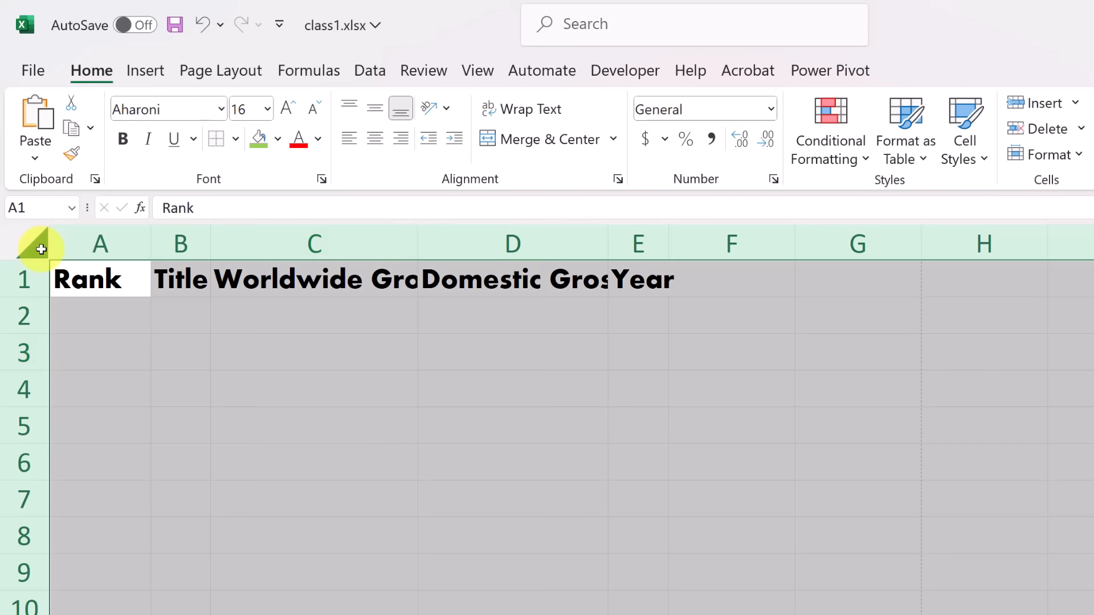
double_click(148, 251)
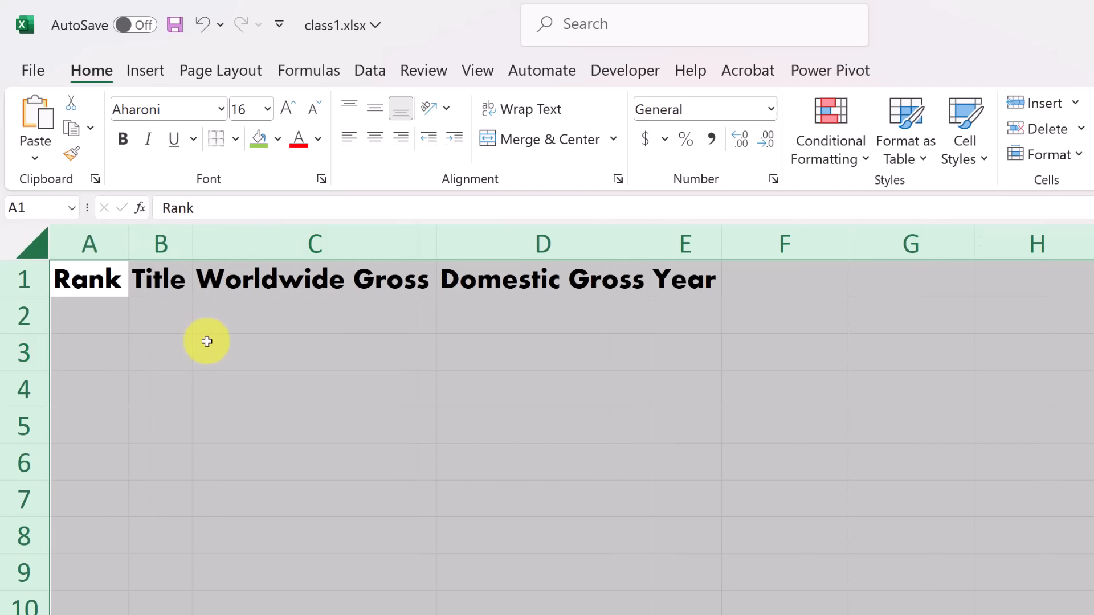
click(210, 342)
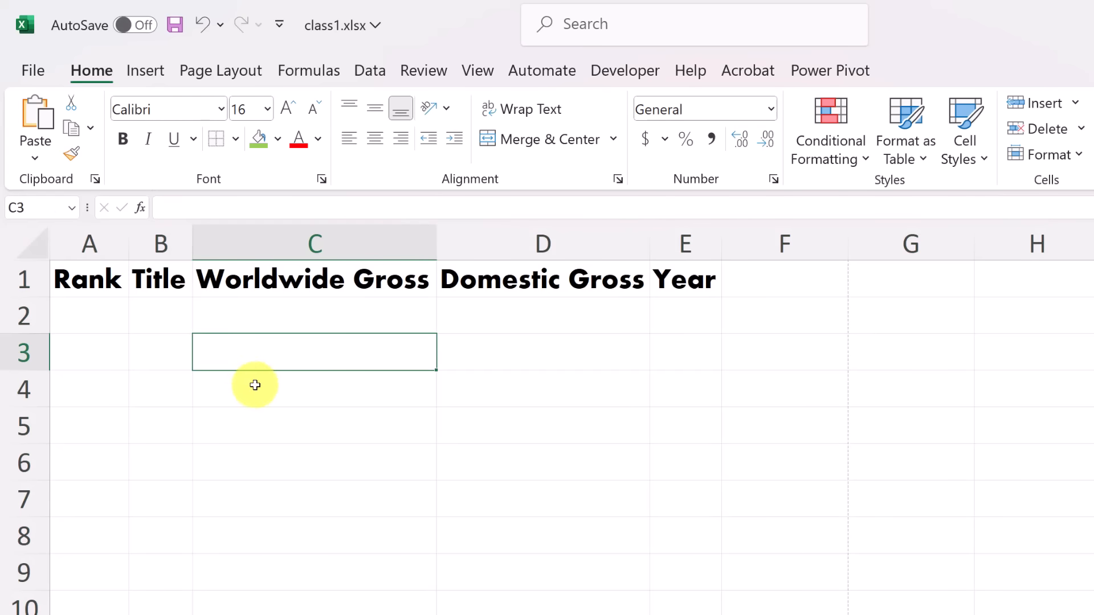
click(186, 310)
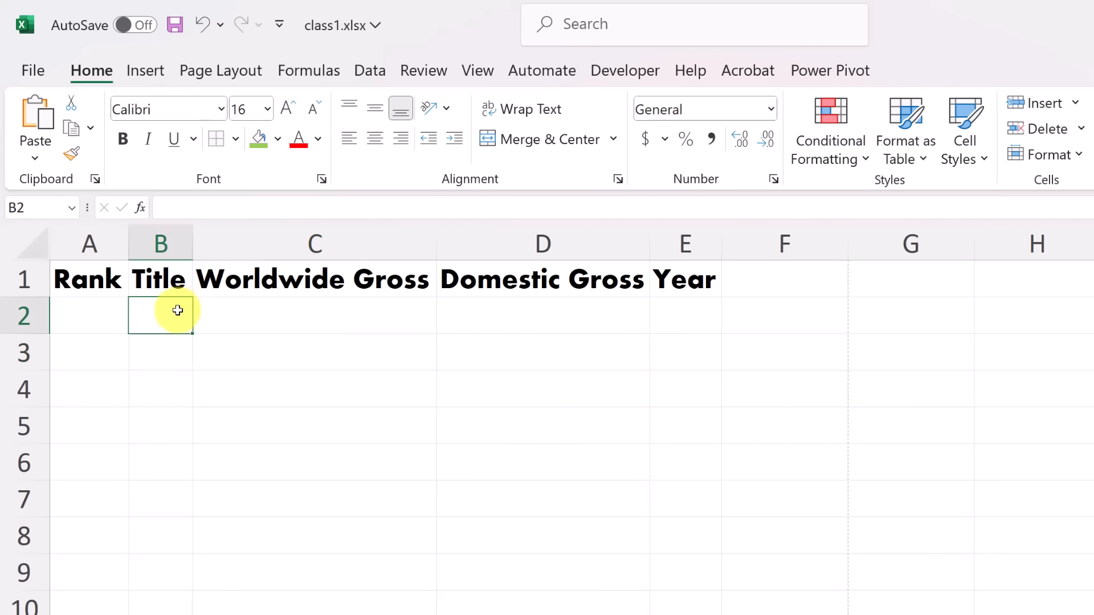
Step: Set the font color of the headers in A1:E1 to red
drag(99, 279, 656, 276)
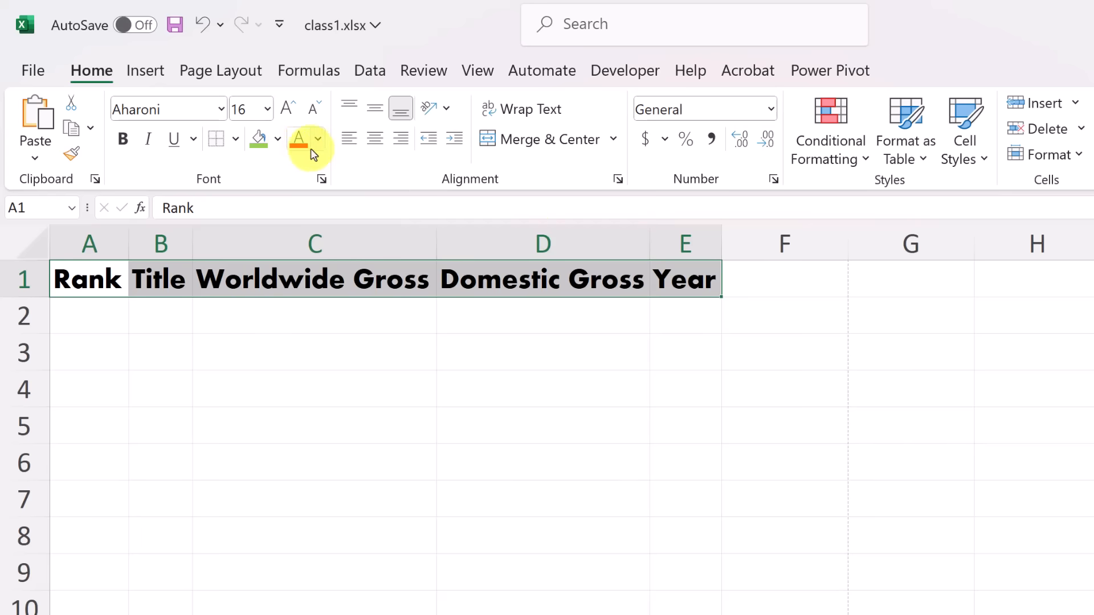
click(297, 143)
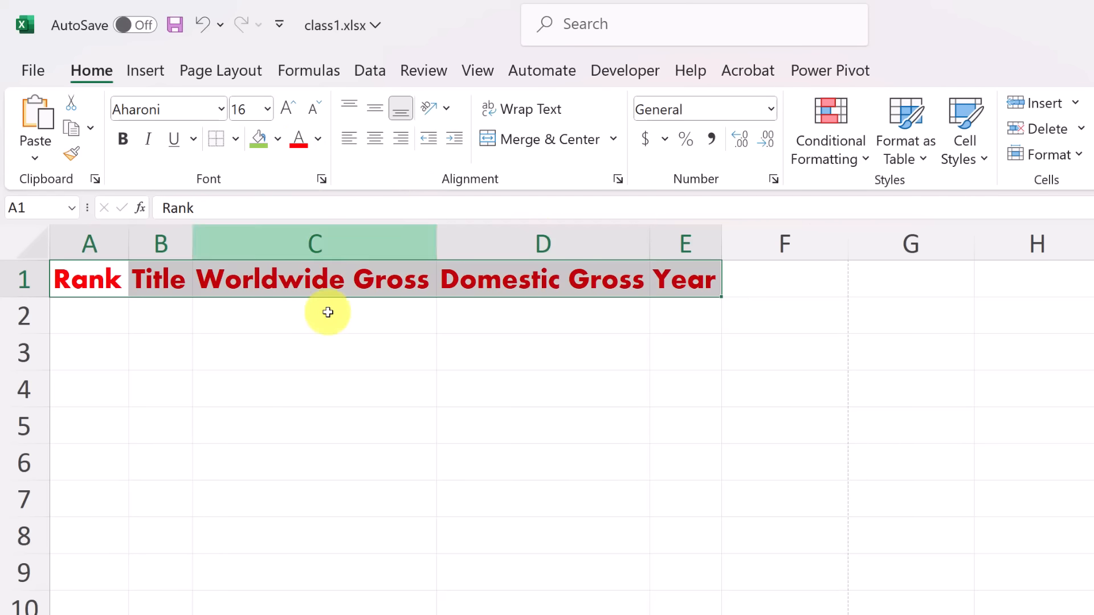
click(351, 353)
Step: Fill the header cells A1:E1 with the standard light green color
drag(86, 281, 685, 282)
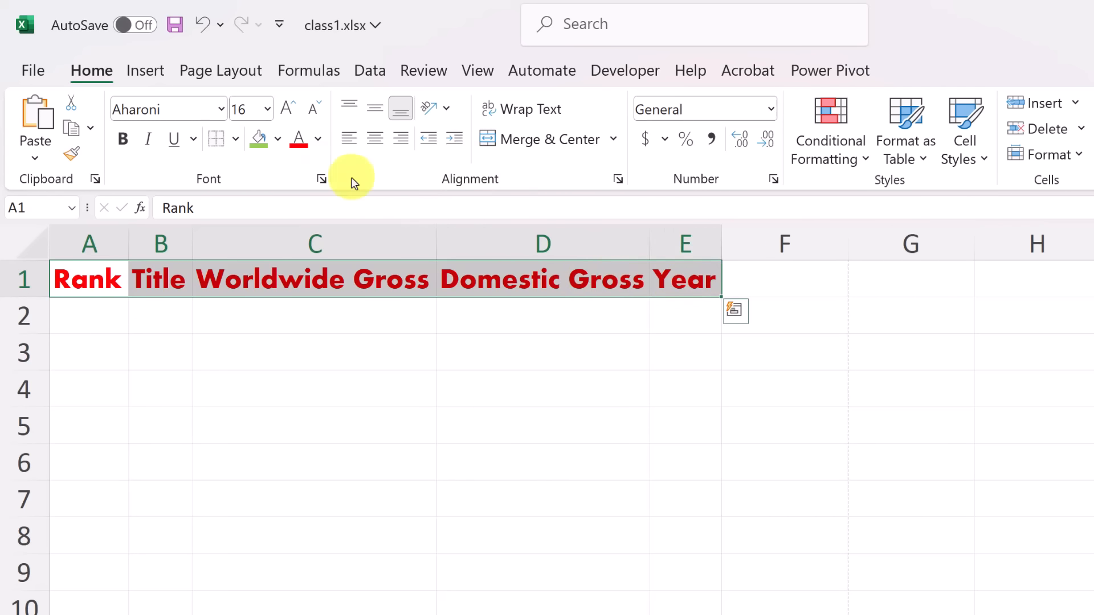
click(278, 142)
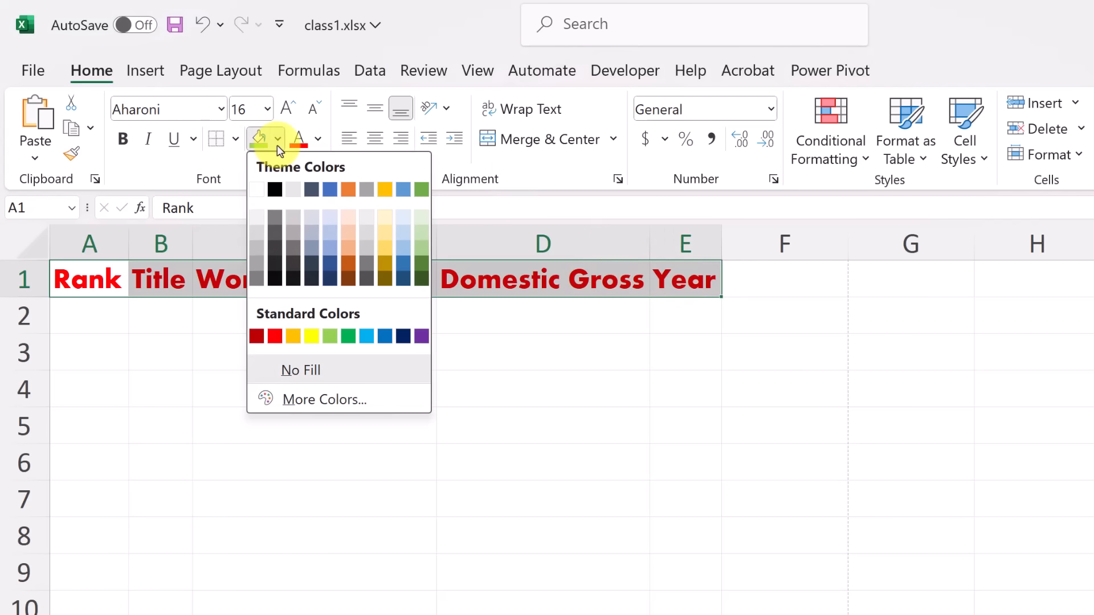
click(330, 337)
click(296, 340)
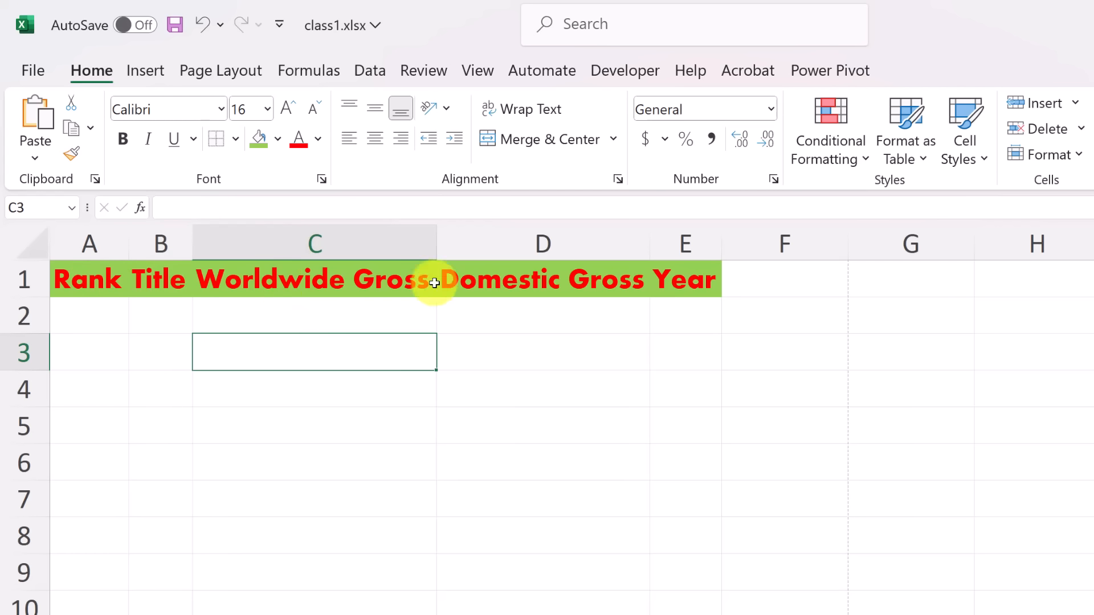
Step: Apply Thick Outside Borders around the header cells A1:E1
click(112, 278)
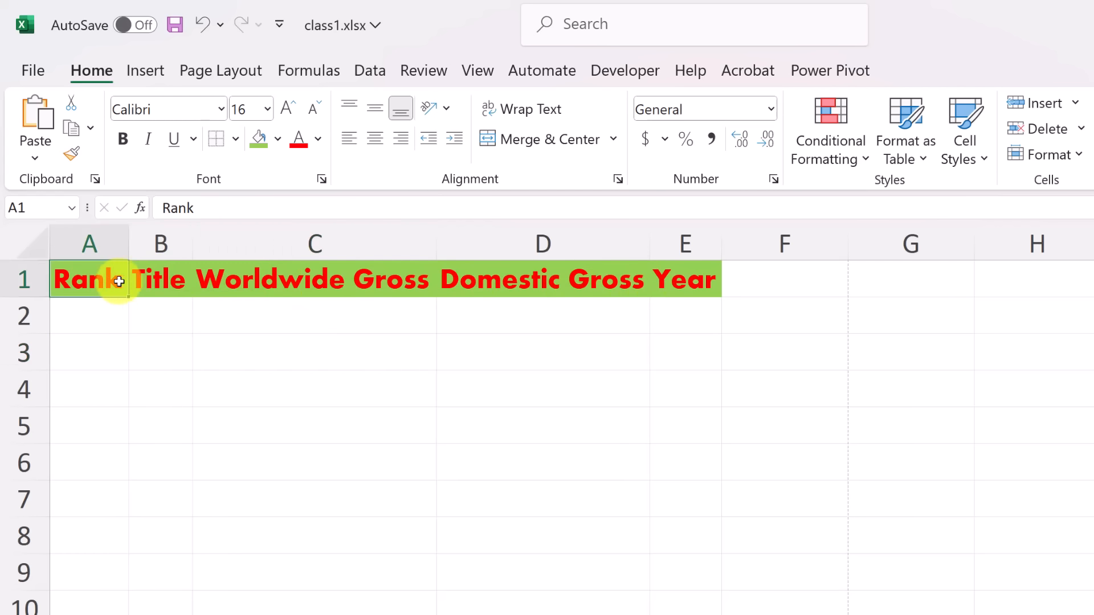
drag(131, 280, 655, 281)
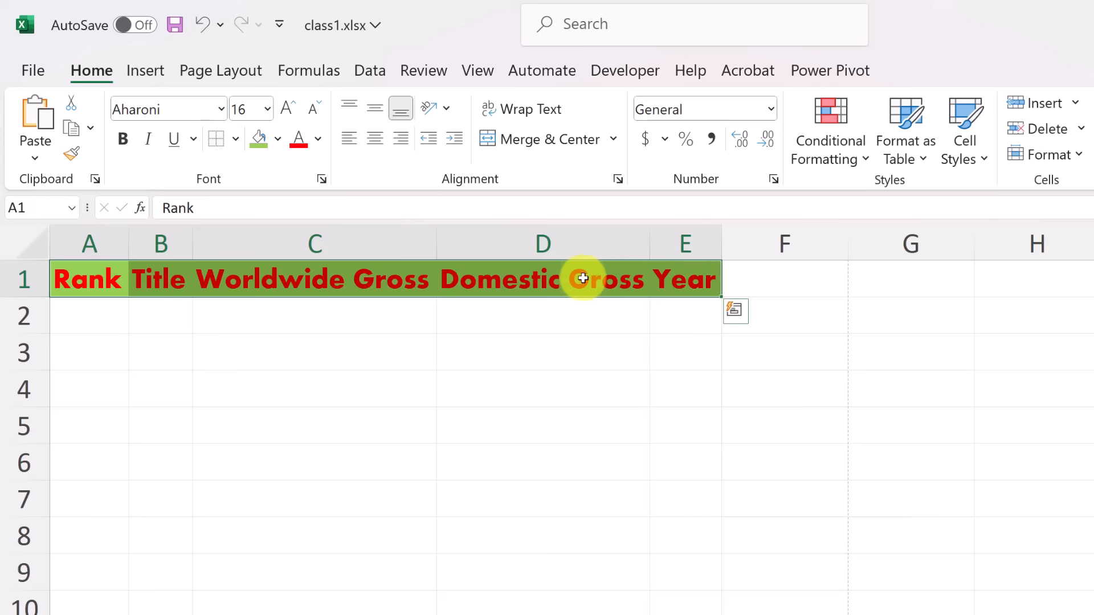
click(234, 142)
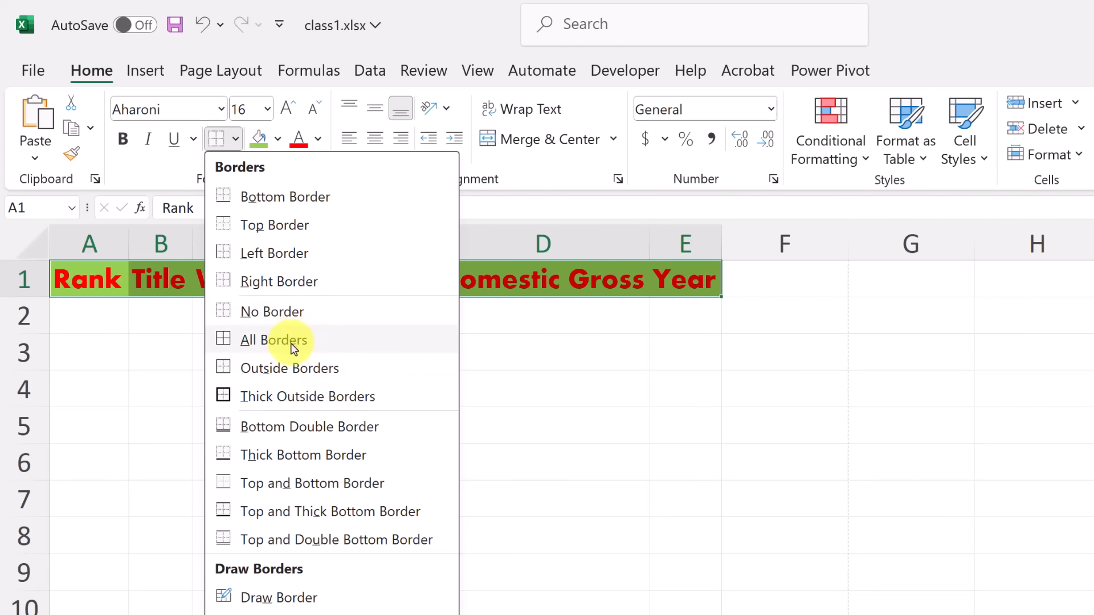
click(326, 395)
click(359, 342)
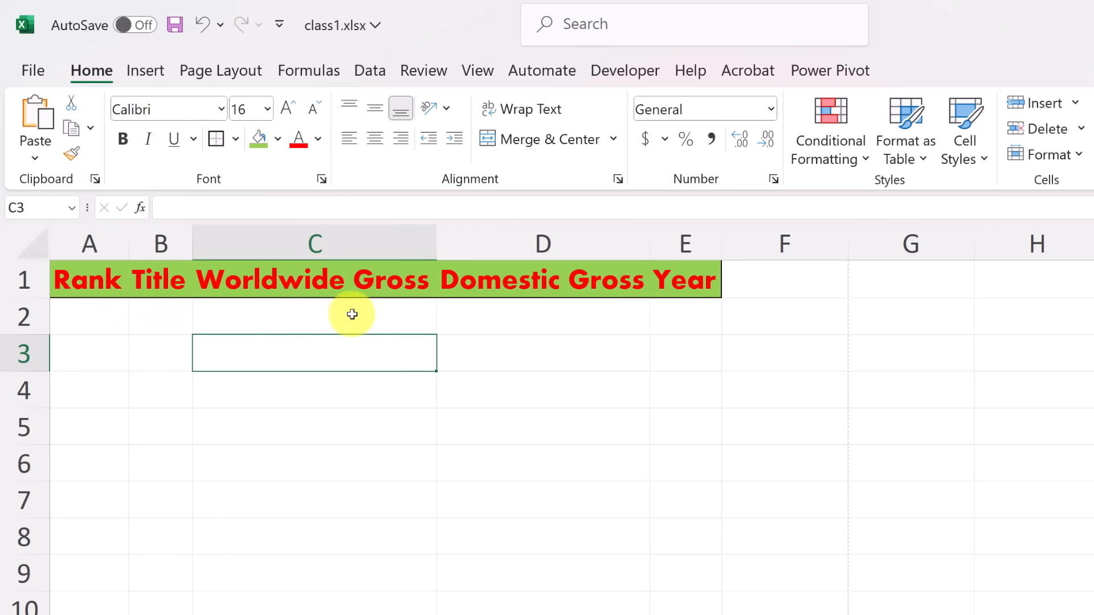
Step: Remove the border from the header cells A1:E1 with No Border
click(331, 281)
drag(114, 279, 684, 279)
click(233, 140)
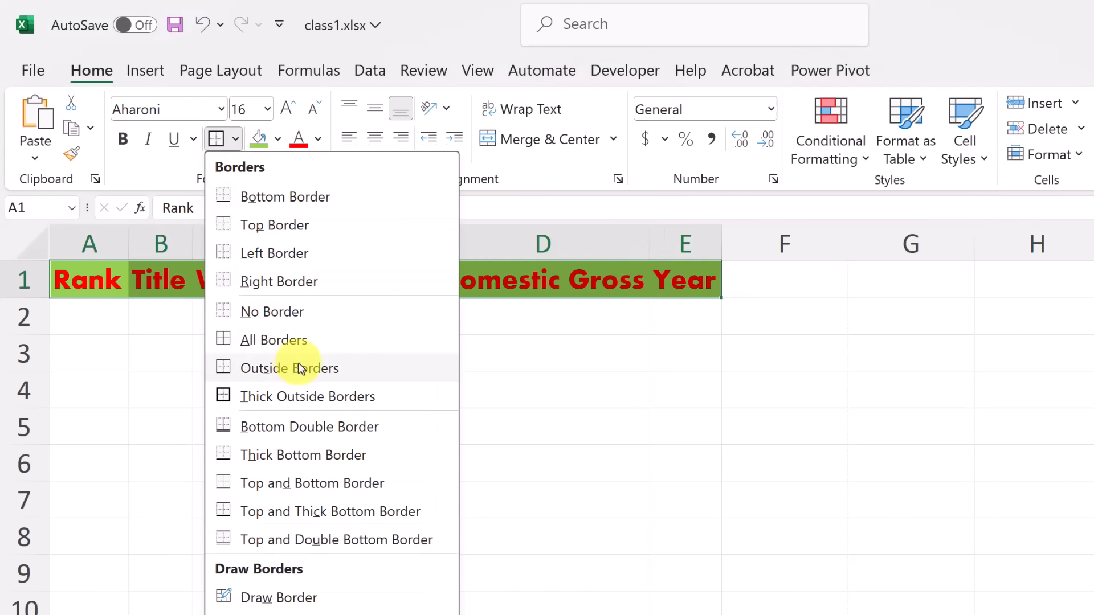
click(298, 312)
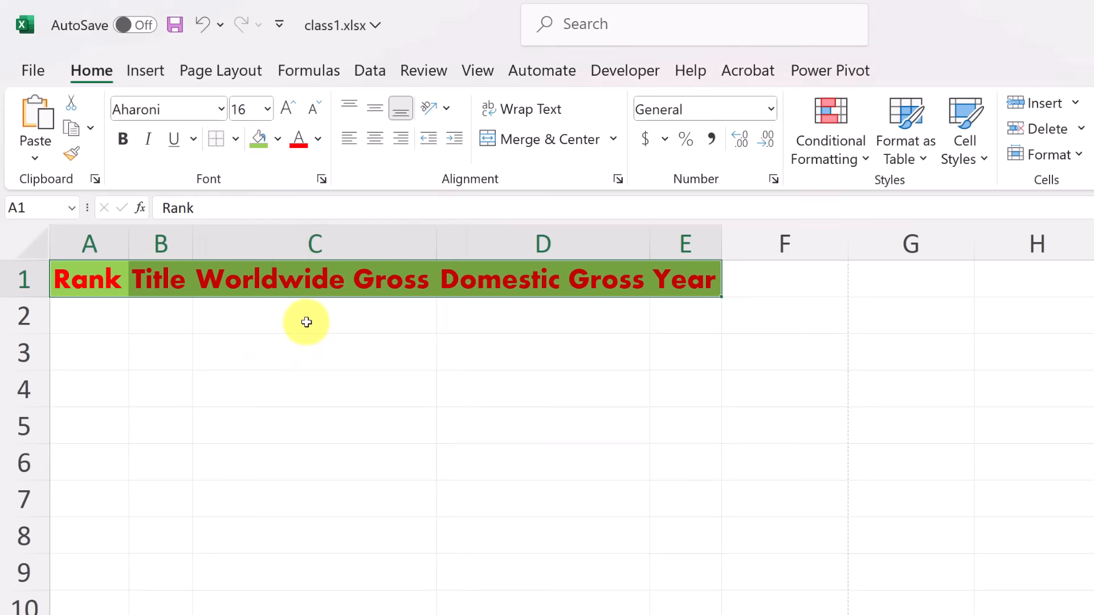
click(307, 324)
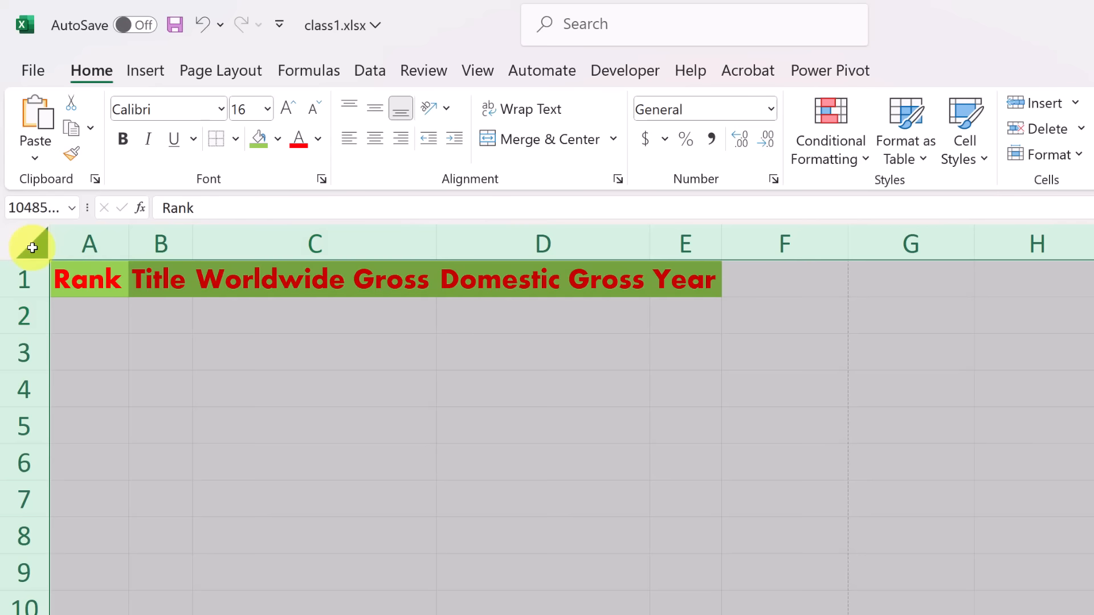
Step: Set the font color of the entire sheet to the standard orange
click(31, 249)
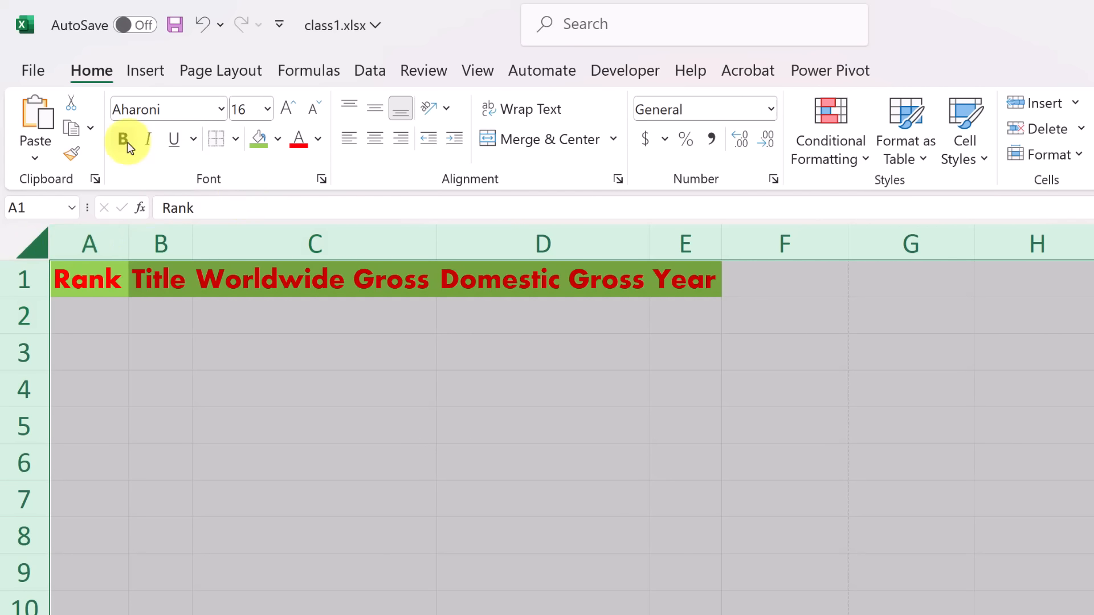
click(318, 139)
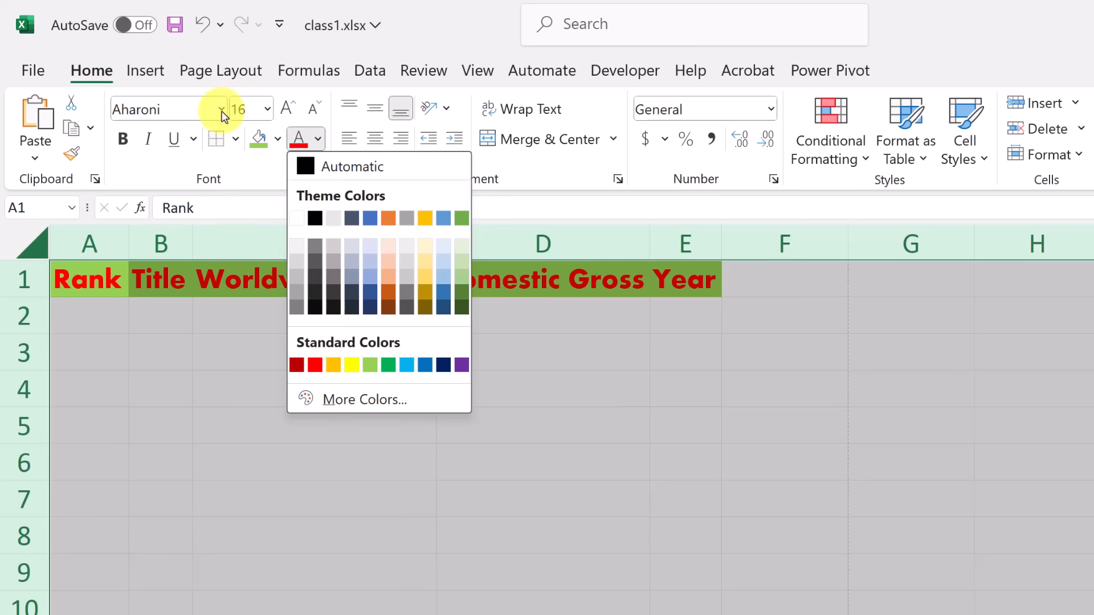
click(333, 364)
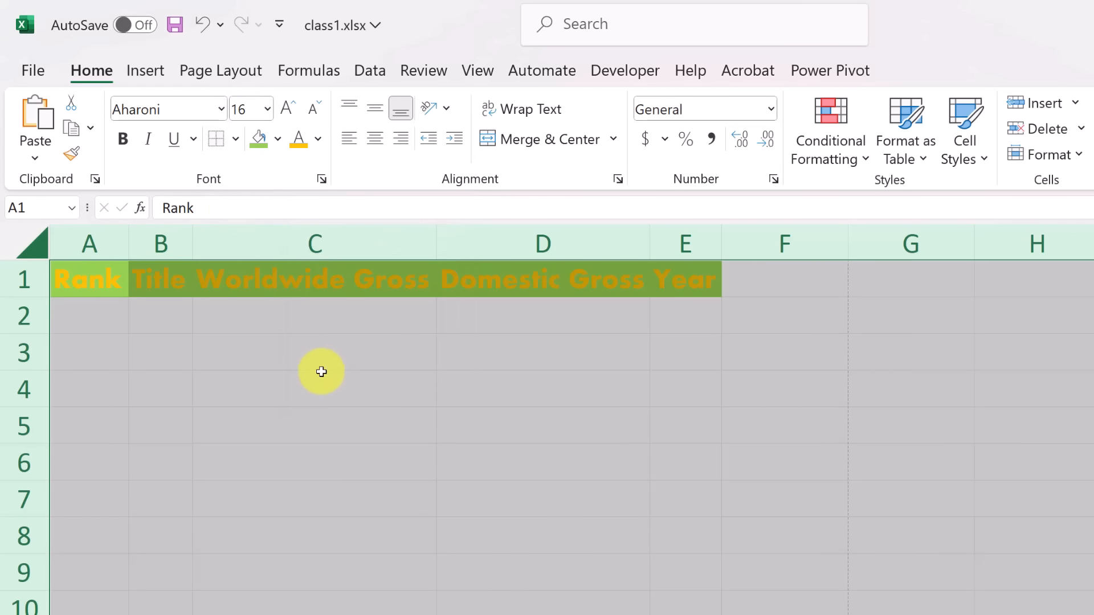
click(311, 375)
click(170, 351)
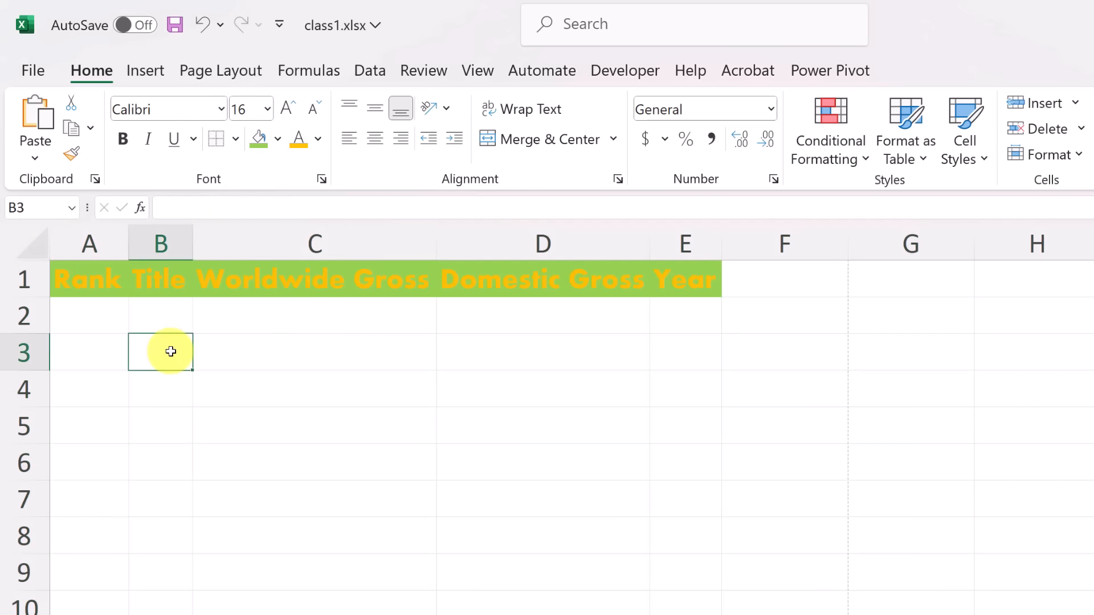
Step: Enter the sample text "Hello" in cells C3 and E8
click(242, 359)
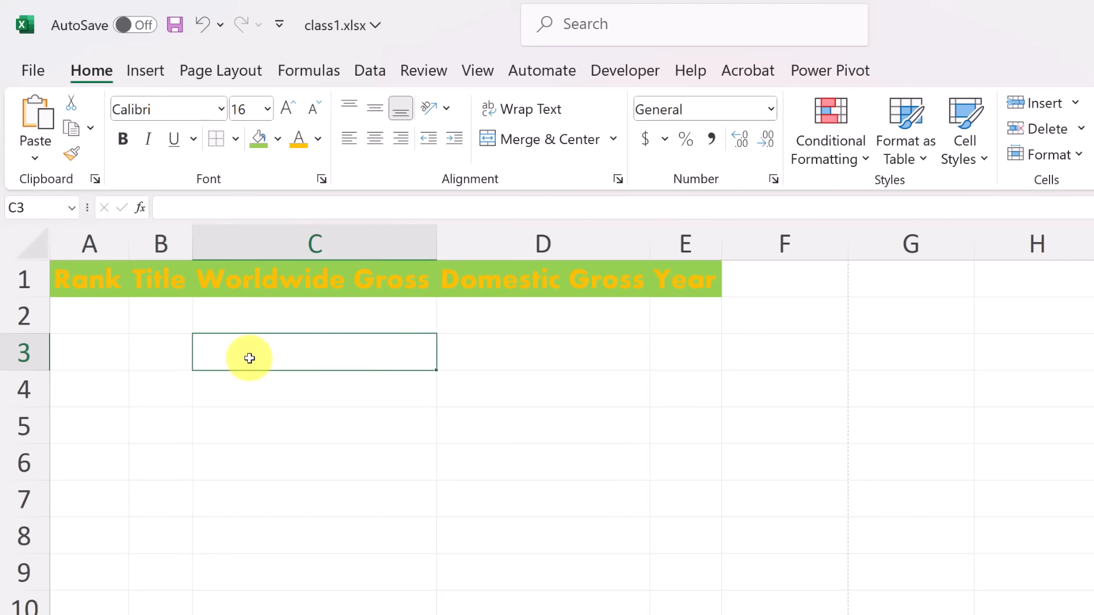
text(Hello)
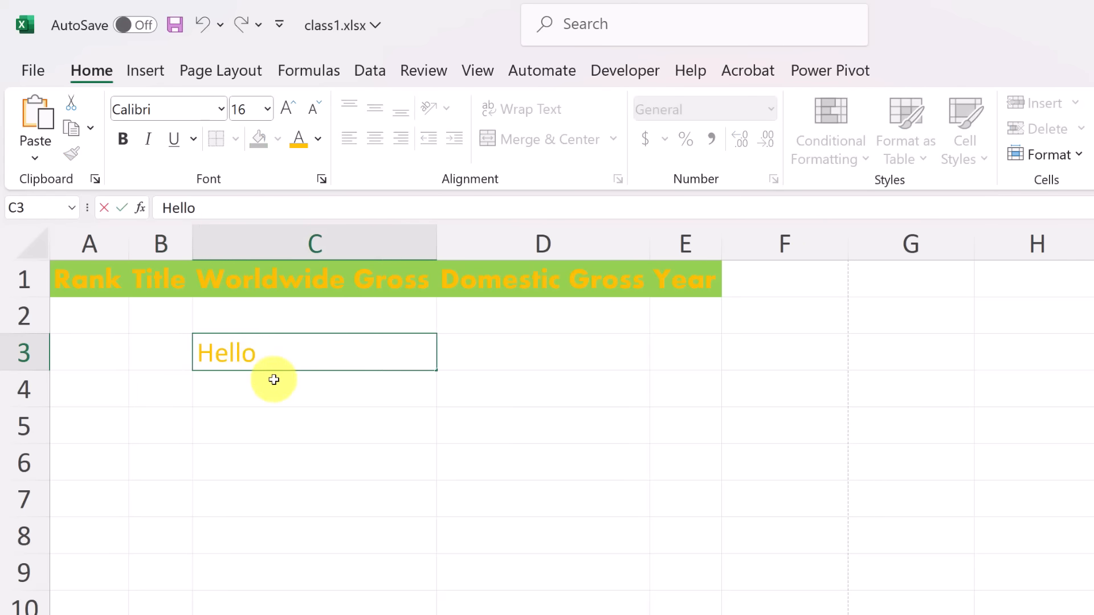
click(297, 408)
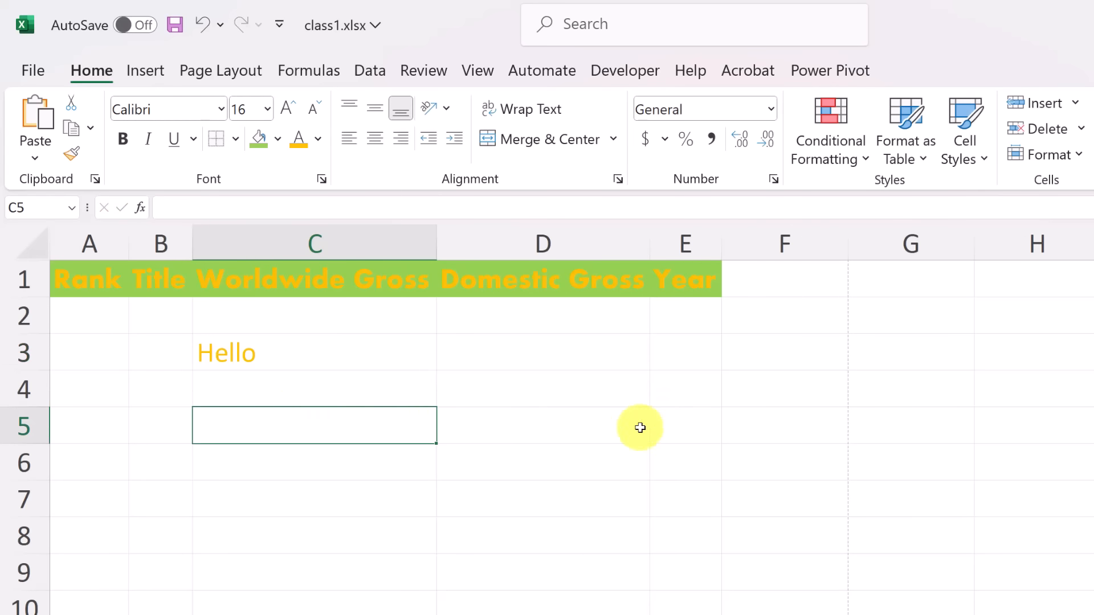
click(703, 524)
text(Helo)
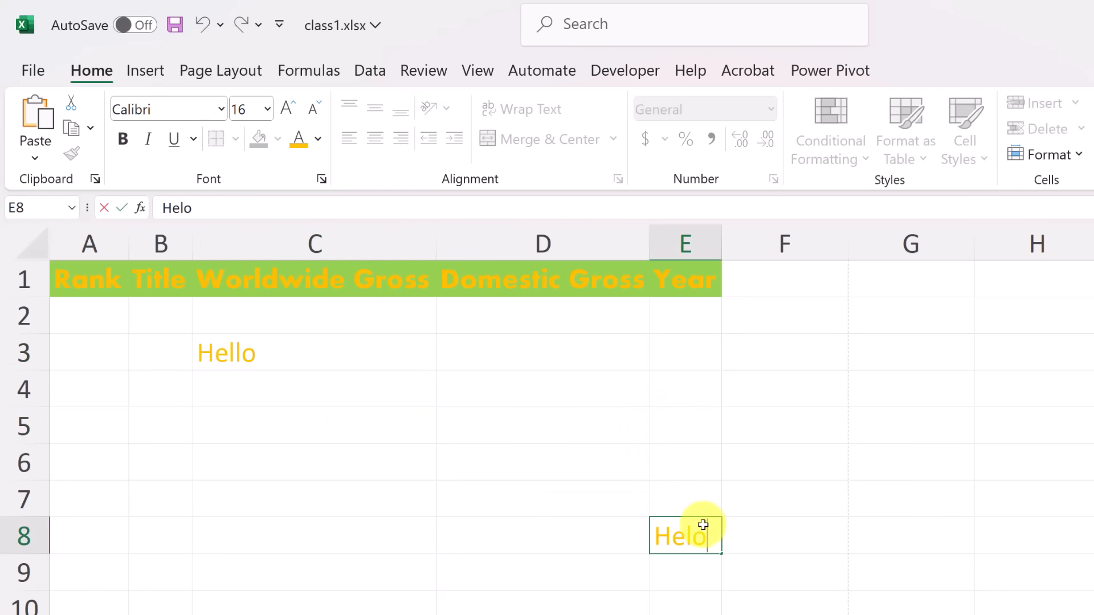
key(BackSpace)
text(lo)
click(573, 511)
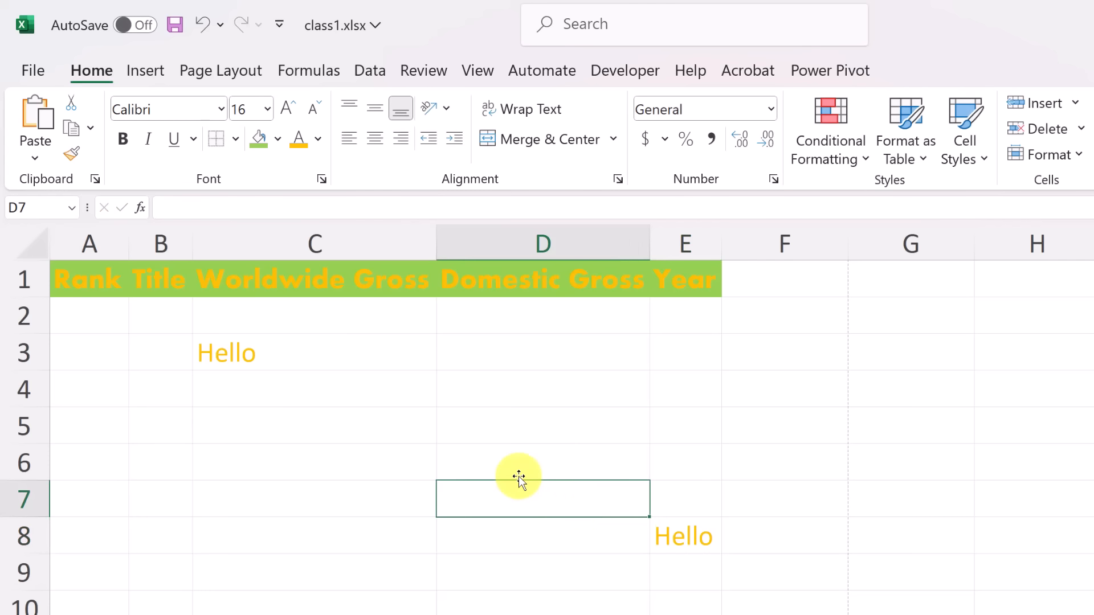
Step: Undo the Hello entries and the sheet-wide orange font color, and select cell A2
key(ctrl+z)
key(ctrl+z)
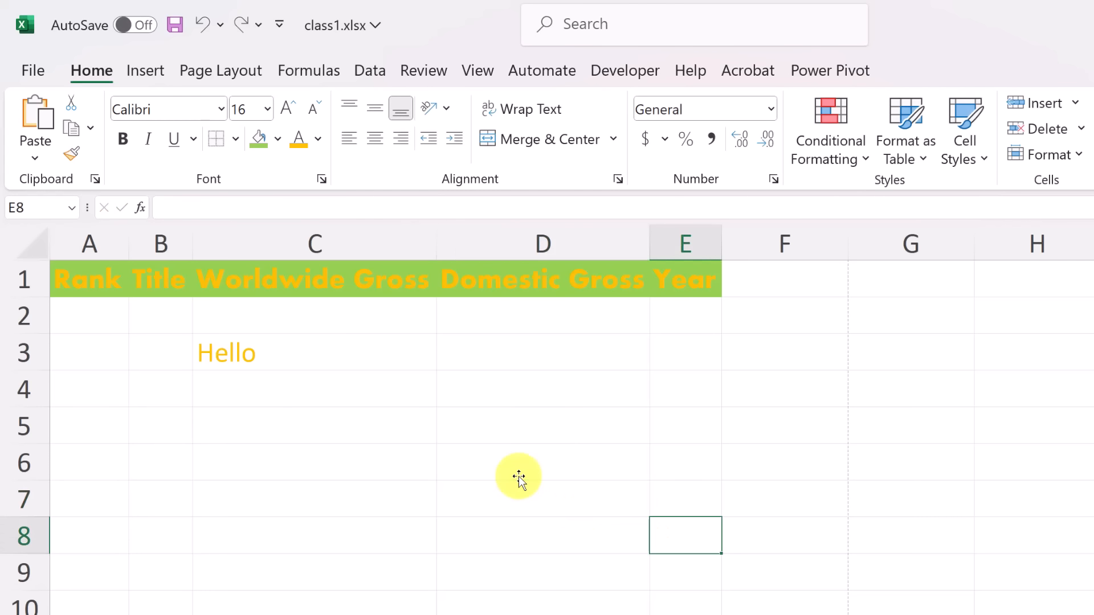
key(ctrl+z)
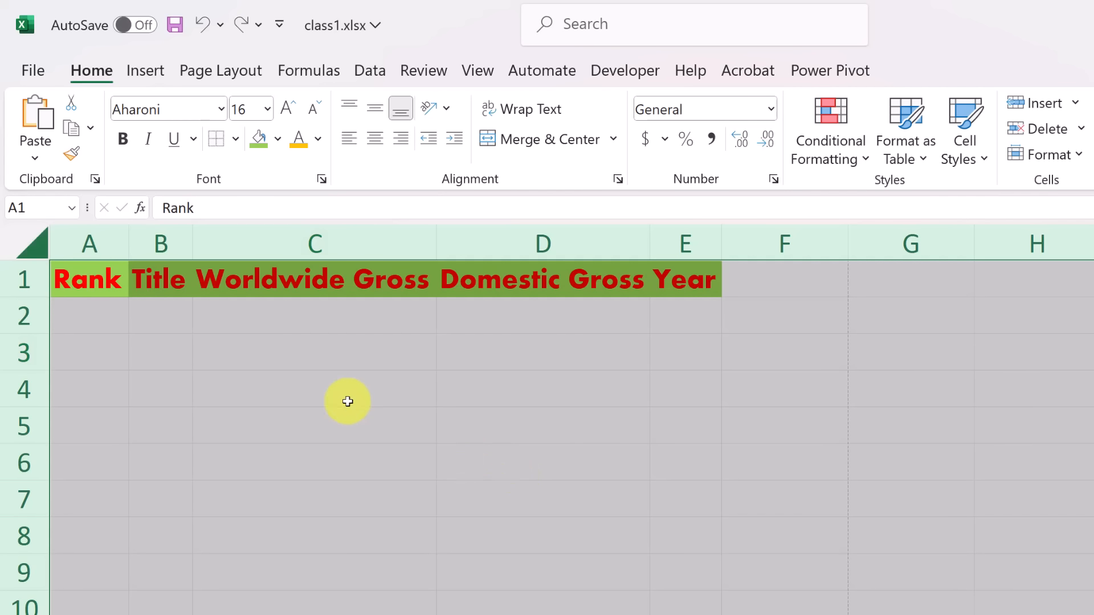
click(219, 303)
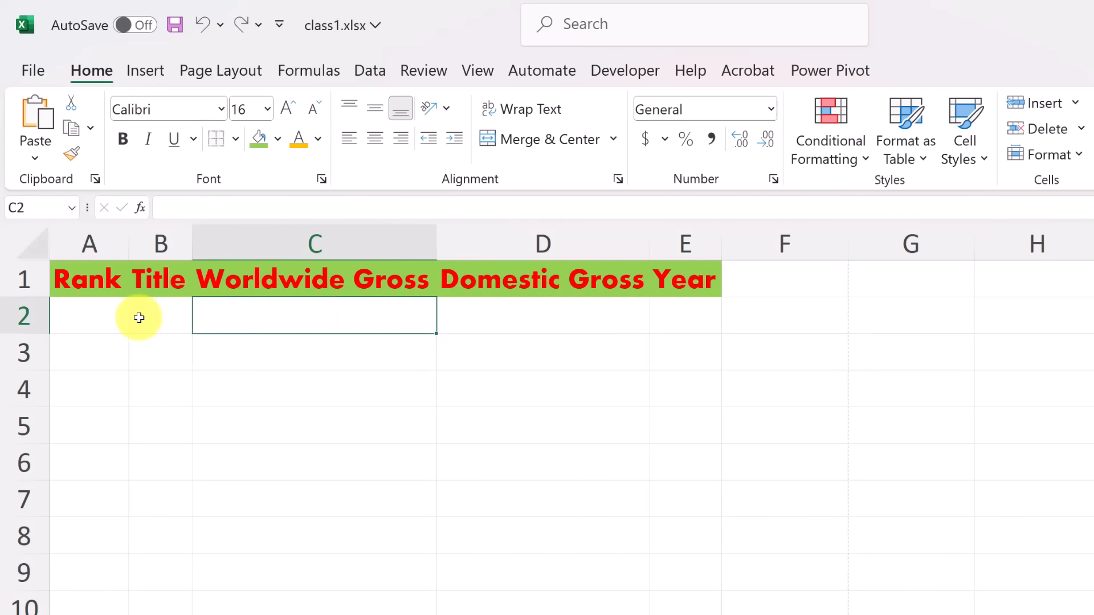
click(98, 322)
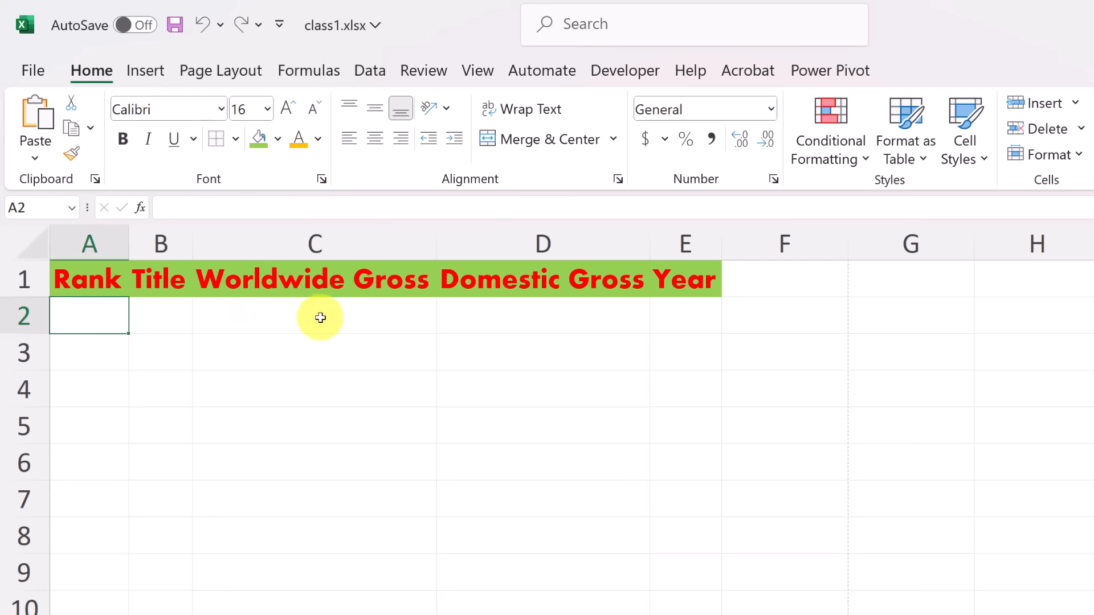
Step: Apply the Accent1 cell style to the headers in A1:E1
click(114, 284)
drag(114, 284, 660, 285)
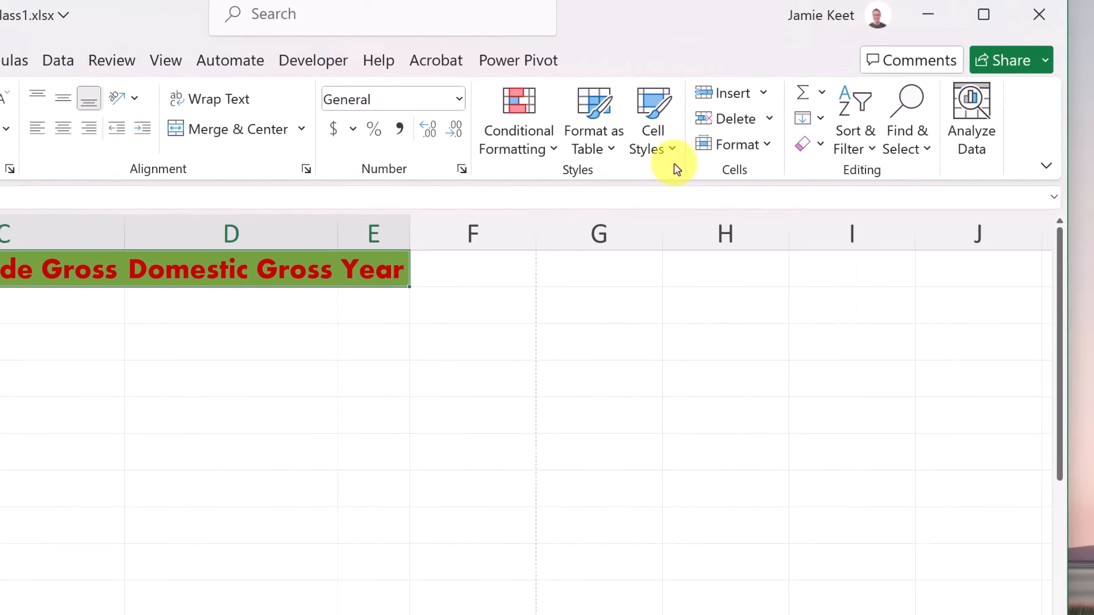
click(673, 150)
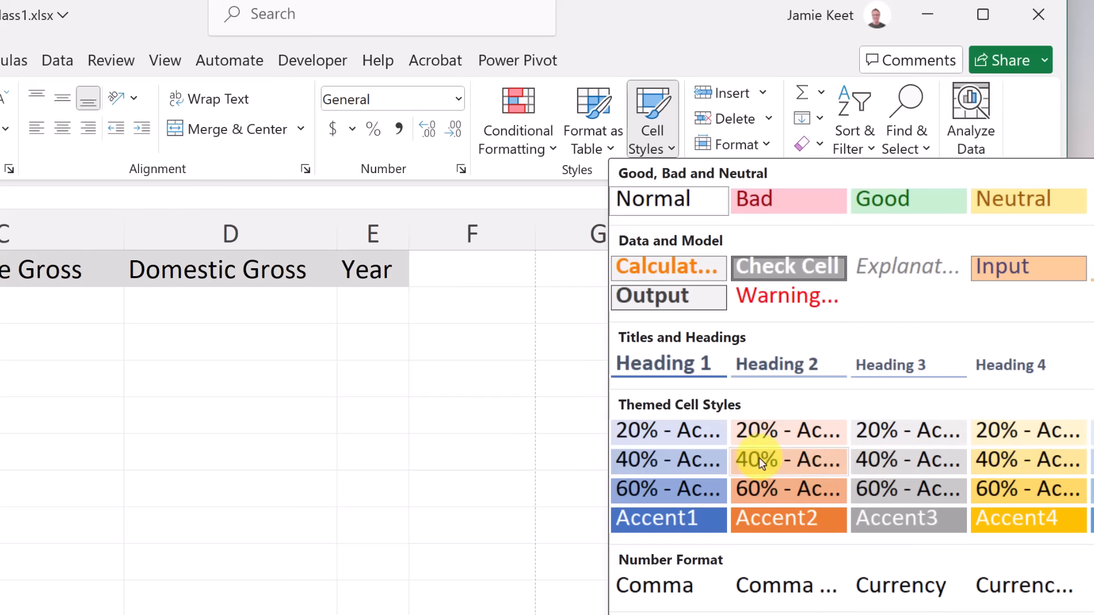
click(658, 524)
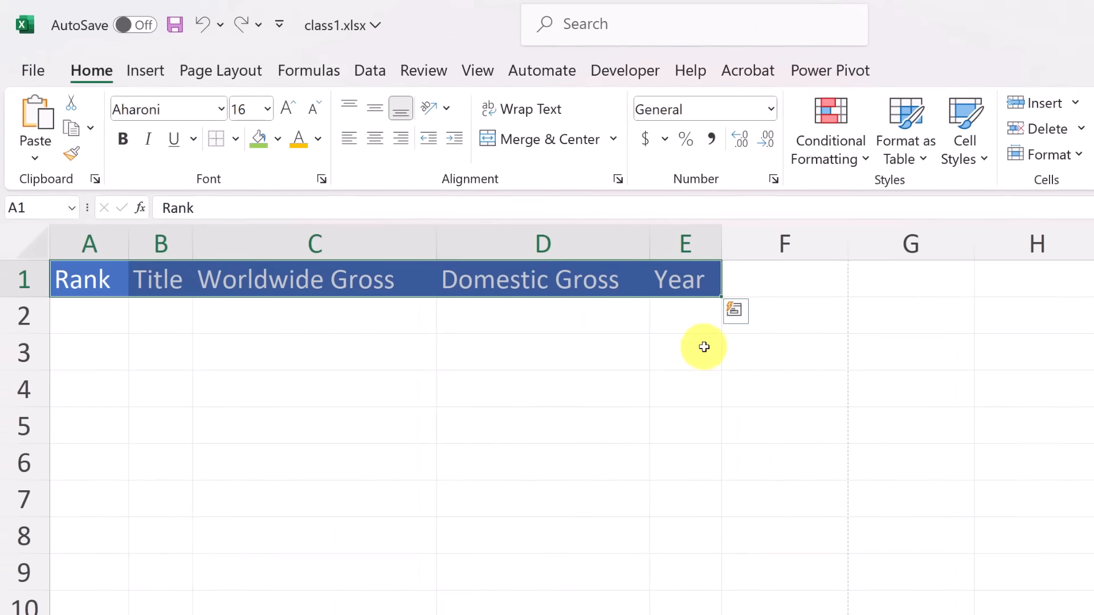
click(604, 345)
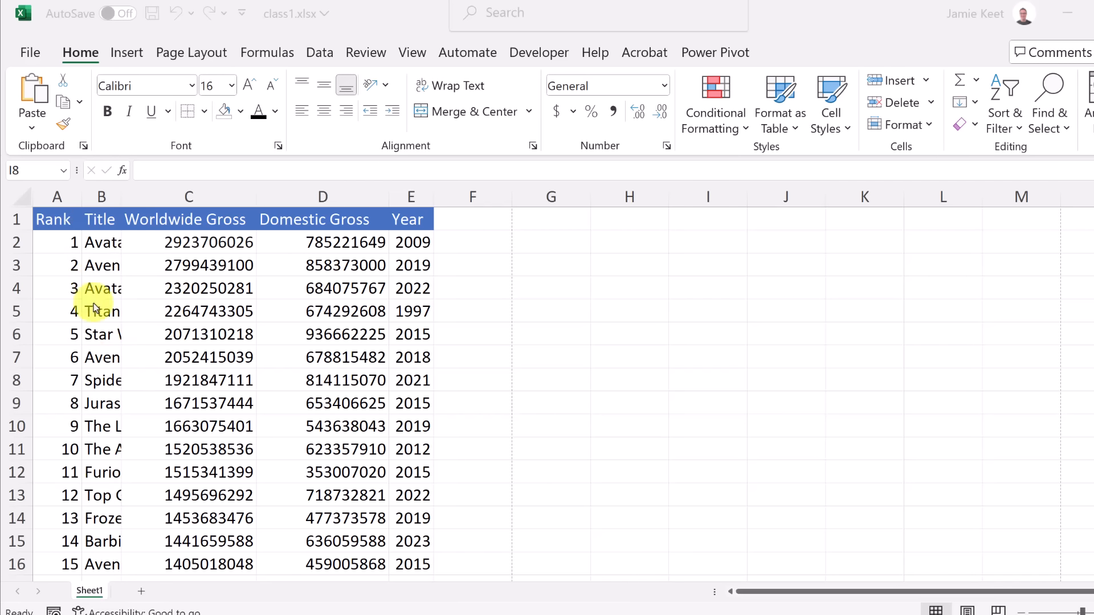
Step: AutoFit column B to the full length of the movie titles
click(112, 197)
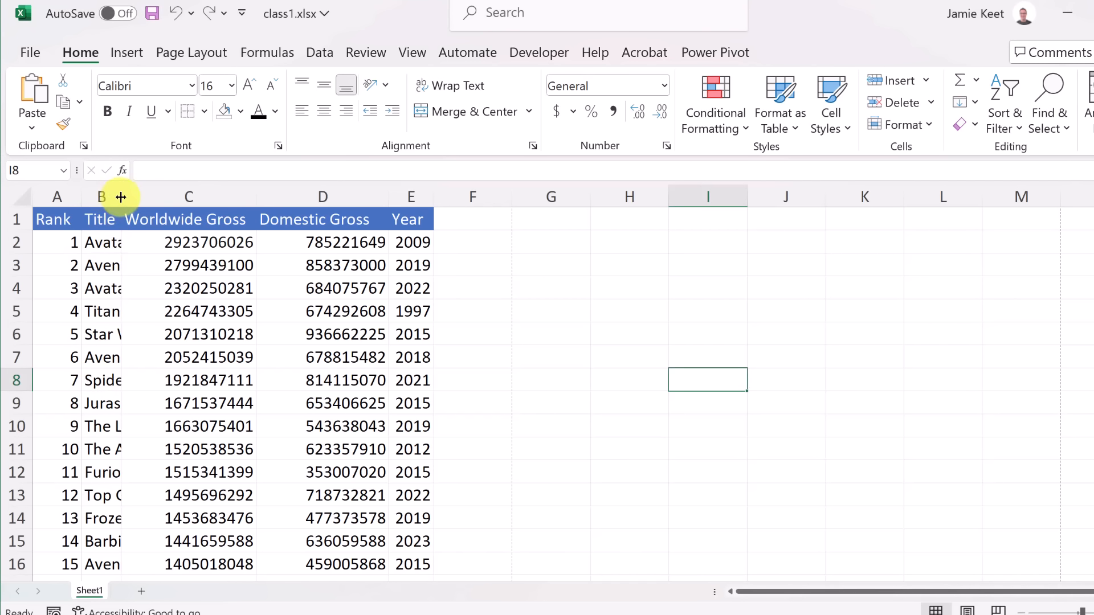
double_click(120, 197)
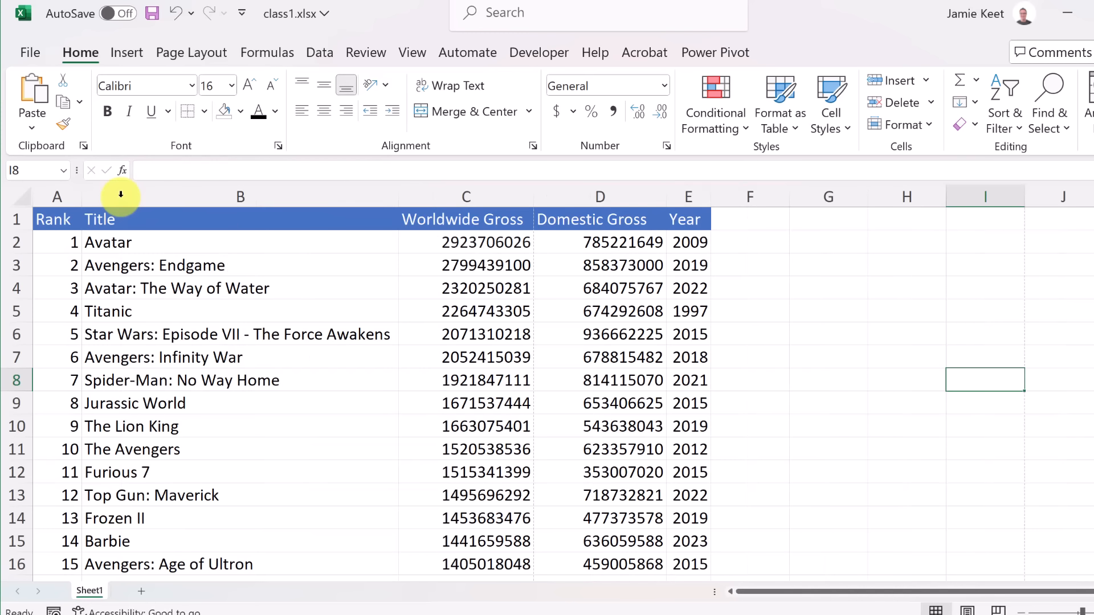
scroll(276, 415, down, 4)
scroll(276, 415, up, 4)
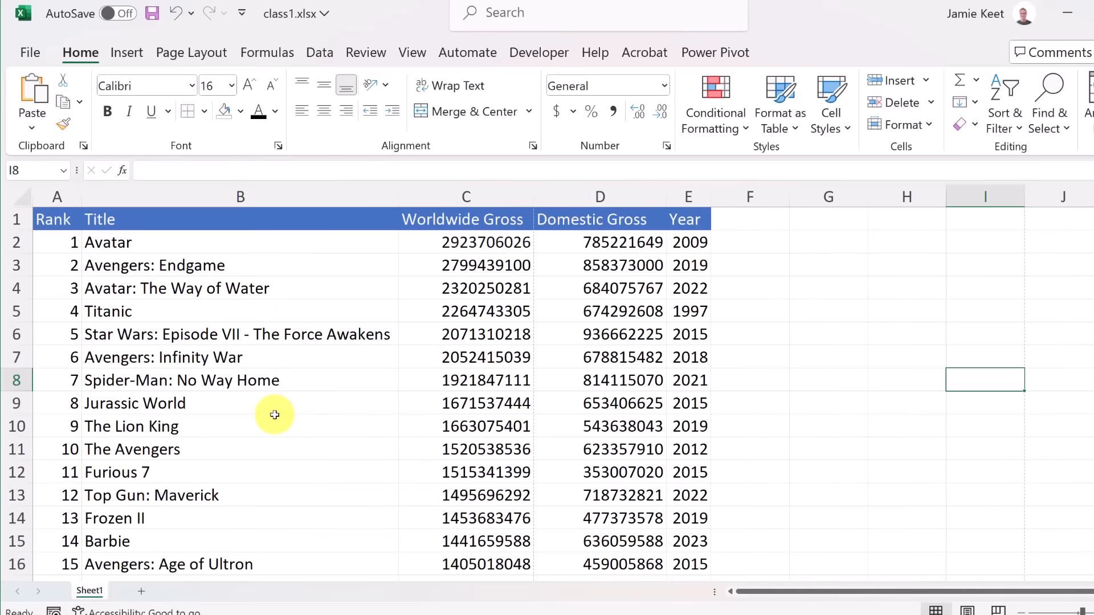
Step: Narrow column B to less than half its width and wrap the text of the movie titles in B2:B16
drag(396, 201, 214, 201)
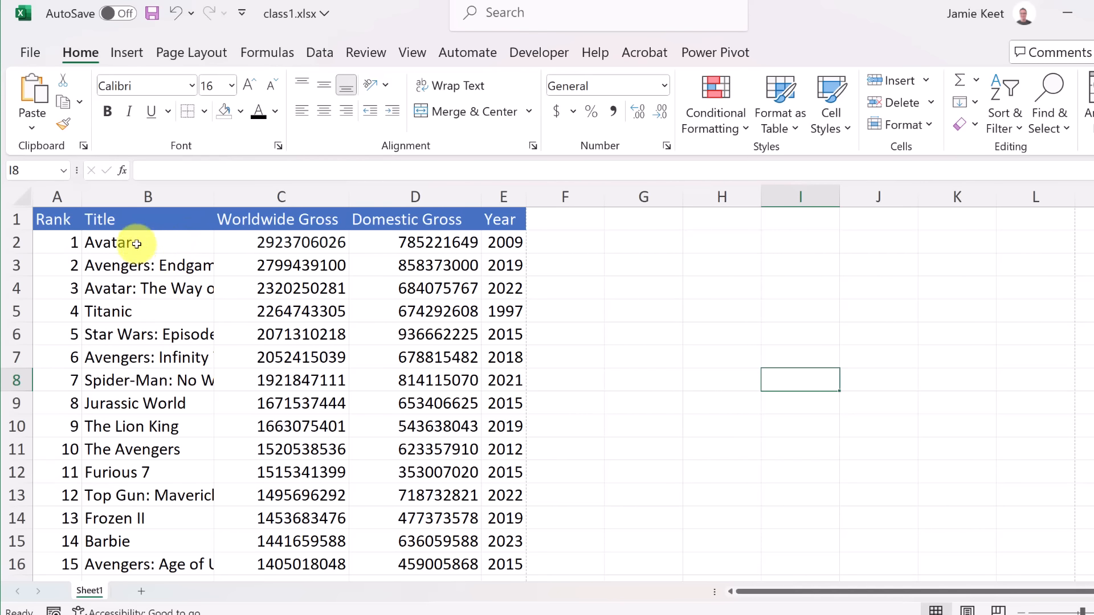
drag(138, 243, 181, 560)
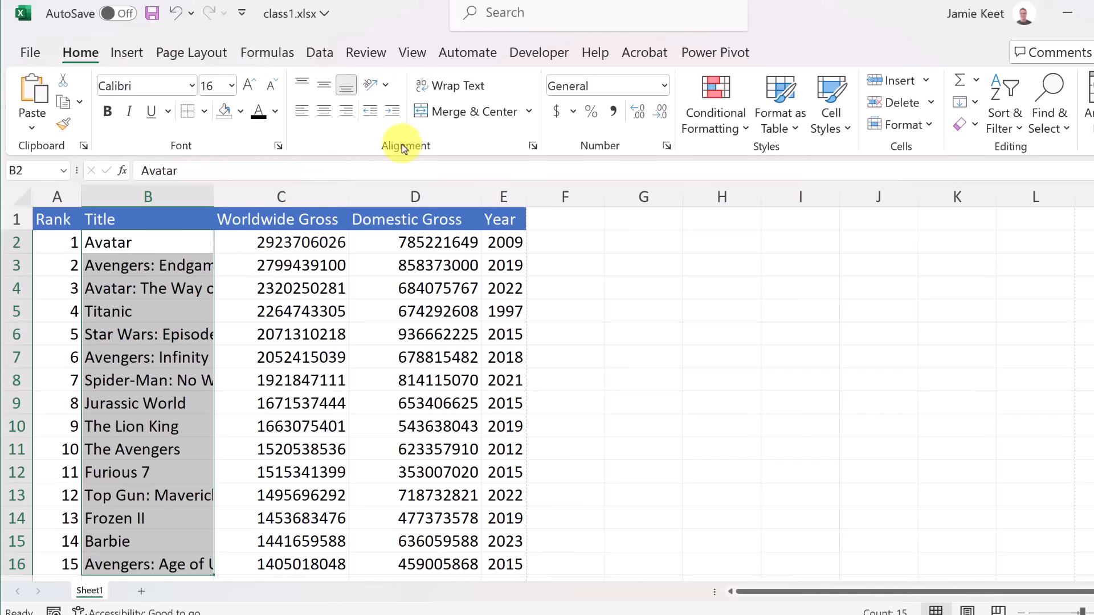
click(463, 87)
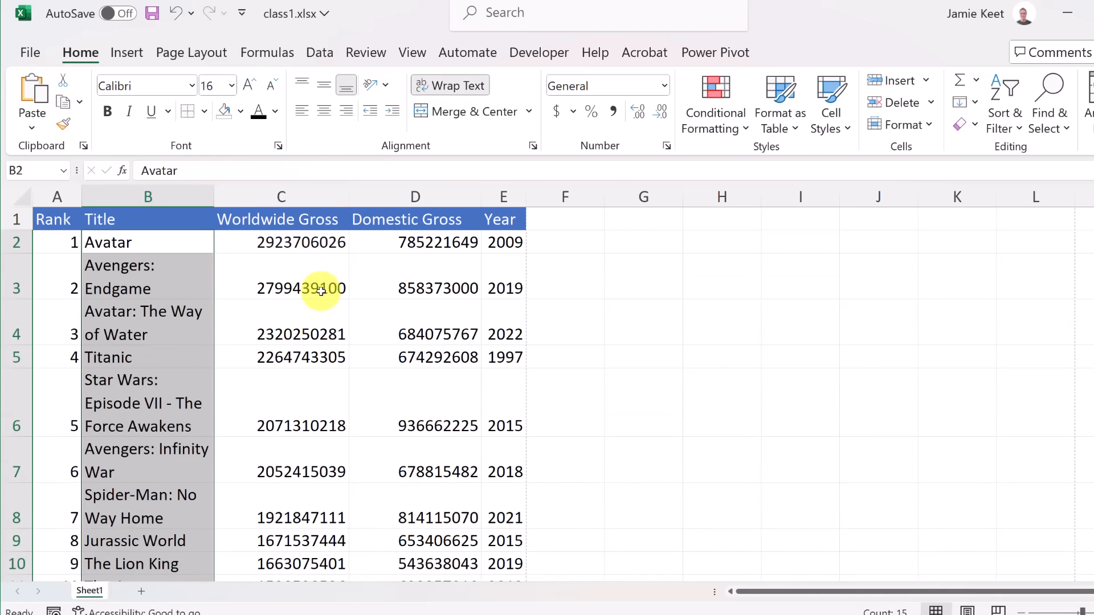
Step: Undo the text wrapping of the movie titles and AutoFit column B to their full length
click(192, 328)
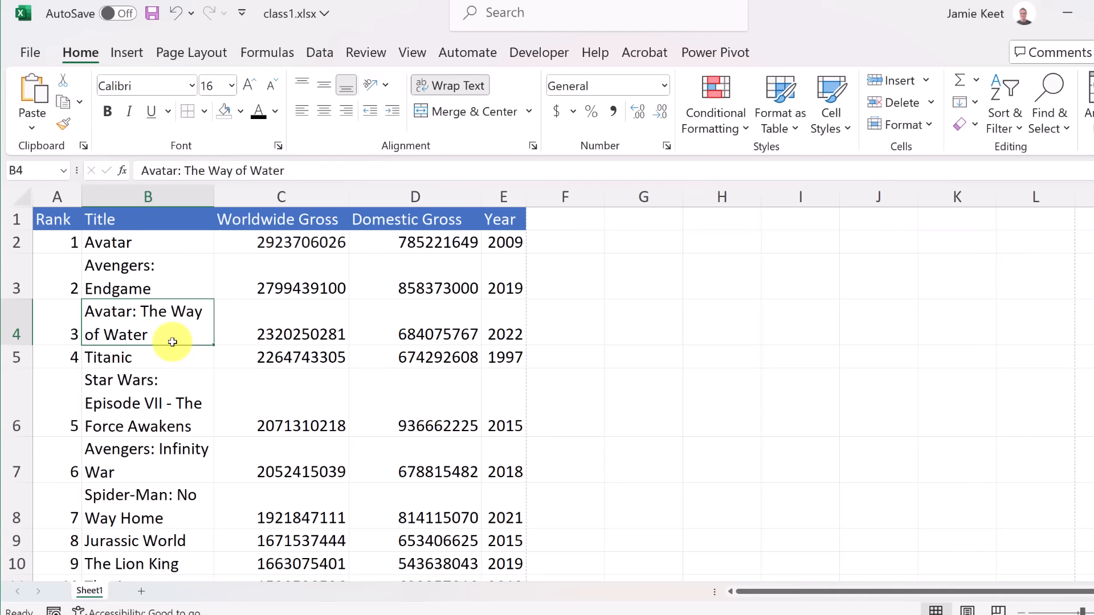
key(ctrl+z)
drag(216, 203, 216, 203)
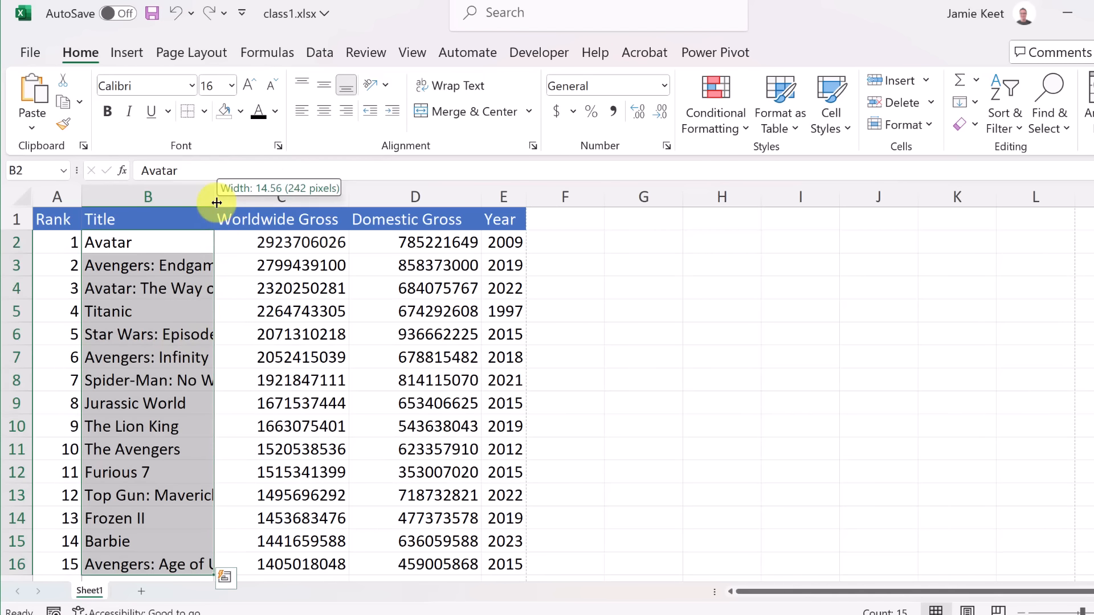
double_click(216, 203)
click(316, 337)
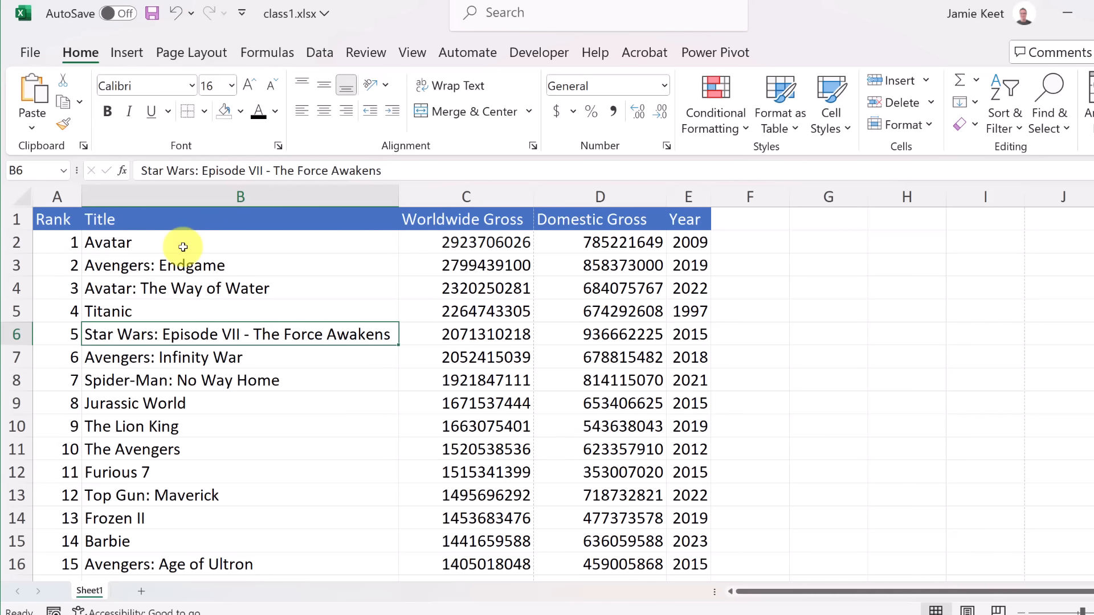
Step: Insert a blank row above the header row of the movie table
right_click(17, 220)
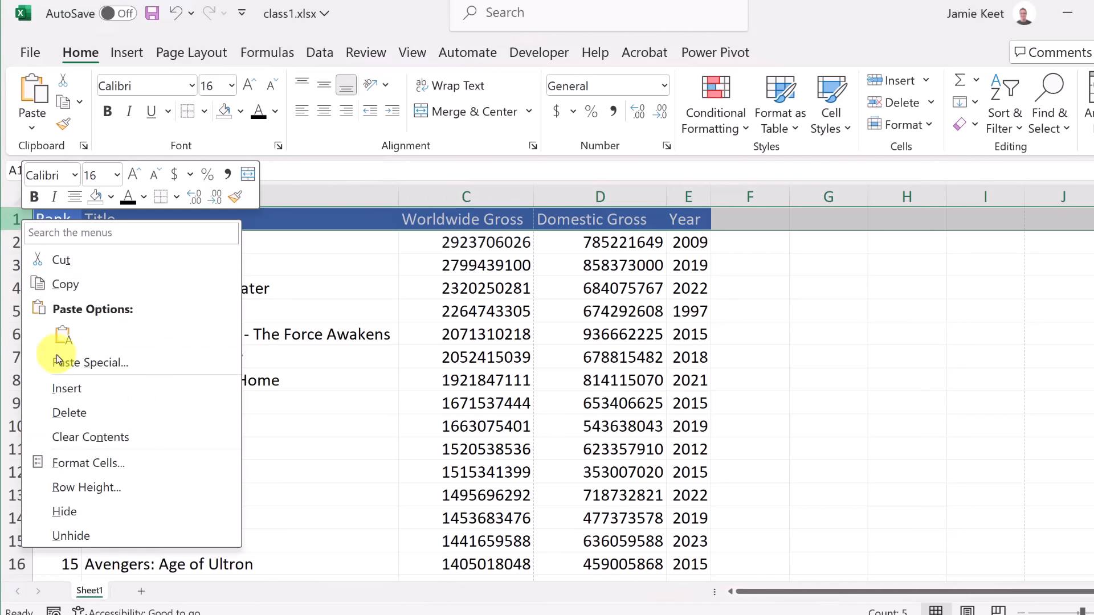
click(94, 391)
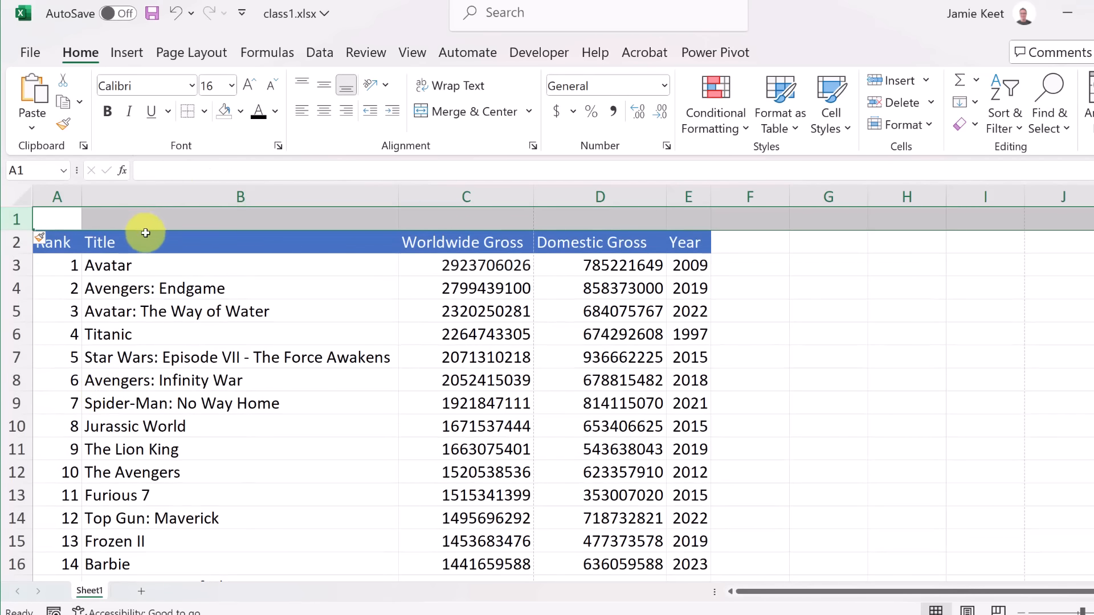
click(187, 226)
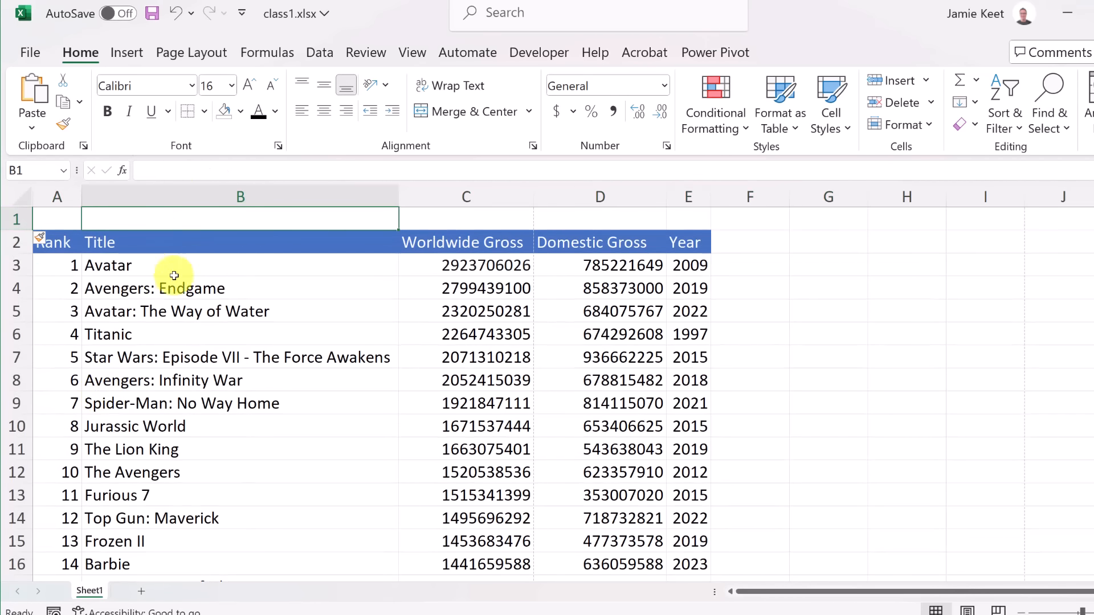
click(192, 280)
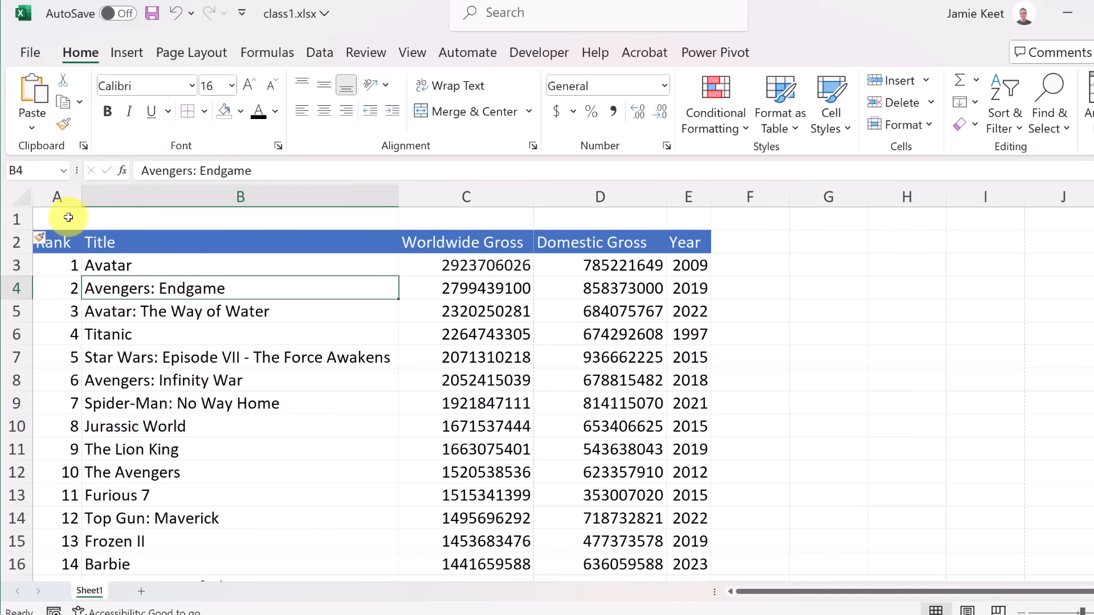
click(69, 218)
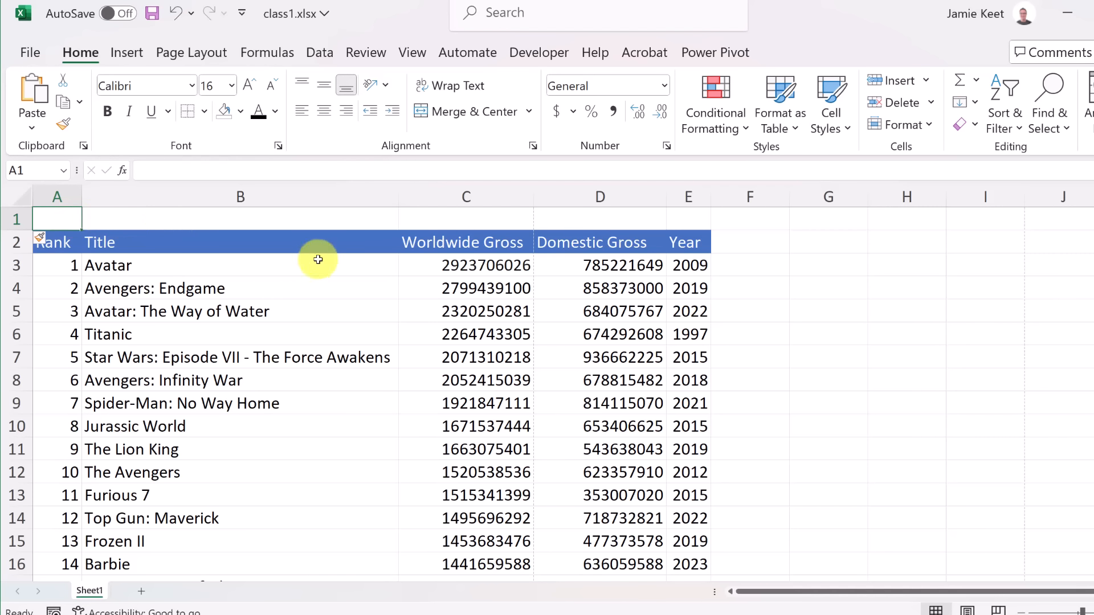
click(171, 220)
click(467, 221)
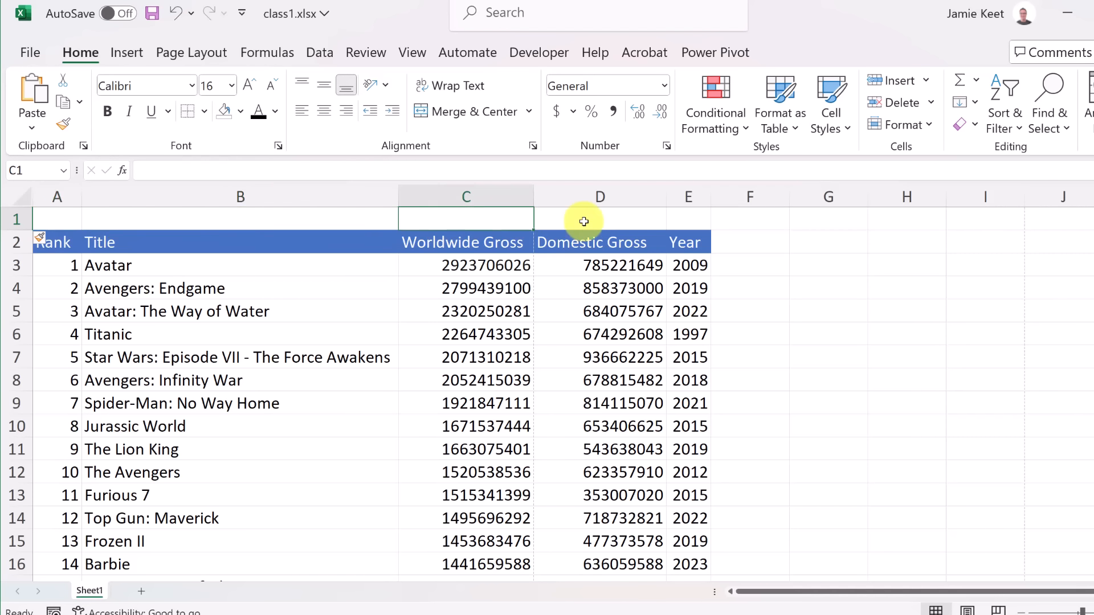
click(593, 220)
click(683, 216)
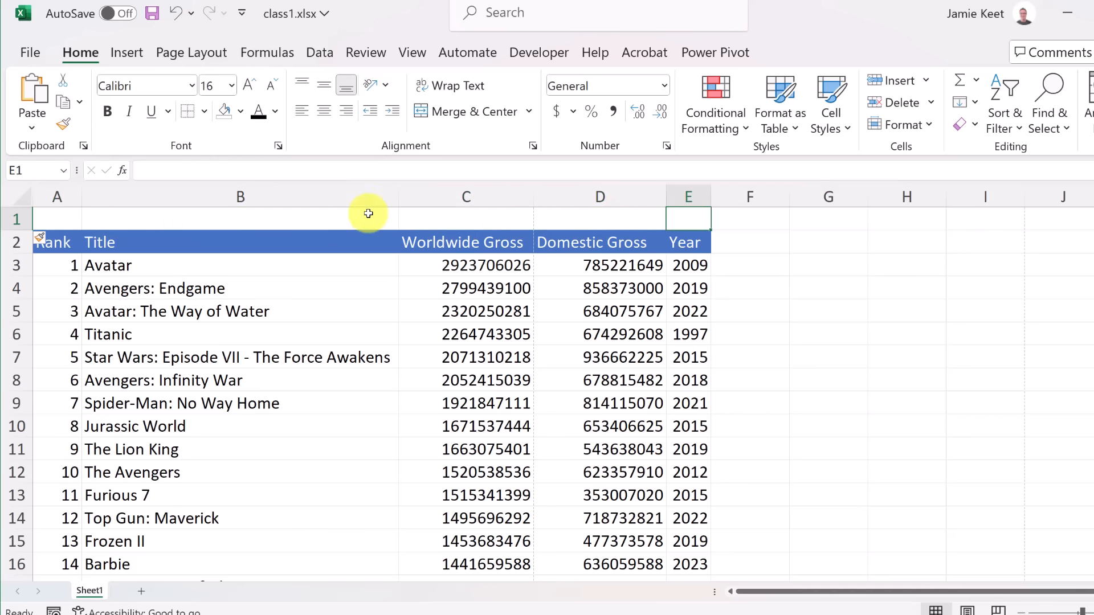
Step: Merge and center cells A1:E1 above the table headers
click(68, 221)
drag(68, 220, 694, 221)
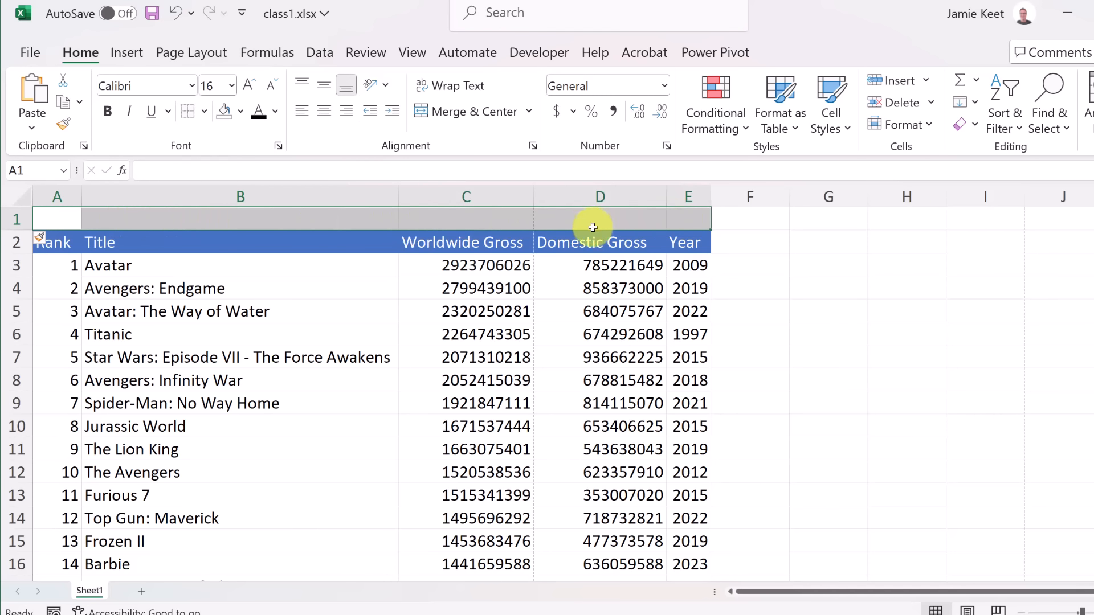
click(529, 112)
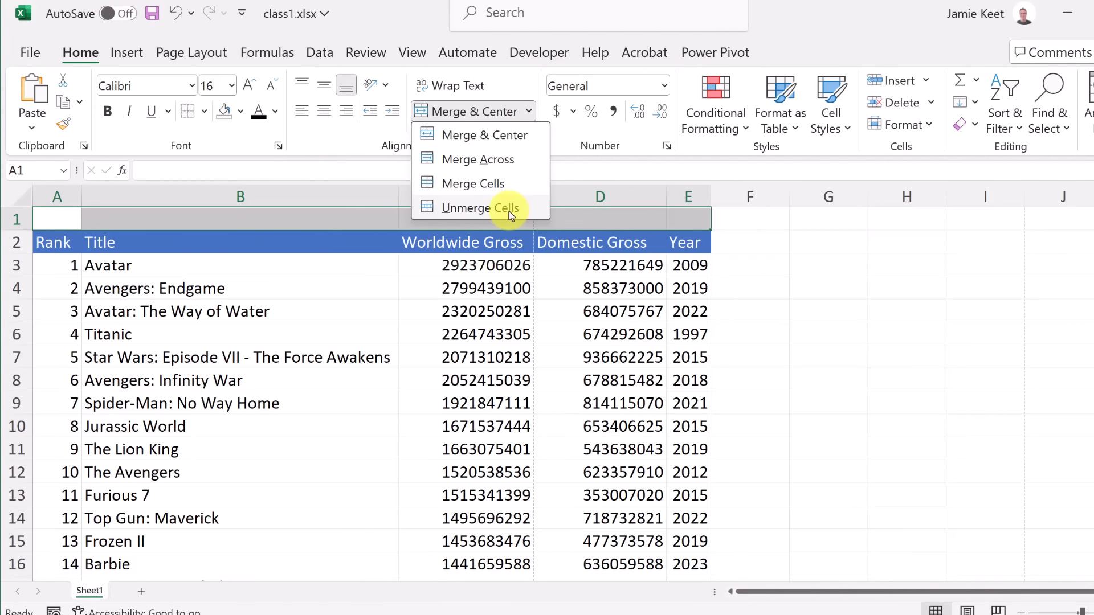
click(494, 142)
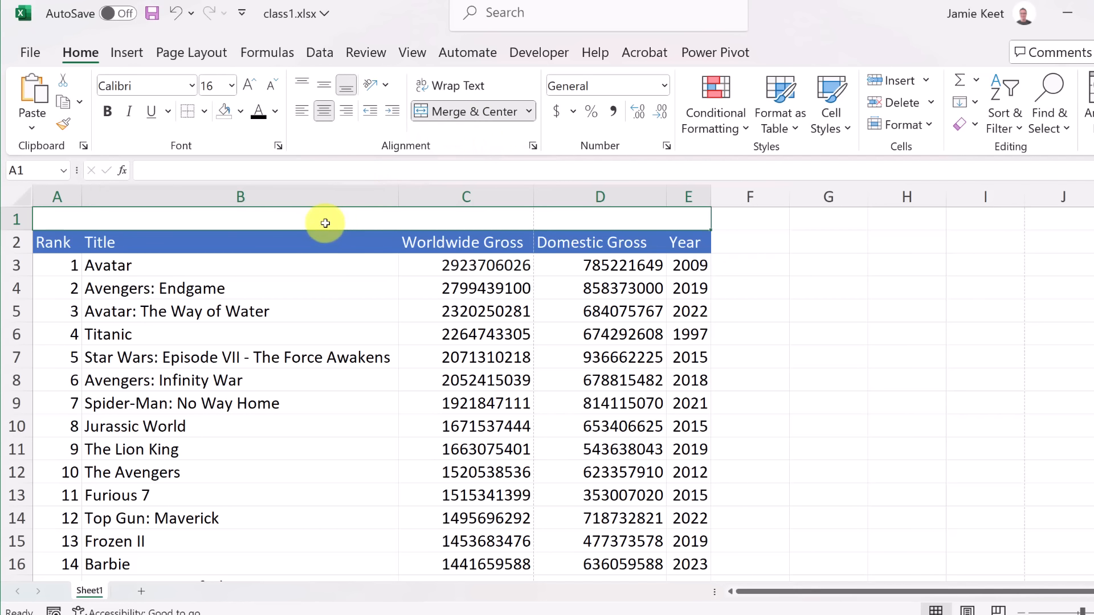
Step: Enter the title "Top Grossing Movies of All Time" in the merged cell A1
double_click(285, 215)
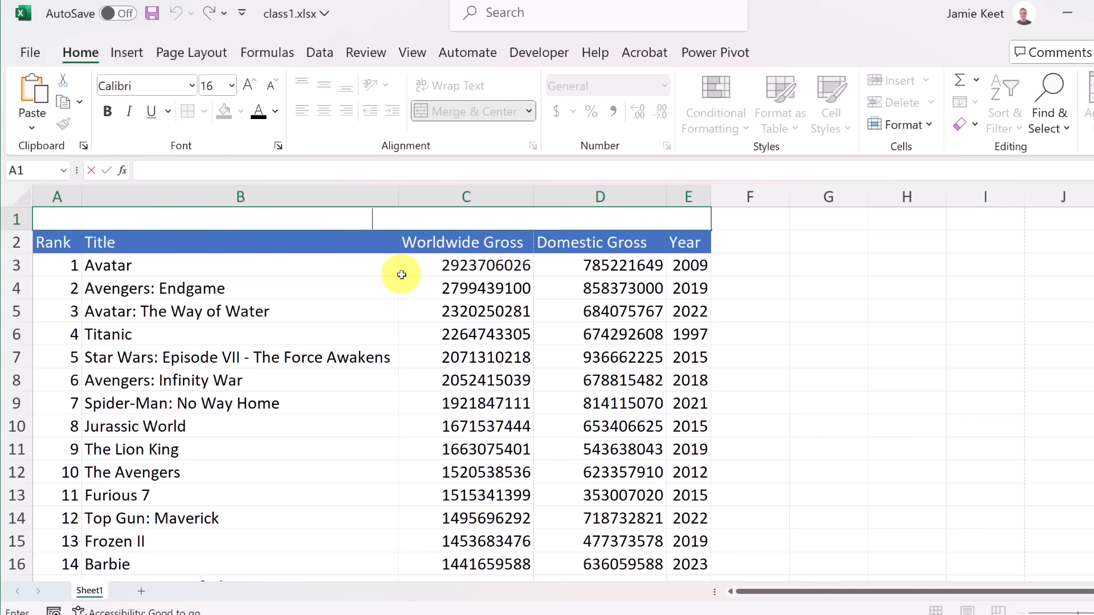
text(Top Gros)
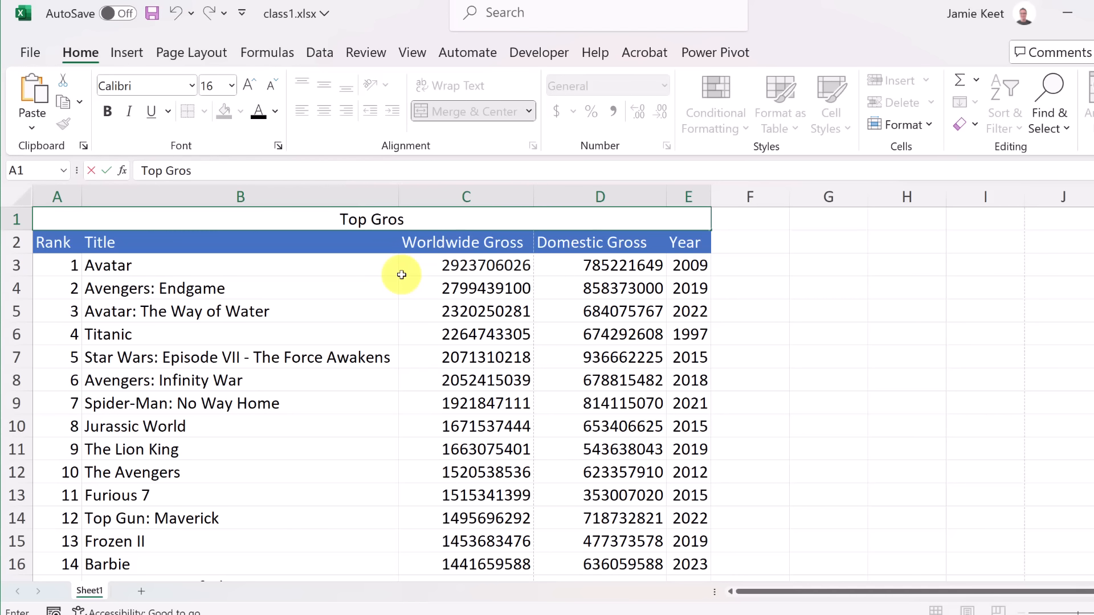
text(sing Moview of)
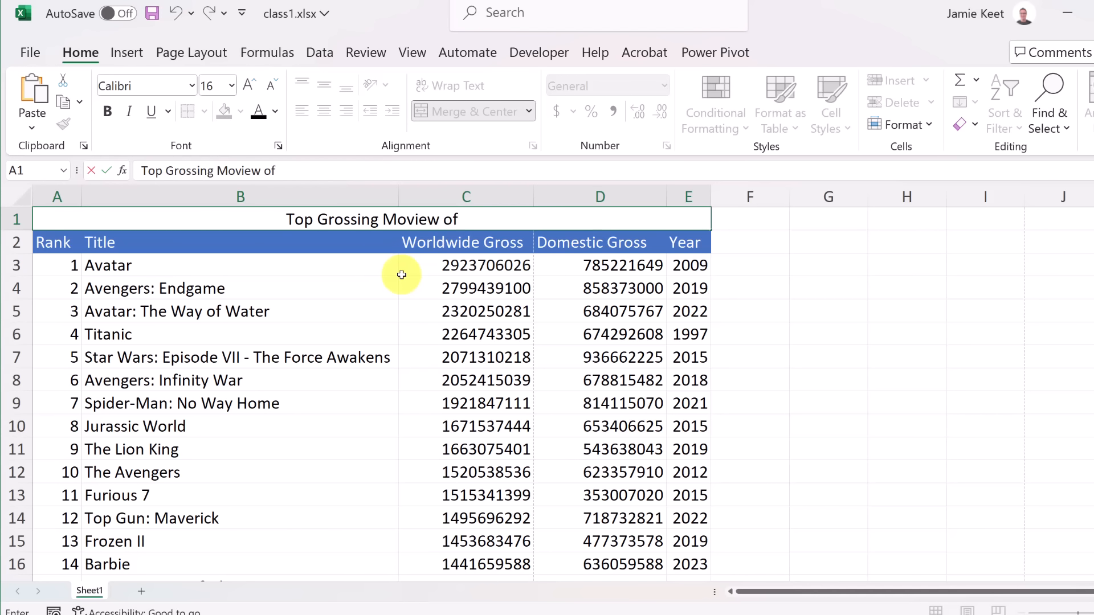
key(BackSpace)
key(BackSpace)
key(BackSpace)
key(BackSpace)
text(s)
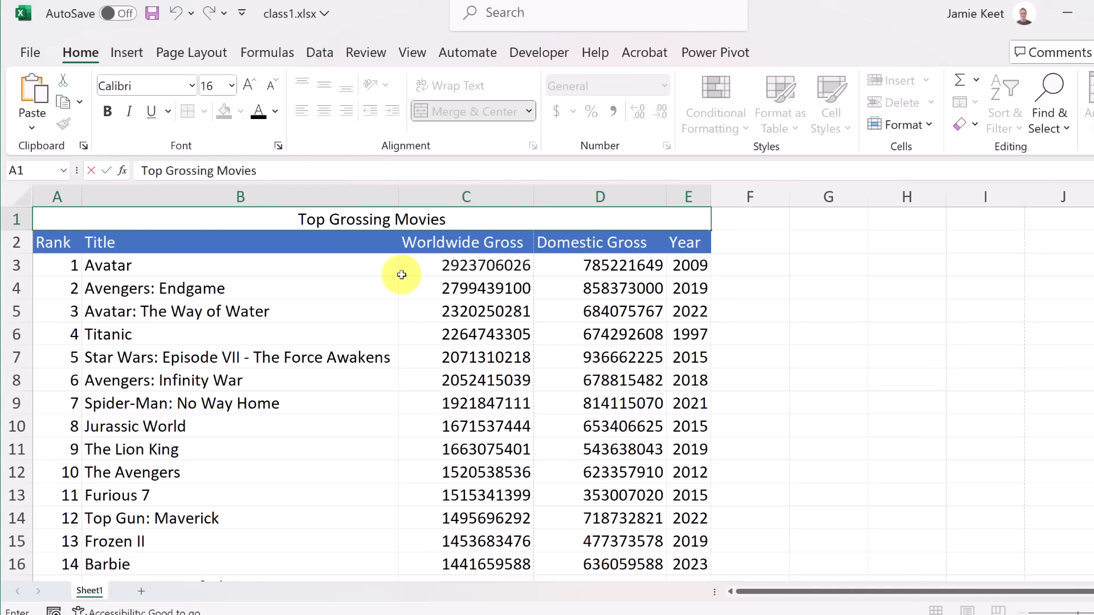
text( of All Ti)
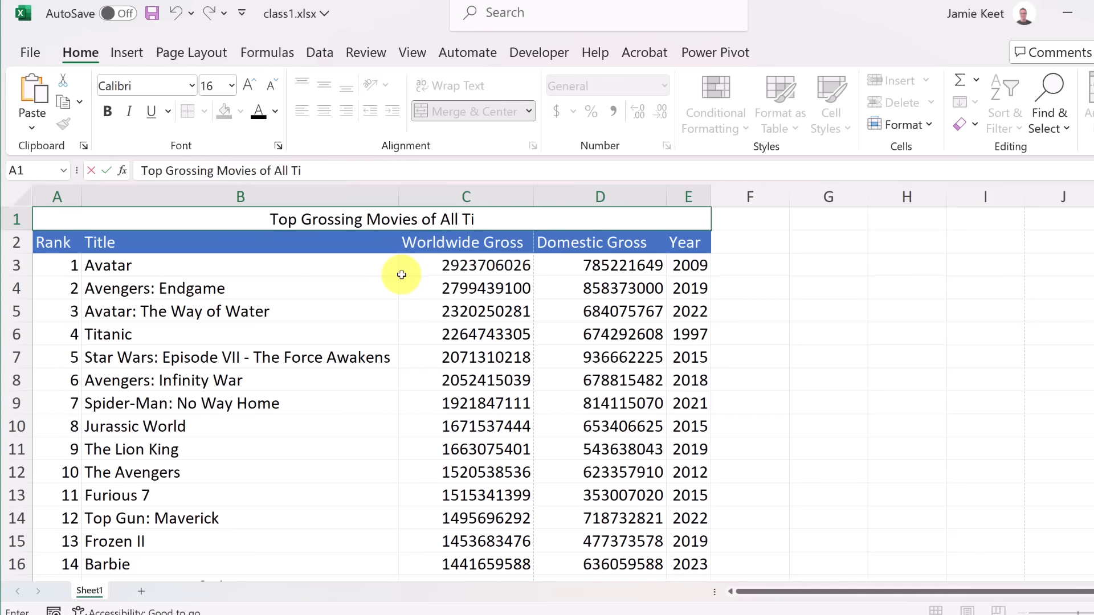
text(me)
click(414, 340)
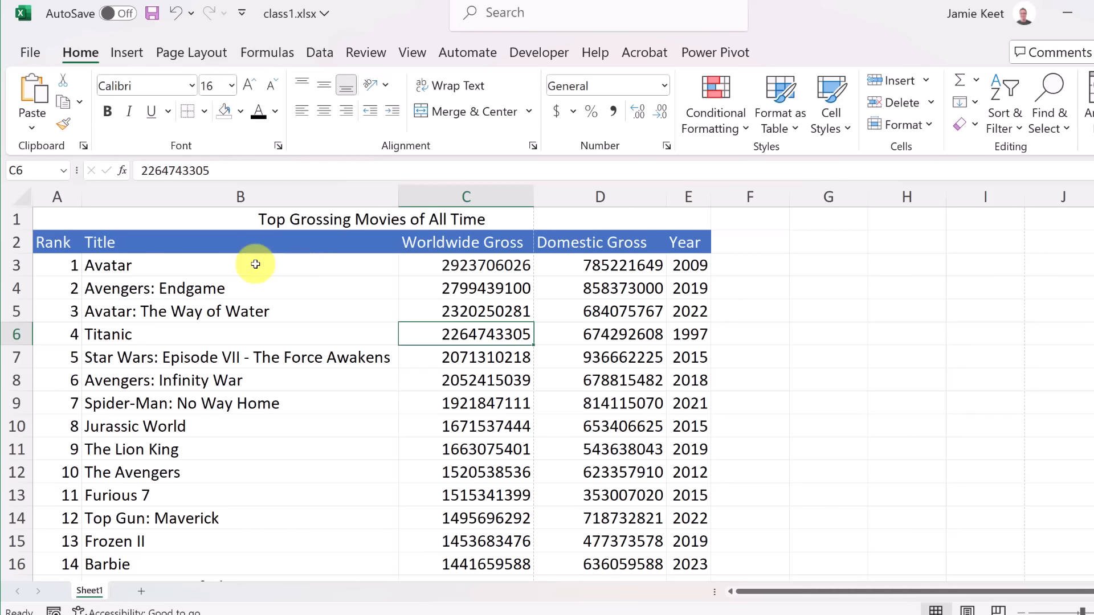
click(165, 220)
drag(166, 219, 596, 241)
click(848, 129)
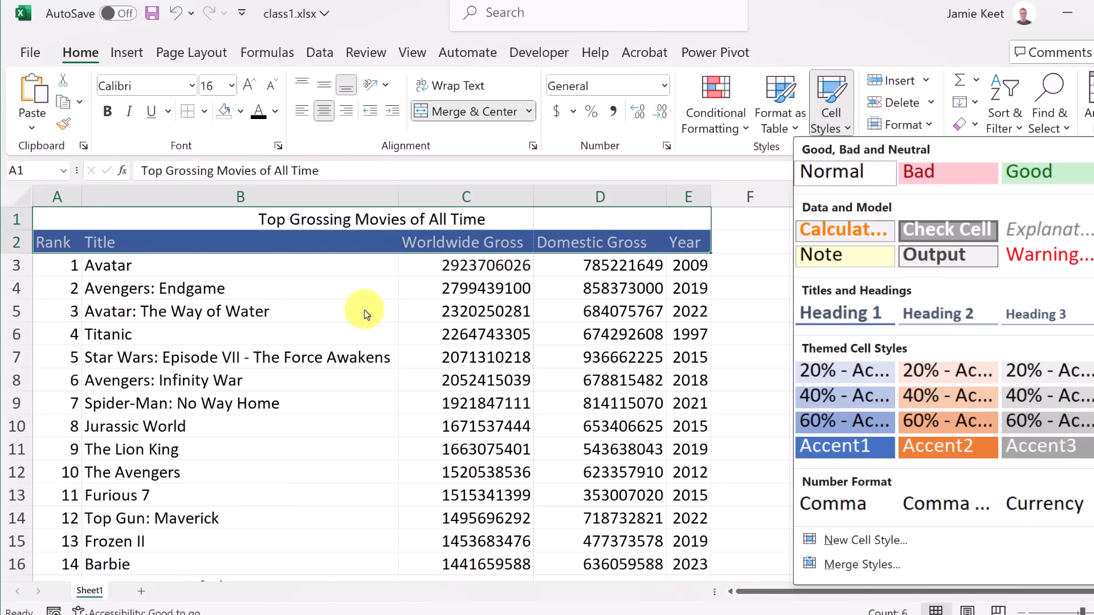
click(350, 261)
click(348, 261)
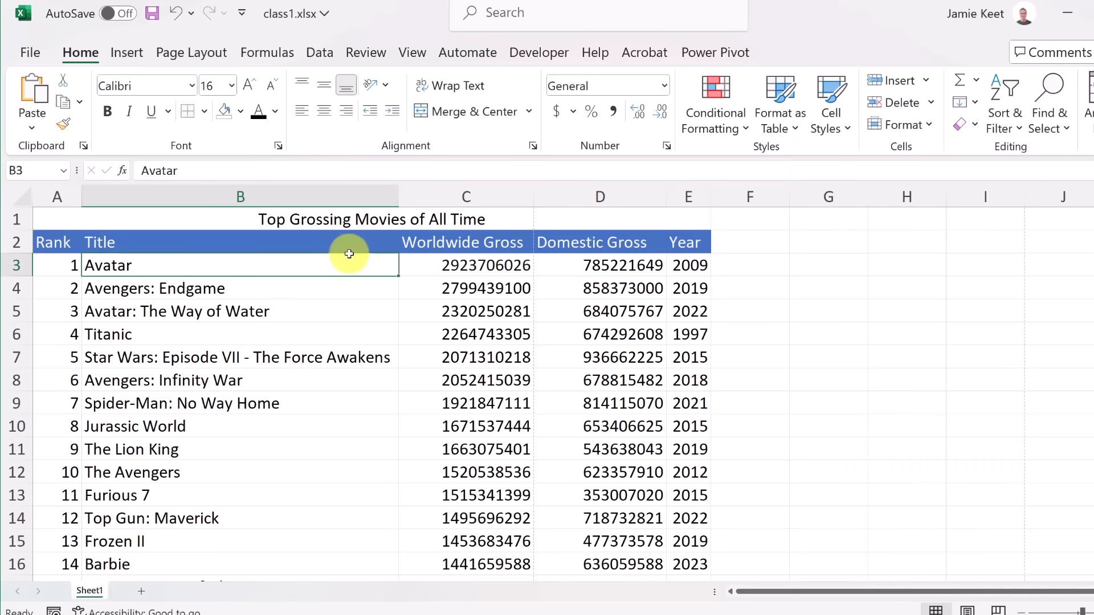
Step: Apply the Output cell style to the merged title cell in row 1
click(256, 218)
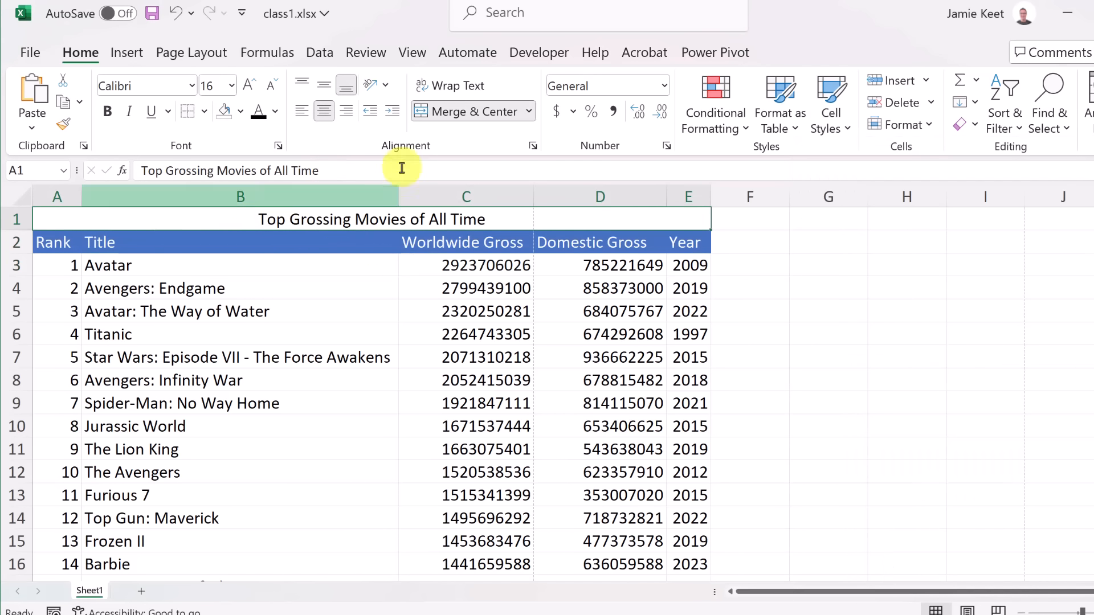
click(831, 123)
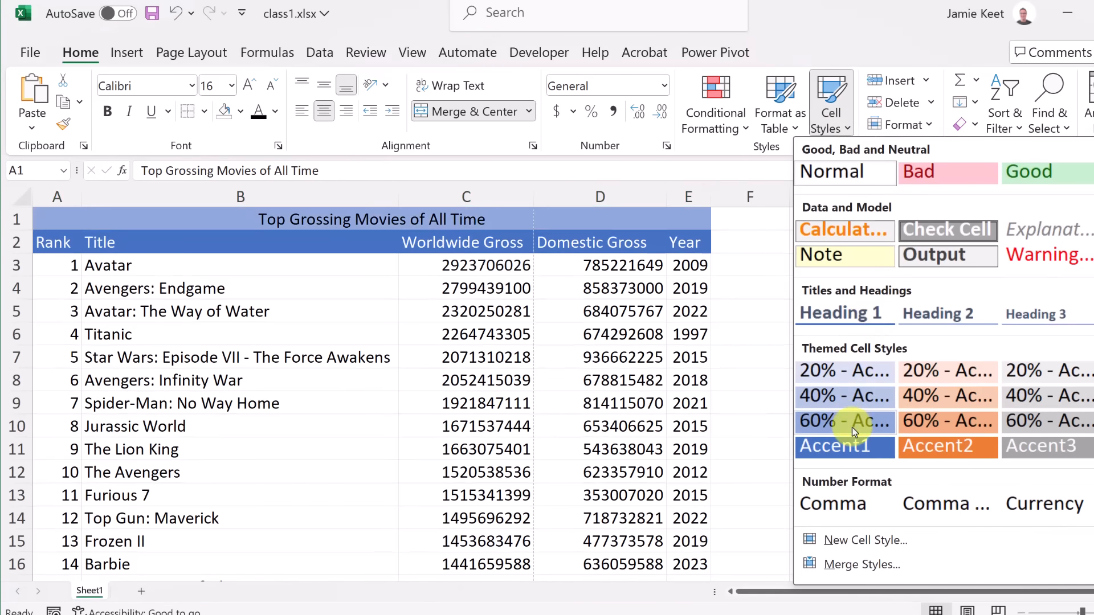
click(943, 251)
click(446, 288)
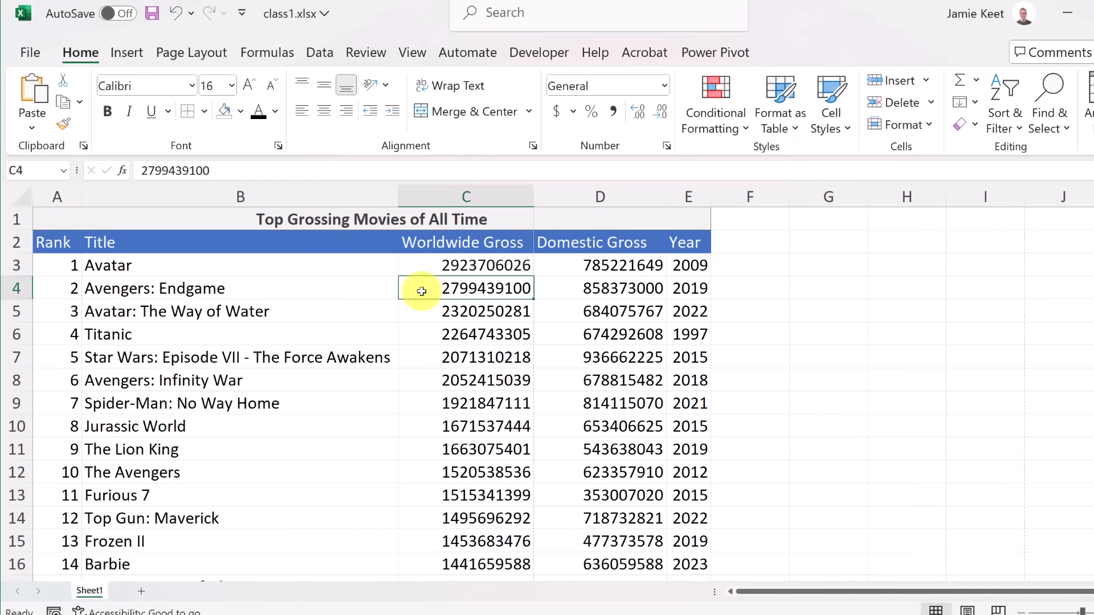
click(314, 293)
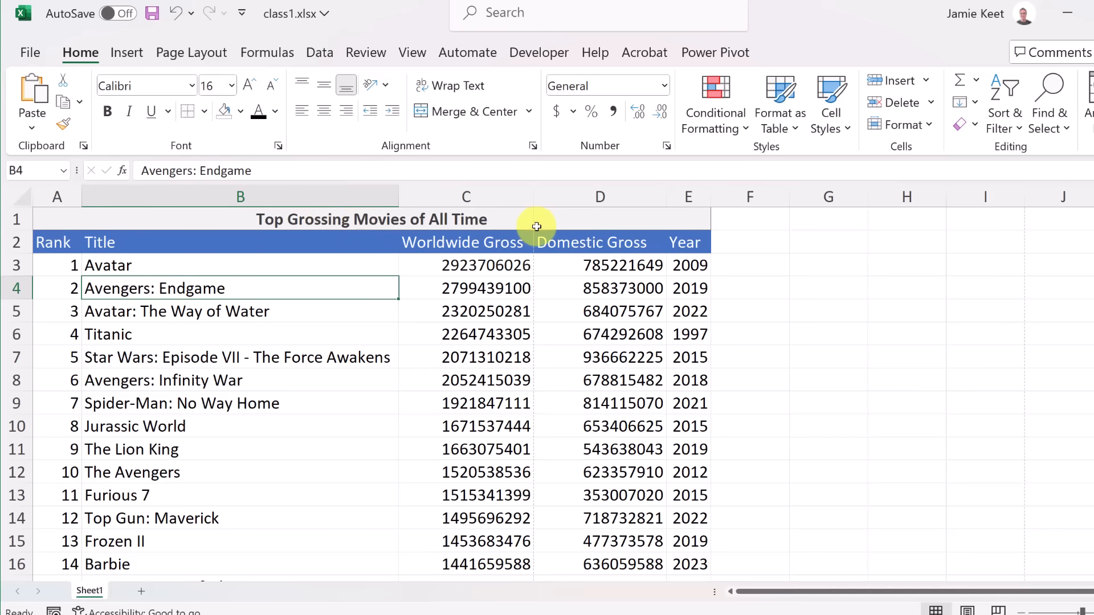
right_click(472, 196)
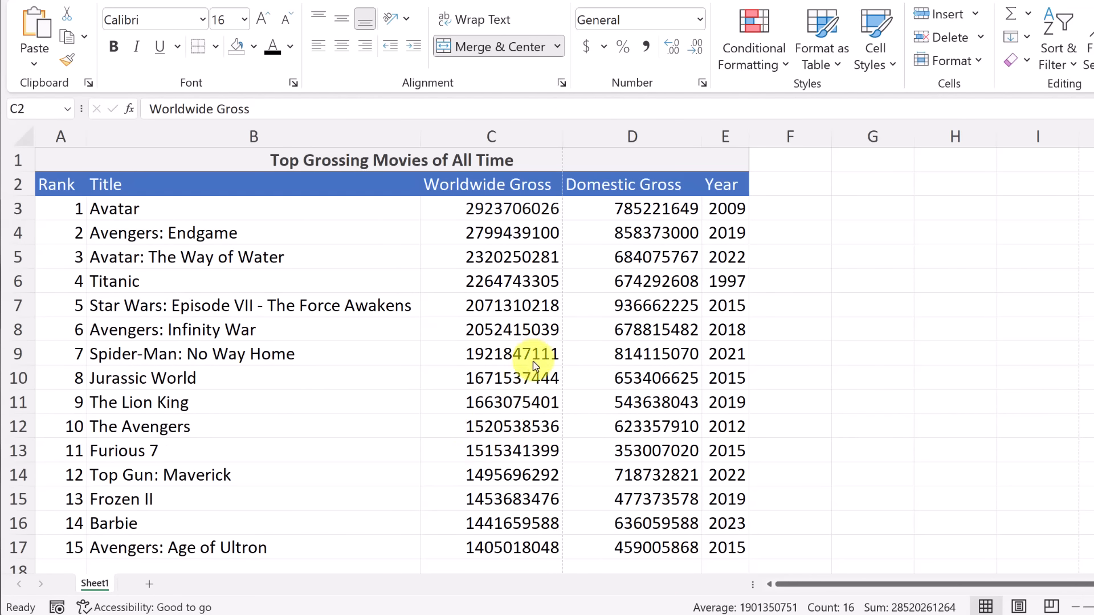
click(498, 212)
click(634, 212)
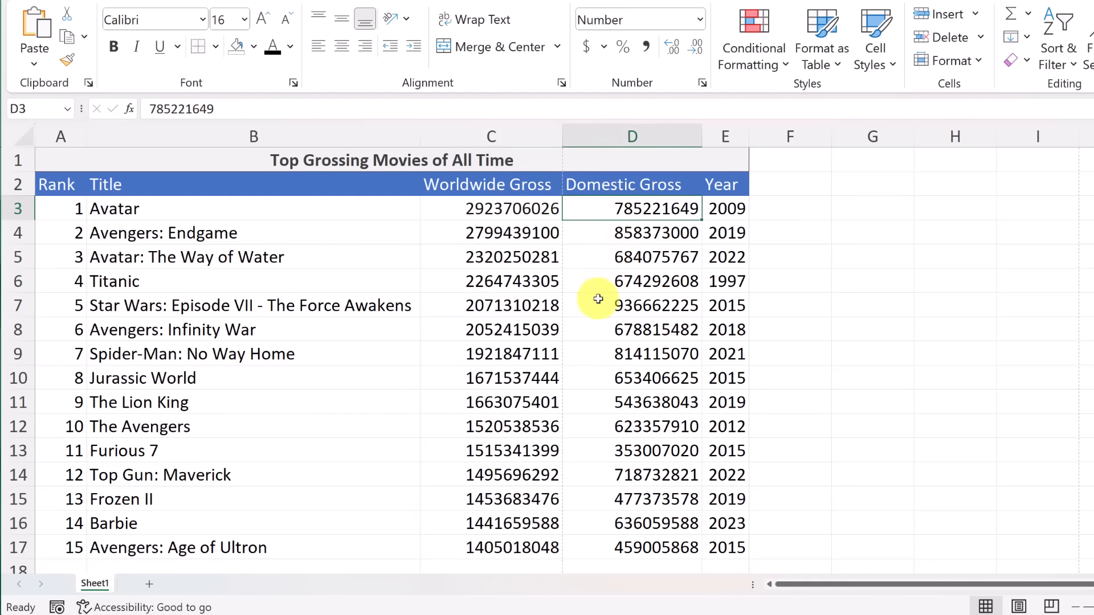
Step: Try the Accounting number format in C3 with a wider column C, and undo both changes
click(511, 211)
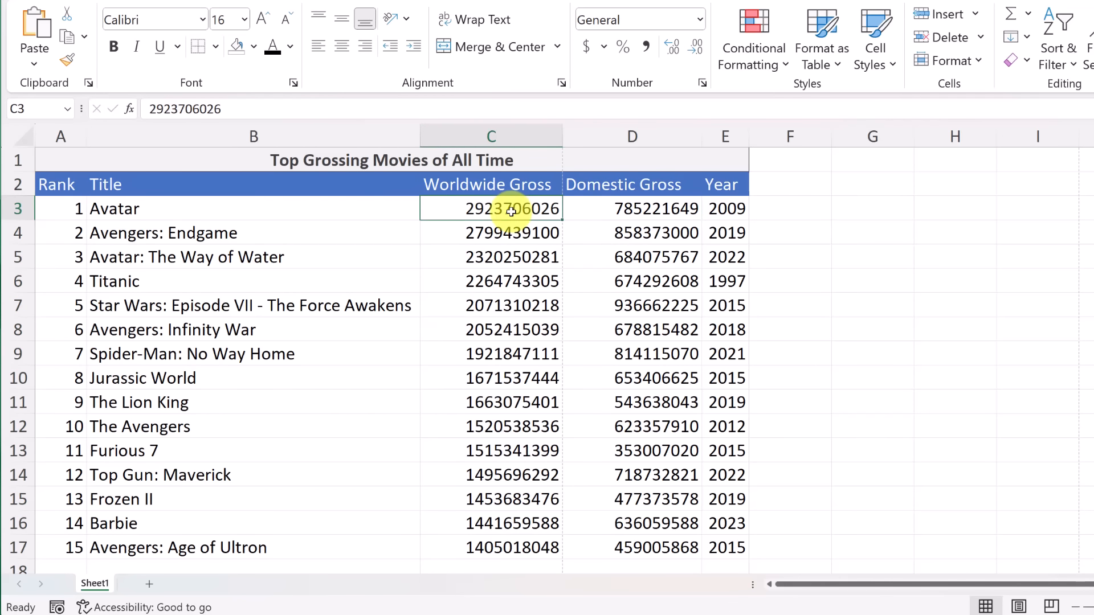
click(586, 52)
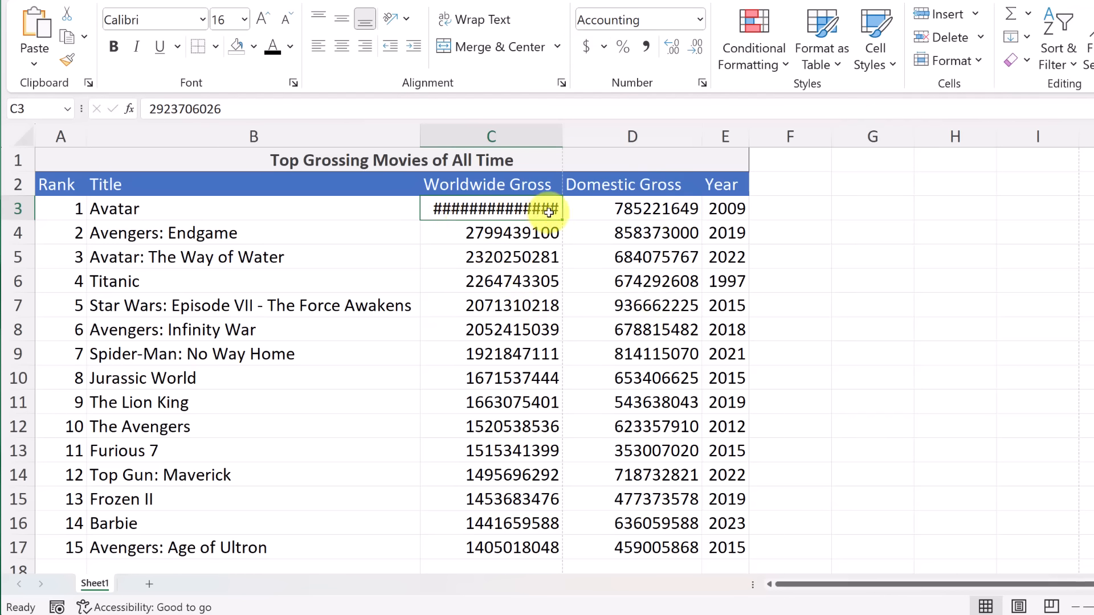
mouse_move(519, 216)
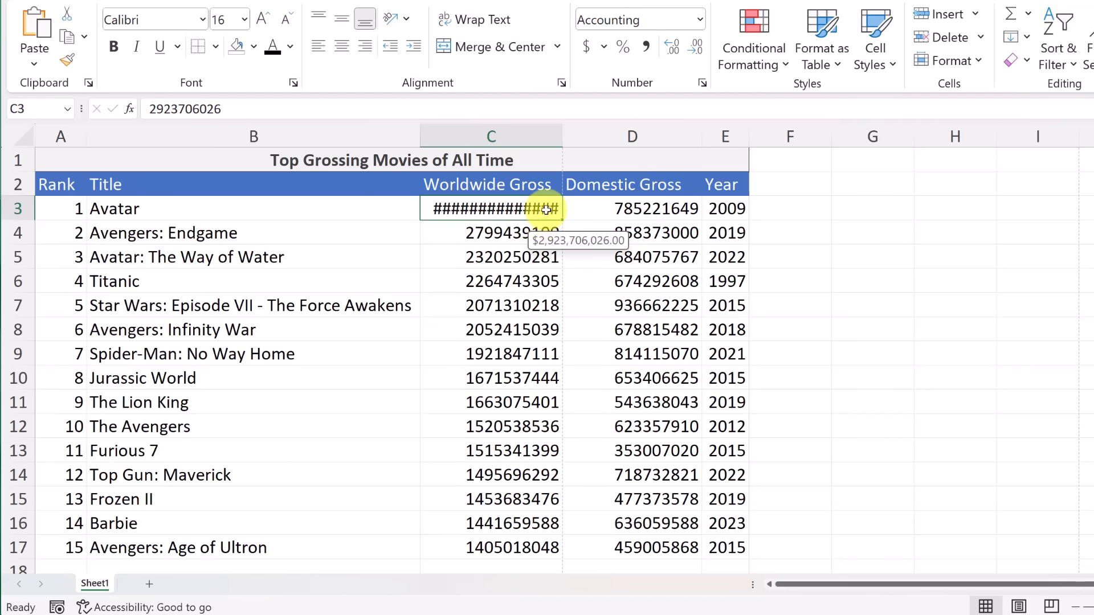
drag(564, 136, 603, 137)
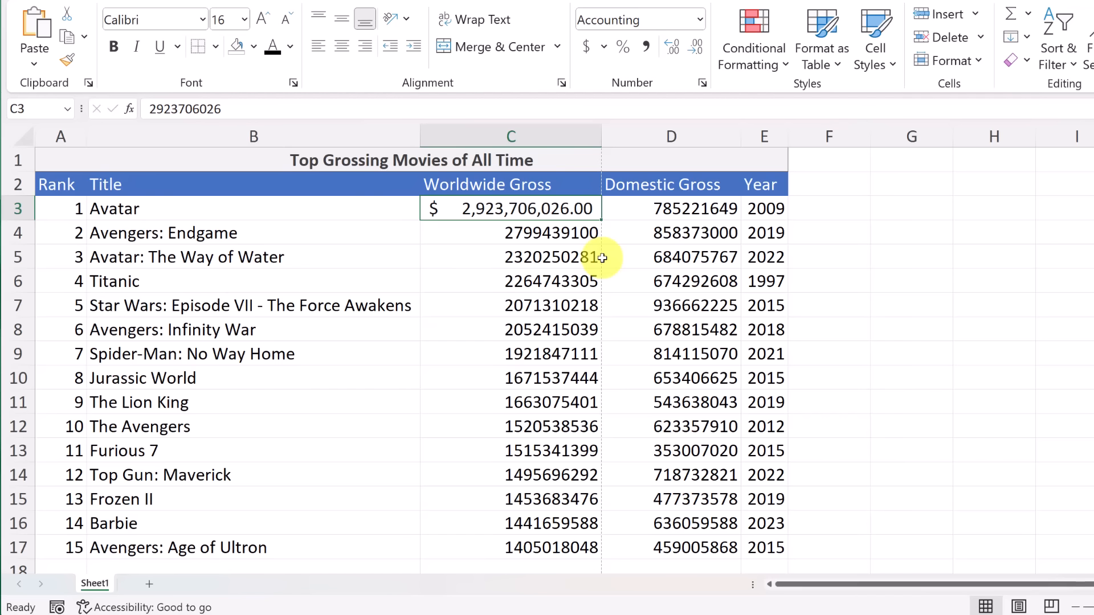
key(ctrl+z)
key(ctrl+z)
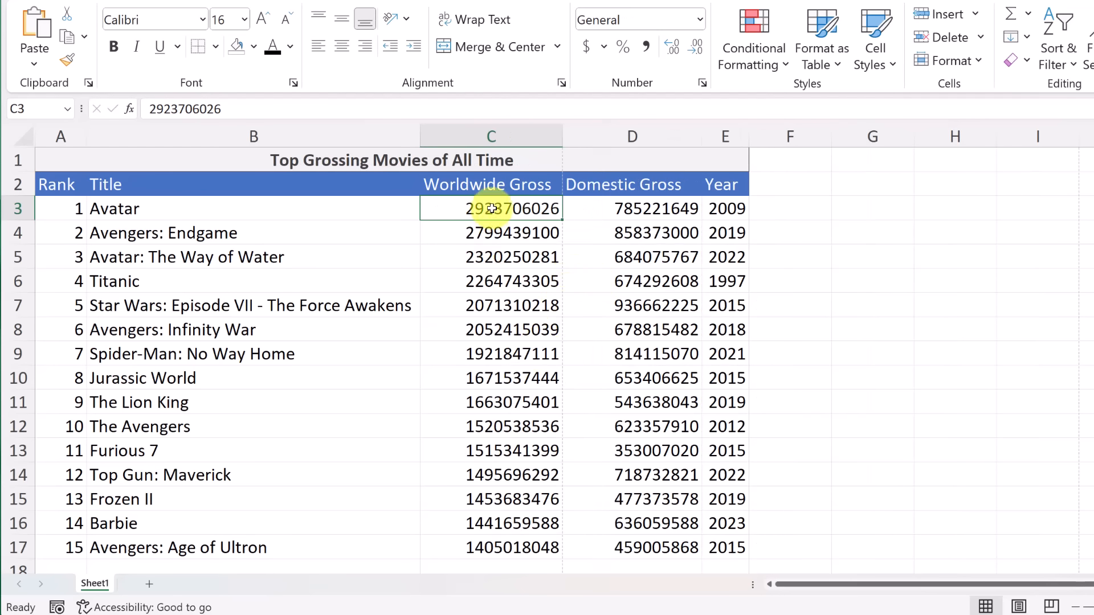
Step: Apply the Accounting number format to the gross figures in C3:D17 and AutoFit column C
drag(488, 207, 627, 547)
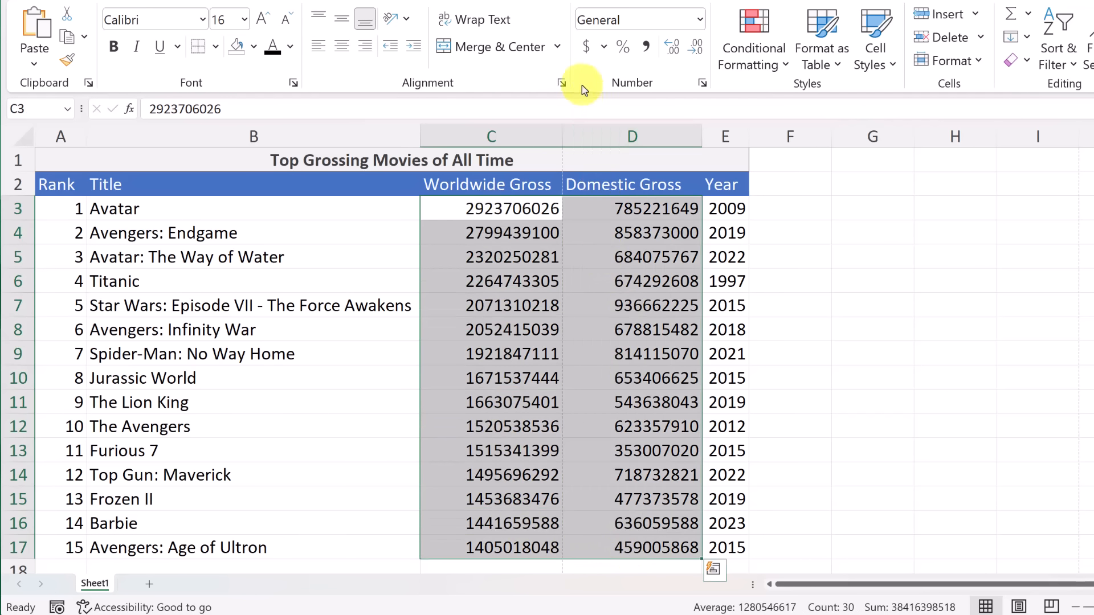
click(588, 49)
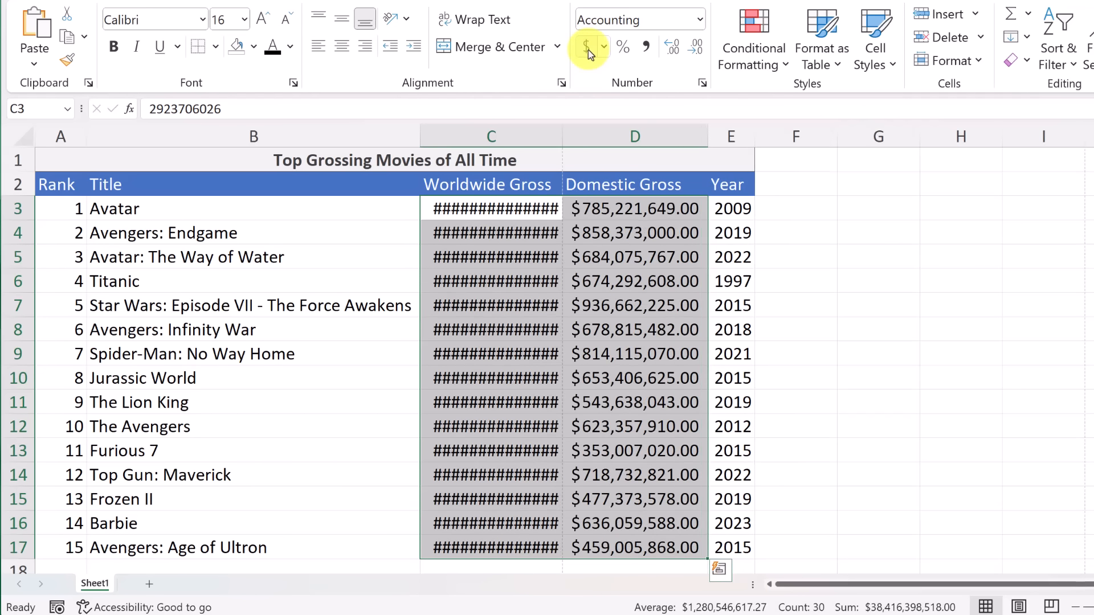
click(561, 136)
click(561, 135)
double_click(561, 136)
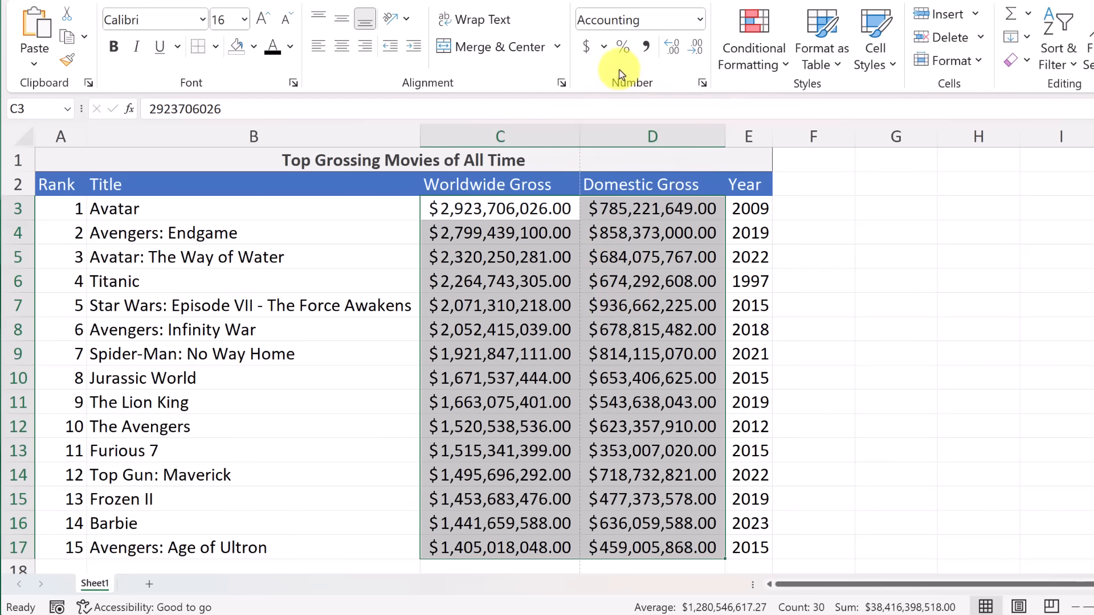
Step: Review the accounting currency symbols and try the Number format on the gross figures in C3:D17
click(604, 47)
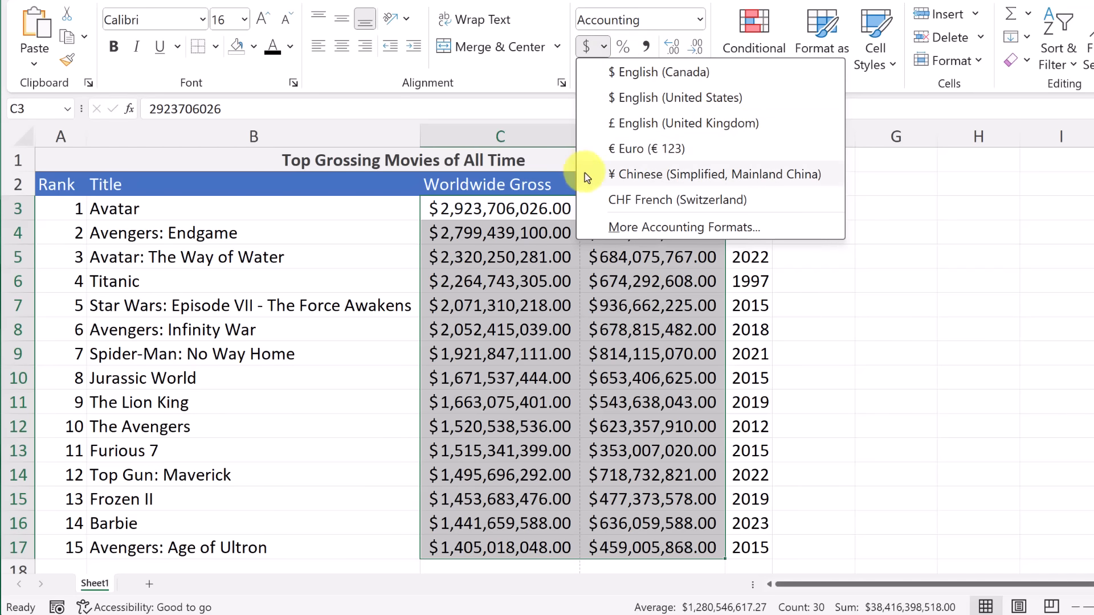
click(531, 87)
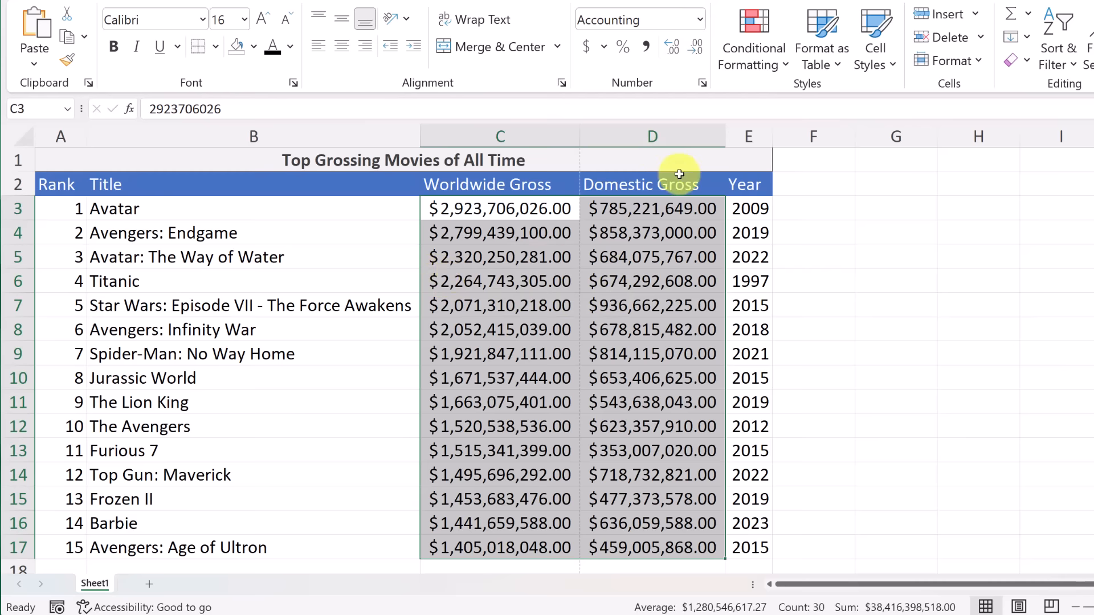
click(699, 22)
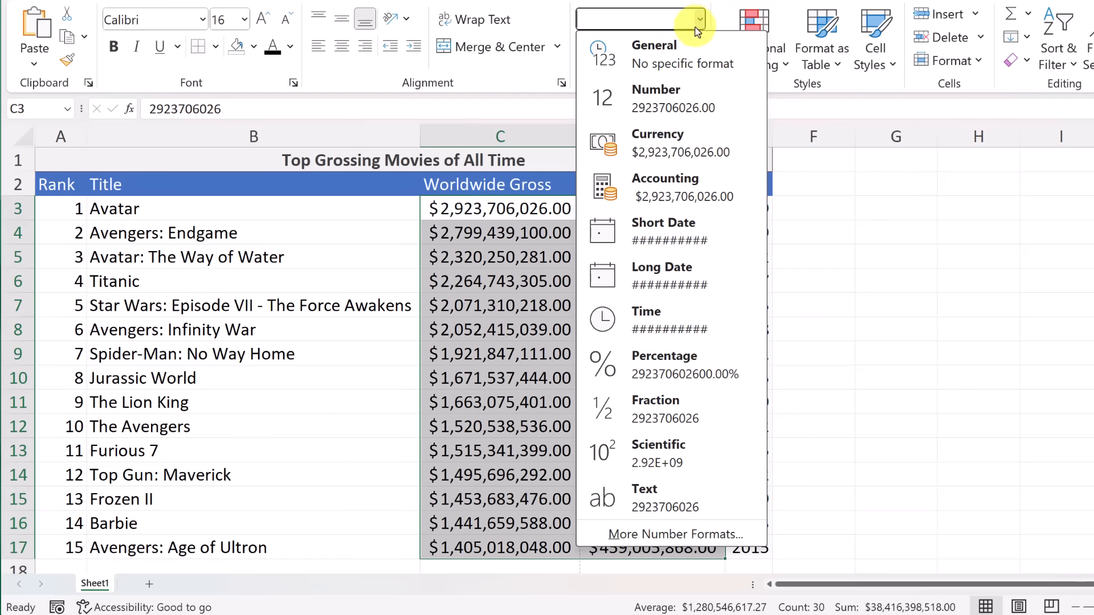
click(685, 100)
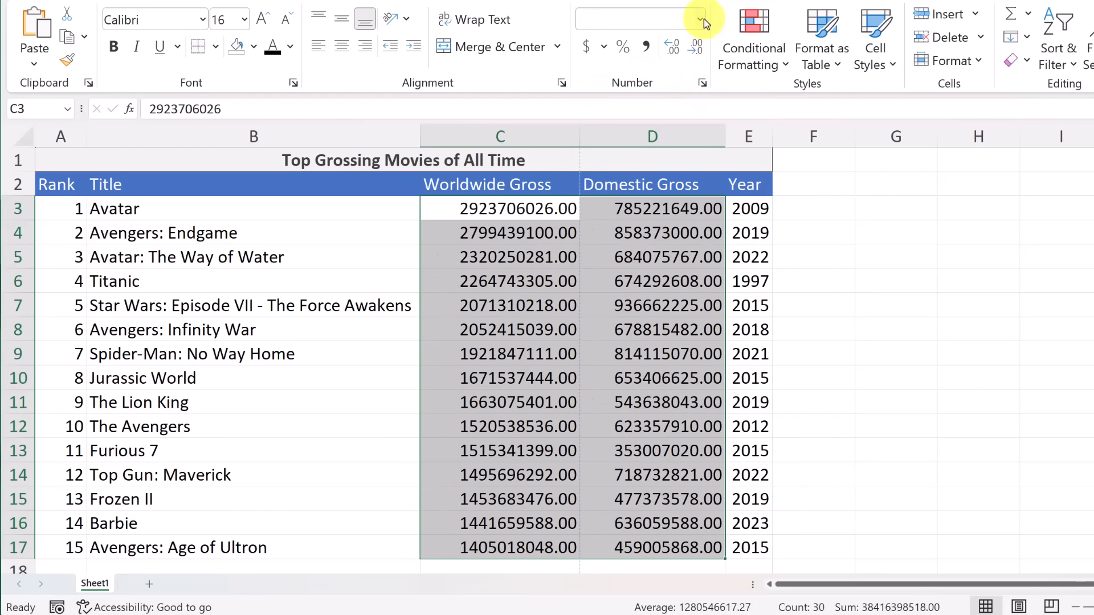
Step: Apply the Currency format to the gross figures in C3:D17 and deselect the range
click(701, 22)
click(601, 149)
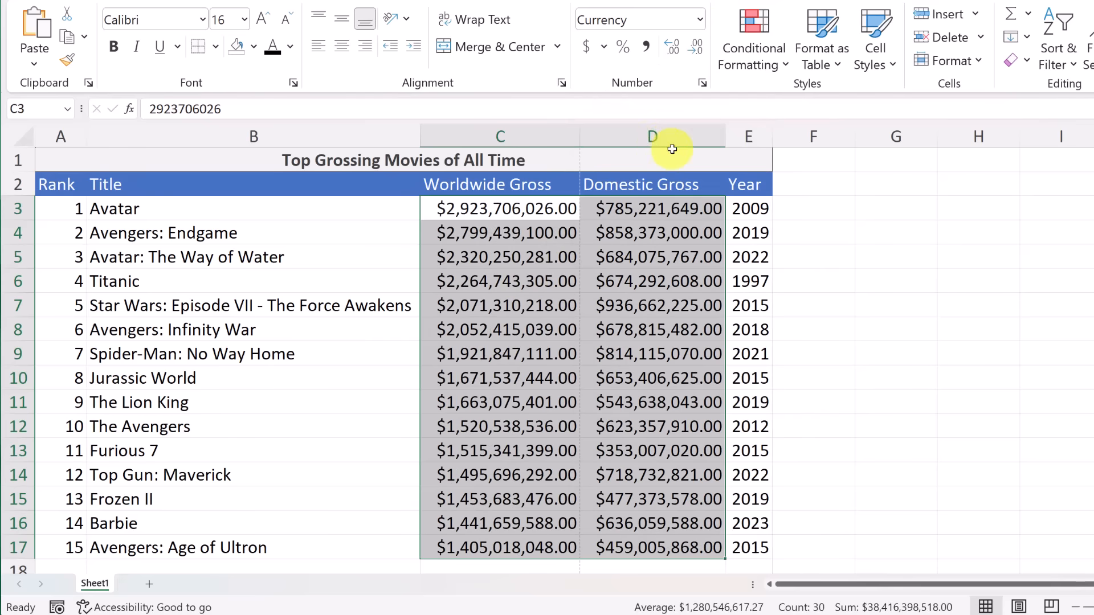
click(700, 23)
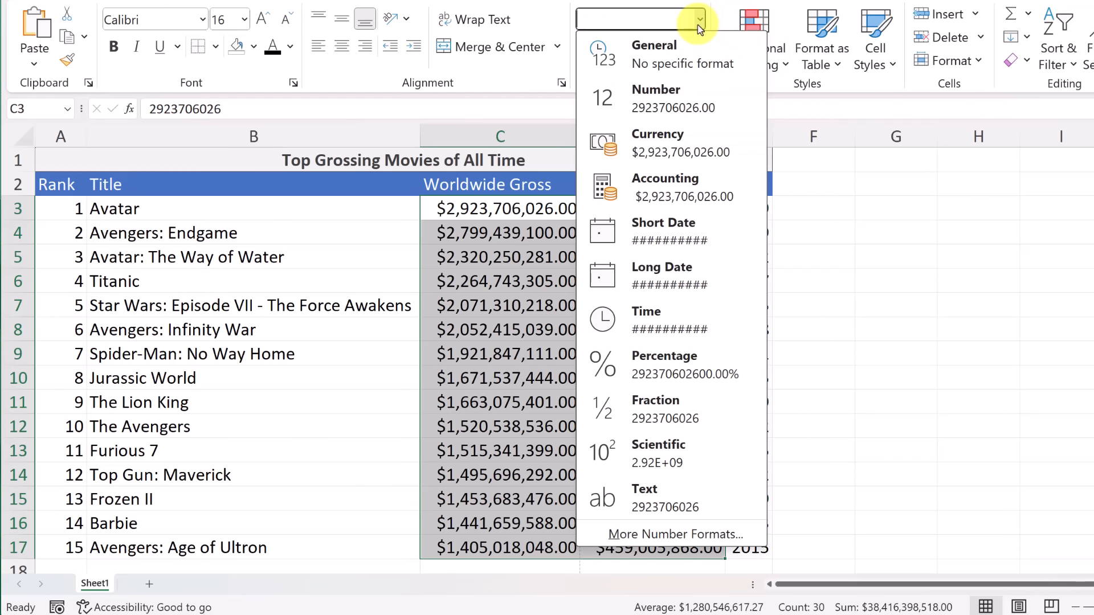
click(701, 25)
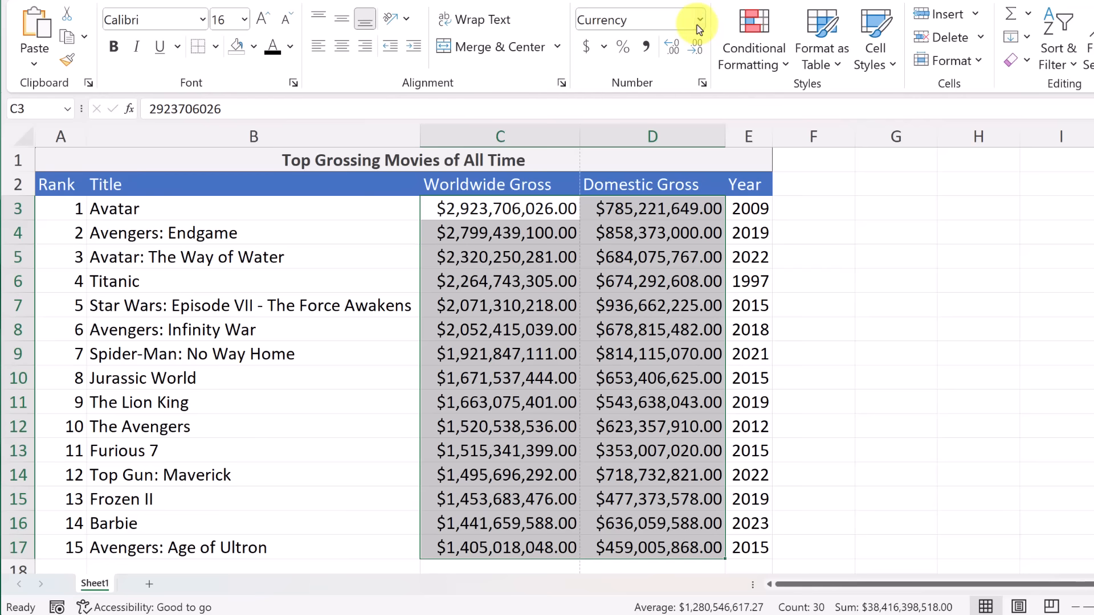
click(595, 277)
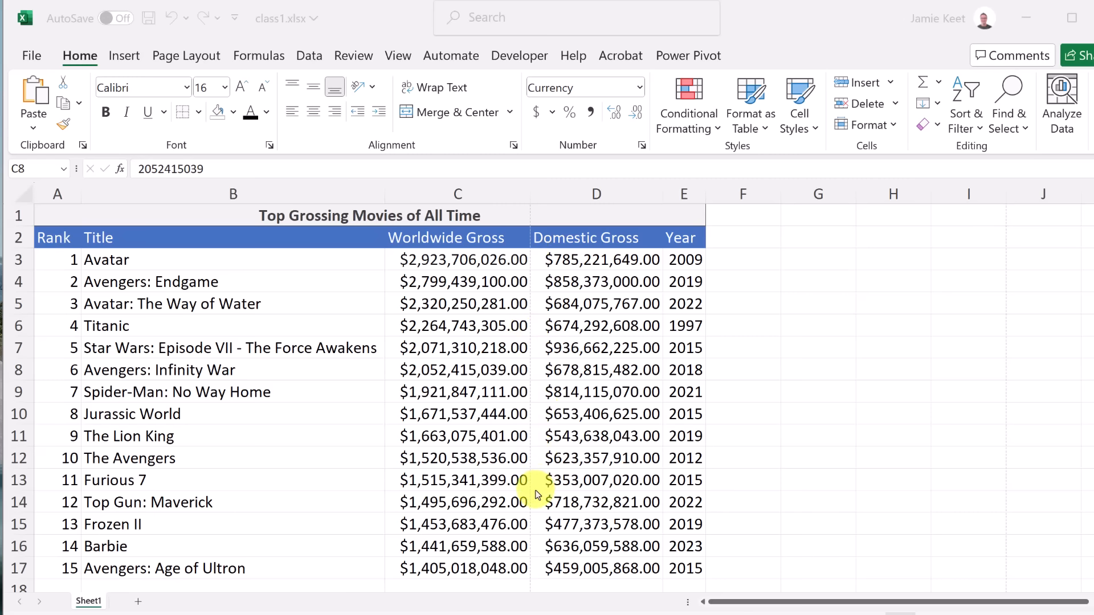
Step: Open the print preview and examine how the movie table's columns are spread over the pages
click(33, 55)
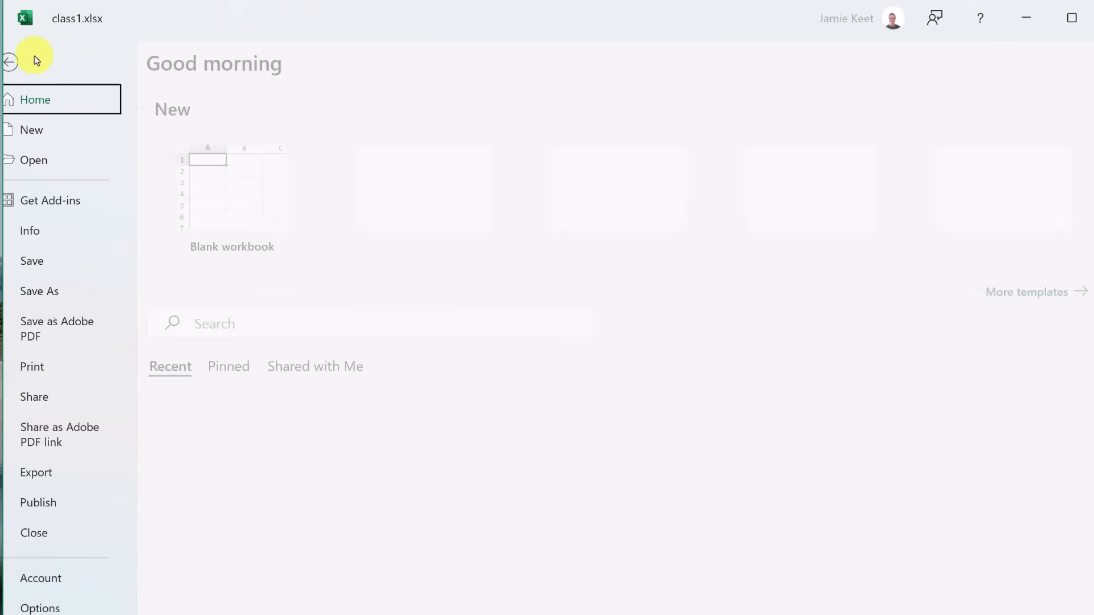
click(51, 371)
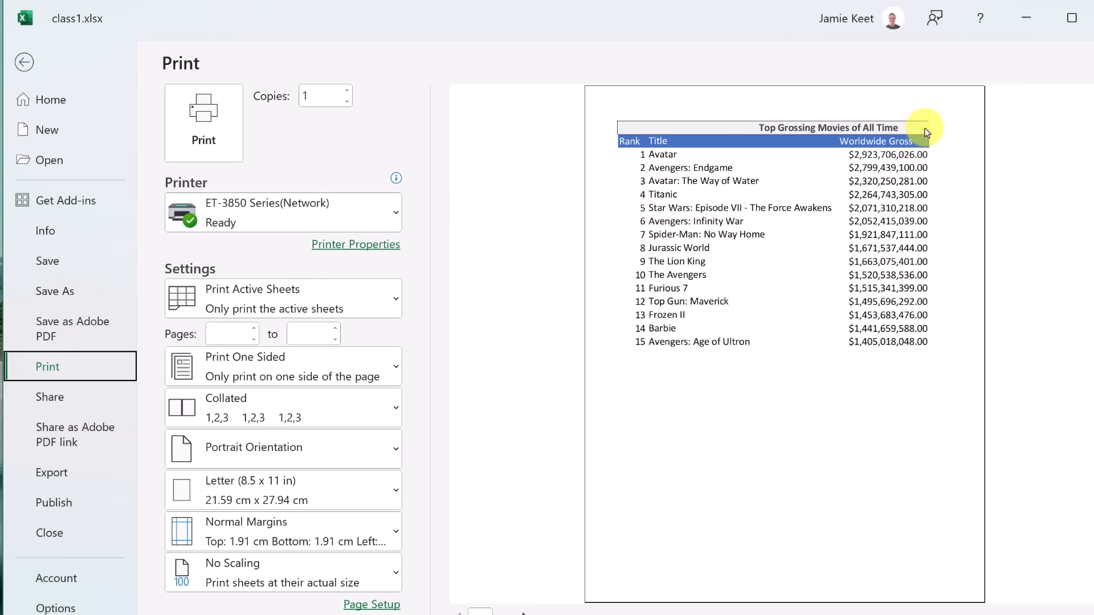
scroll(833, 396, down, 1)
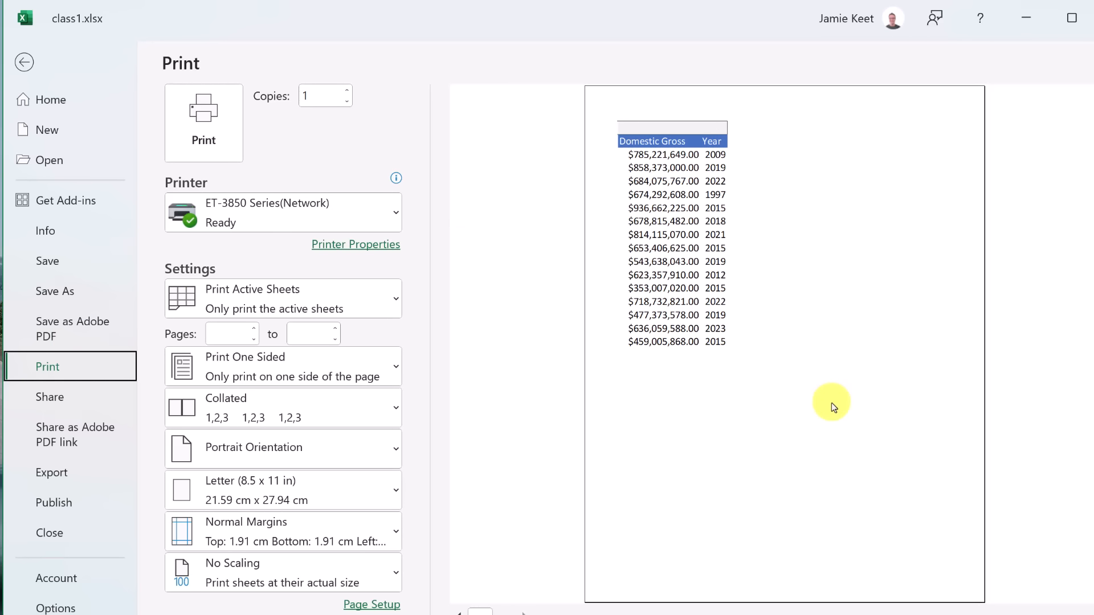
scroll(824, 418, up, 1)
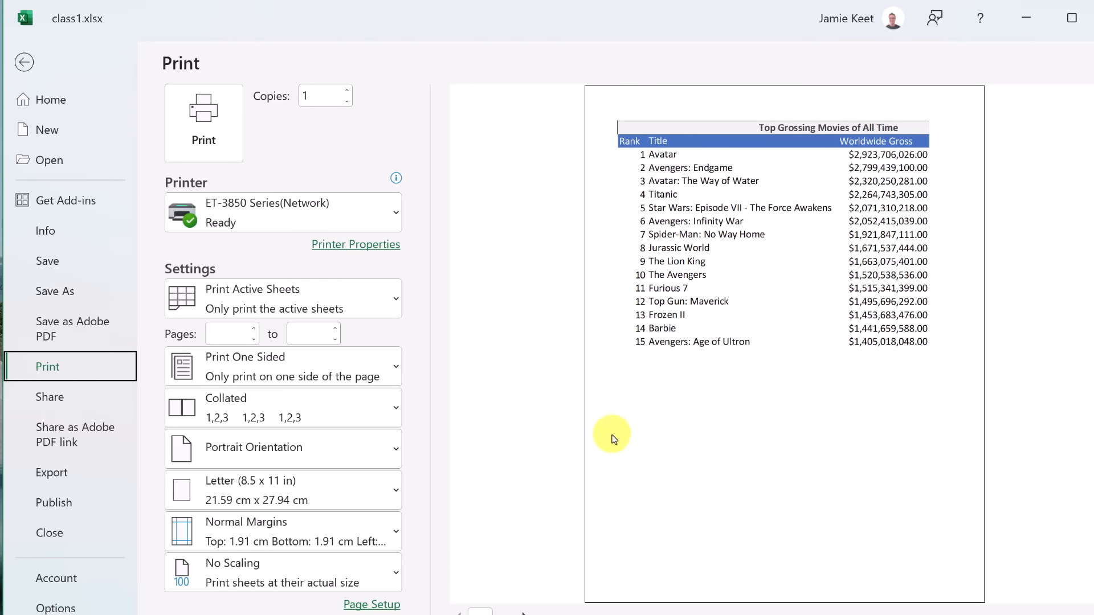
Step: Try Landscape Orientation for the printout, switch back to Portrait Orientation and return to the worksheet
click(394, 453)
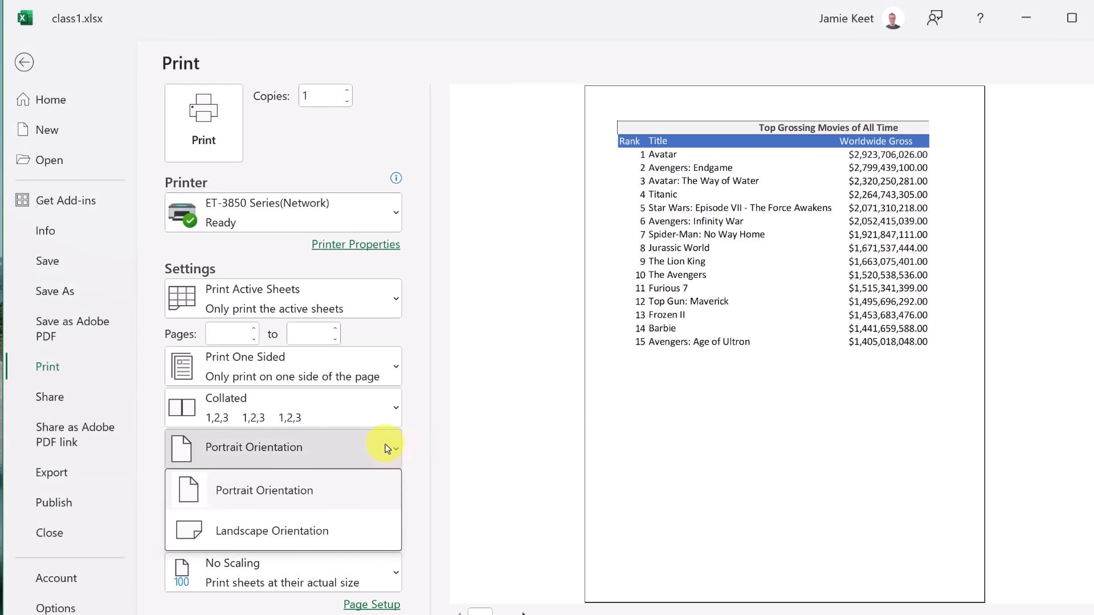
click(321, 533)
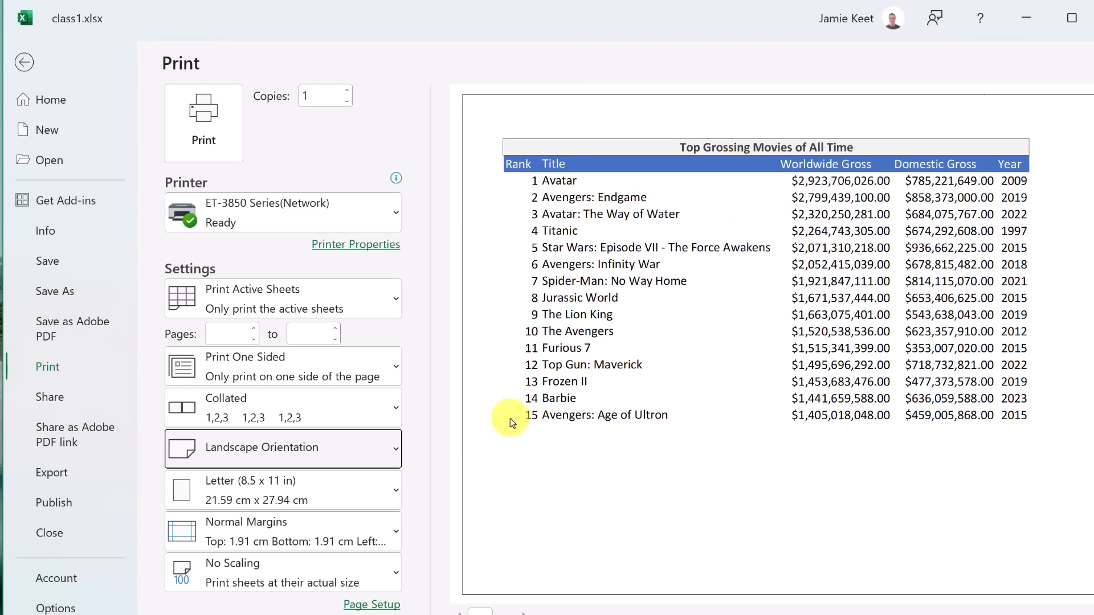
click(390, 452)
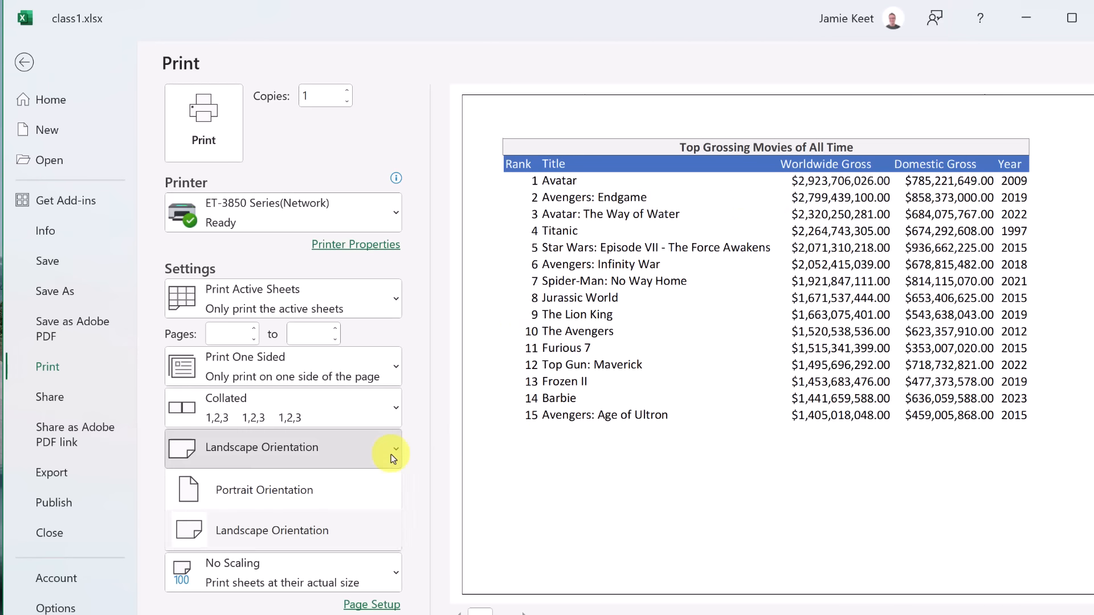
click(308, 491)
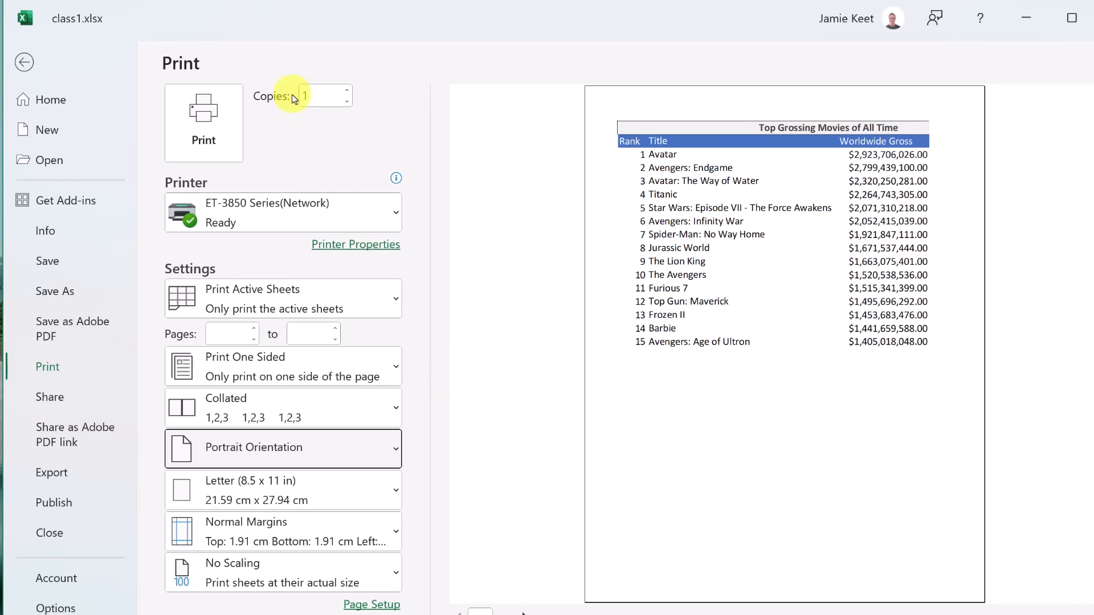
click(26, 63)
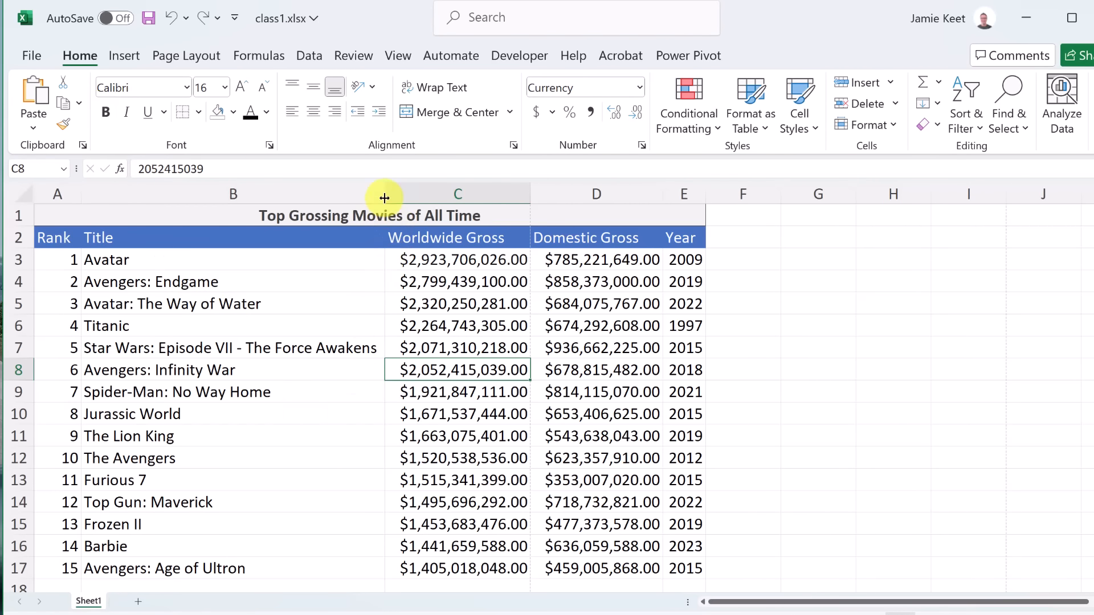
Step: Narrow column B and turn on Wrap Text for the movie titles in B3:B17
drag(384, 195, 267, 196)
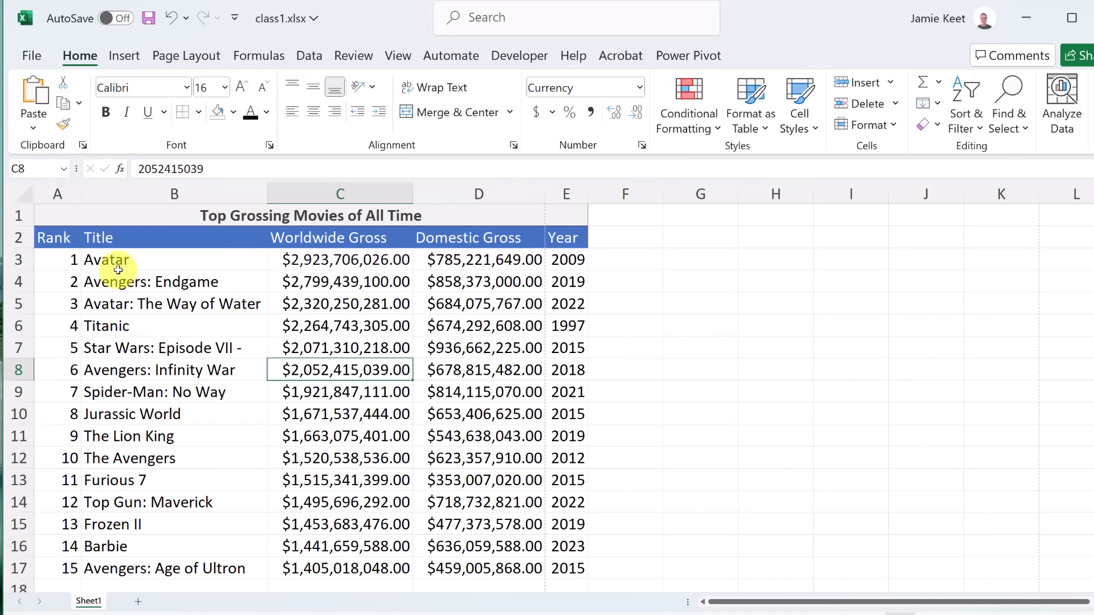
drag(110, 256, 190, 572)
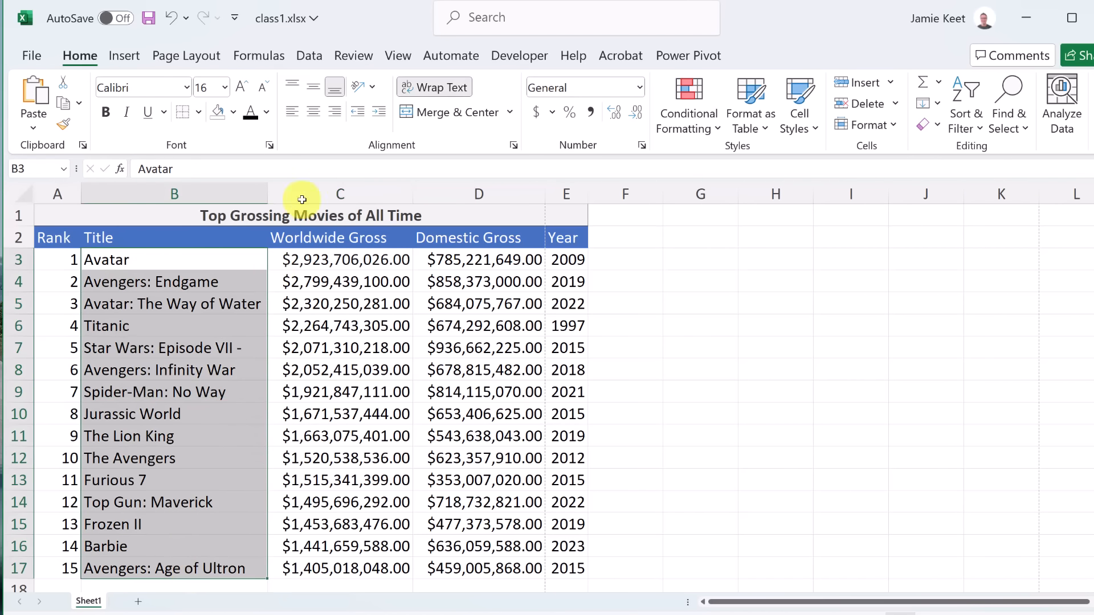
click(444, 89)
click(444, 88)
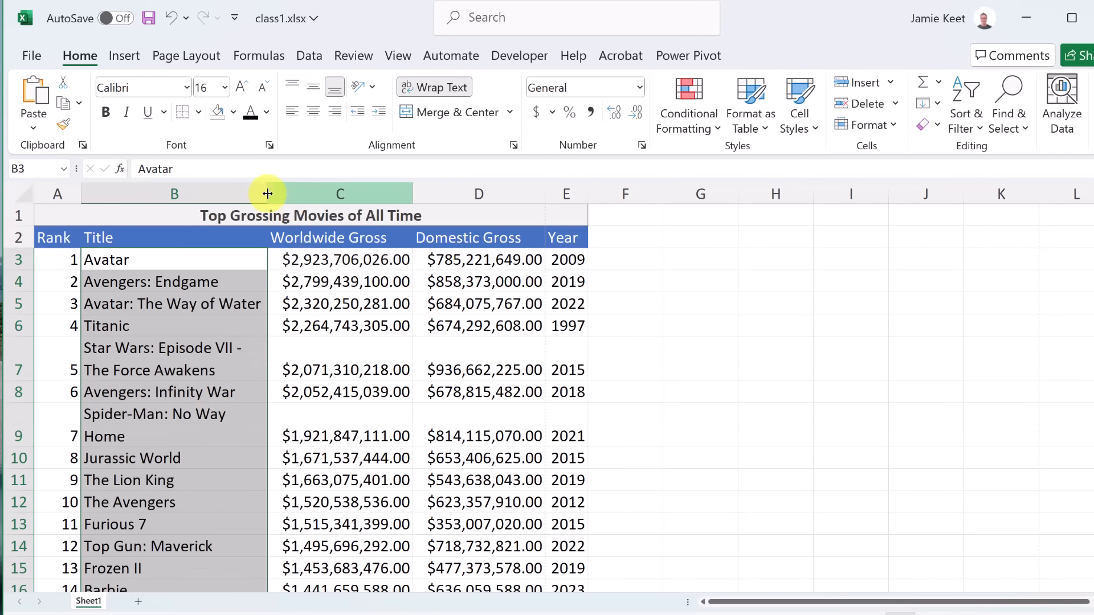
drag(267, 195, 220, 195)
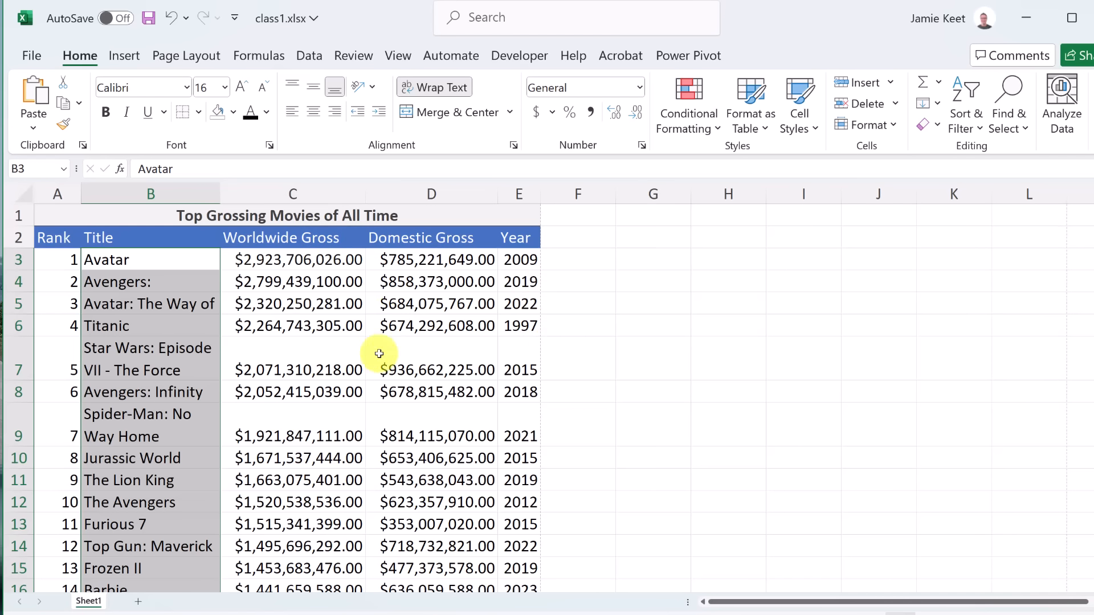
Step: Examine the narrowed table in the portrait print preview and return to the worksheet
scroll(379, 356, down, 1)
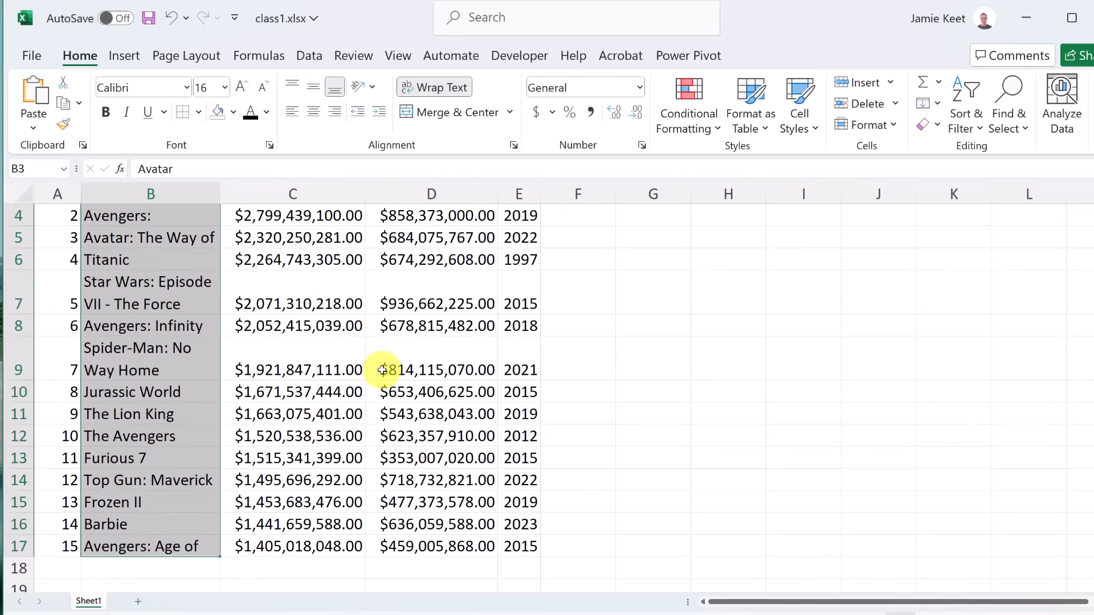
click(34, 57)
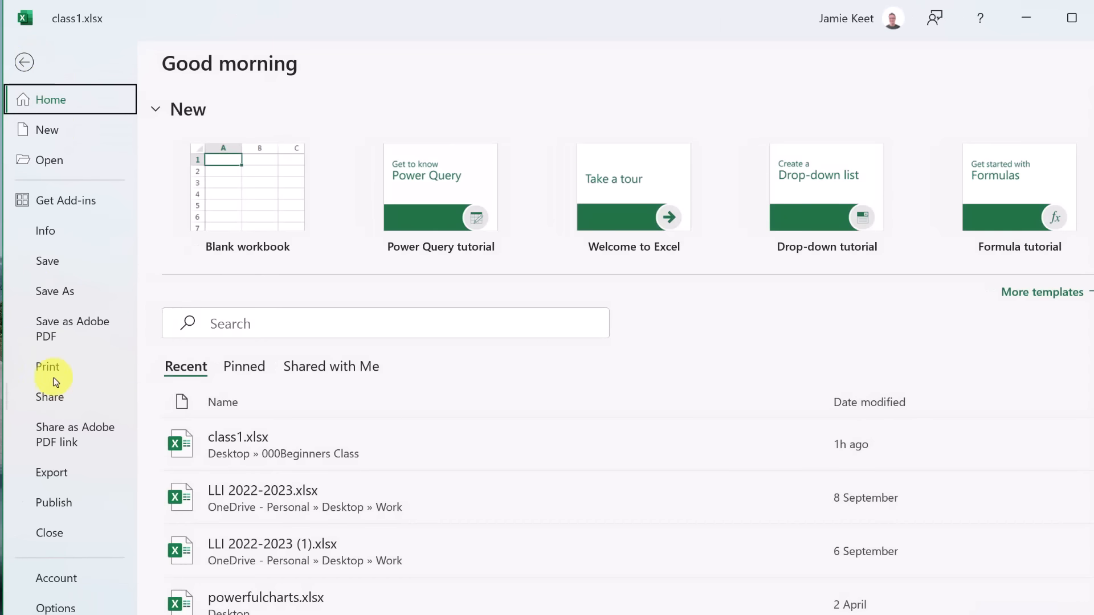
click(48, 369)
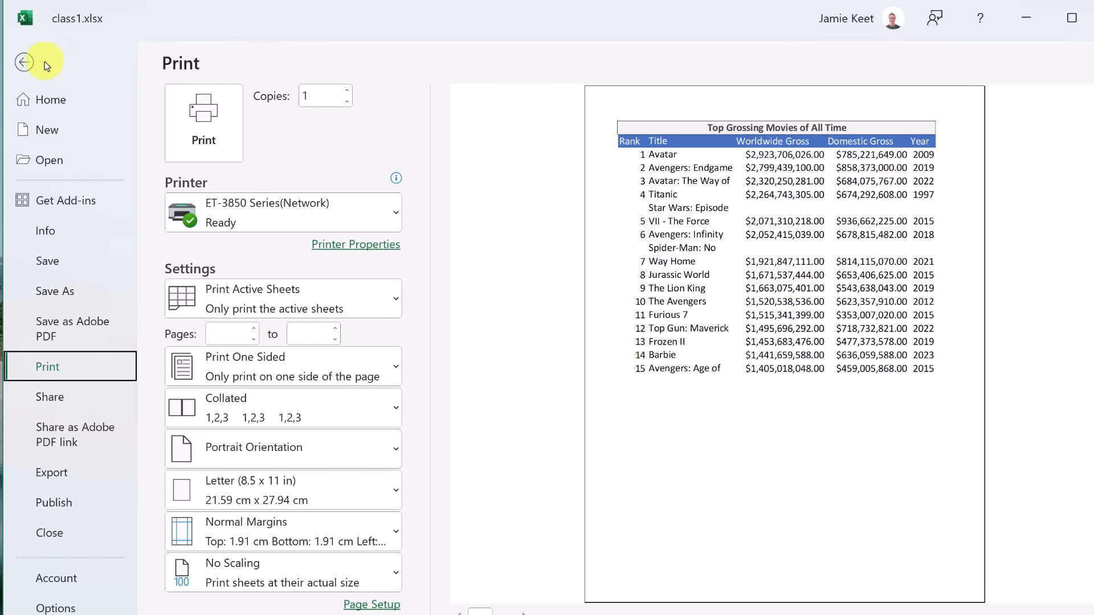
click(24, 62)
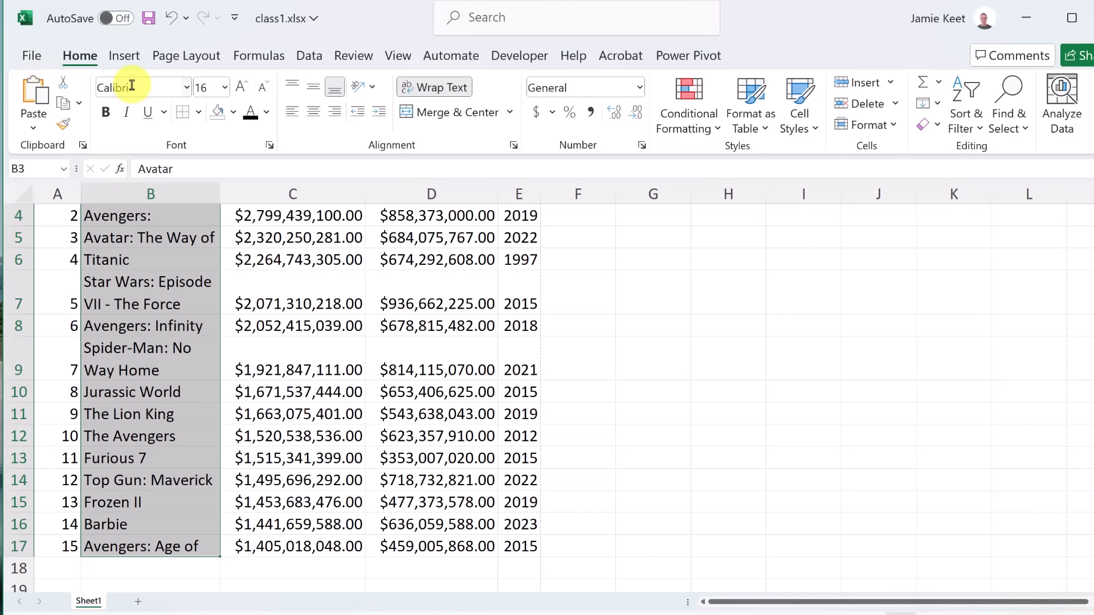
click(190, 56)
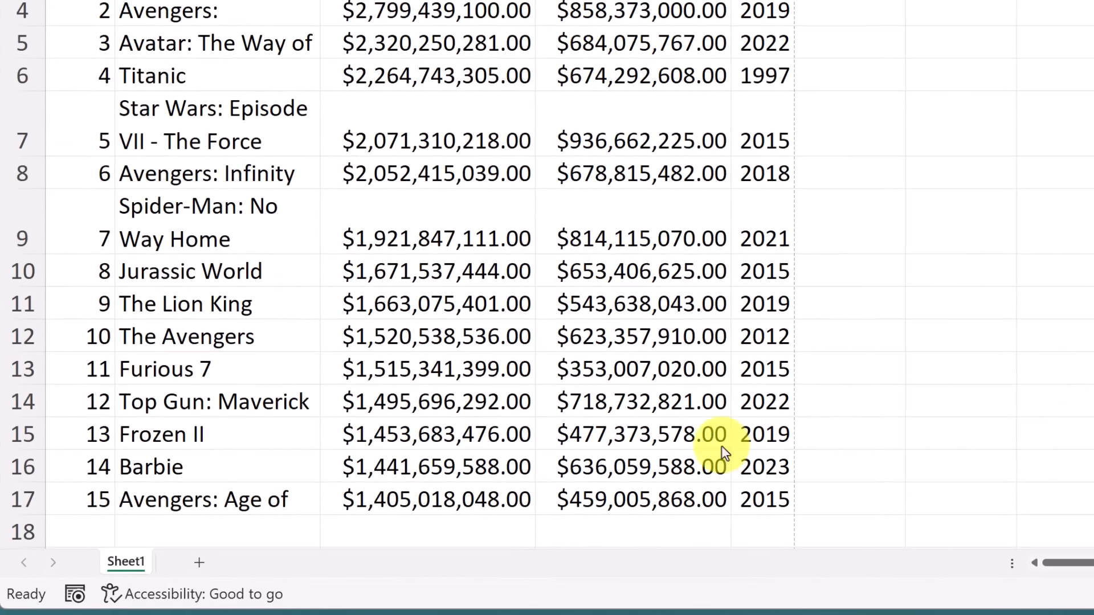
Step: Rename the worksheet Sheet1 as "Top Movies"
double_click(136, 567)
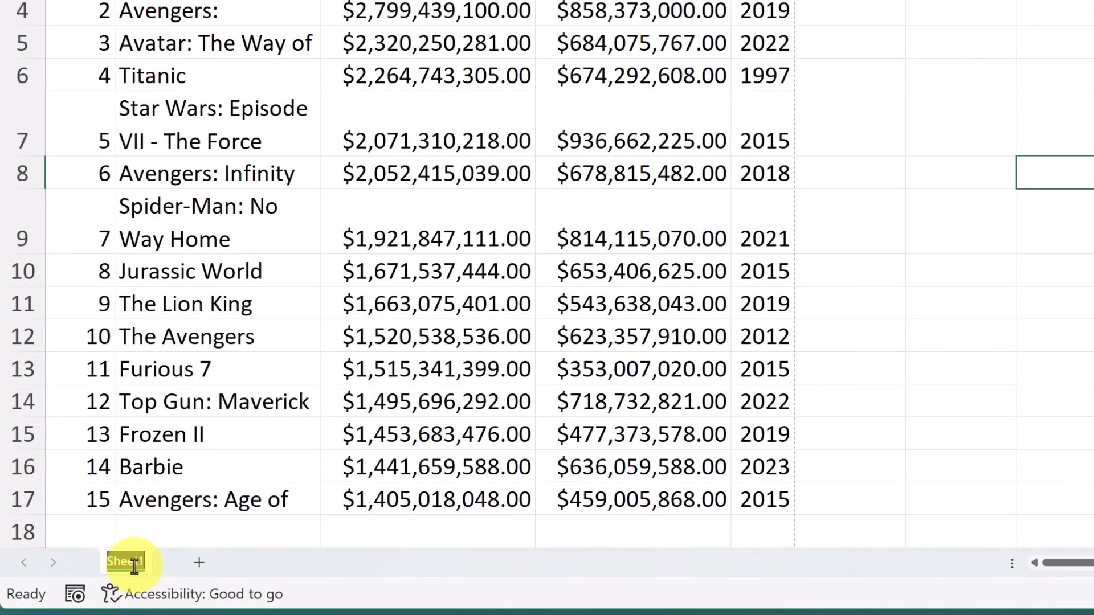
text(Top Movies)
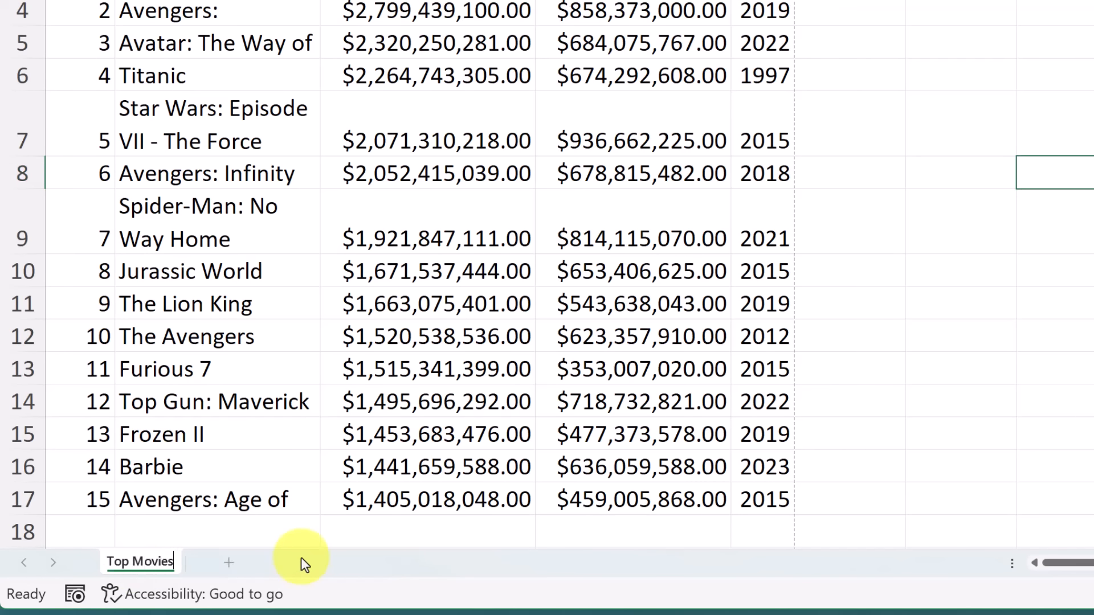
key(Return)
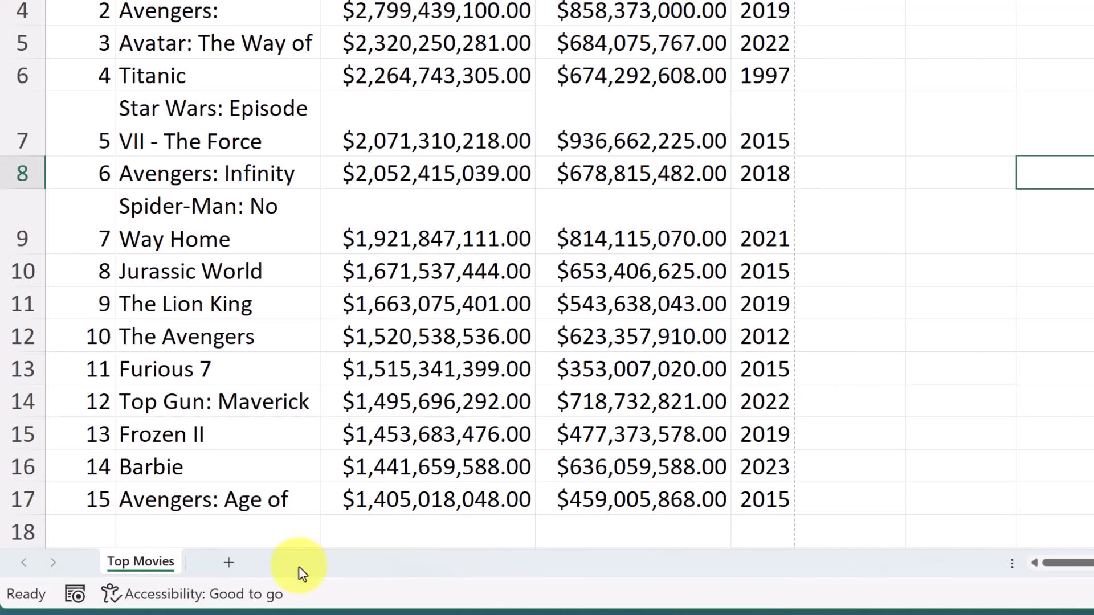
Step: Set the tab color of the Top Movies sheet to blue
right_click(145, 562)
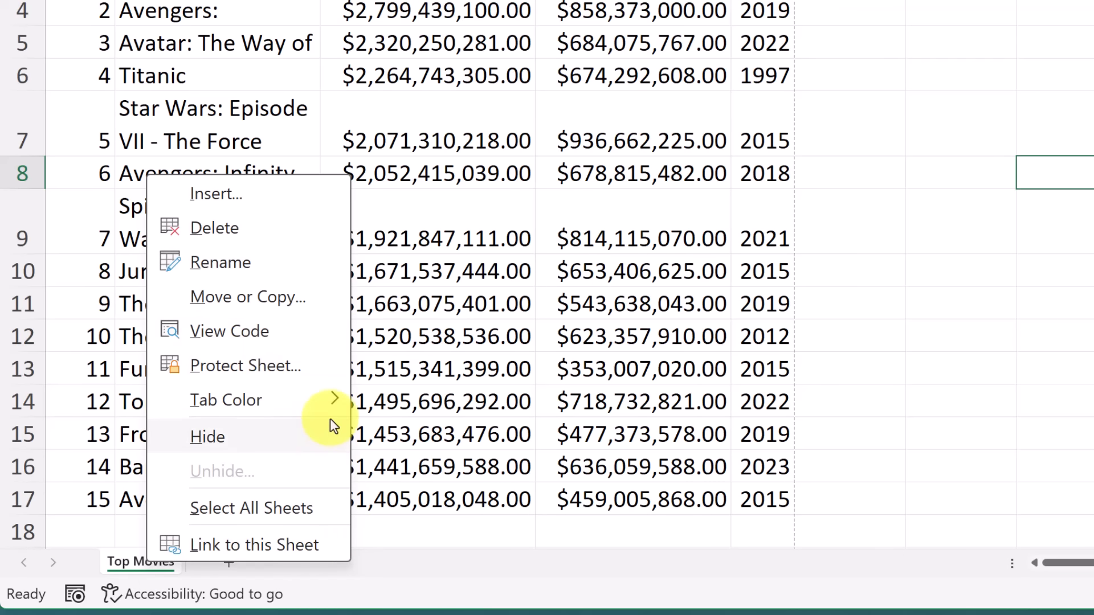
mouse_move(326, 401)
click(448, 430)
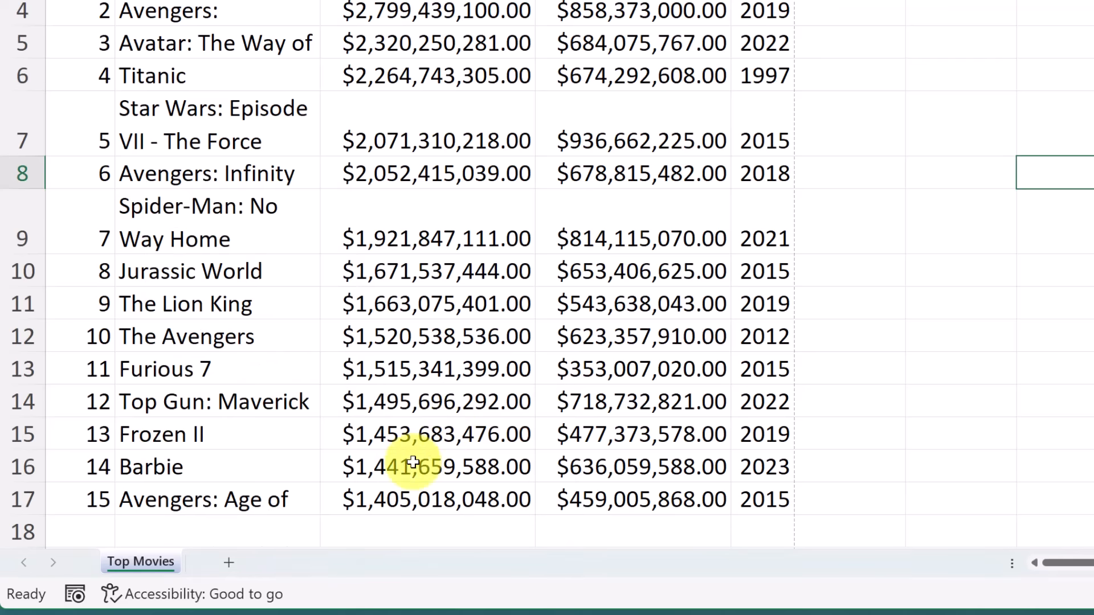
Step: Add a new worksheet after Top Movies and enter the heading "Formulas" in cell A1
click(229, 565)
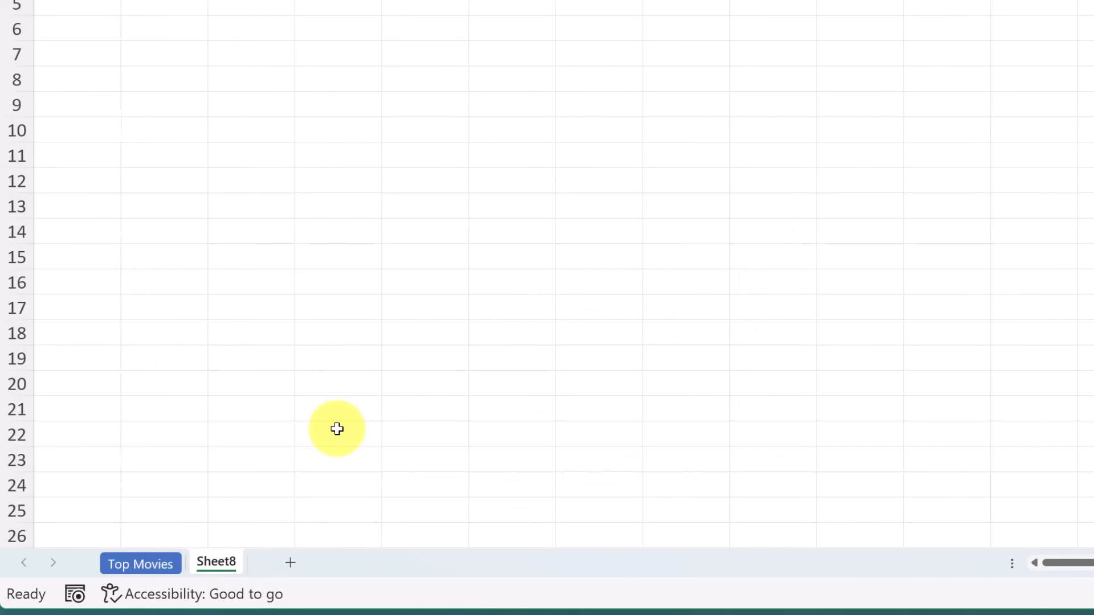
text(F)
text(orm)
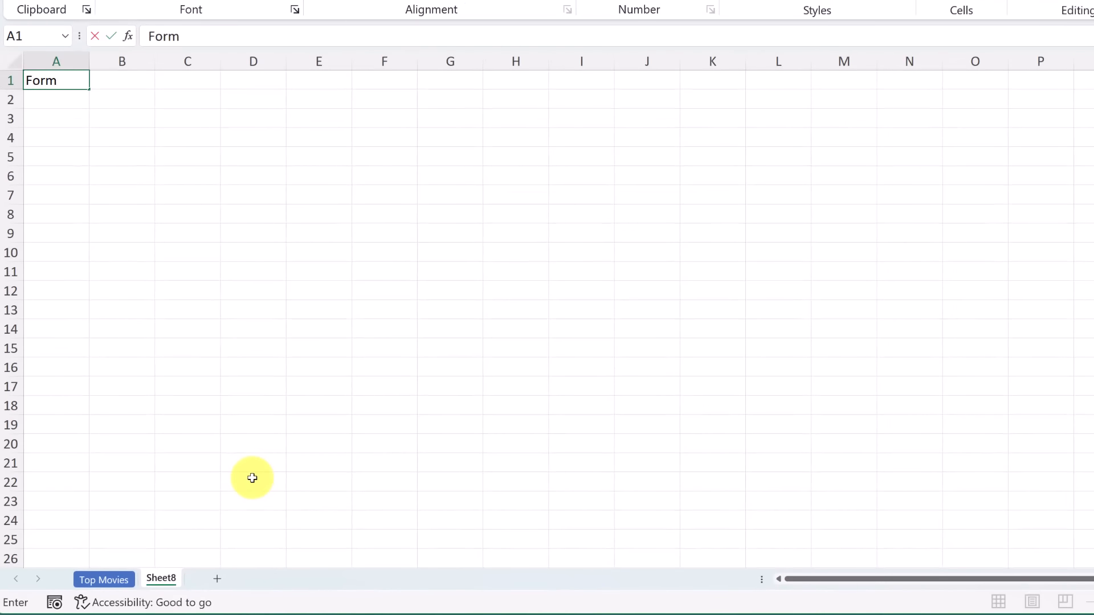
text(ulas)
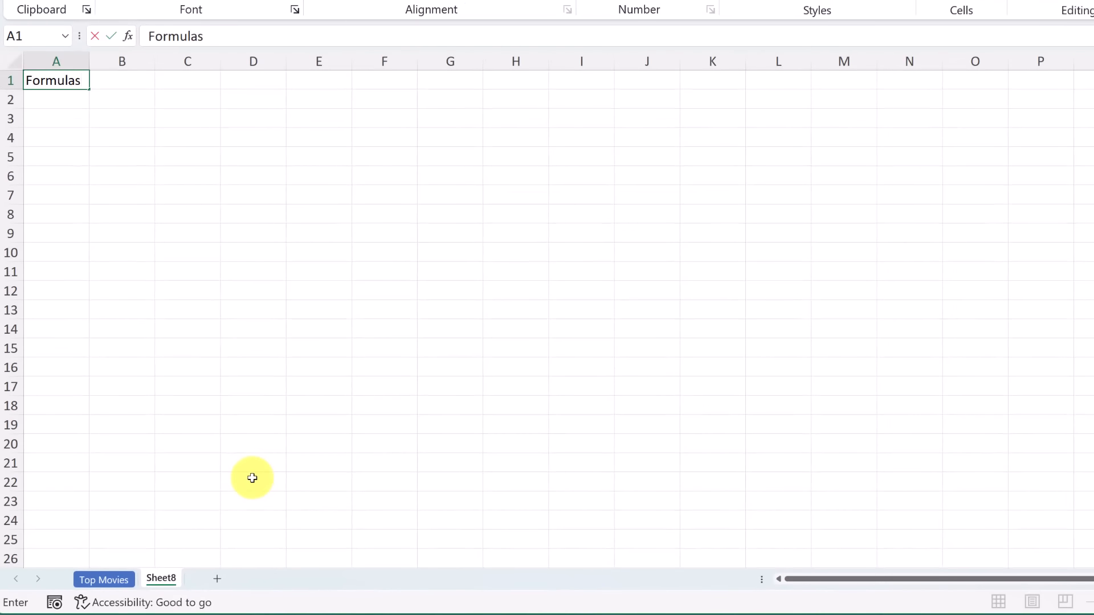
Step: Rename the new worksheet as "Formulas"
double_click(177, 581)
text(Formulas)
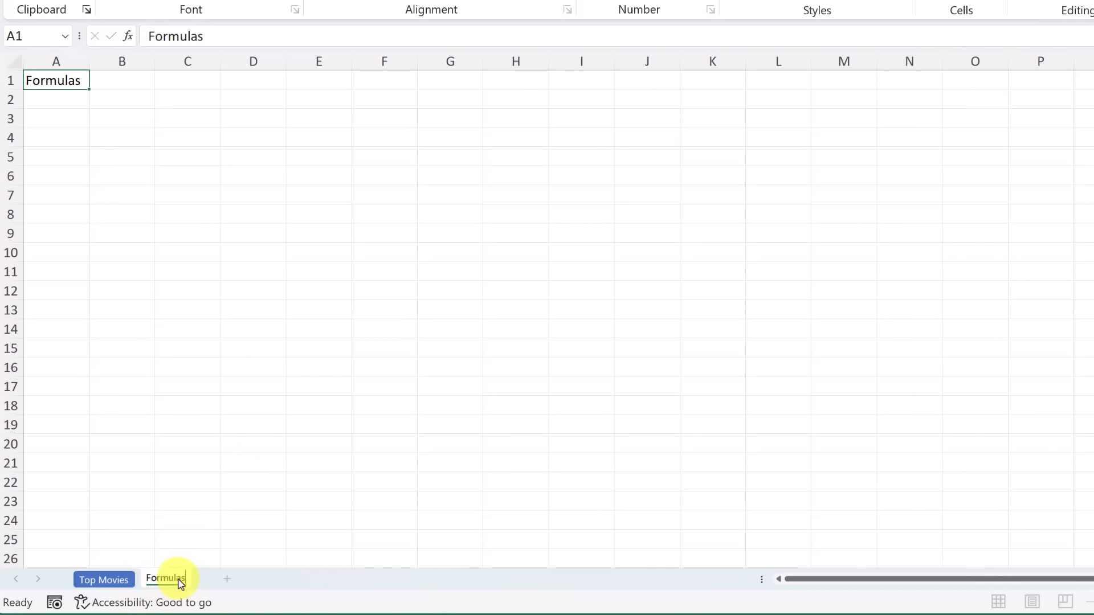
key(Return)
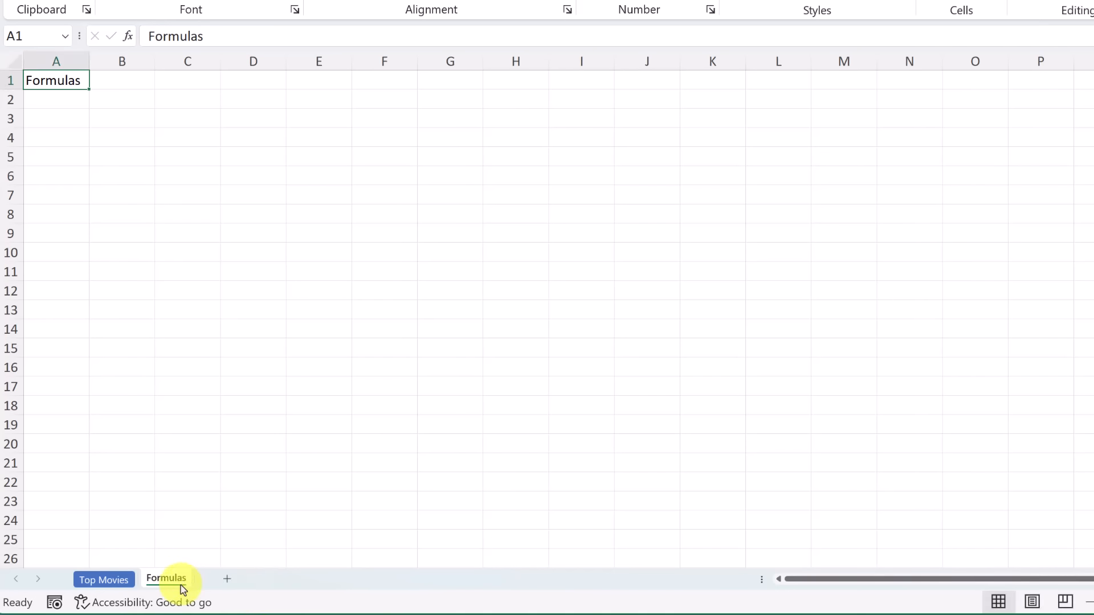
Step: Switch back and forth between the Top Movies and Formulas sheets, ending on the Formulas sheet
click(105, 580)
click(165, 587)
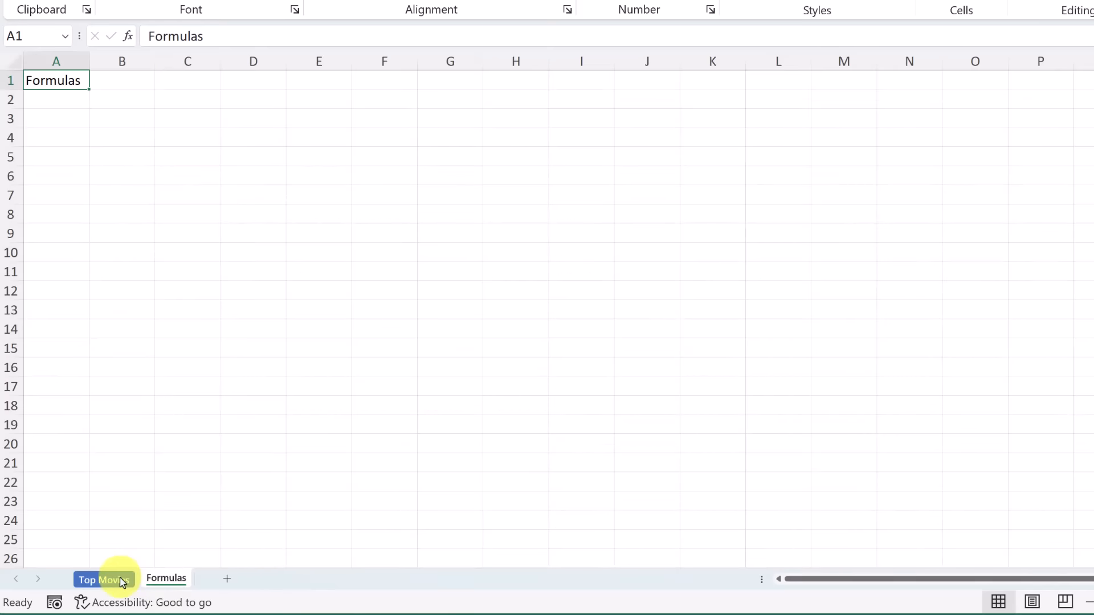
click(108, 578)
click(171, 583)
click(223, 365)
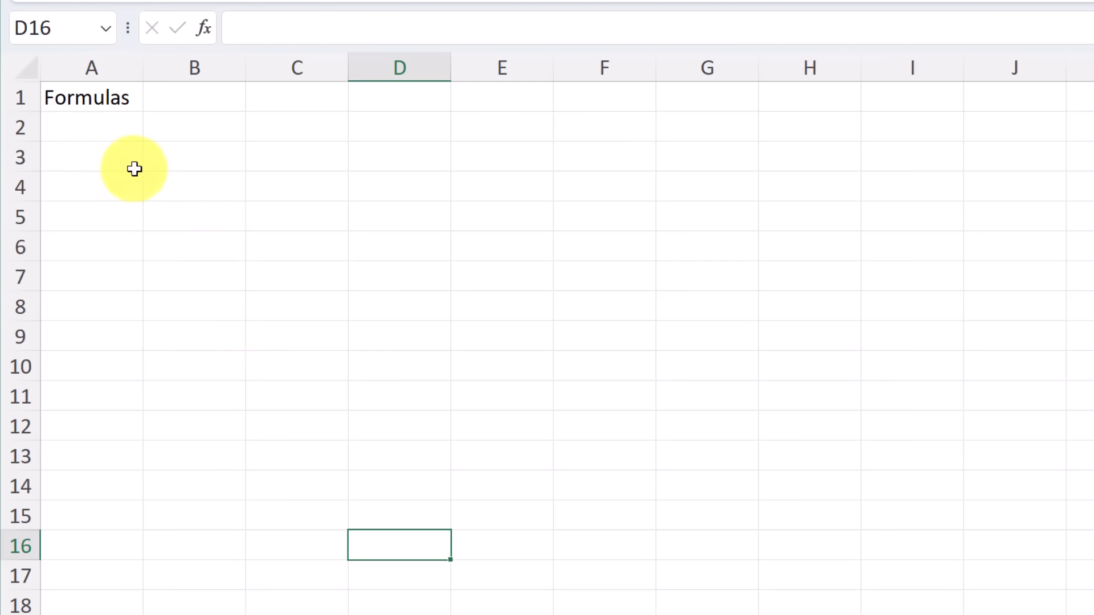
Step: Enter the formula =2+3 in cell A3 and reselect the cell to view its formula
click(106, 163)
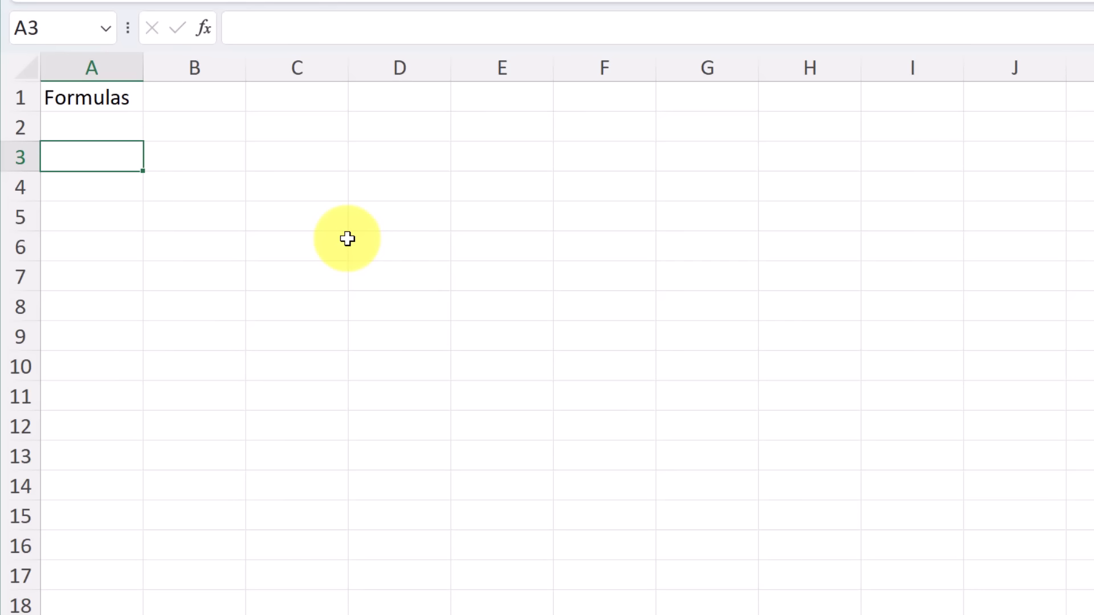
text(=)
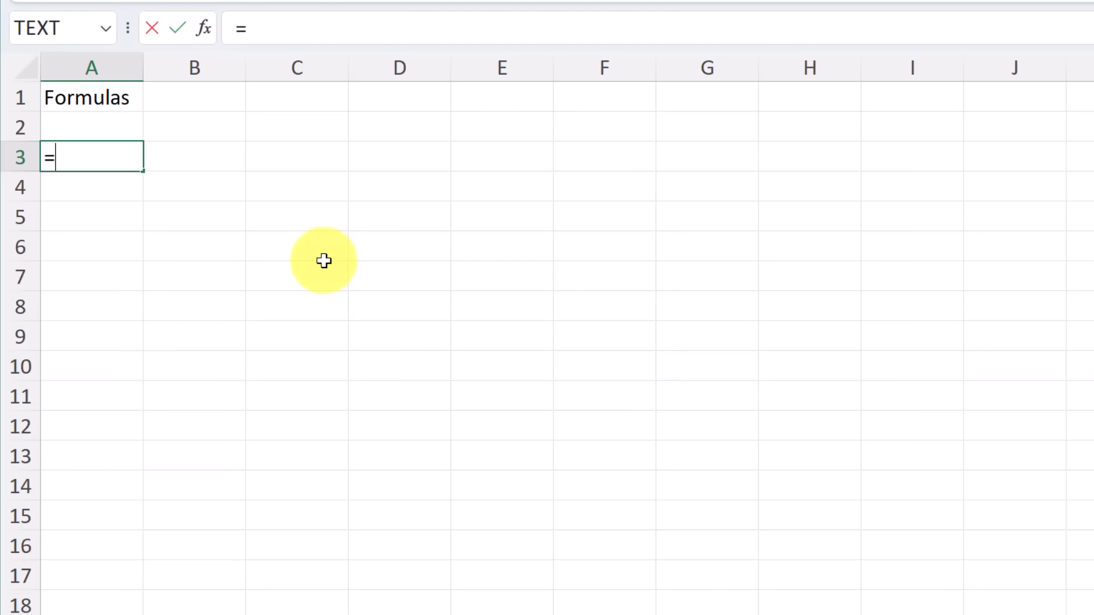
text(2+3)
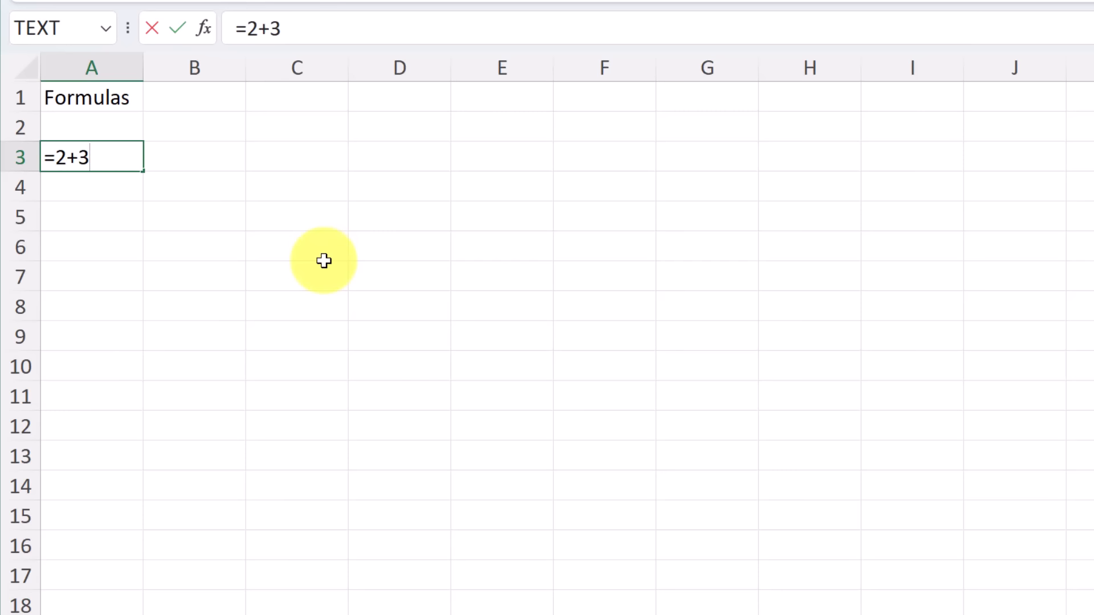
key(Return)
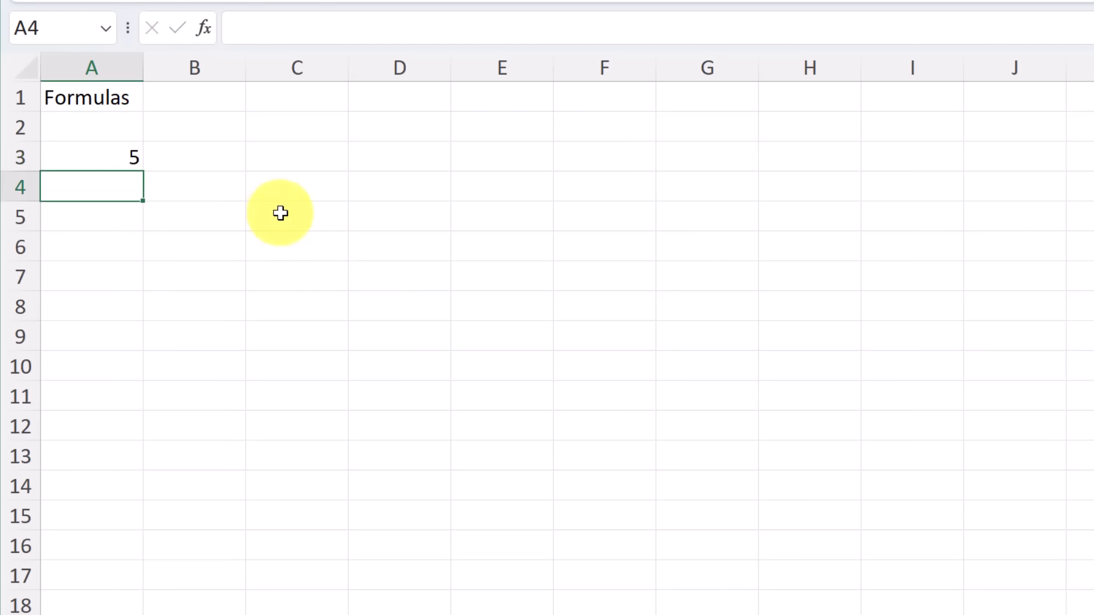
click(129, 158)
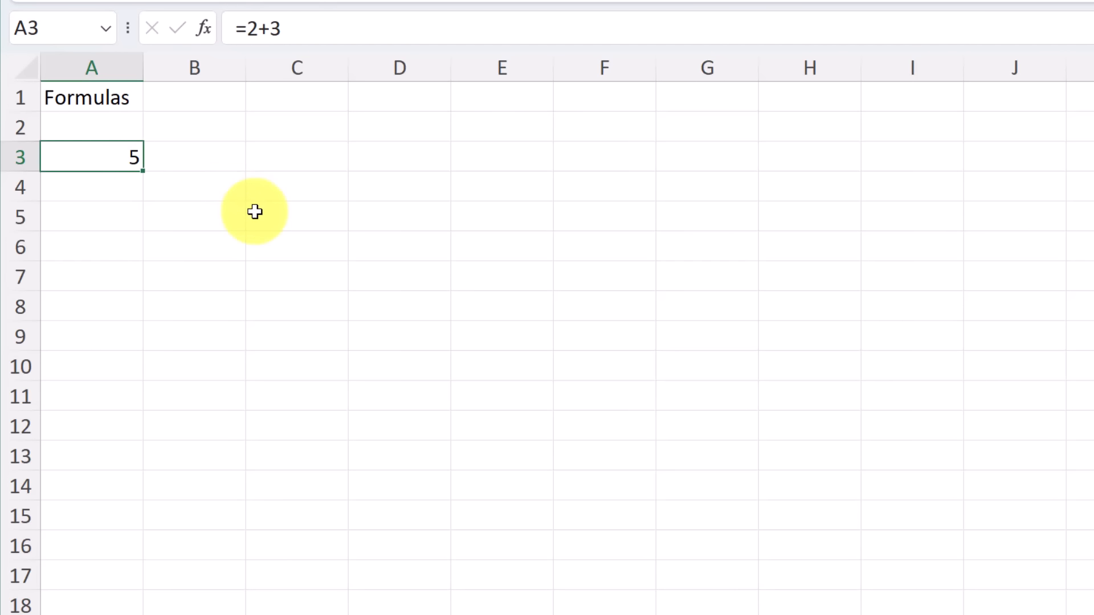
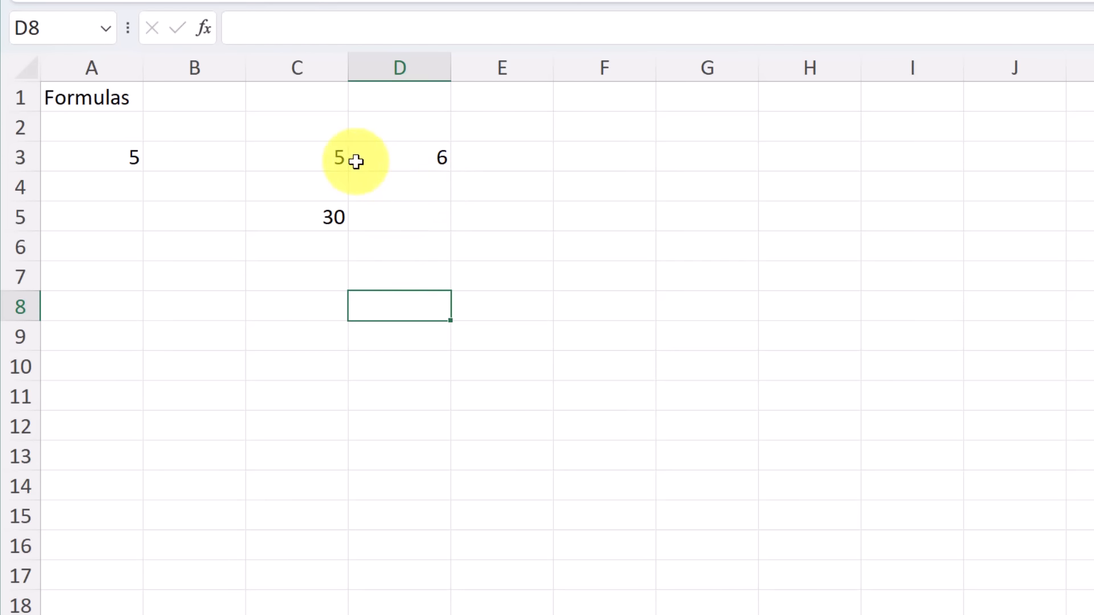
Step: Set cell C3 to 10 and inspect the multiplication formula in cell C5
click(334, 156)
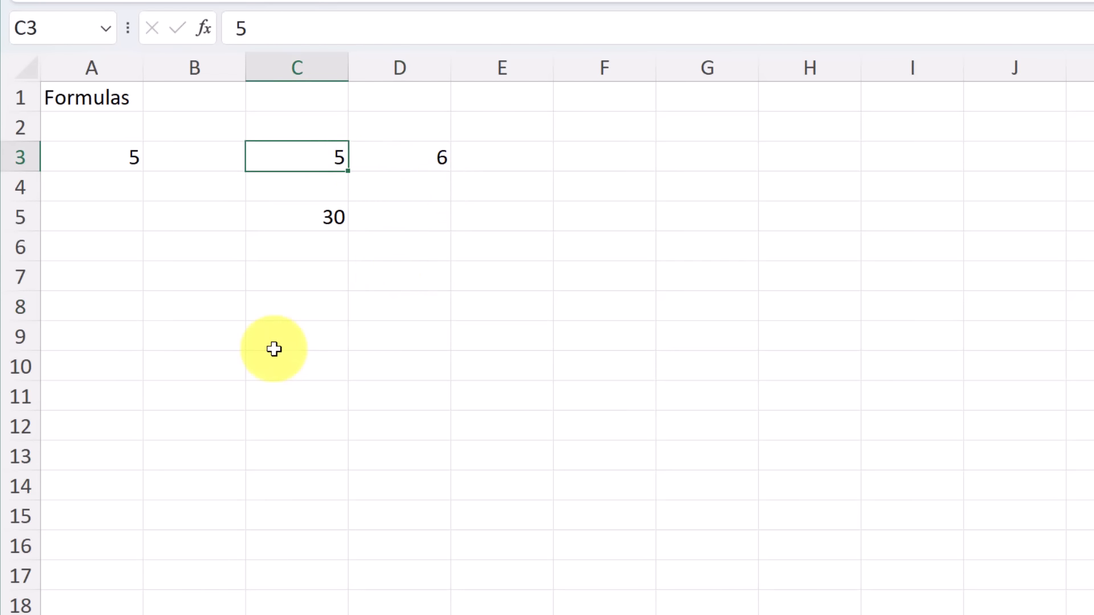
text(10)
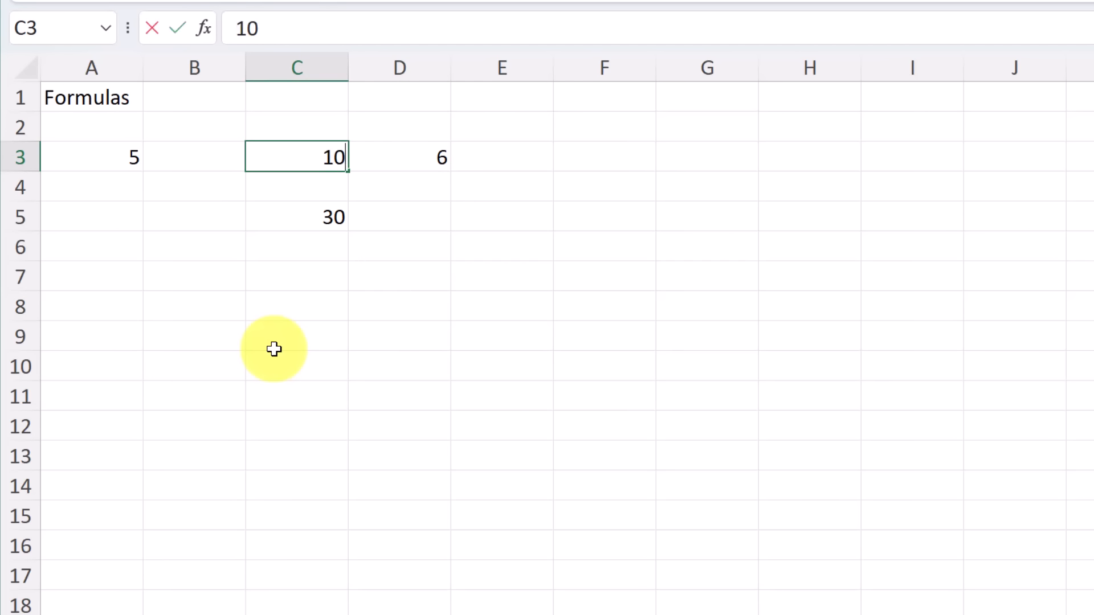
key(Return)
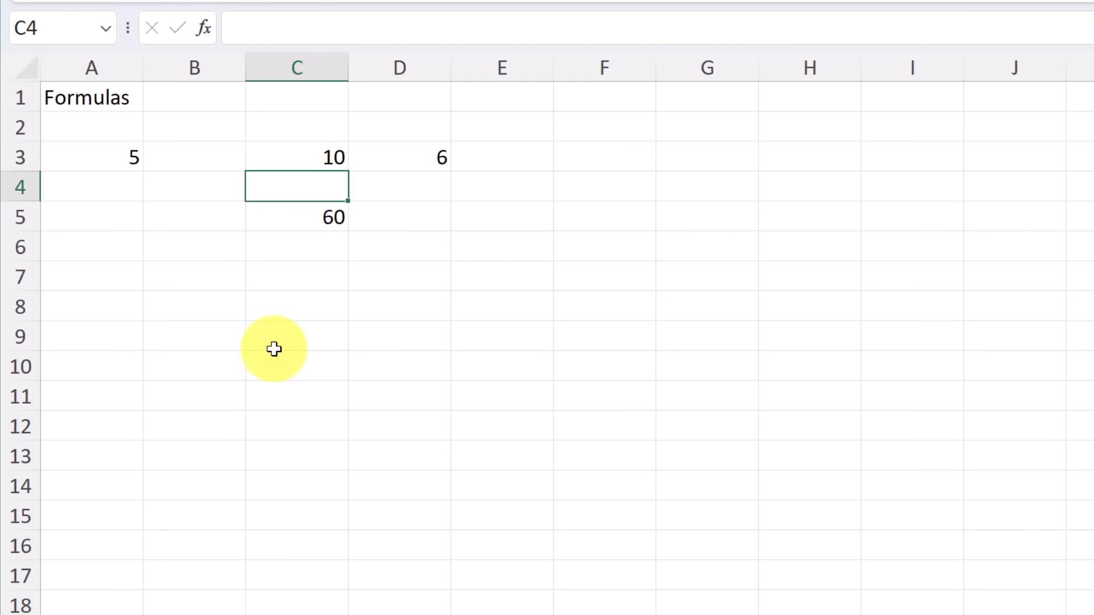
click(330, 214)
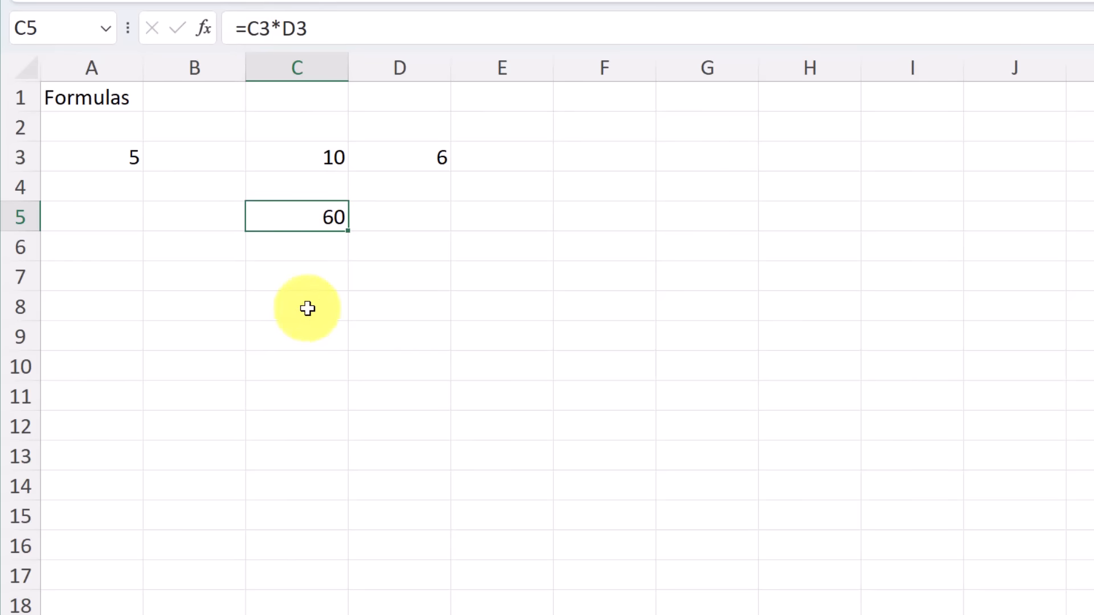
click(323, 266)
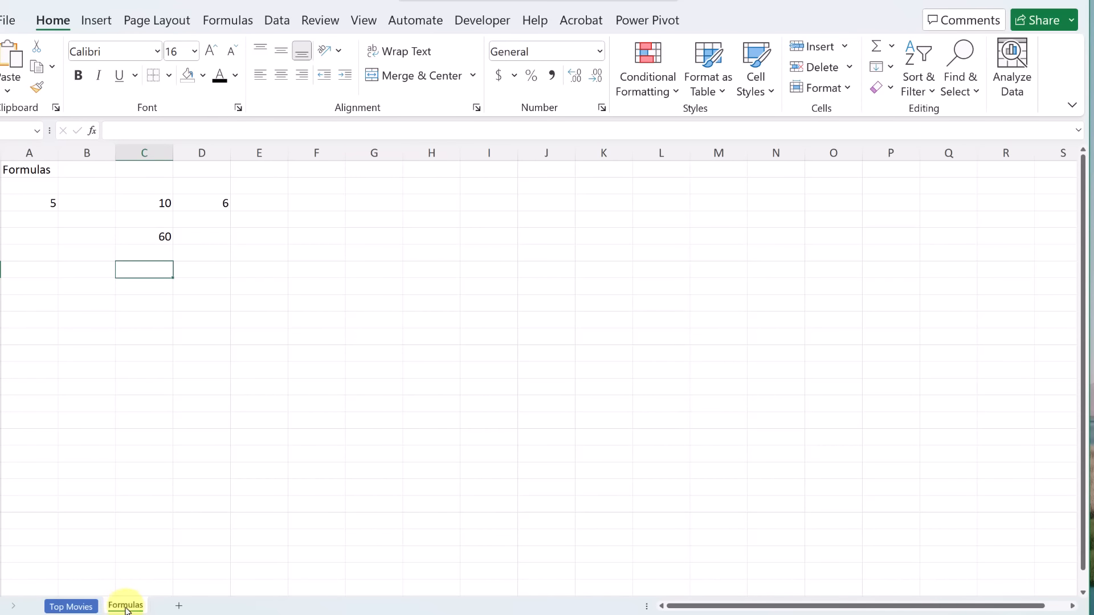
Step: Go to the Top Movies sheet and select the entire Year column
click(71, 606)
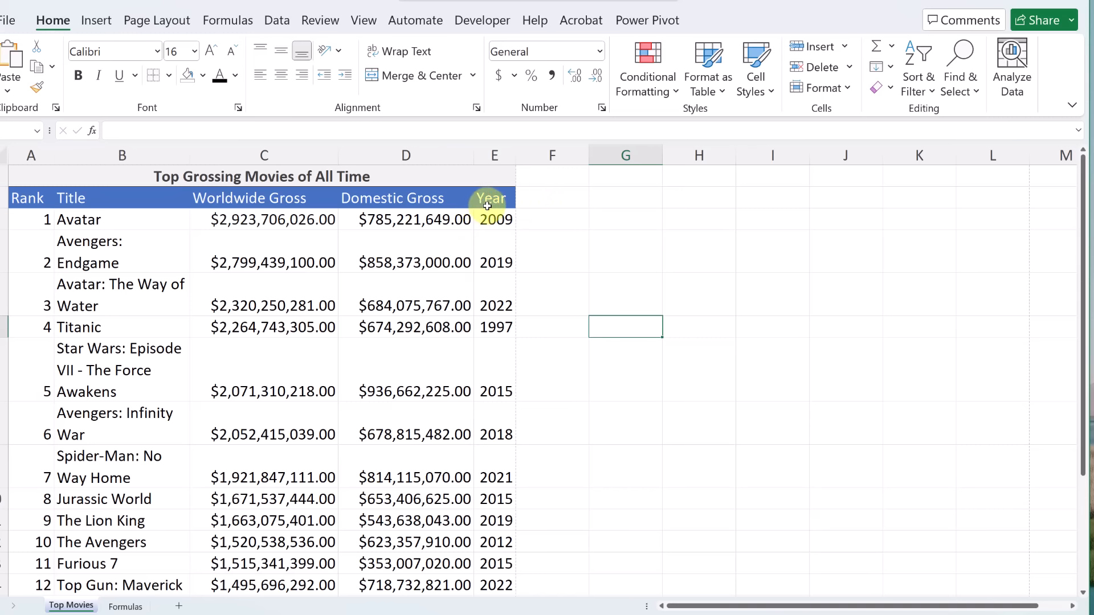
click(496, 158)
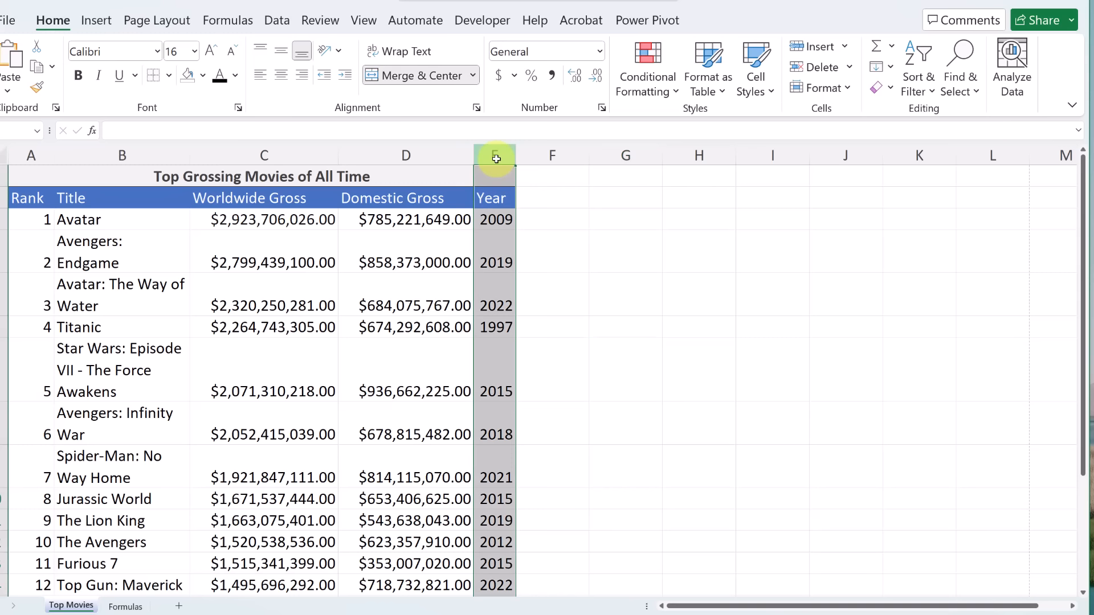
Step: Insert a blank column between the Domestic Gross and Year columns
right_click(499, 156)
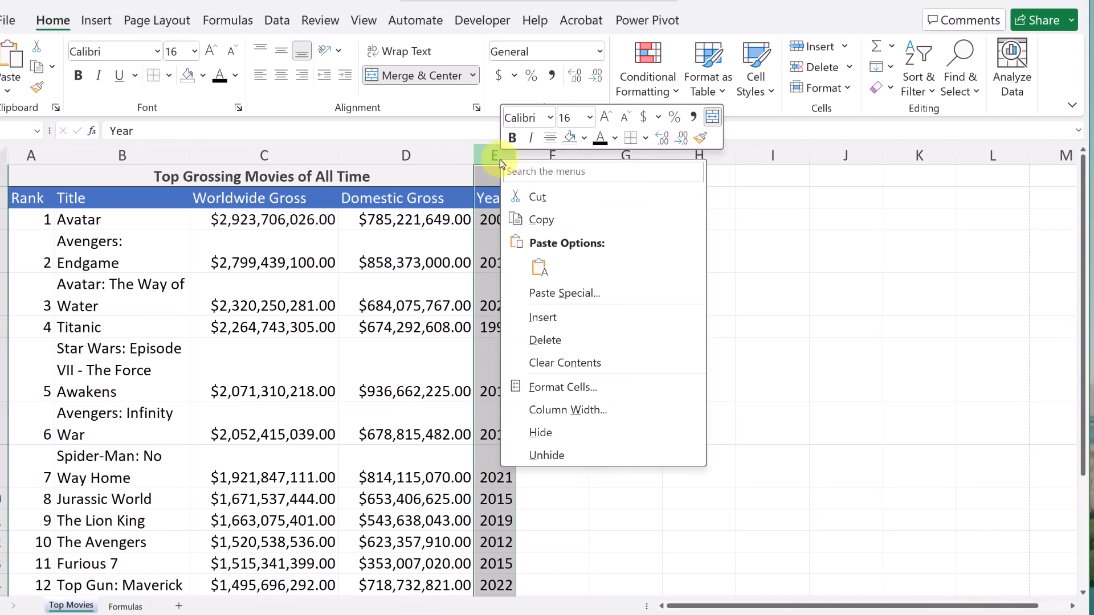
click(558, 317)
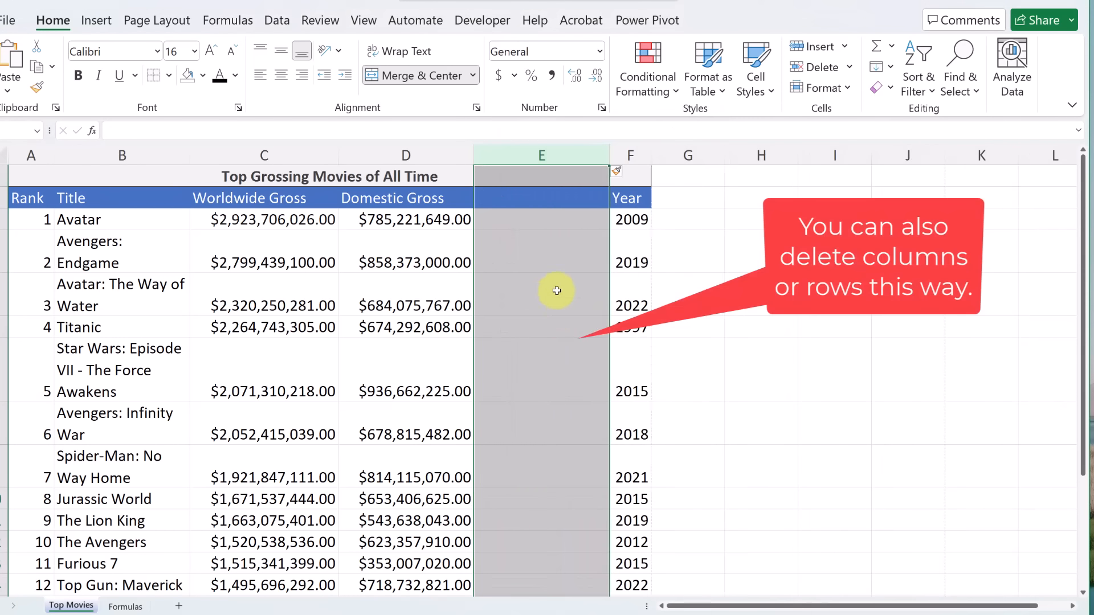
click(551, 300)
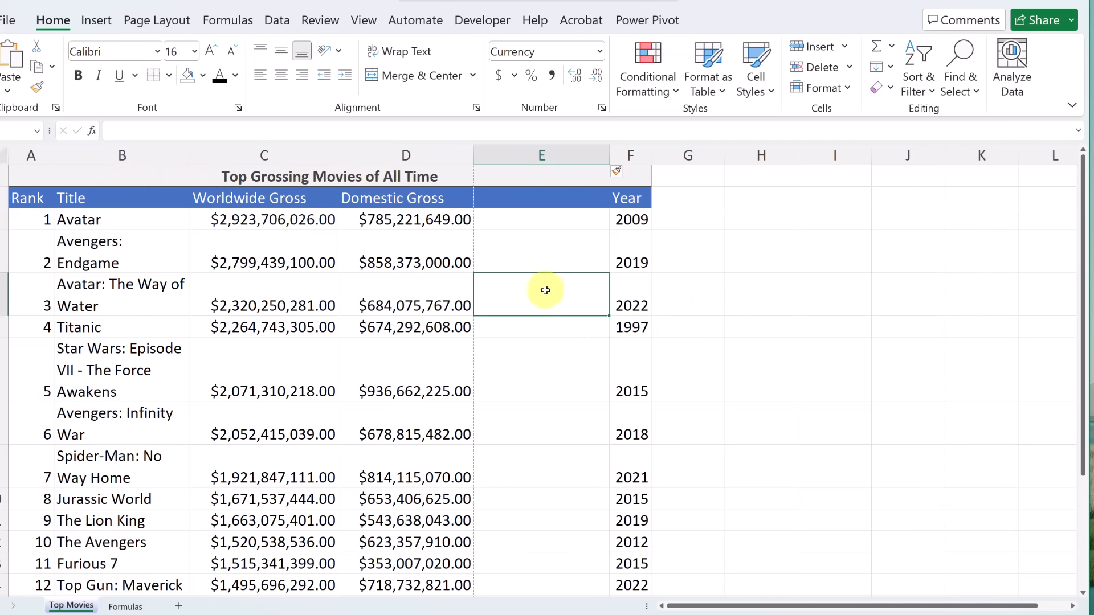
click(528, 226)
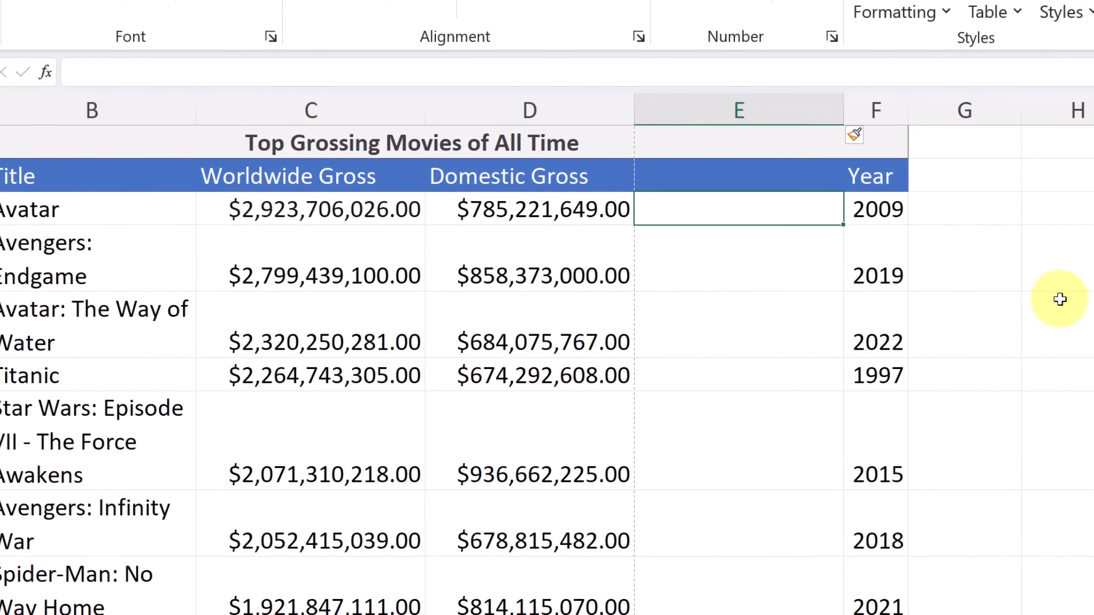
Step: Enter the header "Foreign Gross" in cell E2 of the blank column and center it horizontally
double_click(724, 182)
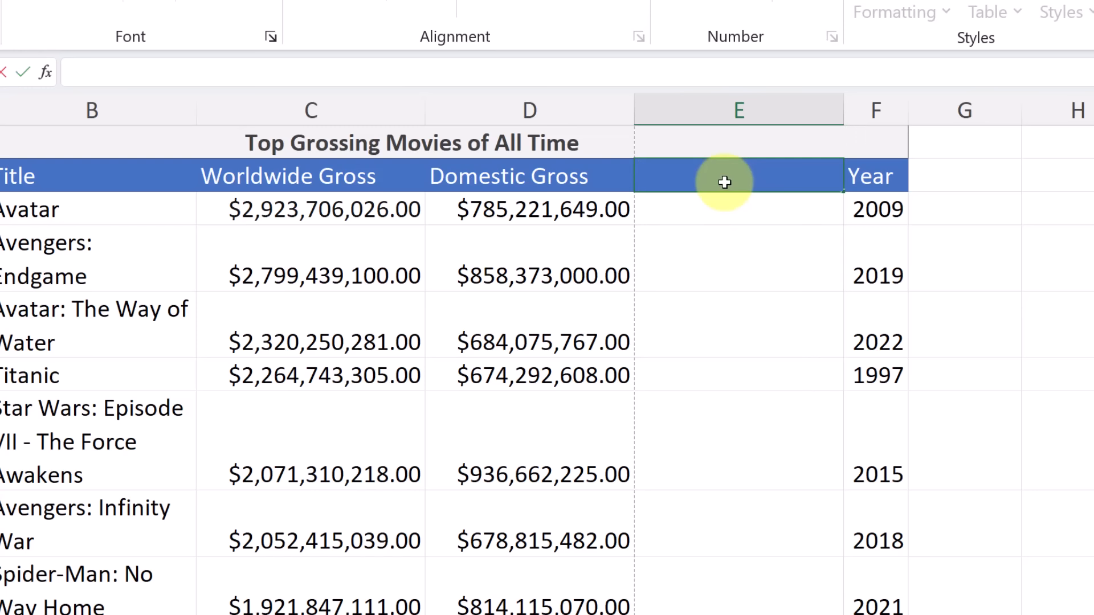
text(Fore)
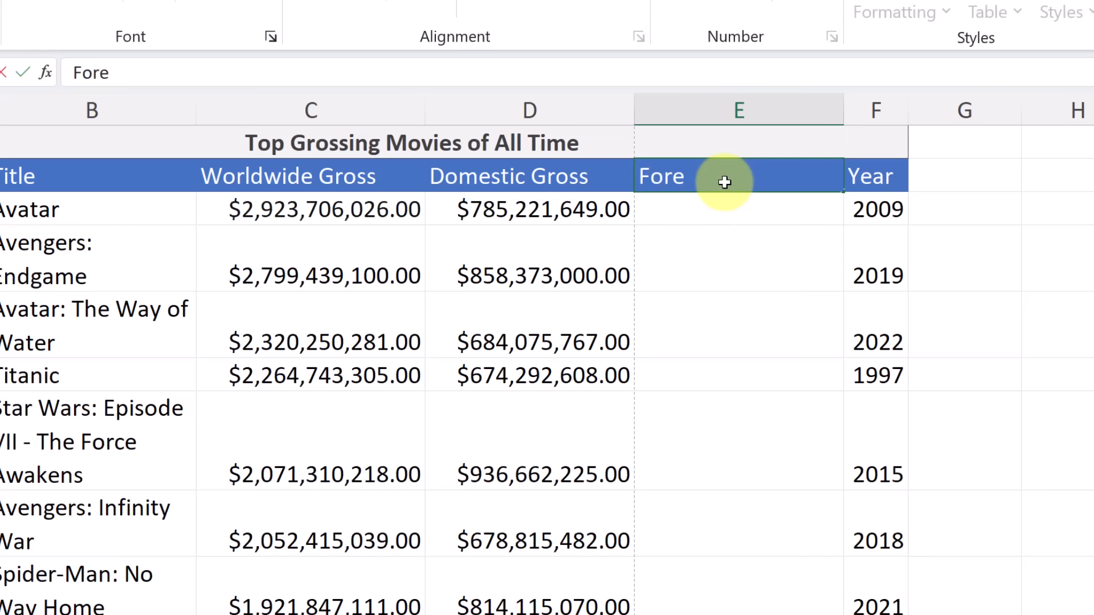
text(ign Gross)
key(Return)
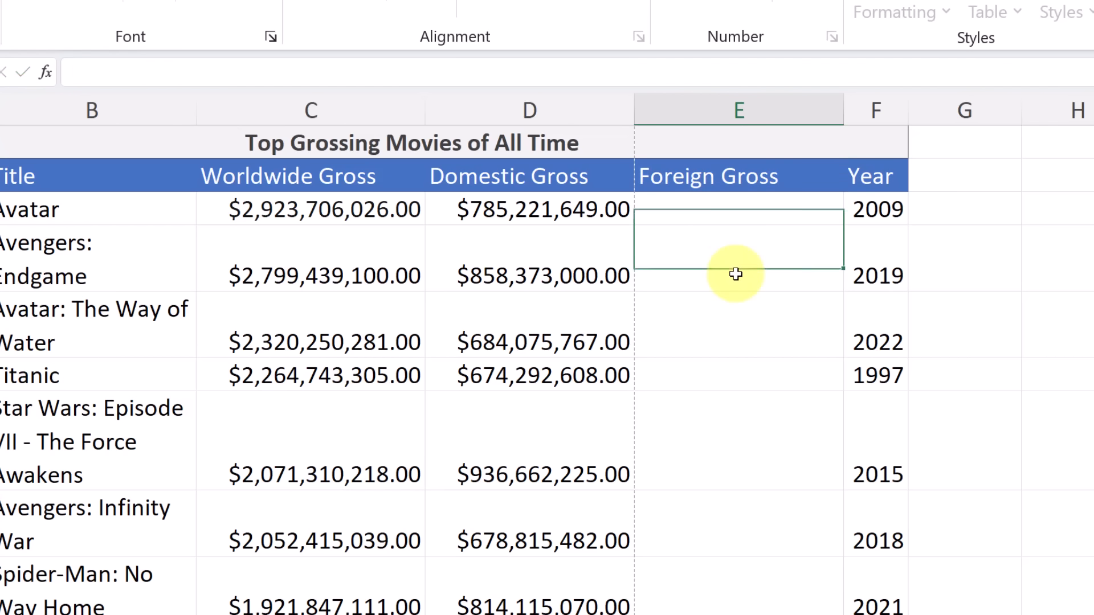
click(735, 212)
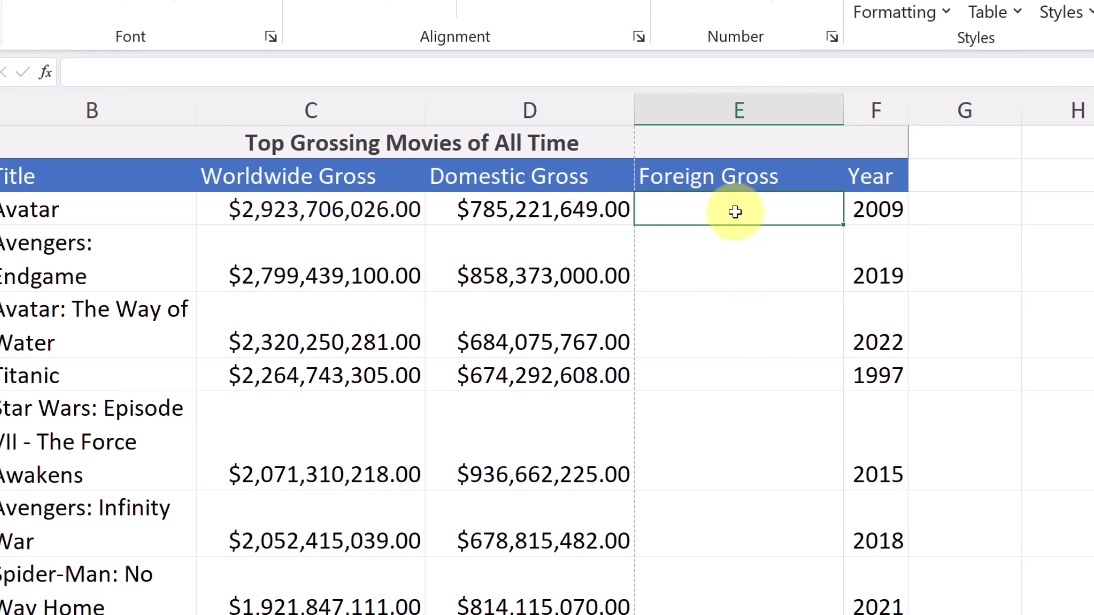
click(729, 176)
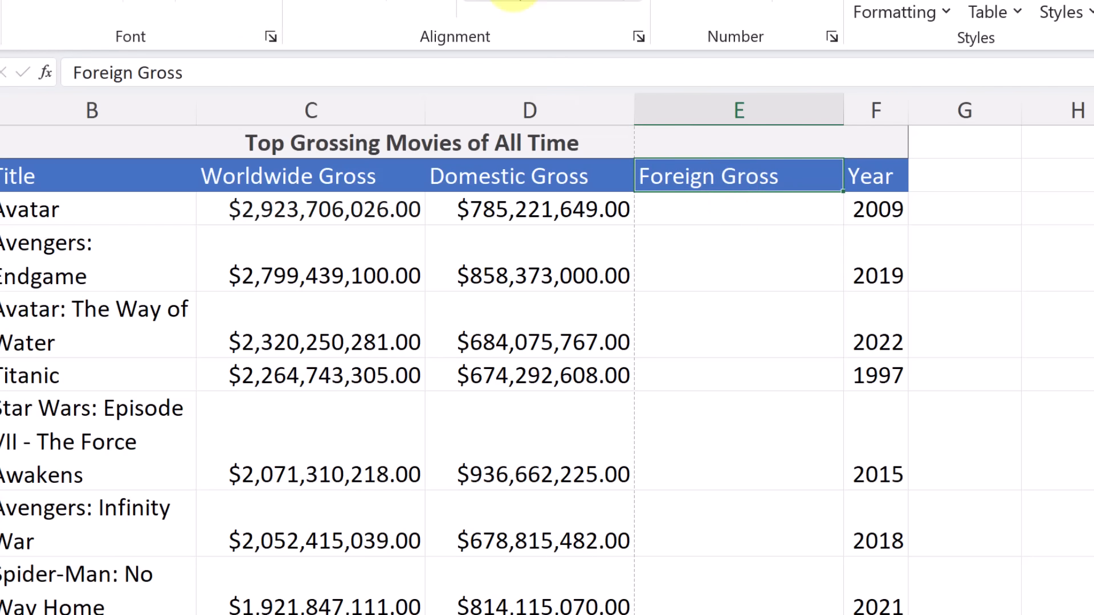
click(337, 2)
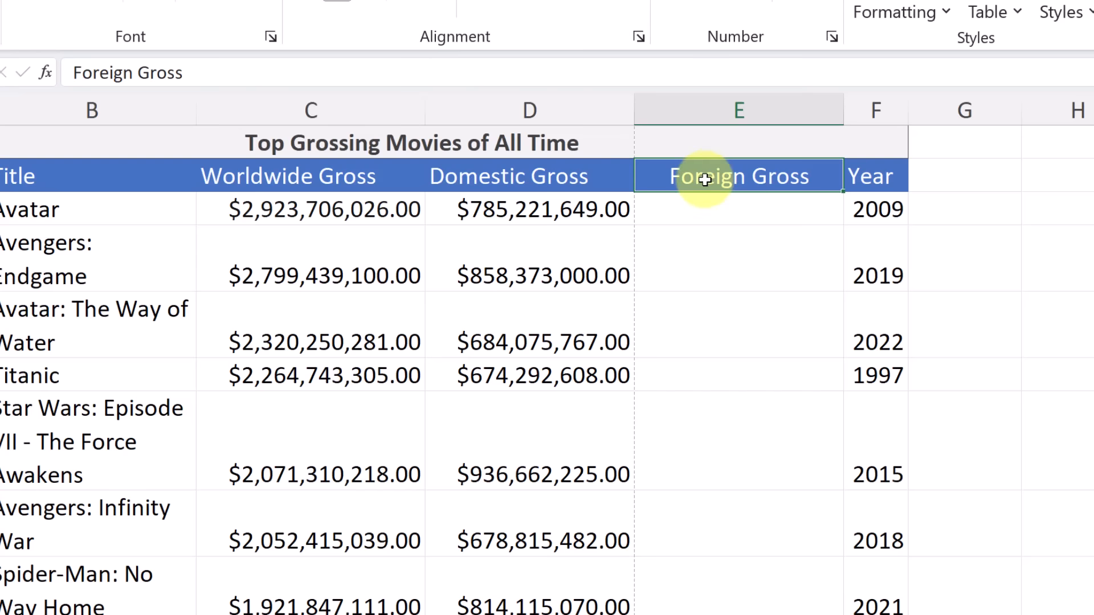
Step: Calculate Avatar's foreign gross in cell E3 with the formula =C3-D3
click(742, 212)
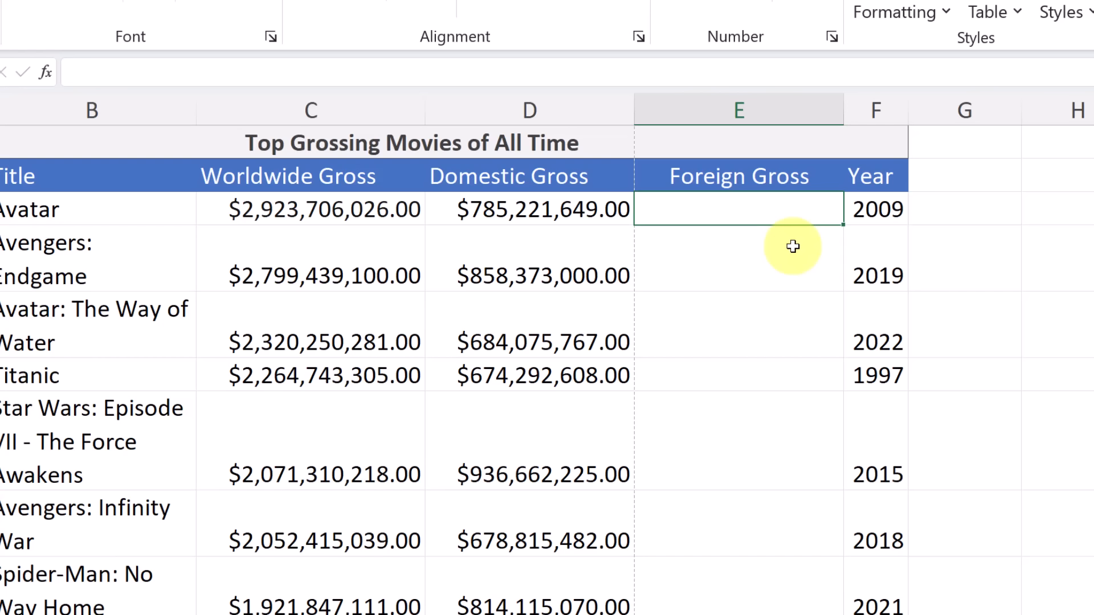
text(=)
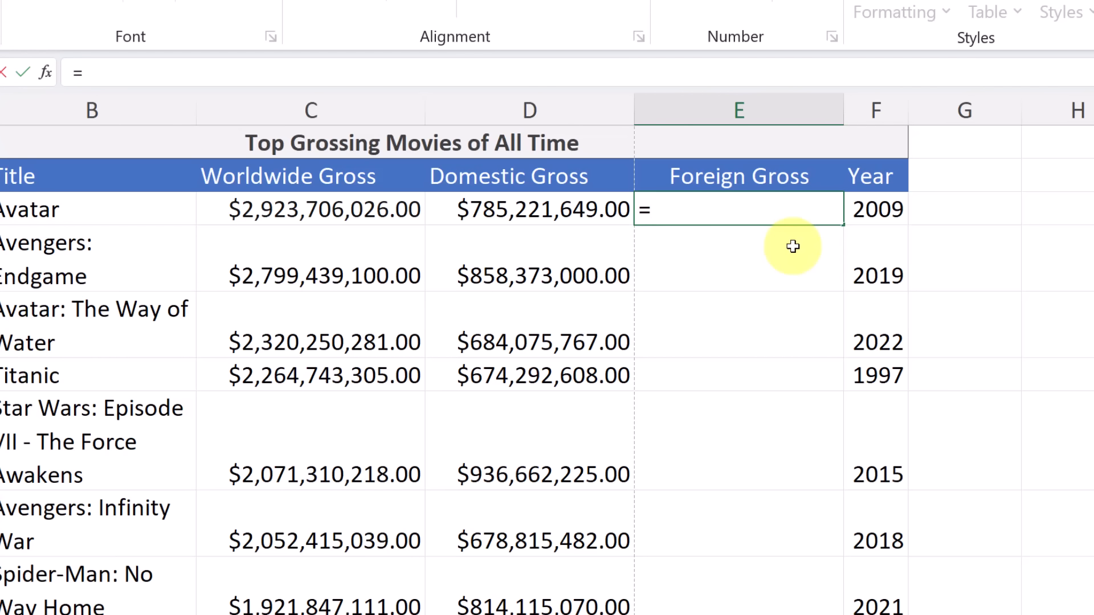
click(302, 212)
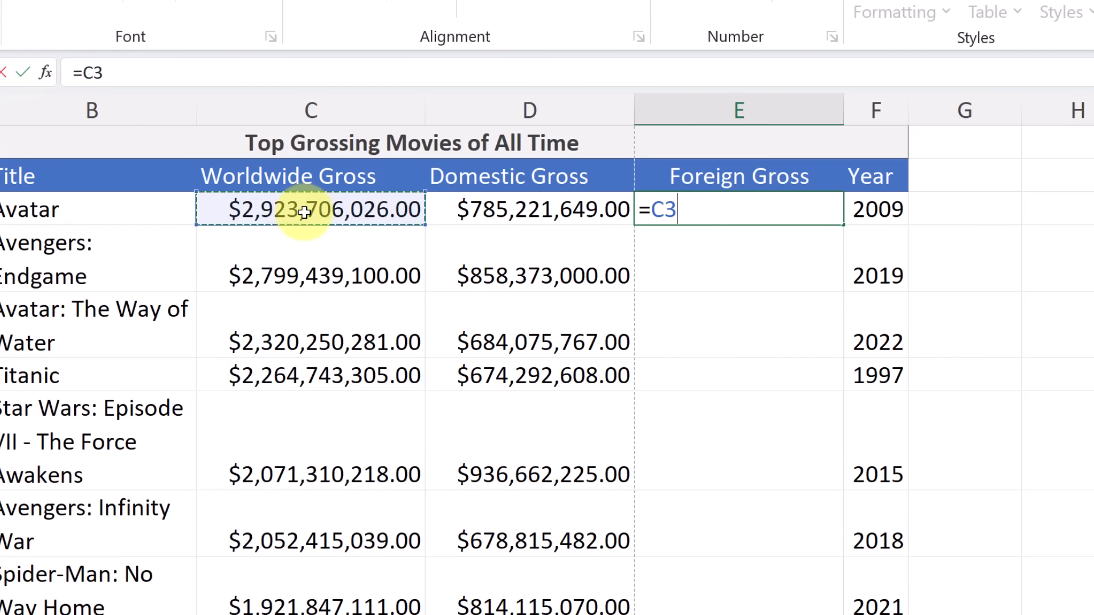
text(-)
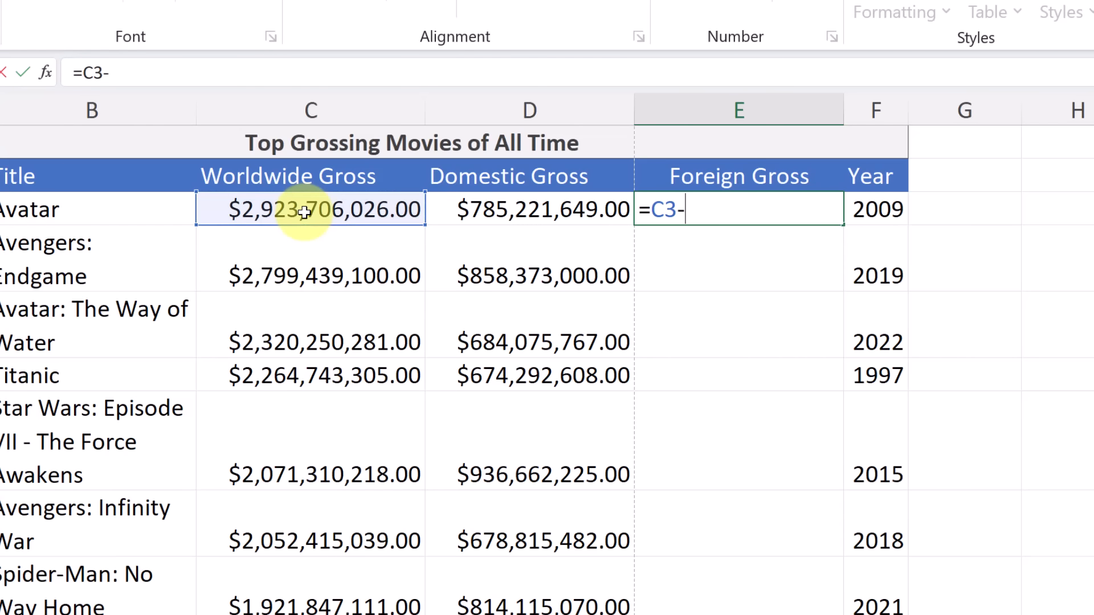
click(524, 215)
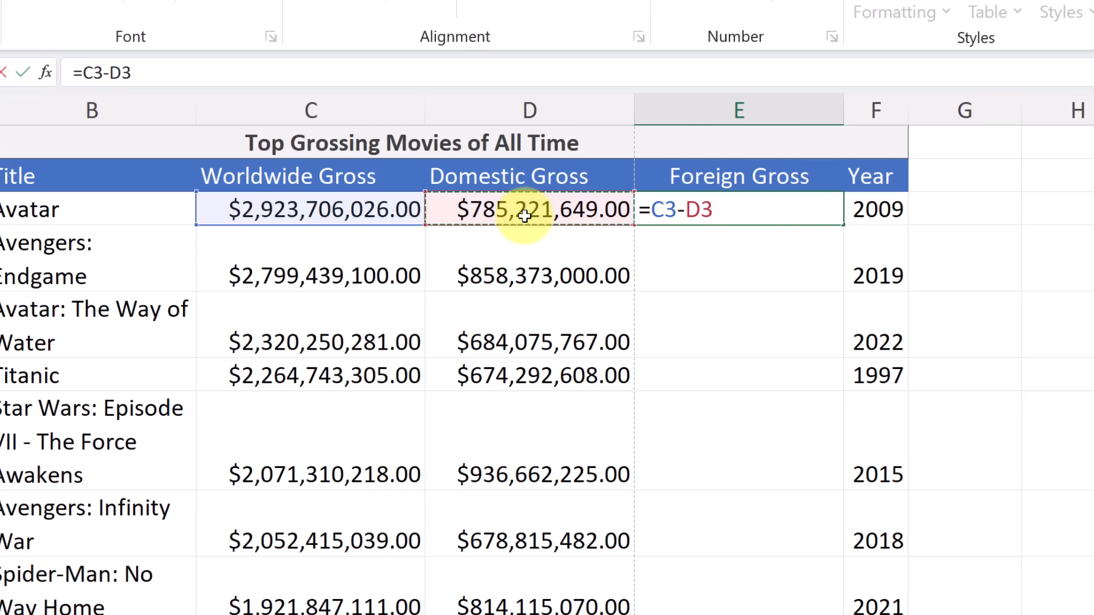
key(Return)
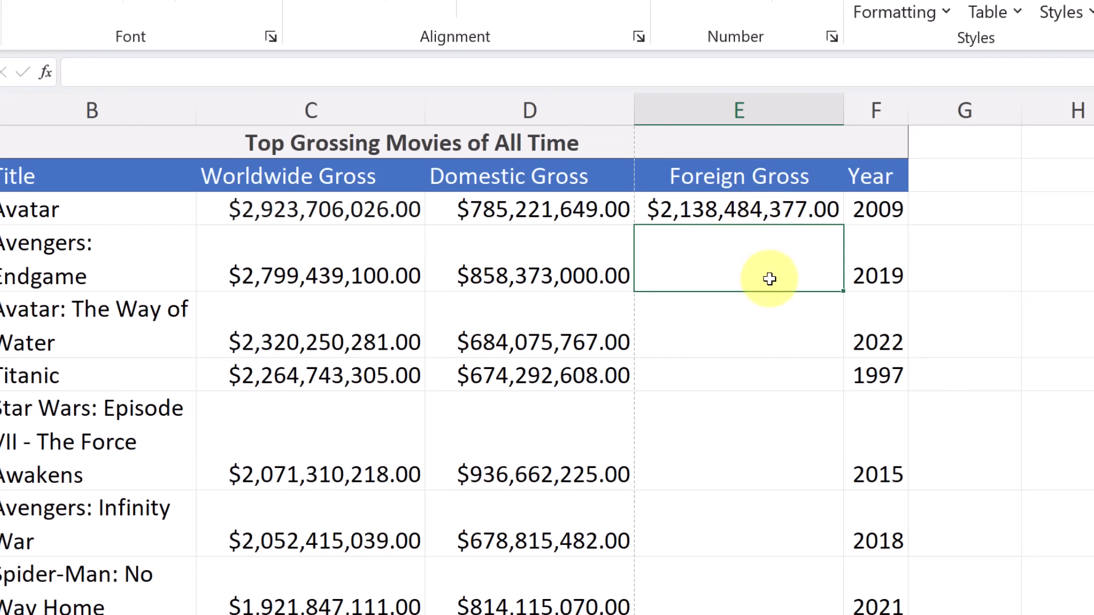
Step: Fill the foreign gross formula from cell E3 down through the last movie in row 17
click(776, 208)
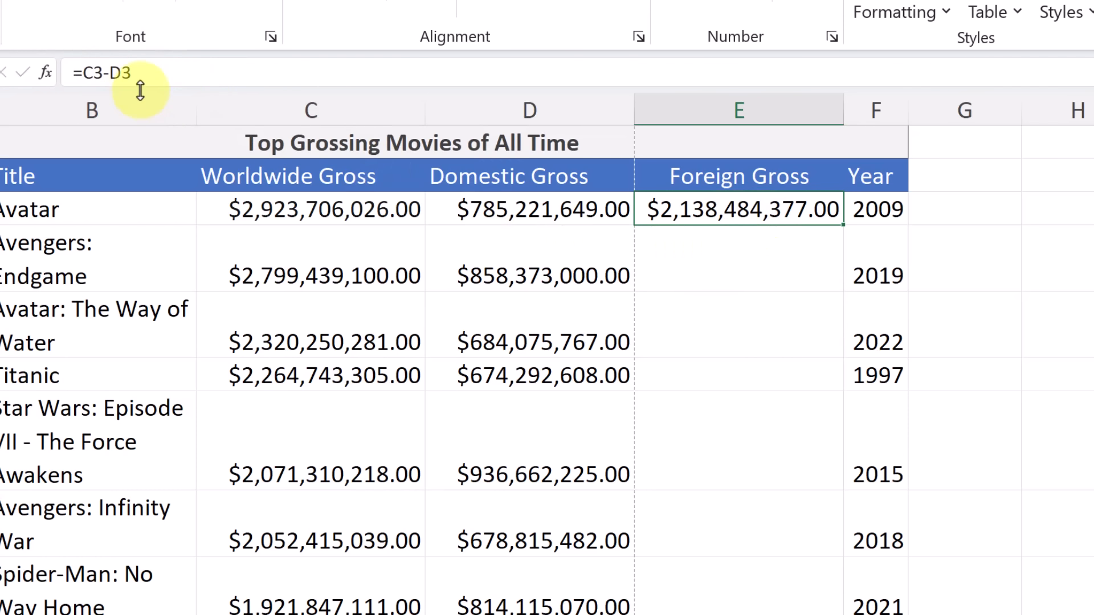
scroll(817, 282, down, 1)
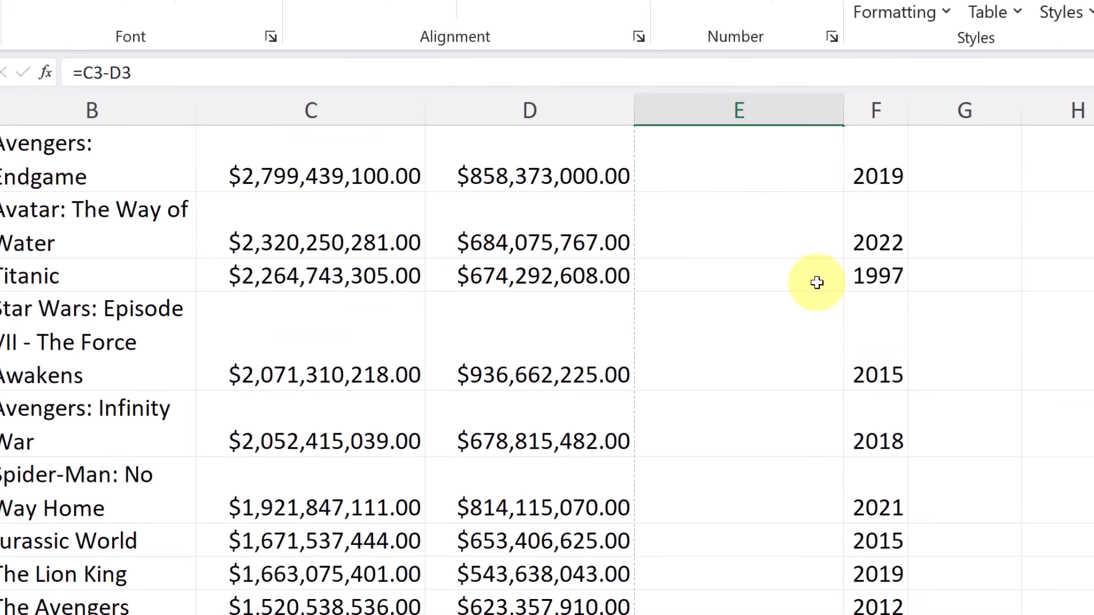
scroll(817, 284, up, 1)
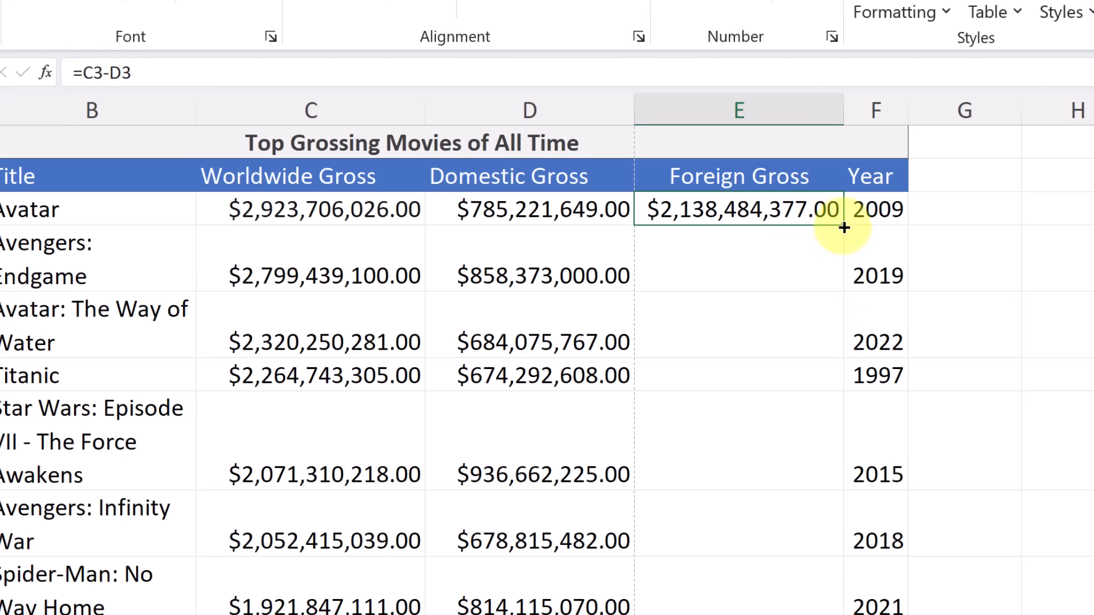
mouse_move(844, 226)
mouse_down()
mouse_move(838, 463)
mouse_move(833, 226)
mouse_up()
double_click(845, 227)
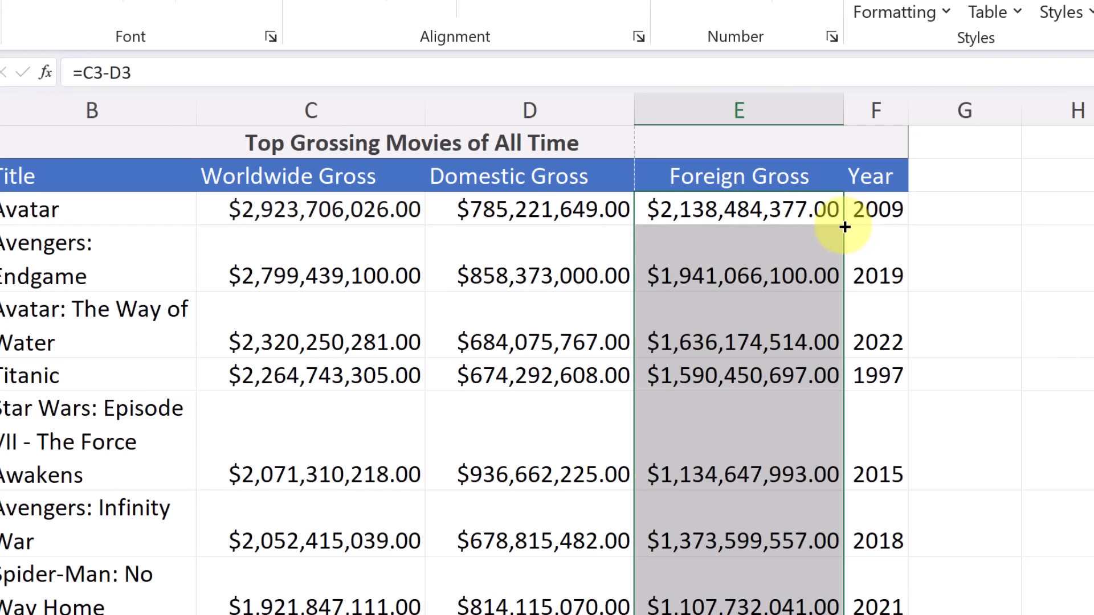
scroll(758, 273, down, 2)
scroll(771, 233, down, 1)
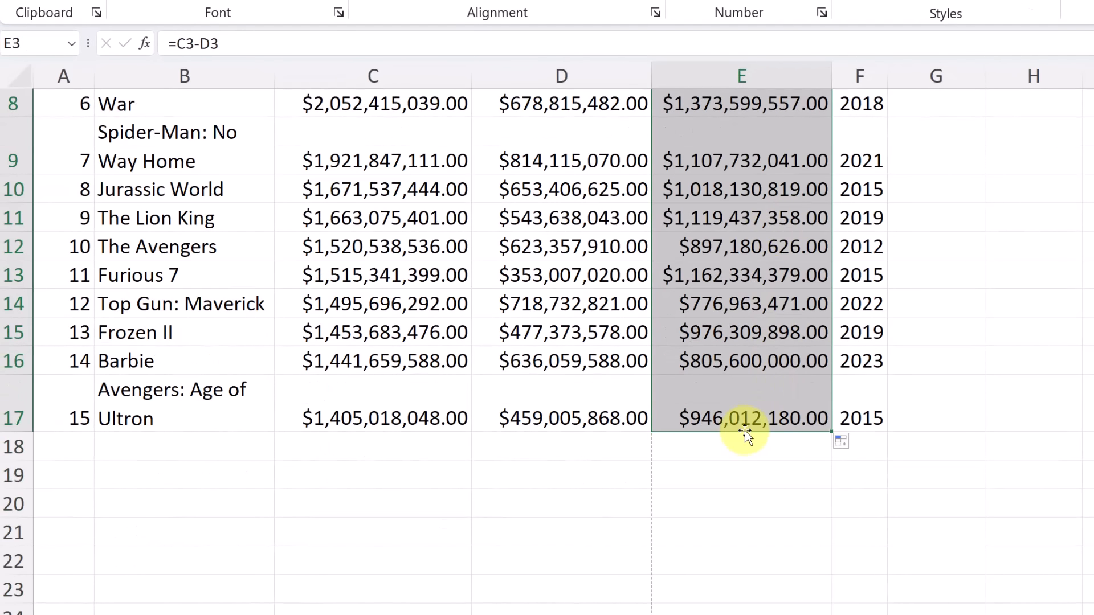
scroll(745, 436, up, 3)
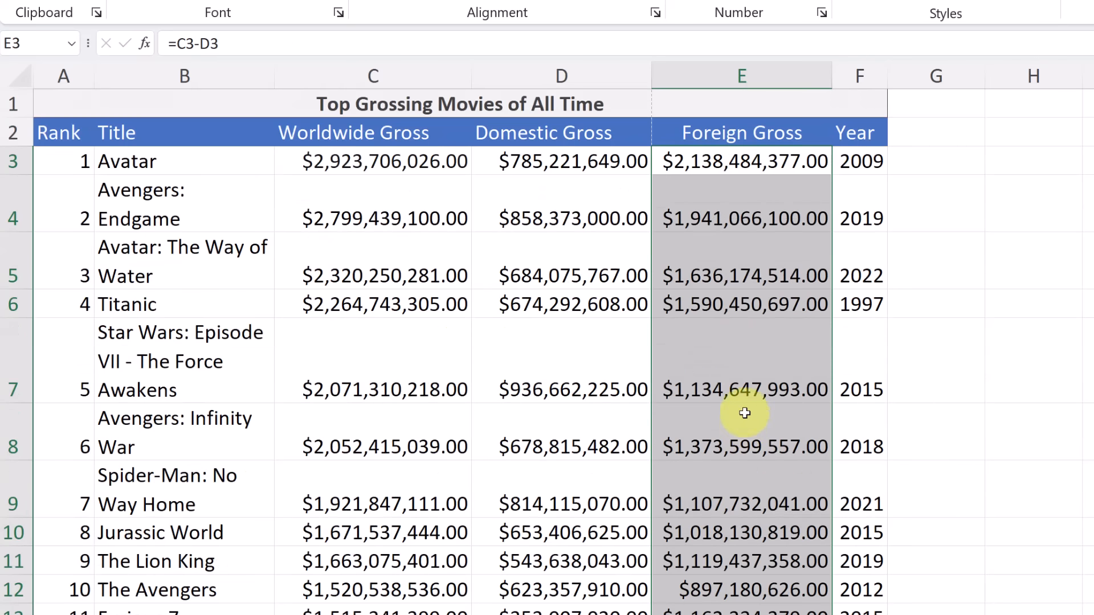
Step: Examine the formulas in the Foreign Gross cells E3 to E8 and compare their row references
click(735, 215)
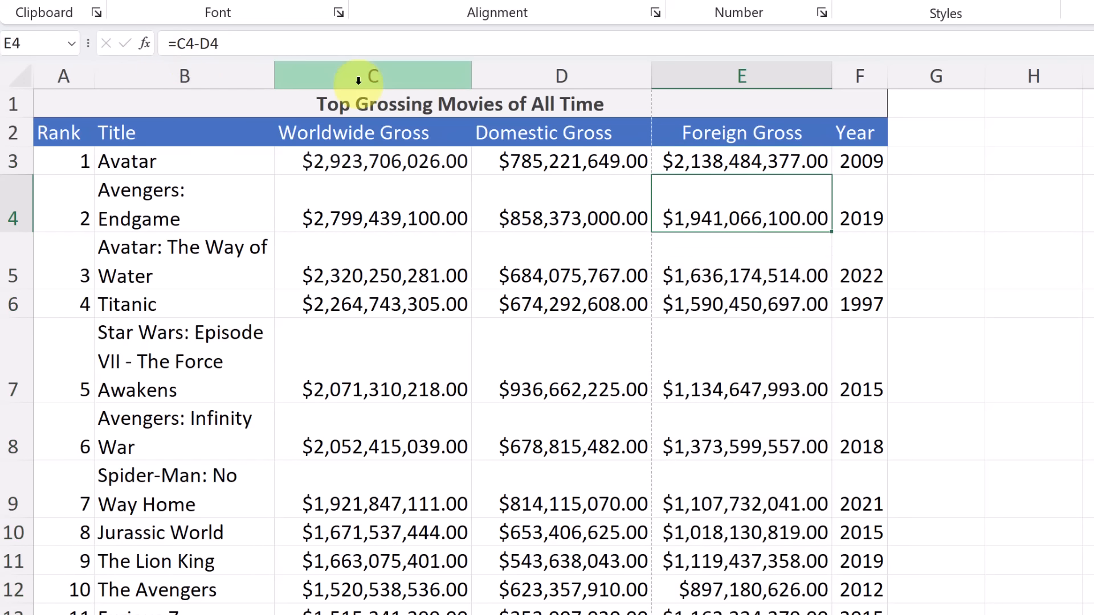
click(691, 162)
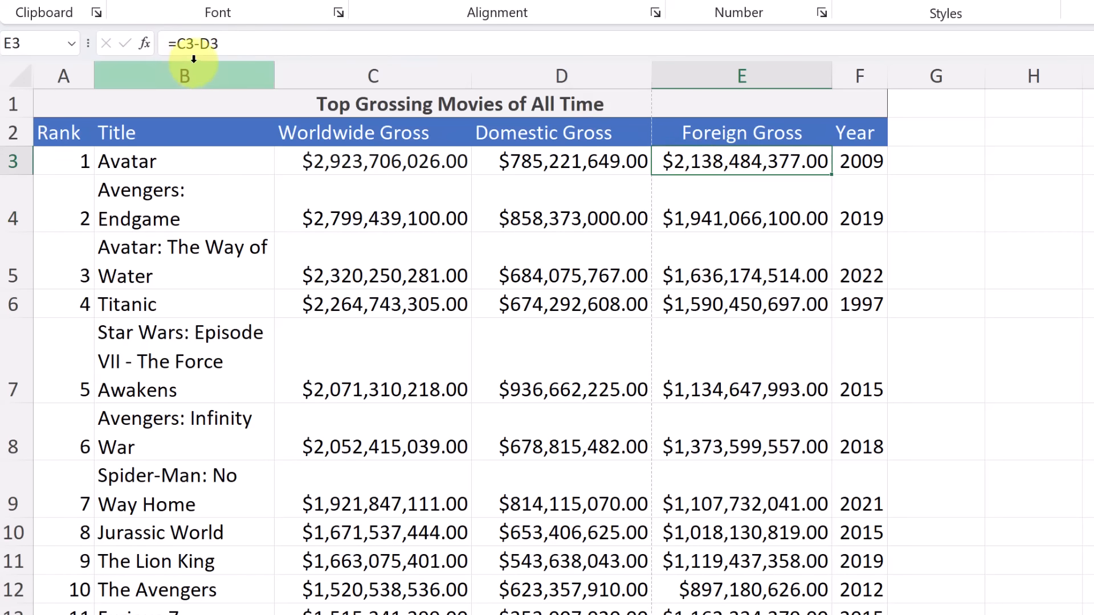
click(721, 188)
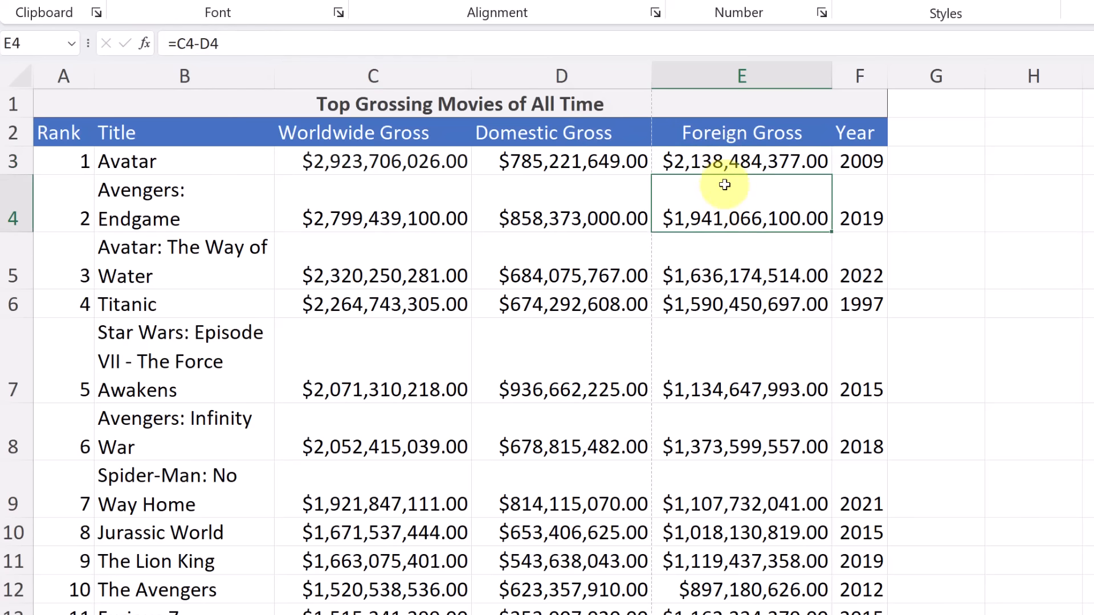
click(729, 285)
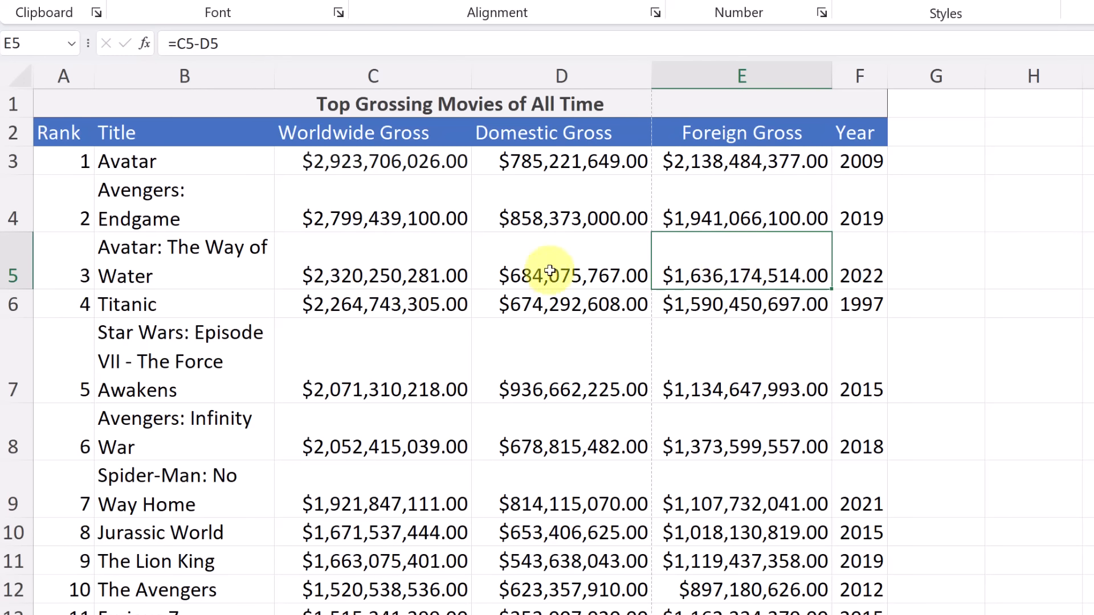
click(743, 314)
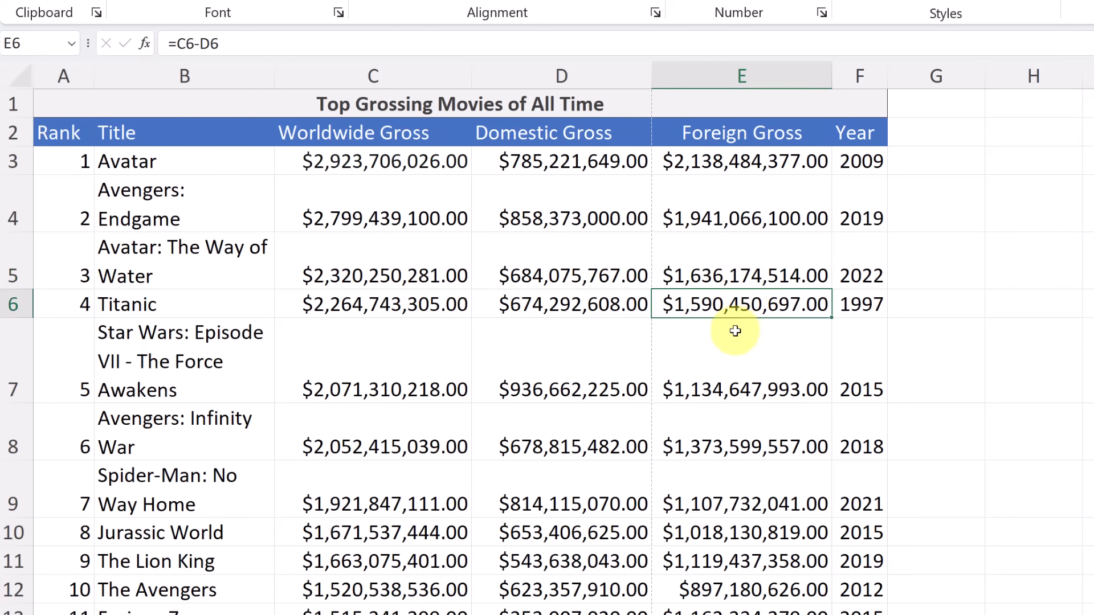
click(742, 360)
click(735, 435)
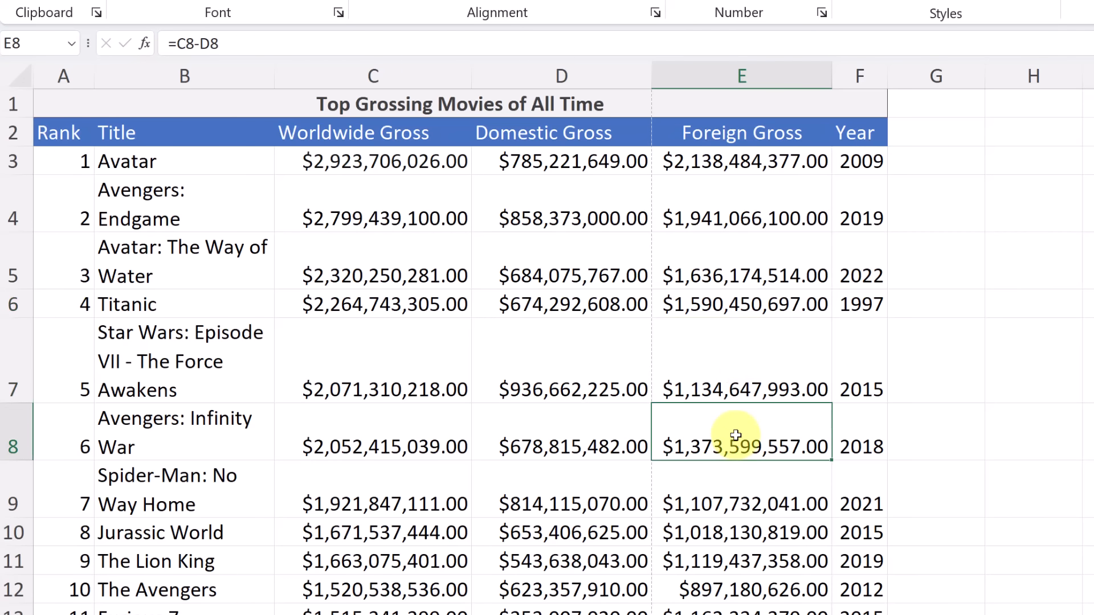
click(753, 160)
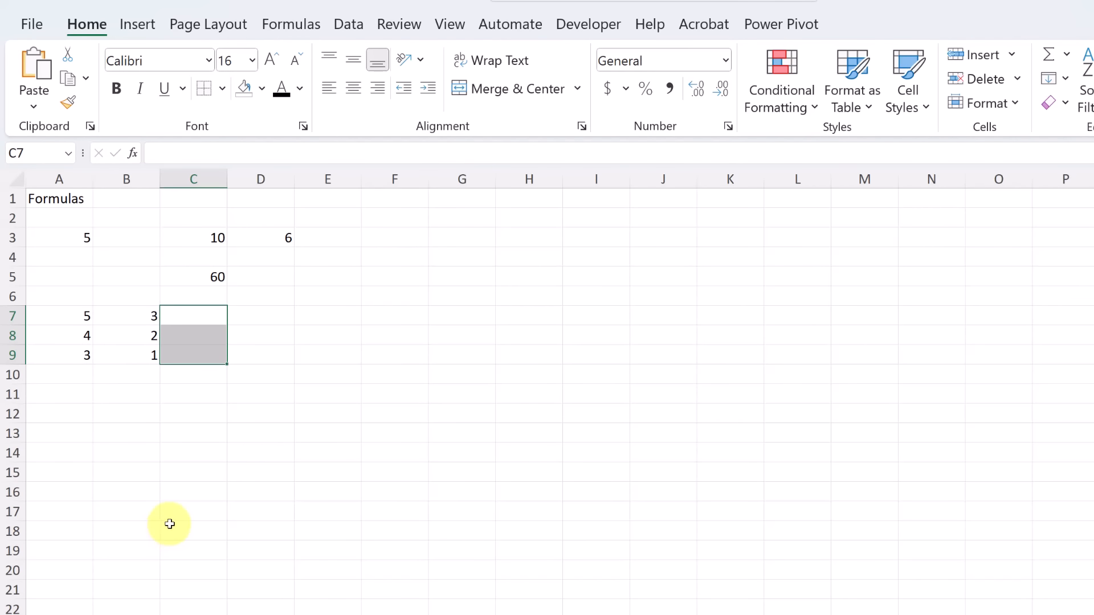
Step: Enter the formula =A7*B7-D3 in cell C7 of the practice numbers
click(170, 523)
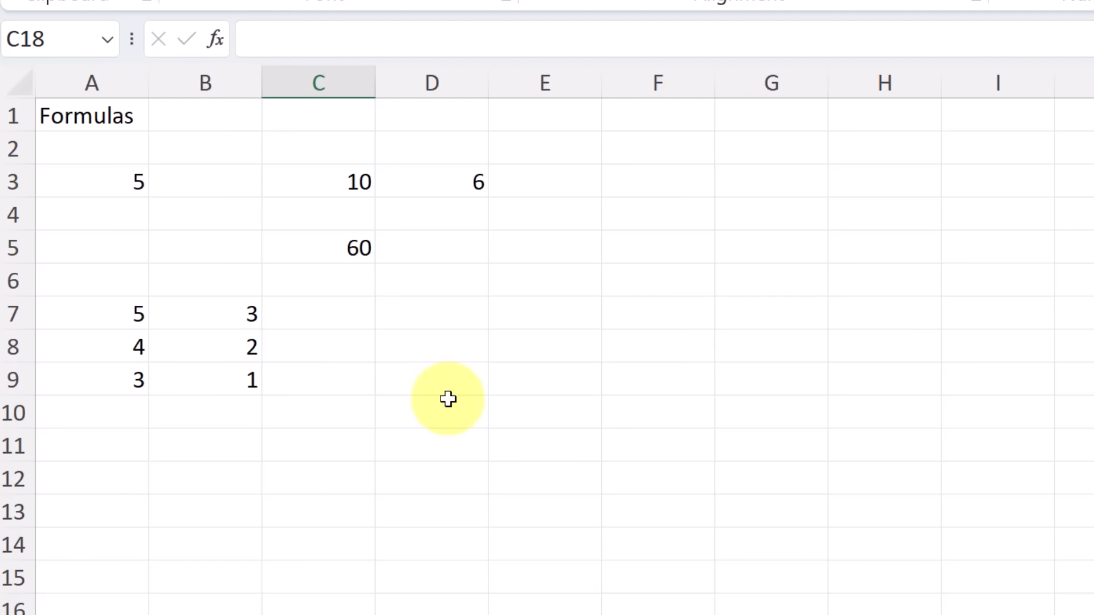
click(136, 313)
click(216, 313)
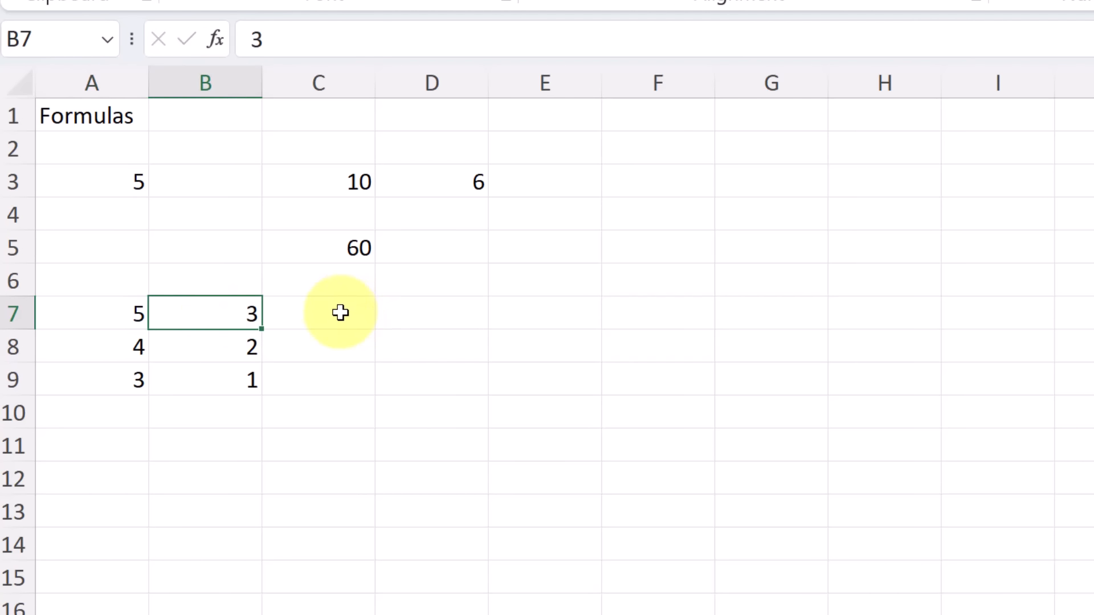
click(345, 311)
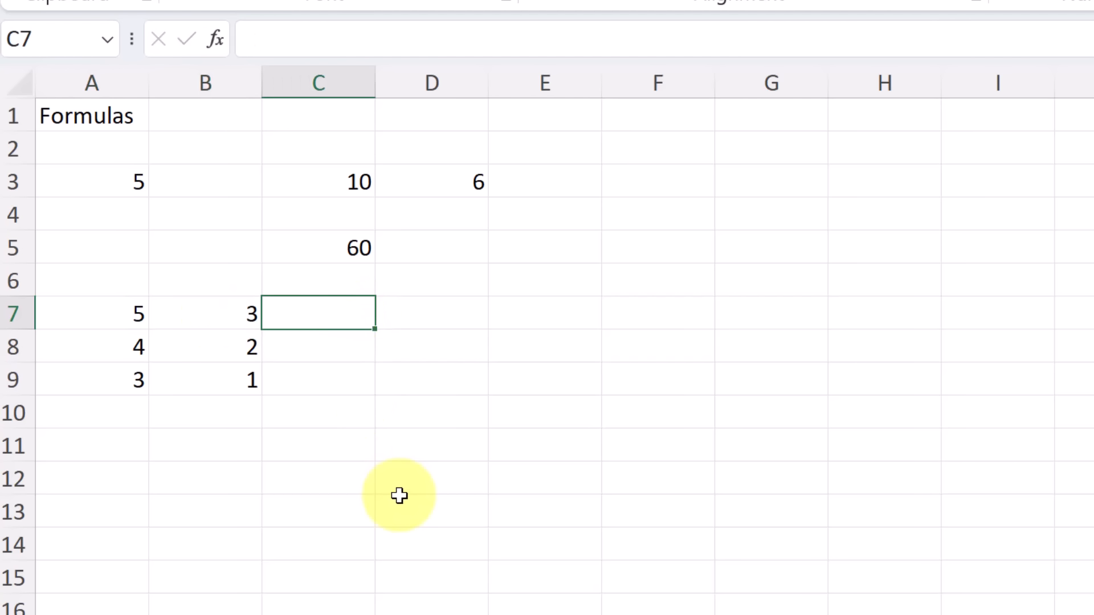
text(=)
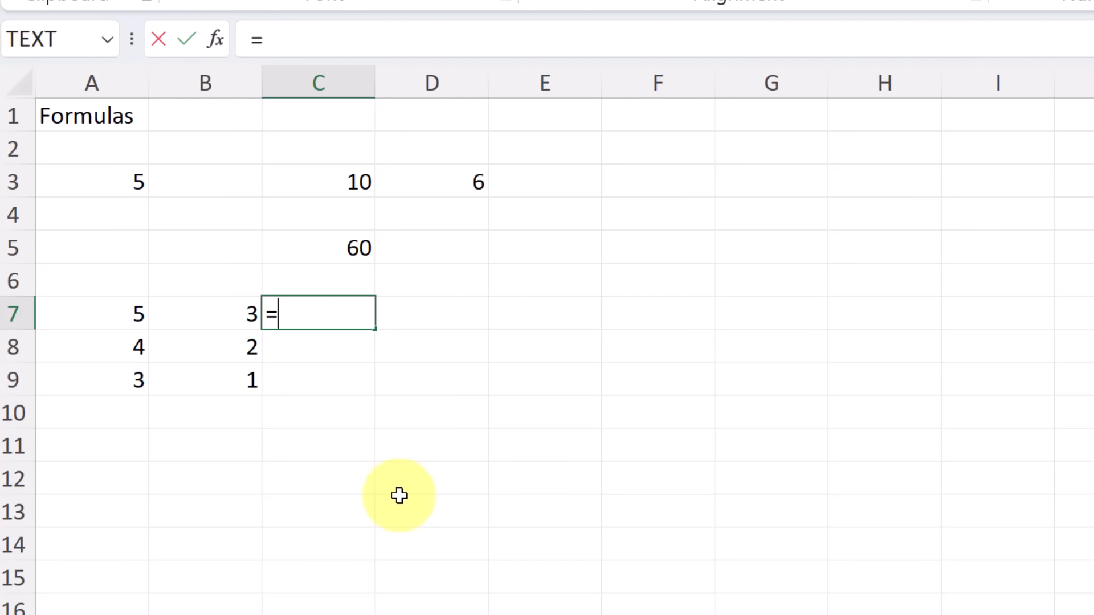
click(133, 317)
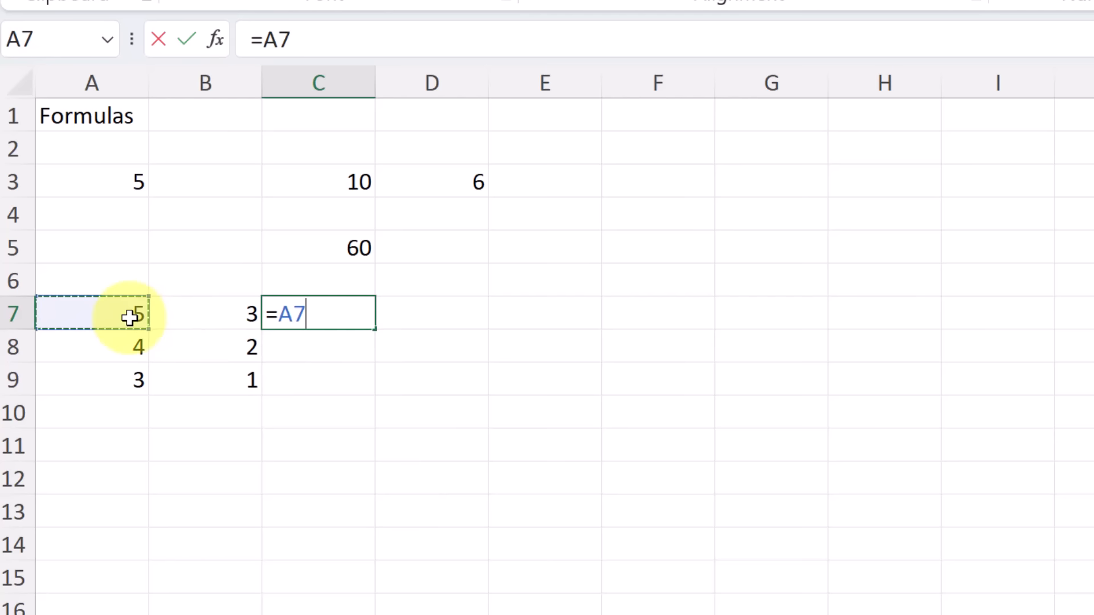
text(*)
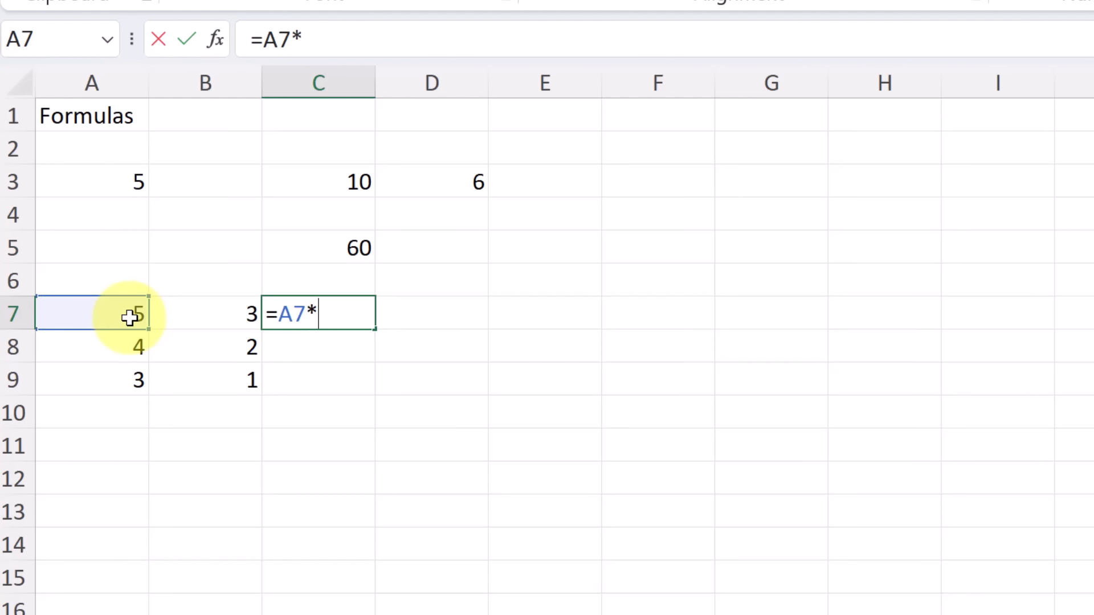
click(213, 320)
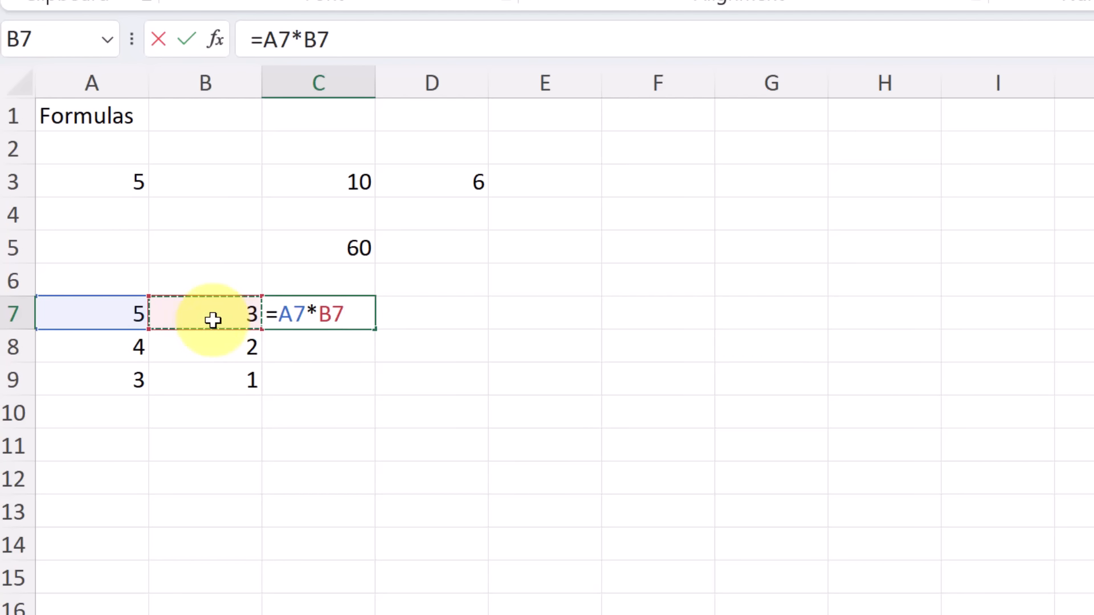
text(-)
click(478, 182)
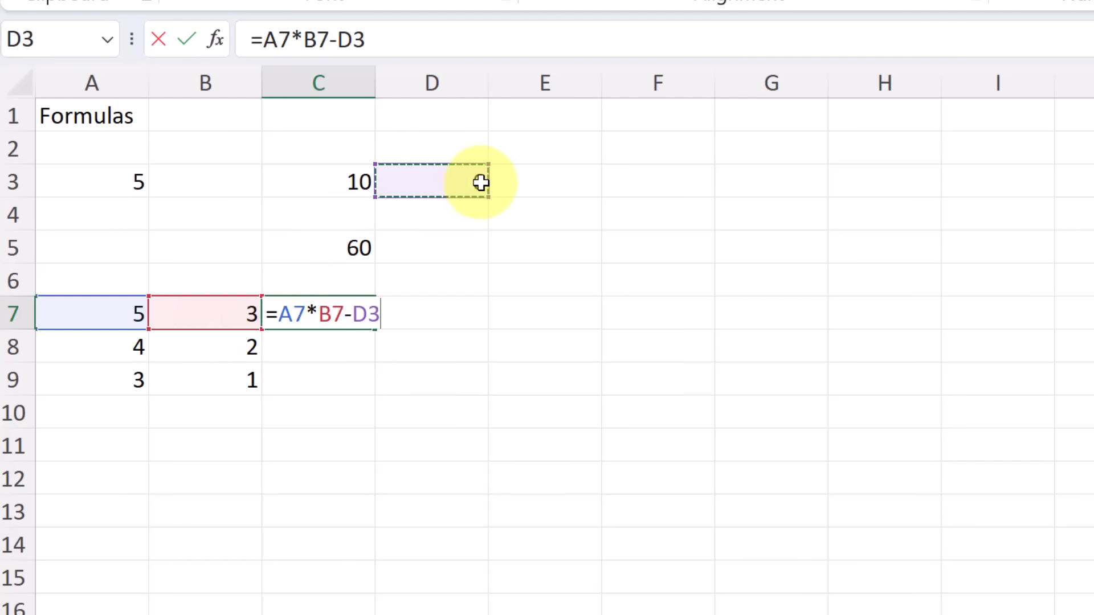
key(Return)
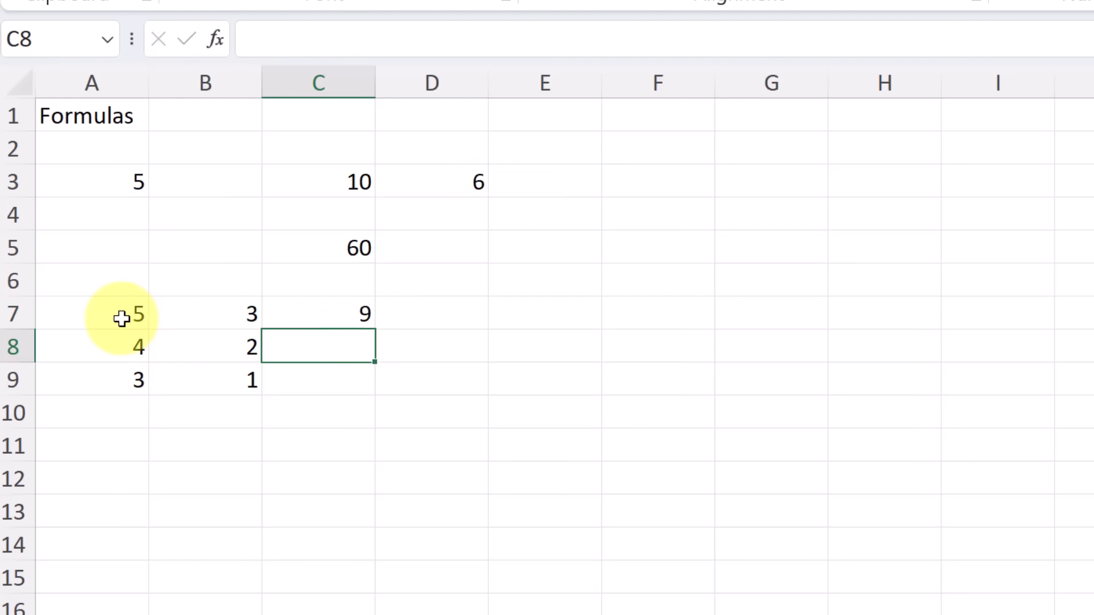
Step: Change the value in cell D3 to 4 and fill the formula from C7 down through C9
click(479, 181)
text(4)
key(Return)
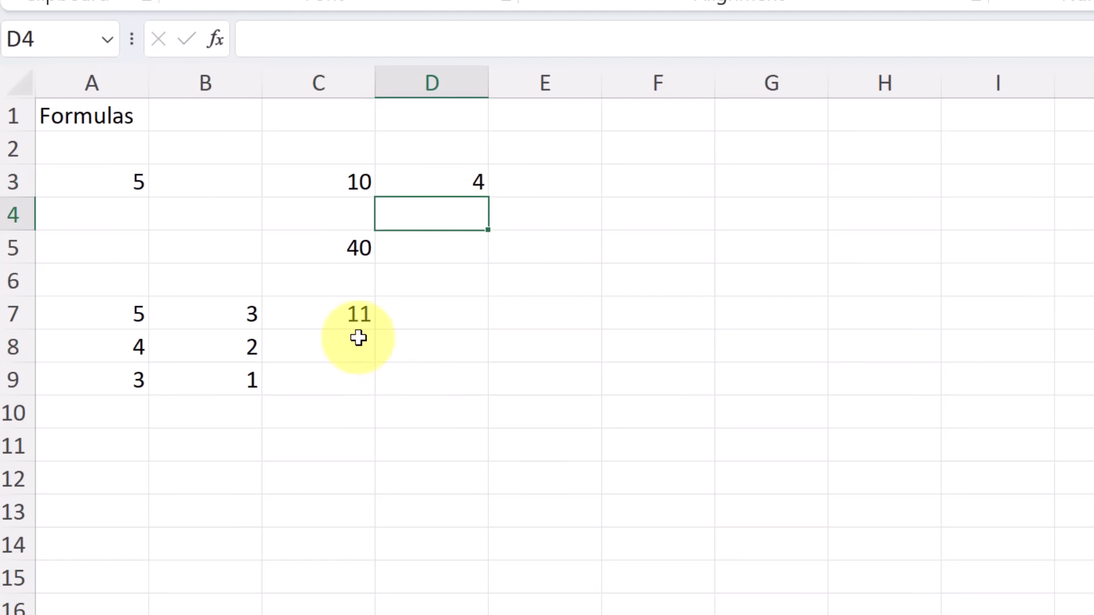
click(361, 317)
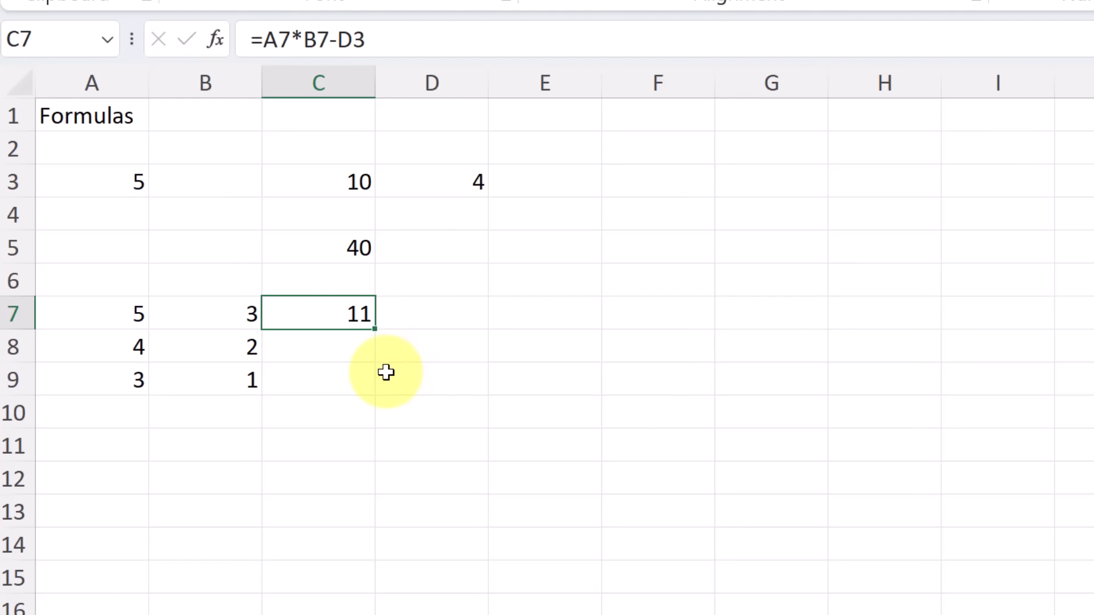
double_click(377, 332)
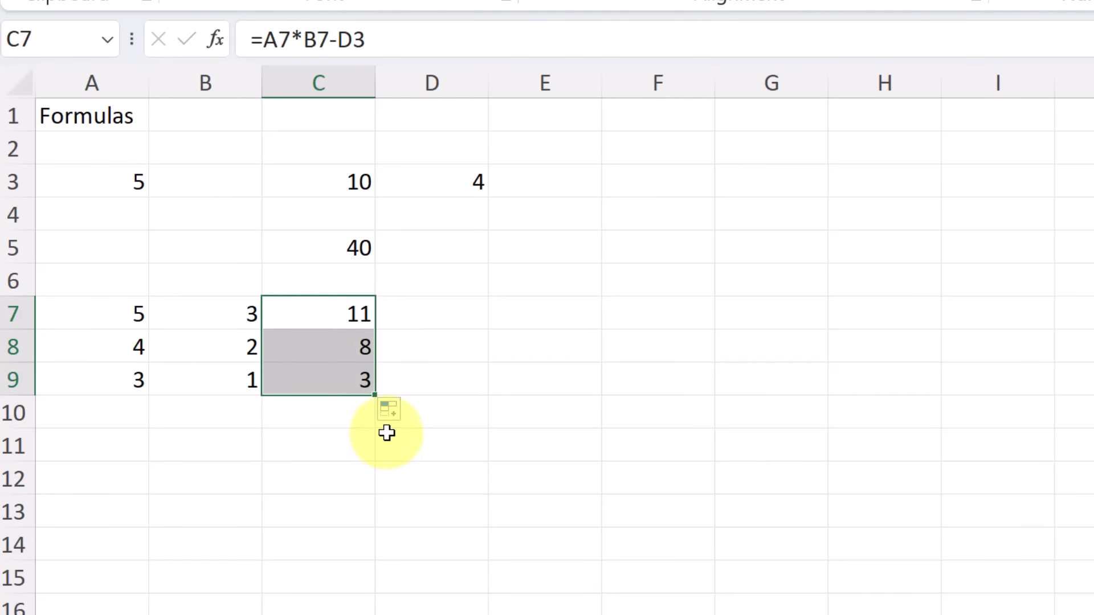
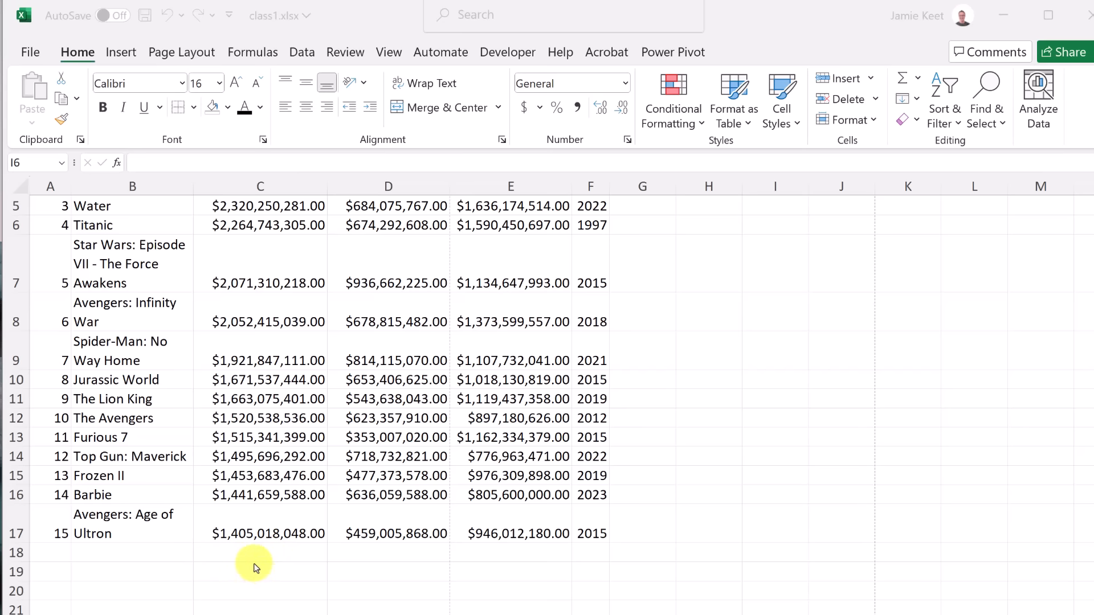
Step: Freeze the panes above row 3 of the movie table so the title and header rows stay in place
scroll(279, 562, down, 1)
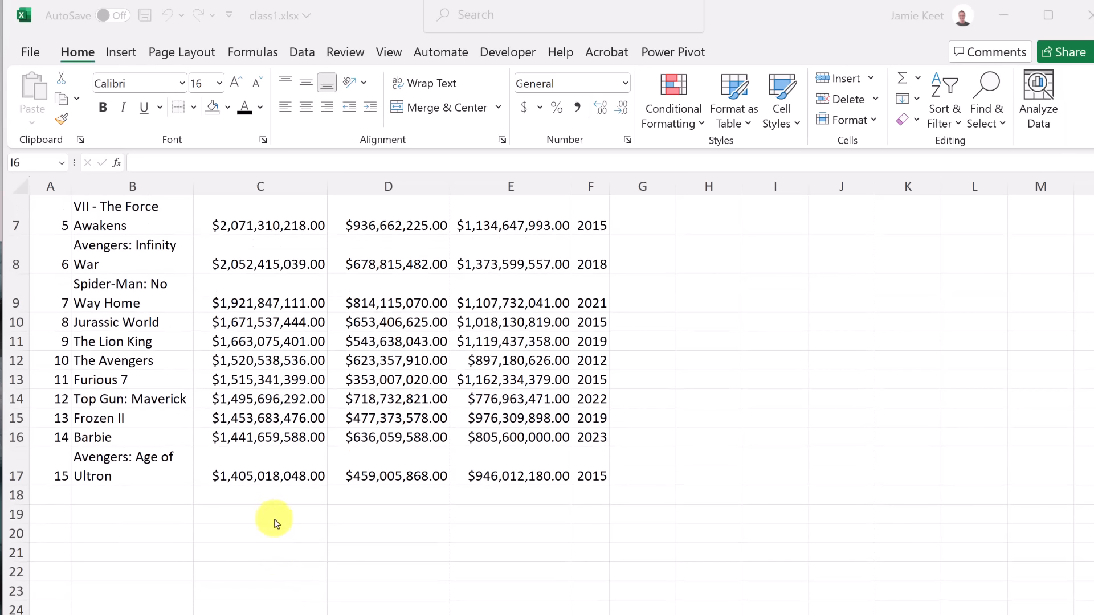
scroll(279, 518, up, 2)
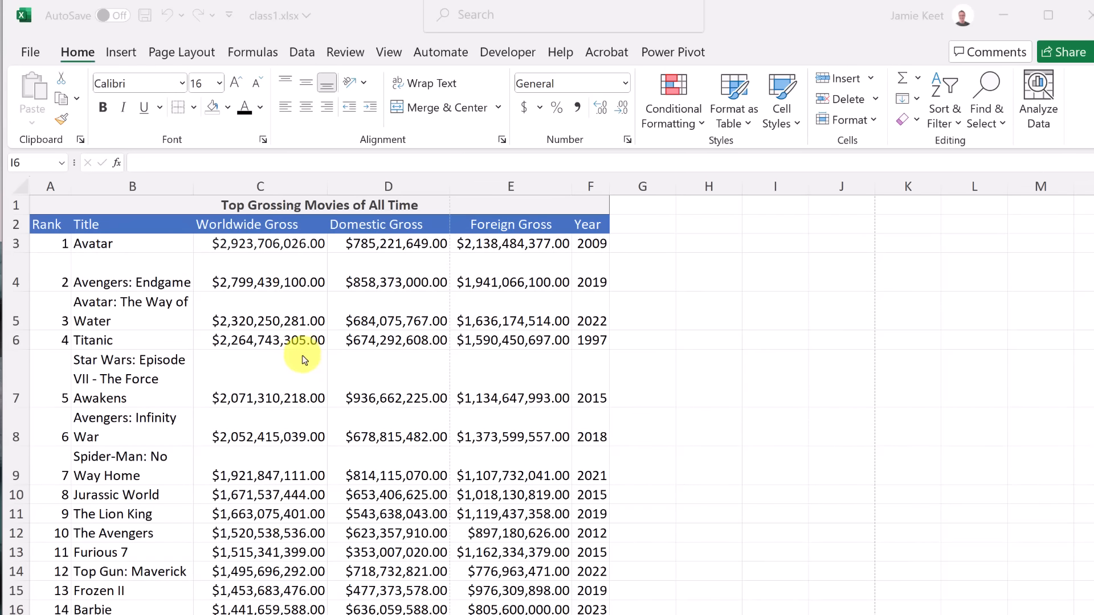
scroll(288, 293, down, 2)
scroll(285, 299, up, 3)
click(16, 244)
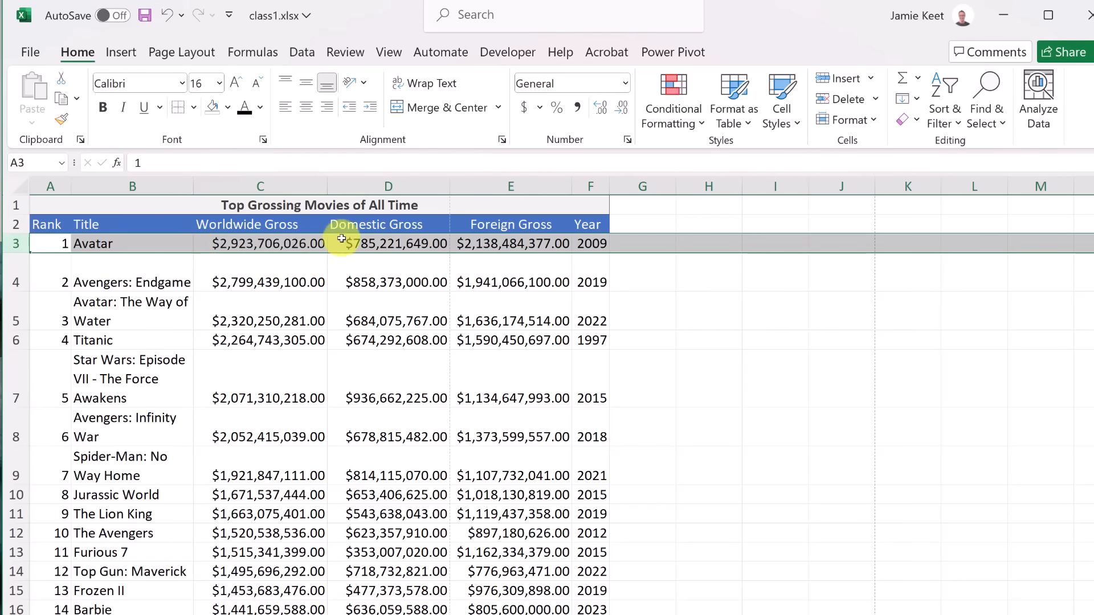
click(504, 22)
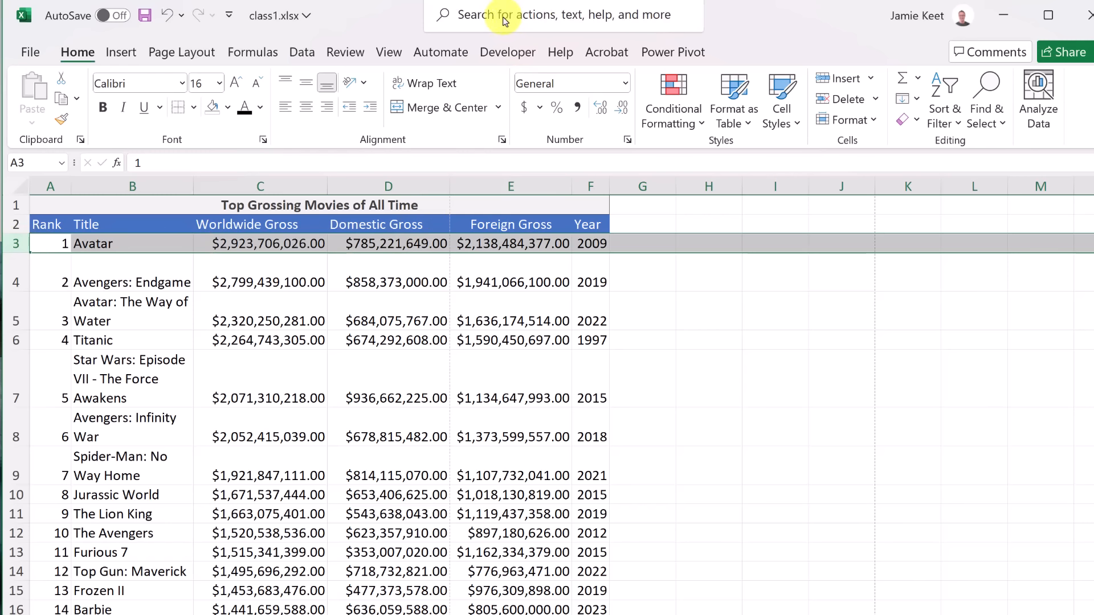
text(free)
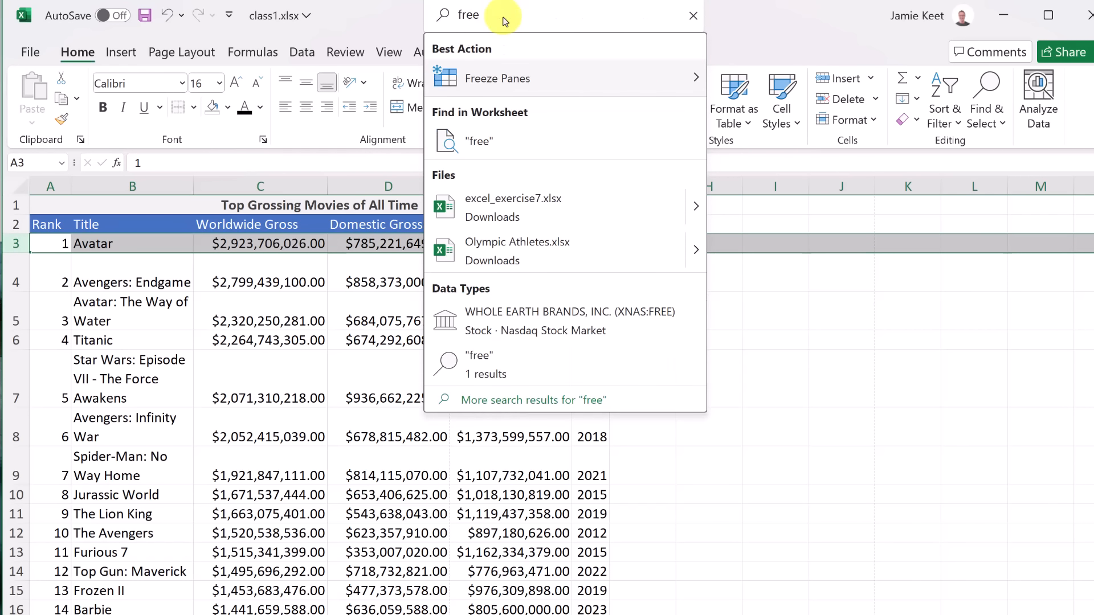
mouse_move(592, 86)
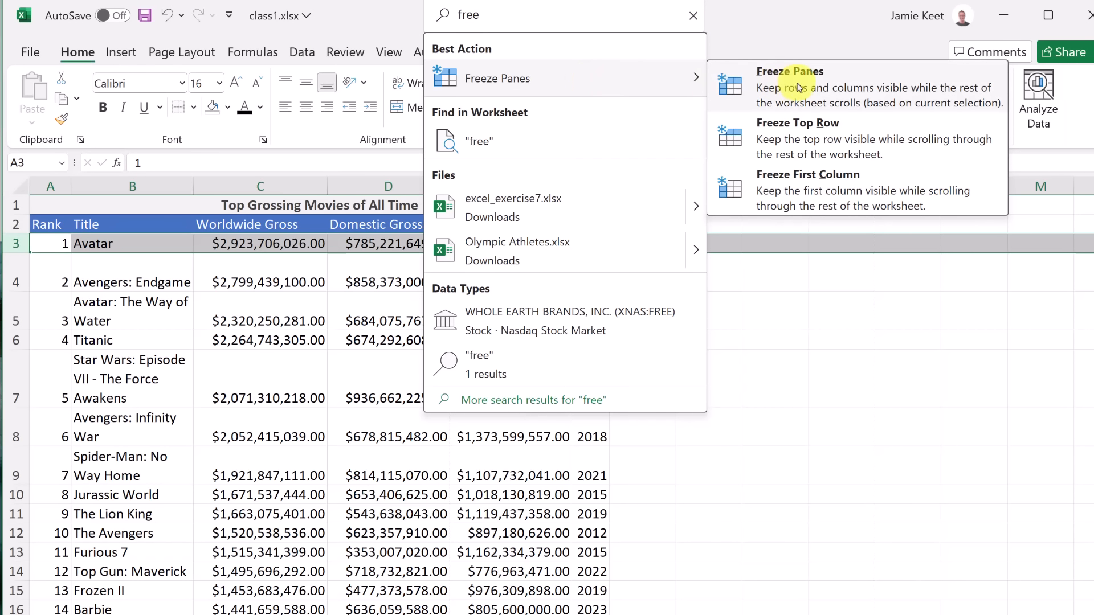
click(804, 88)
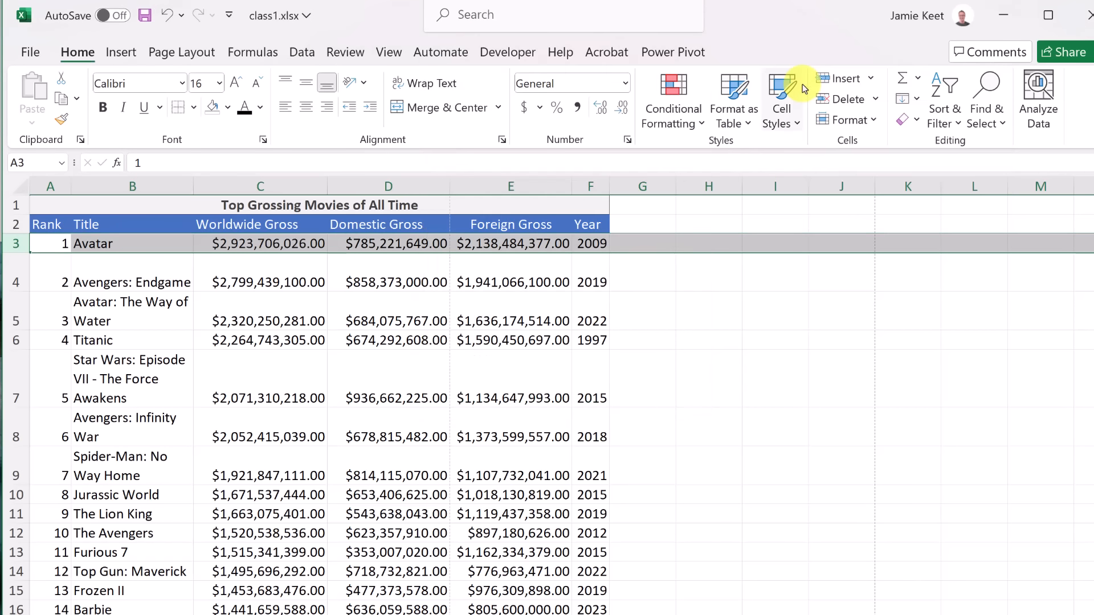
Step: Check how the title and header rows behave while going through the movie list to its end and back
click(414, 285)
scroll(247, 291, down, 4)
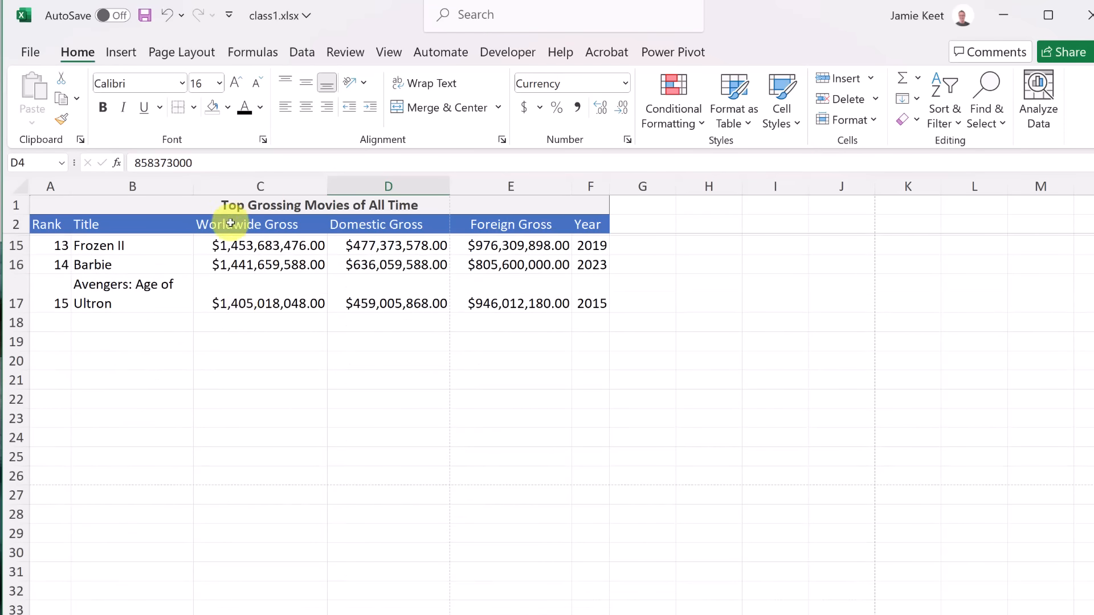
scroll(232, 344, up, 2)
scroll(233, 344, up, 2)
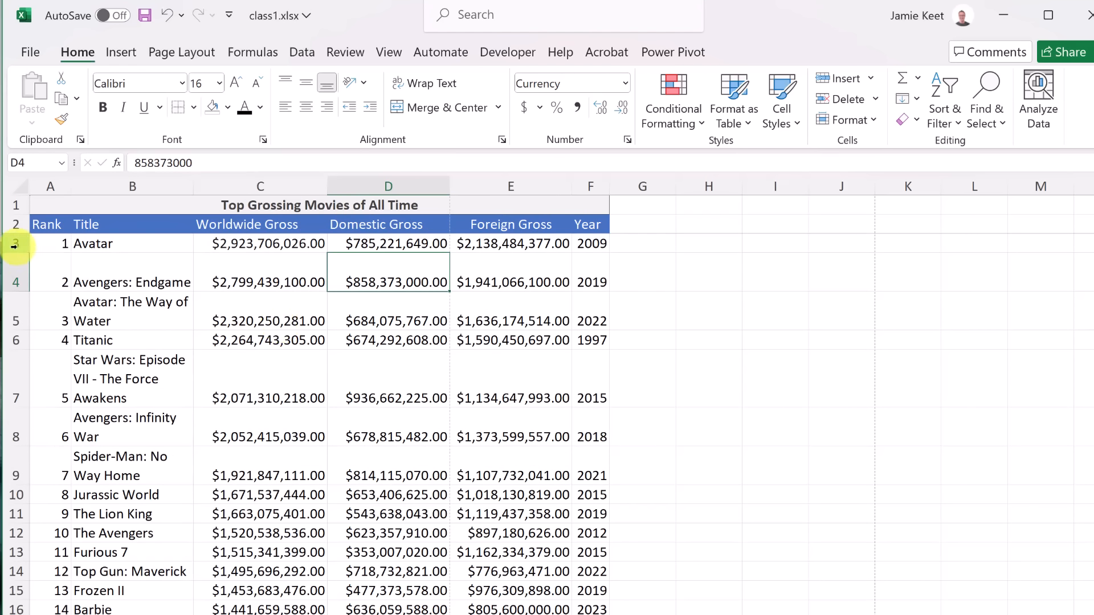
click(14, 245)
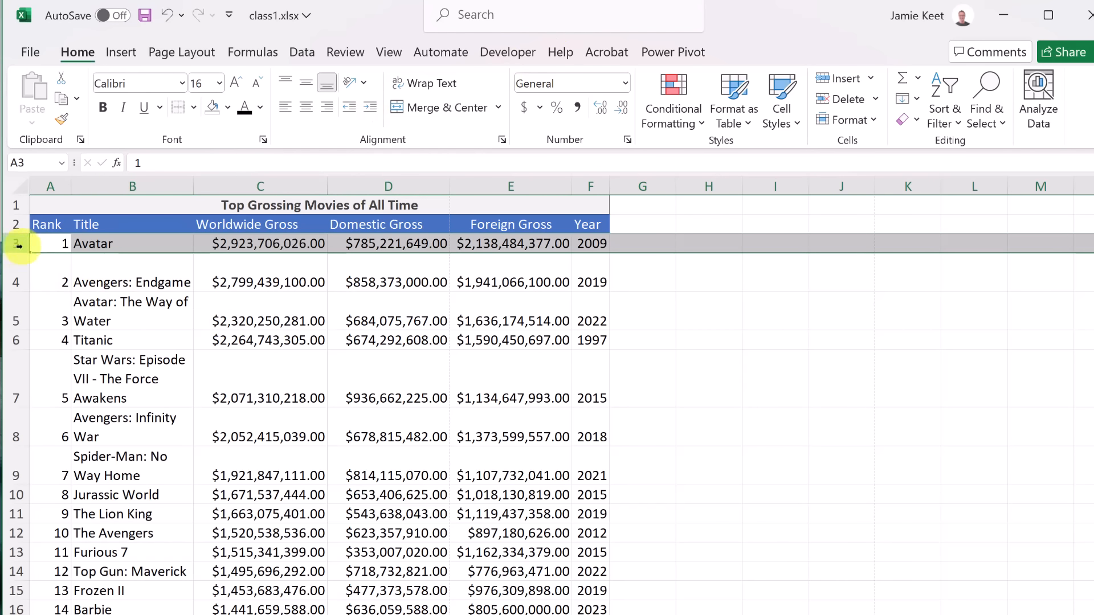
scroll(230, 316, down, 2)
scroll(230, 316, down, 1)
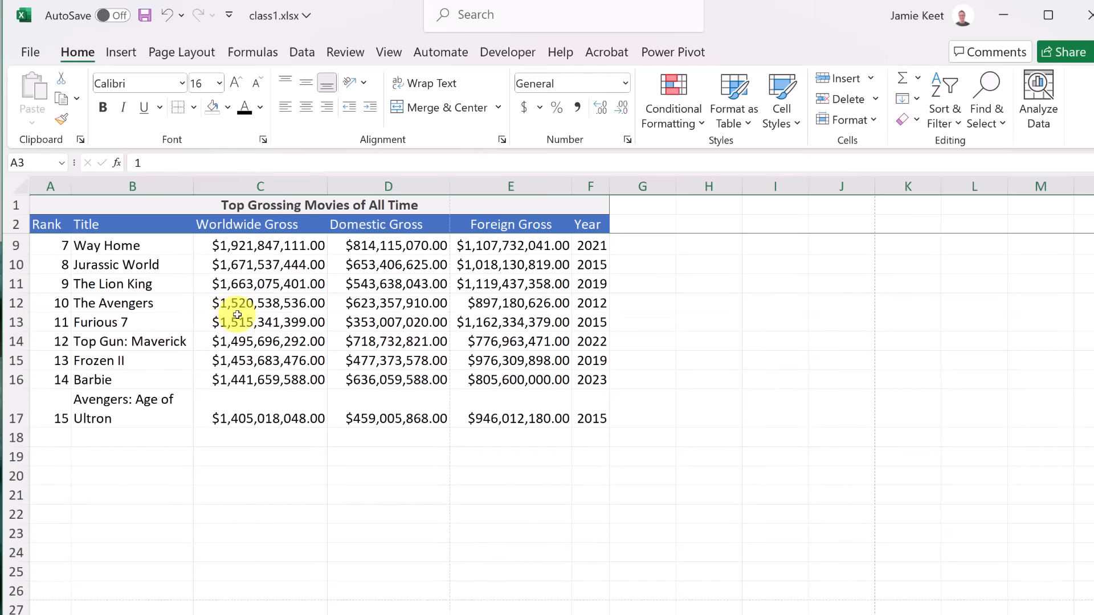
Step: Insert an AutoSum formula for the Worldwide Gross column in cell C19 and check the range it covers
click(240, 458)
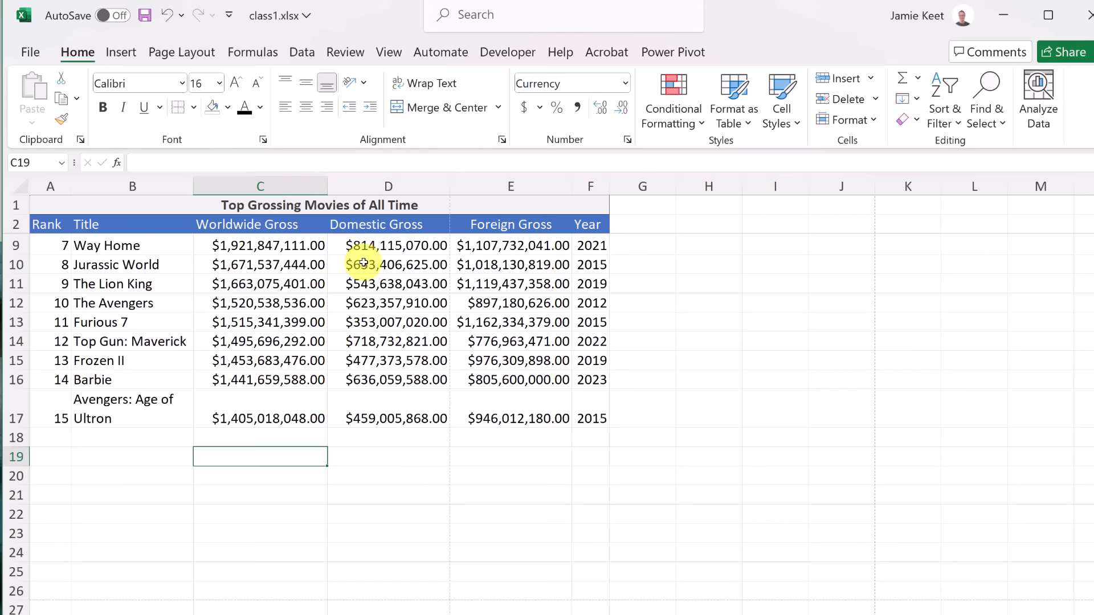
click(256, 51)
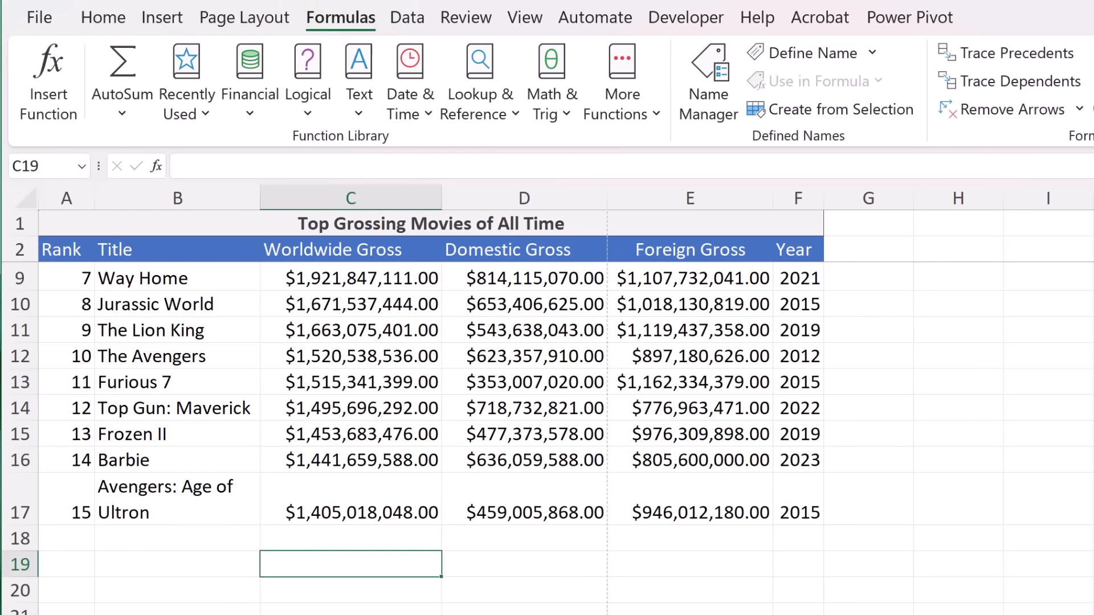
click(125, 119)
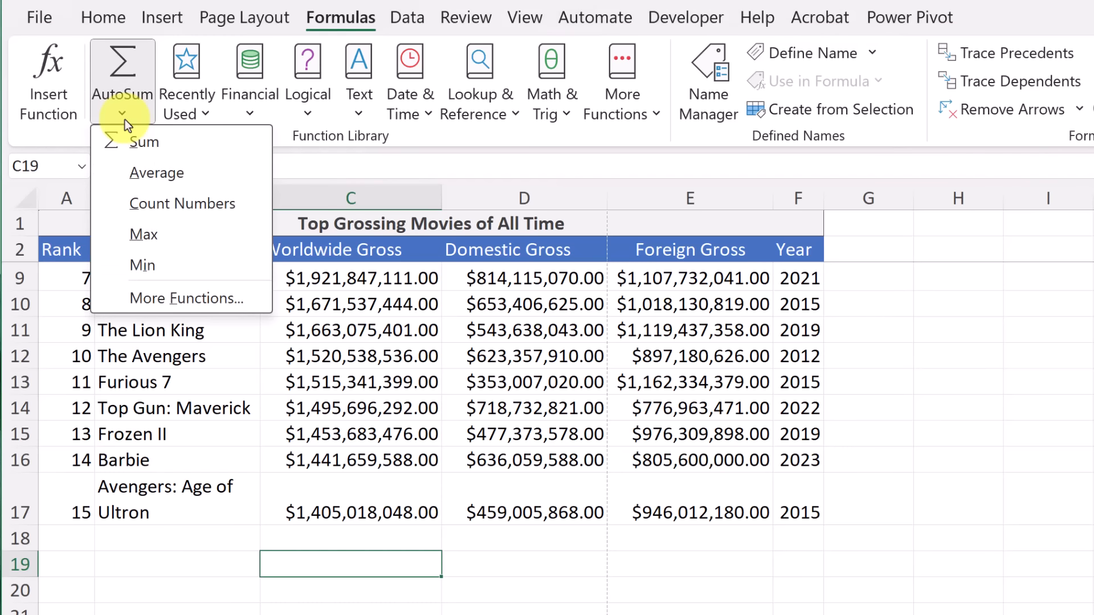
click(149, 152)
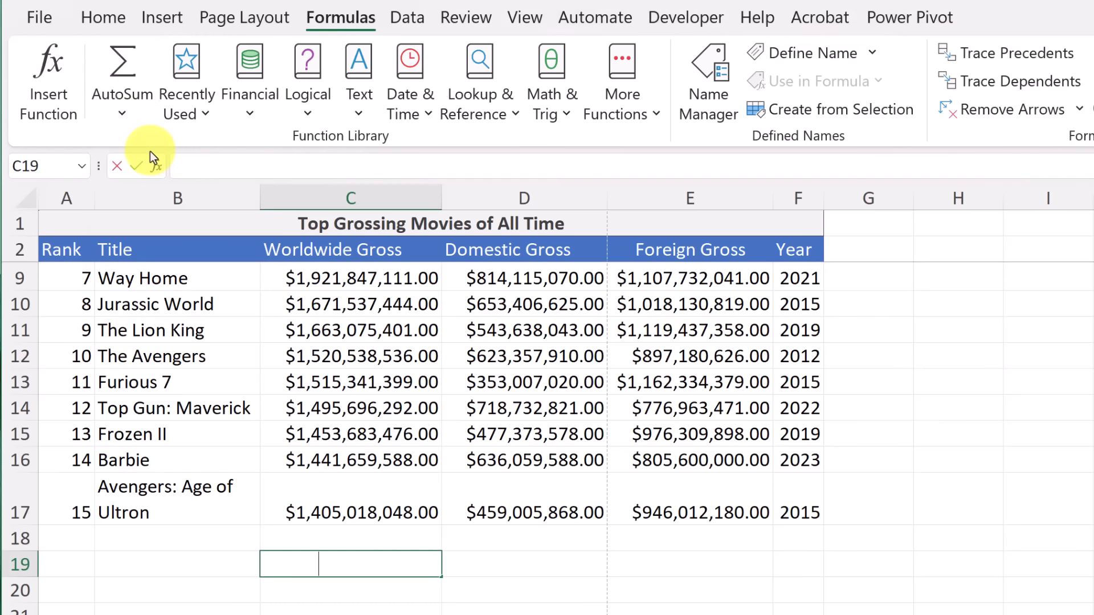
scroll(377, 469, up, 2)
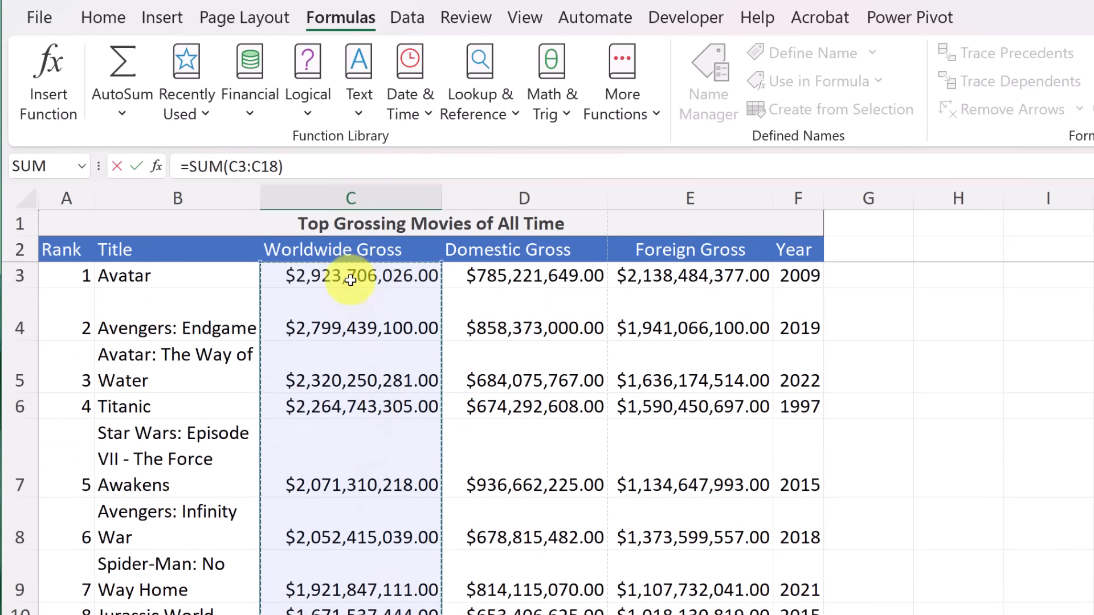
scroll(350, 339, down, 2)
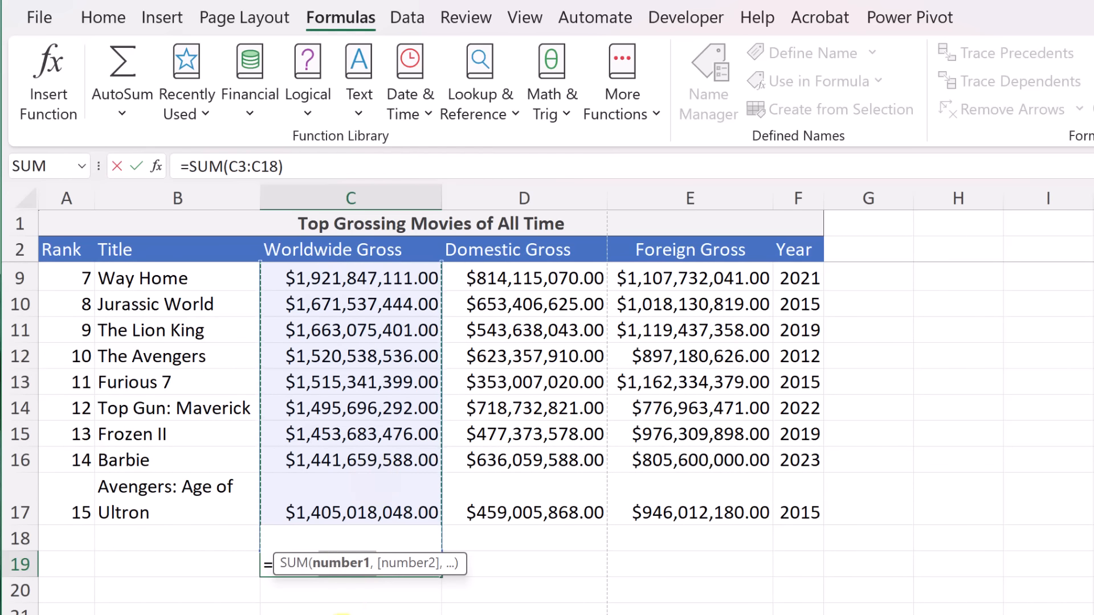
Step: Correct the sum range in cell C19 to C3:C17, enter the formula and select the cell again
click(282, 545)
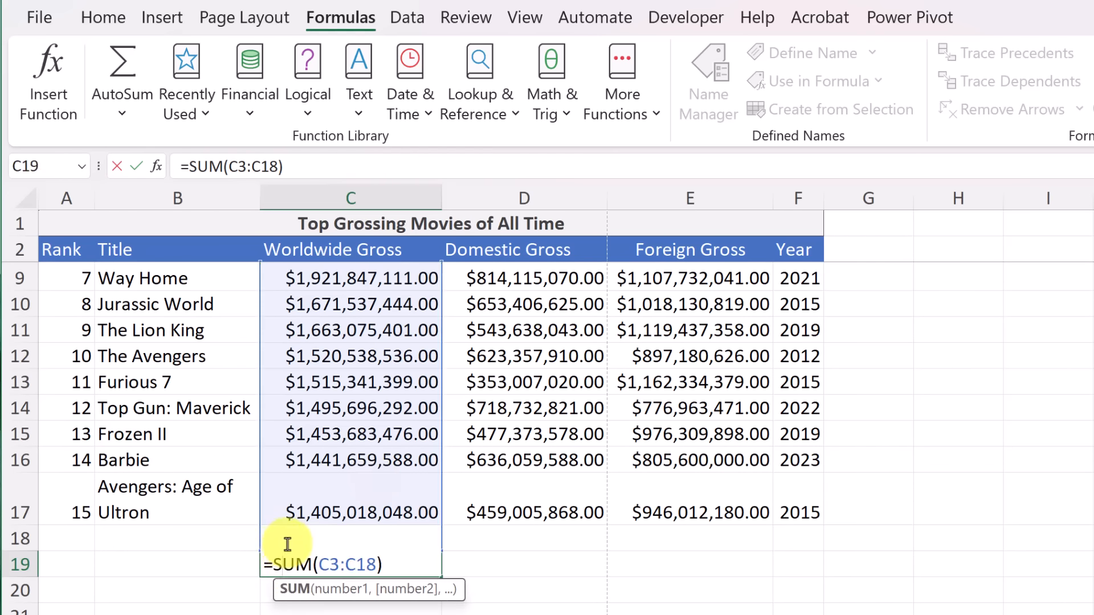
click(375, 566)
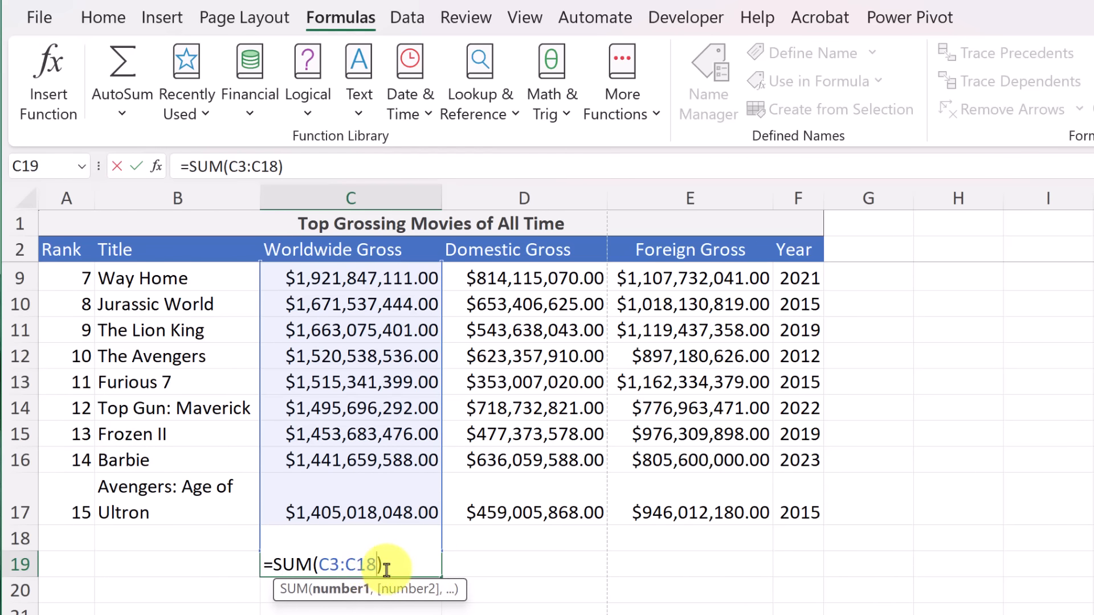
key(BackSpace)
text(7)
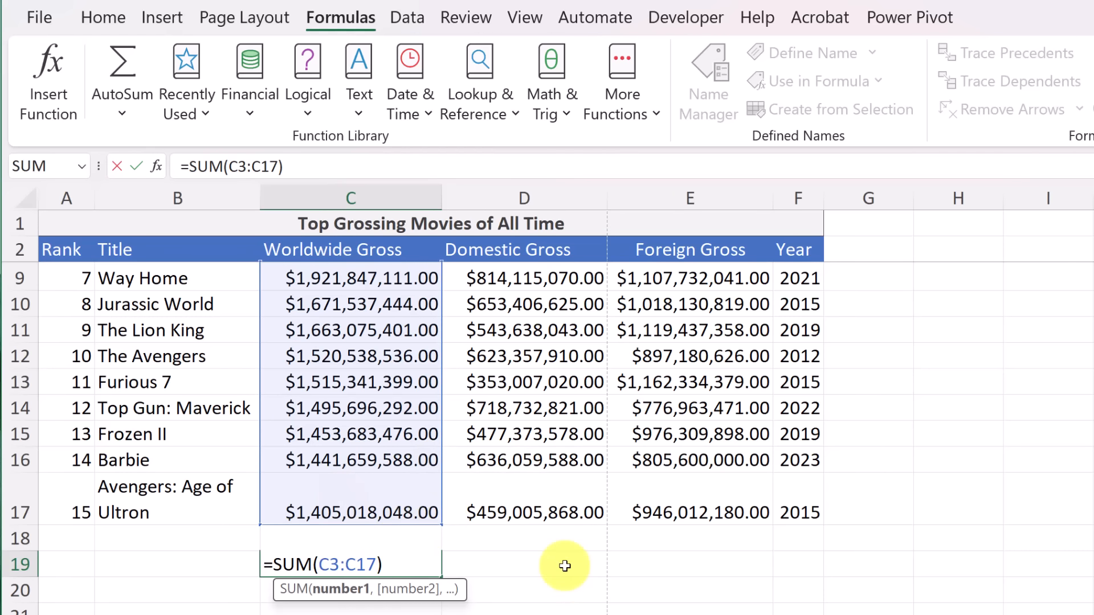
key(Return)
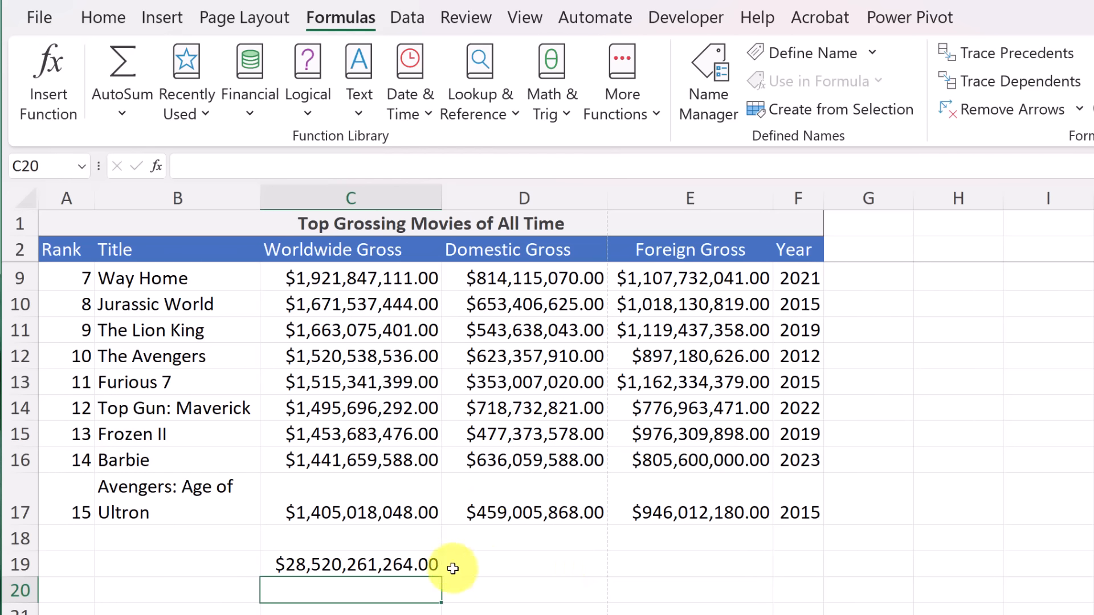
click(427, 565)
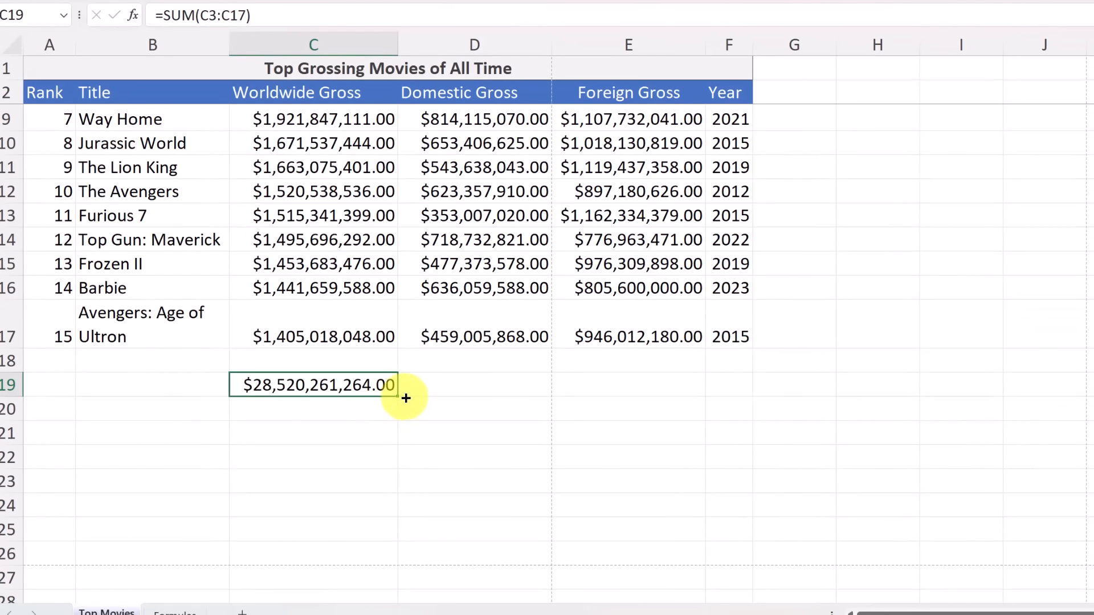
Step: Copy the sum formula from cell C19 across to D19 and compare the ranges used in both cells
drag(442, 577, 574, 576)
drag(521, 395, 521, 395)
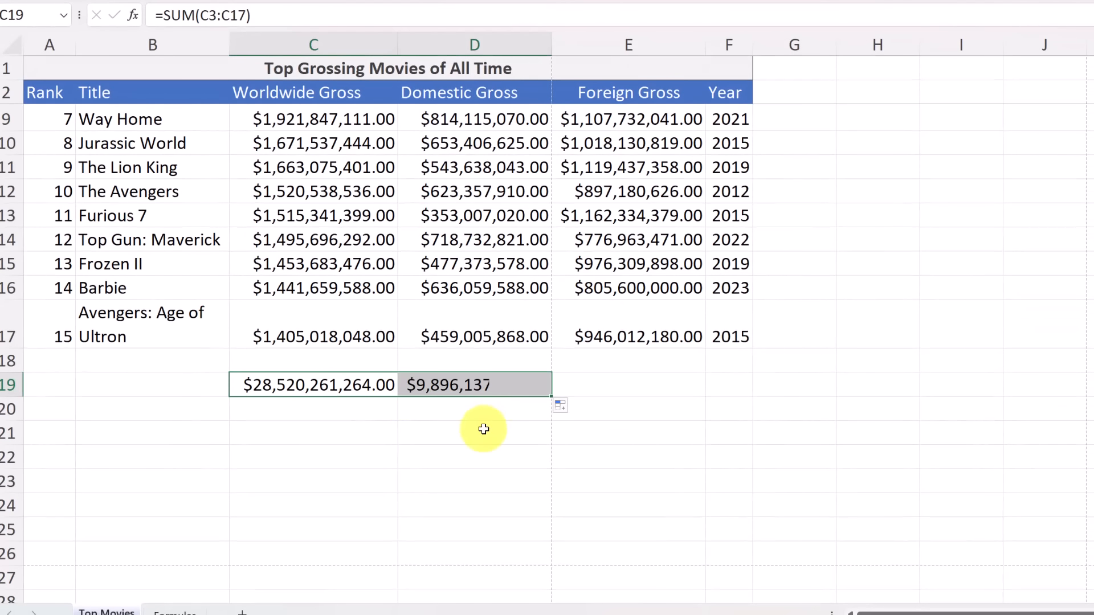
click(477, 391)
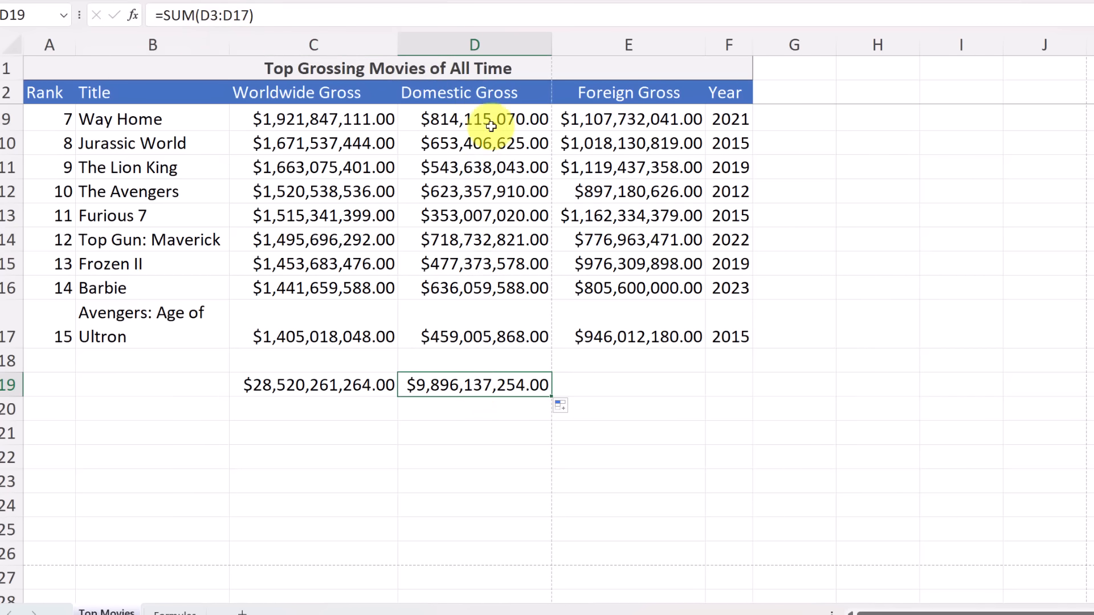
click(471, 428)
click(371, 387)
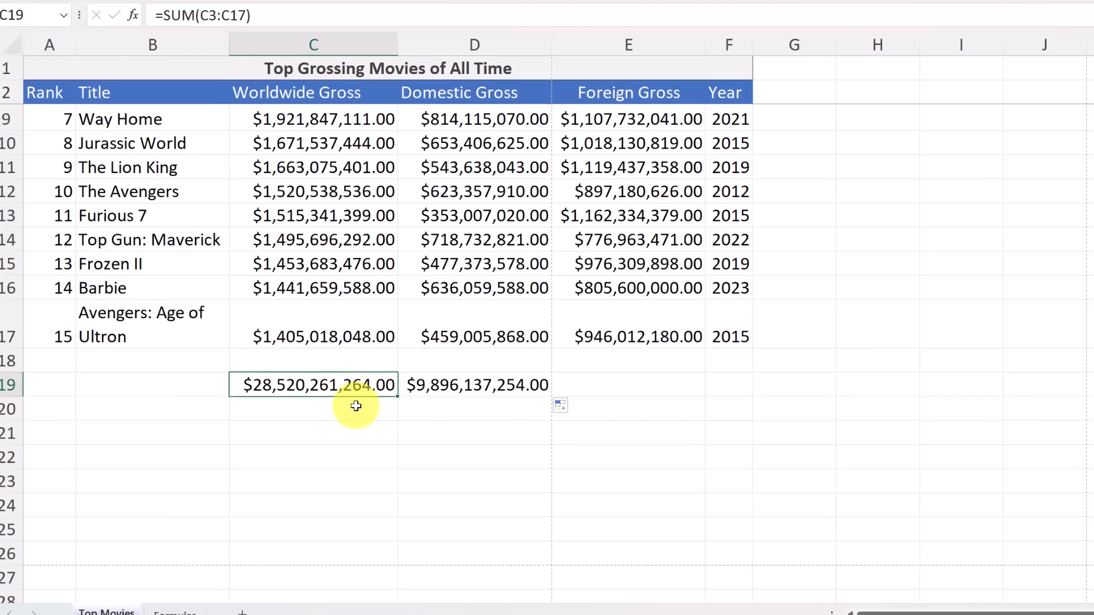
Step: Insert an AVERAGE function in cell C20 from the AutoSum functions, correcting its range to C3:C17
click(357, 410)
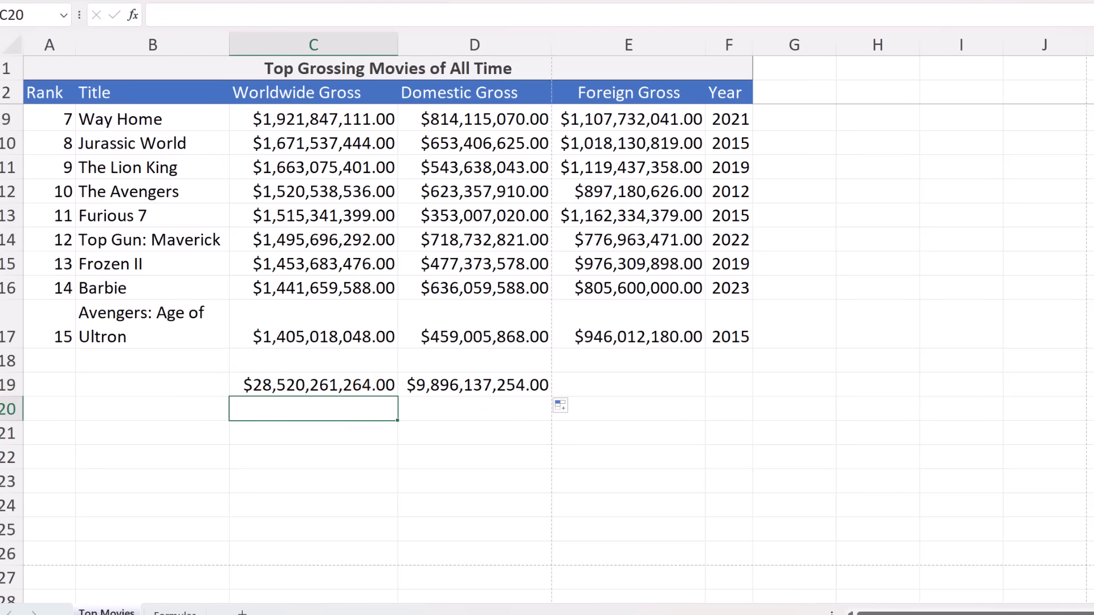
click(96, 1)
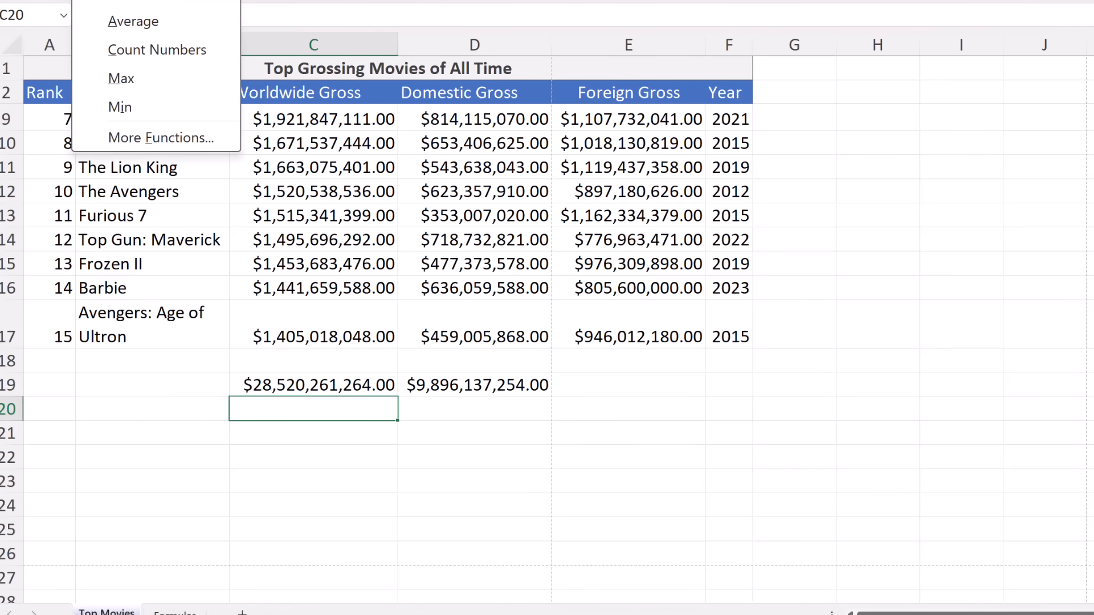
click(139, 25)
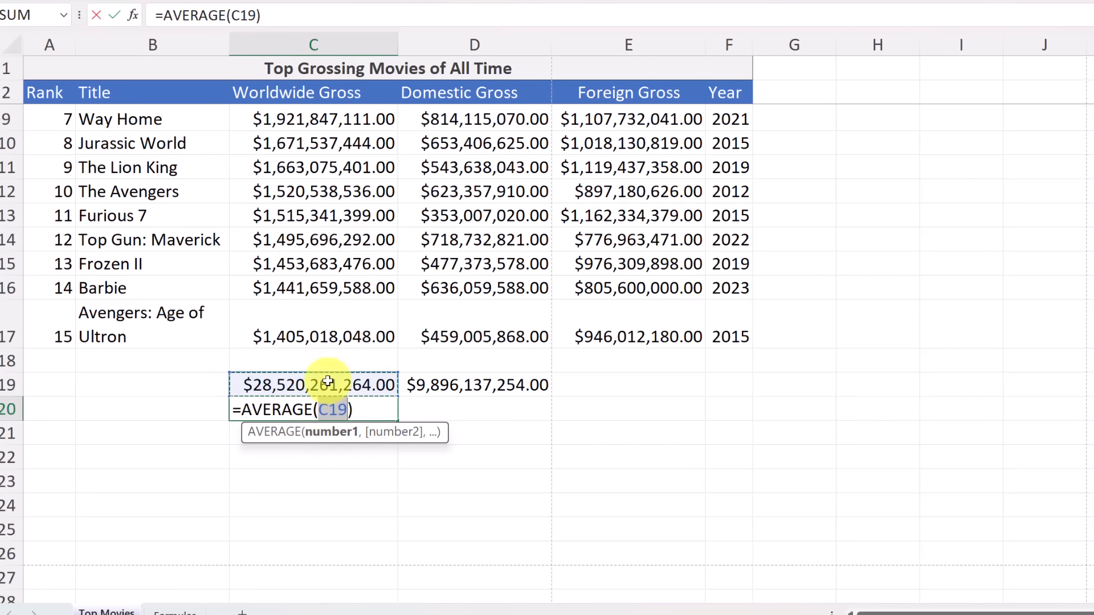
drag(388, 337, 291, 114)
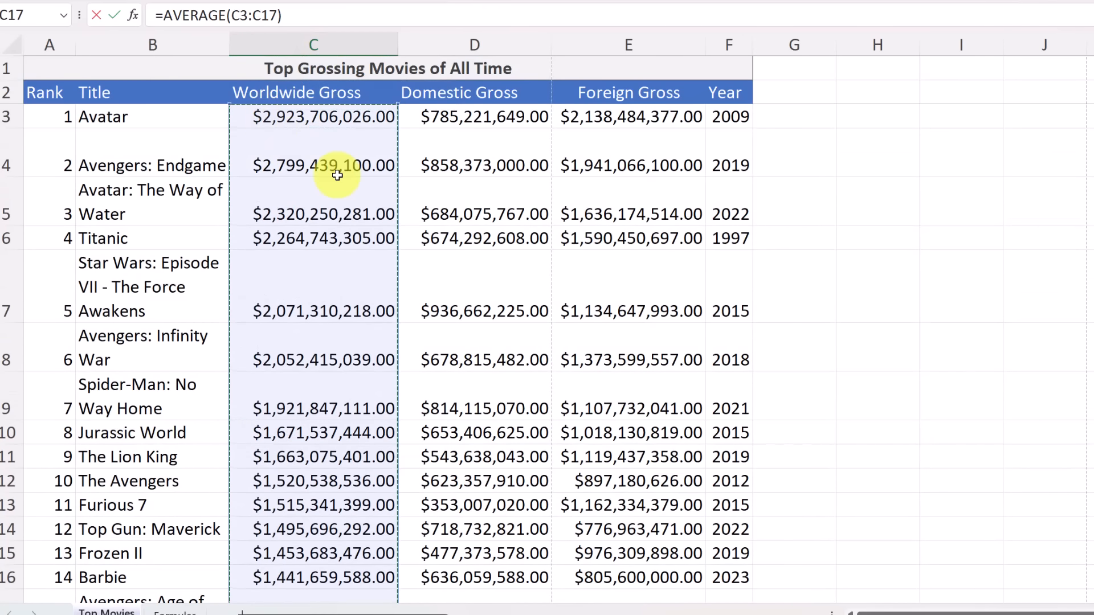
key(Return)
scroll(342, 488, down, 1)
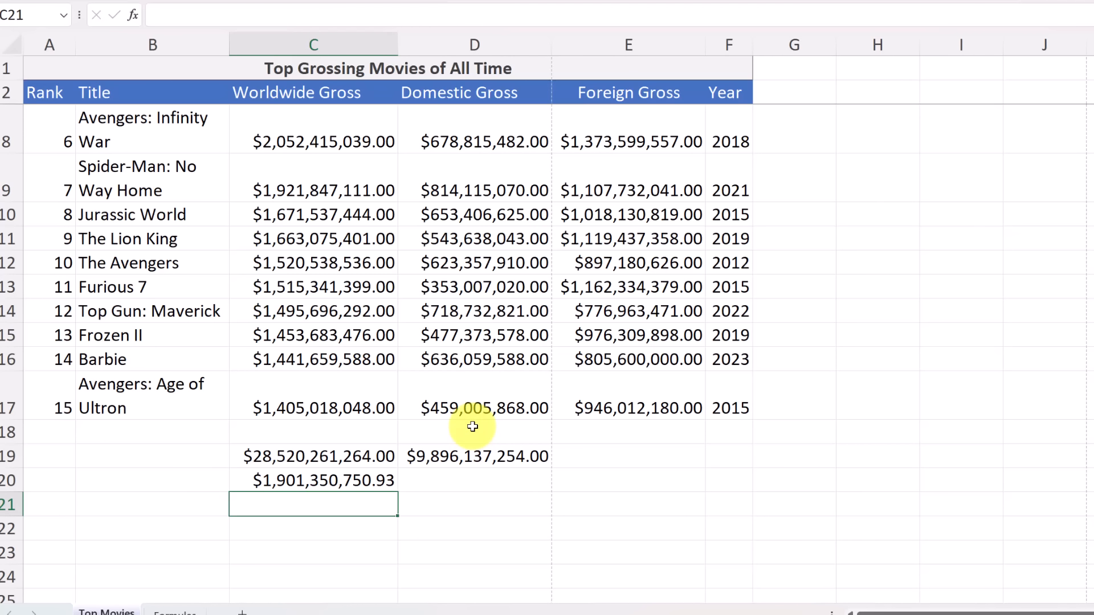
Step: Clear the sum and average formulas below the movie table by deleting the contents of B19:D21
click(471, 527)
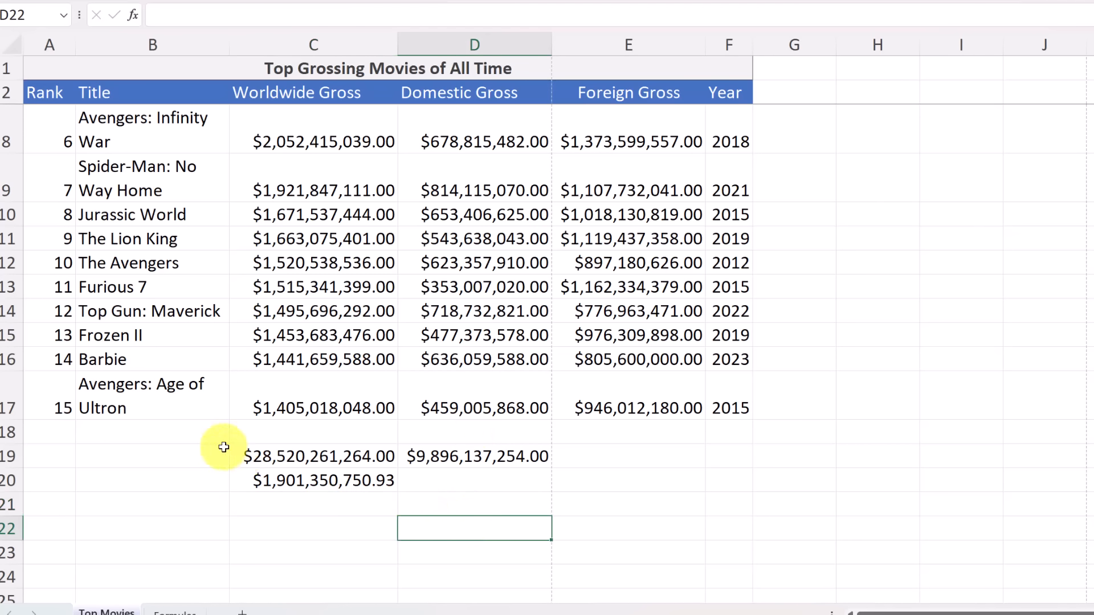
drag(224, 447, 515, 501)
key(Delete)
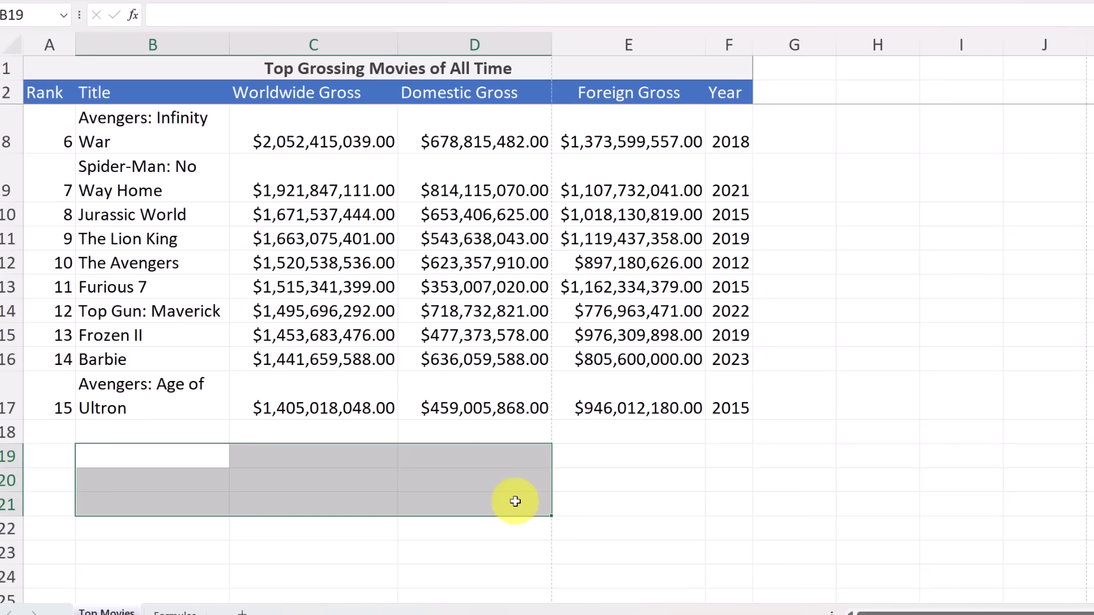
Step: Look up "sum" with Insert Function for cell C19 and choose the SUM function
click(289, 454)
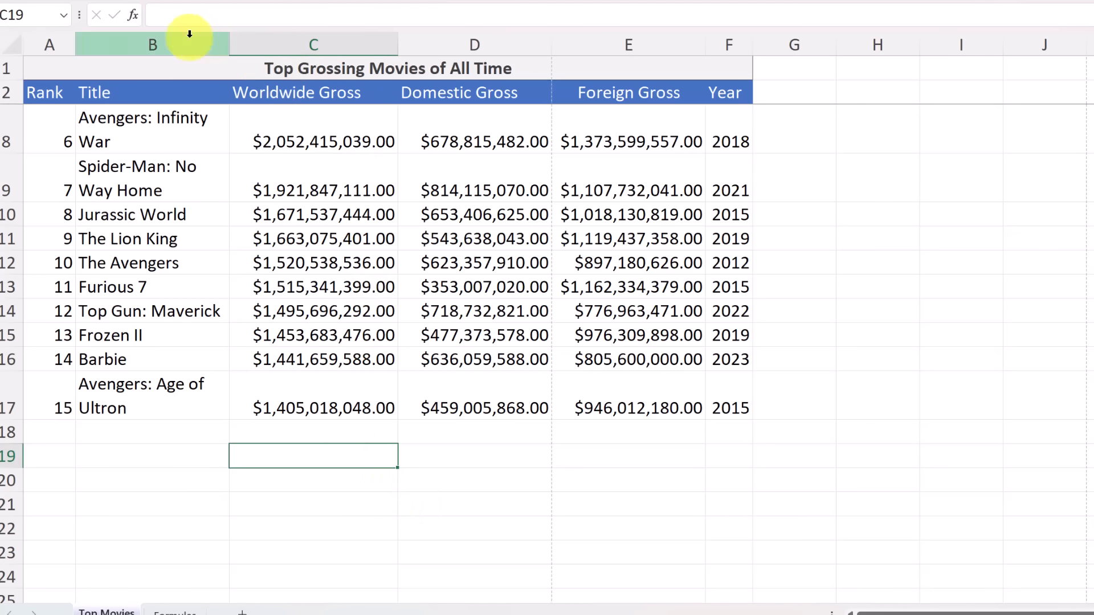
click(133, 17)
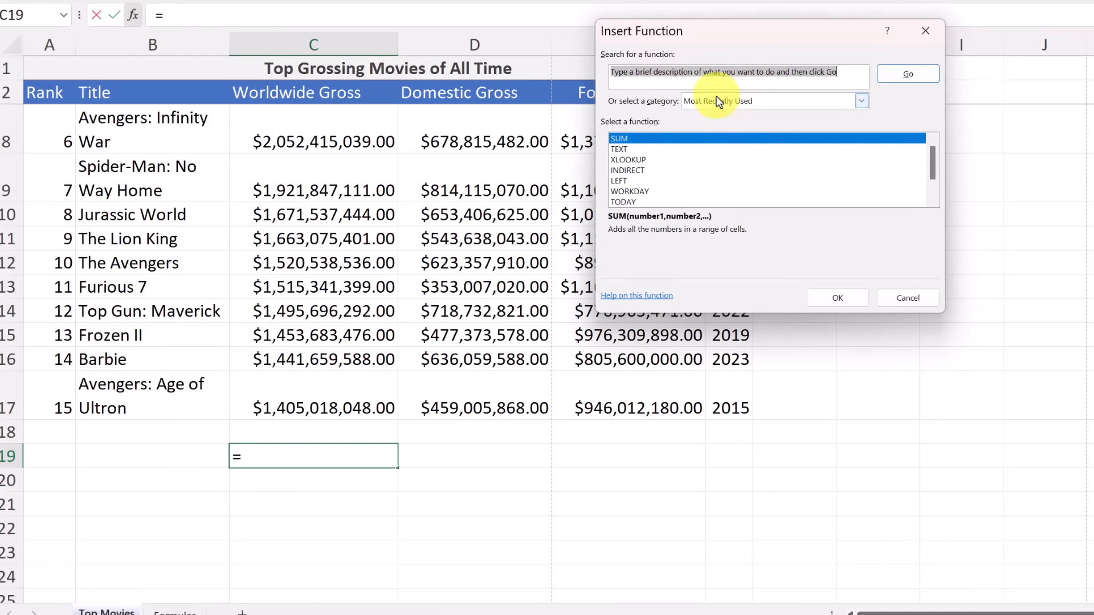
text(sum)
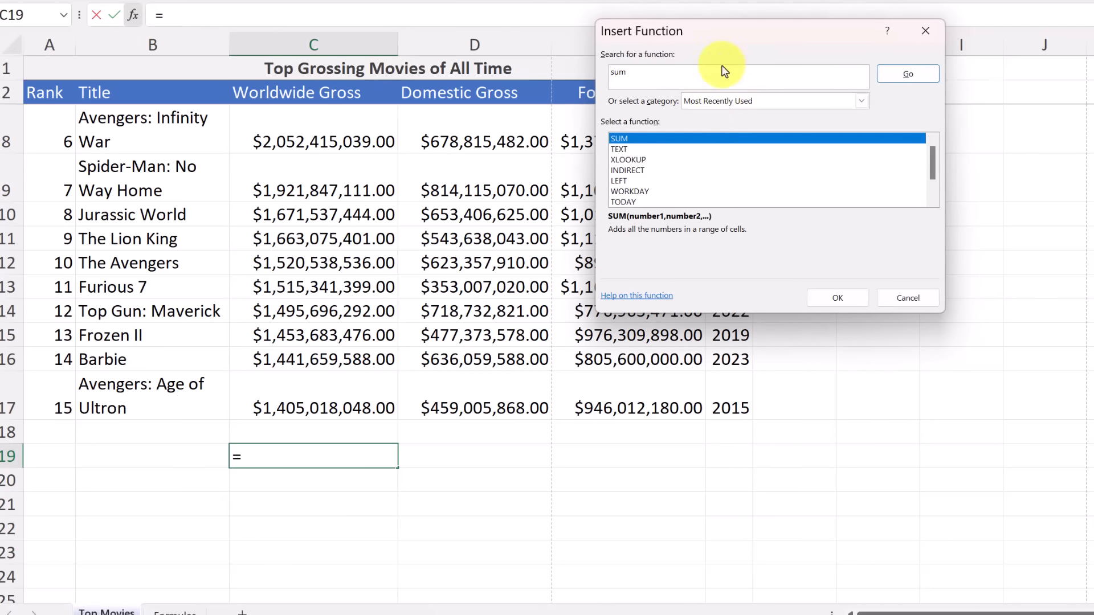
click(908, 74)
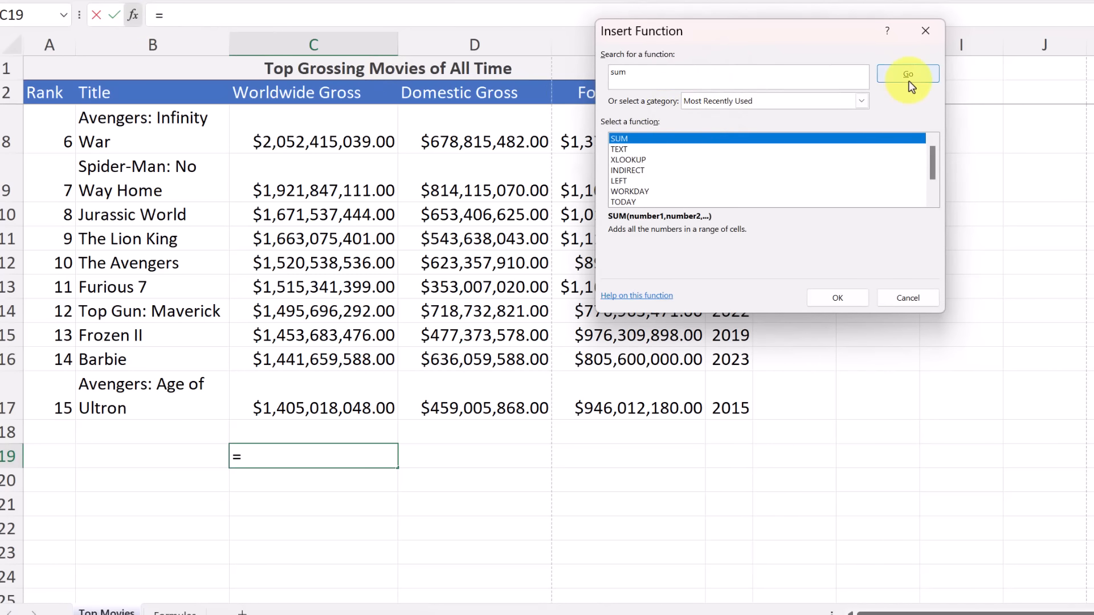
double_click(620, 138)
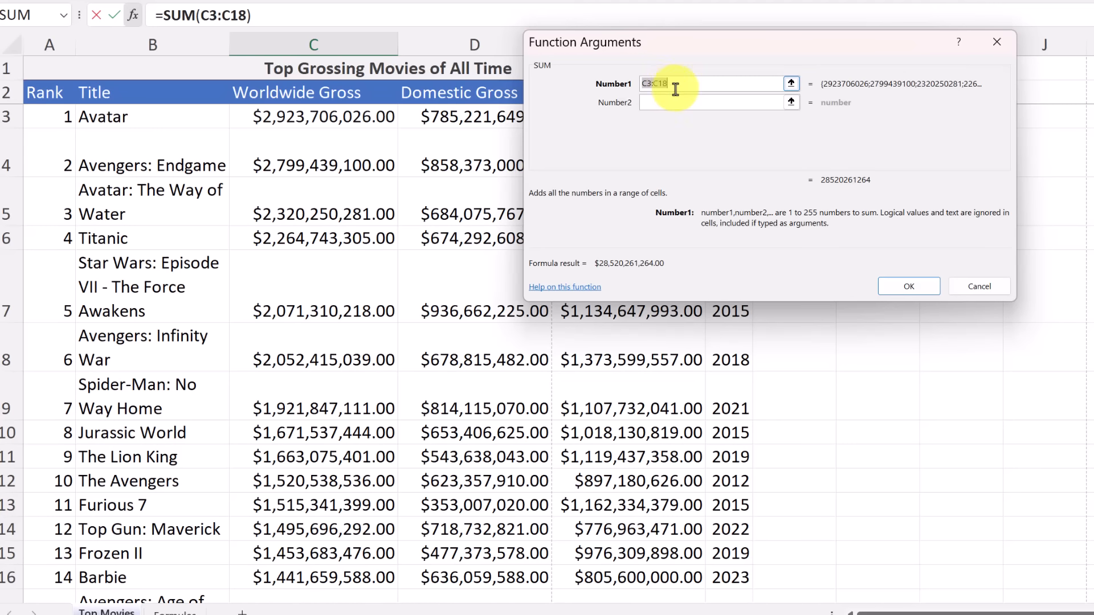
Step: Set the SUM function's Number1 argument to the Worldwide Gross range C3:C17 and insert the function in C19
click(791, 85)
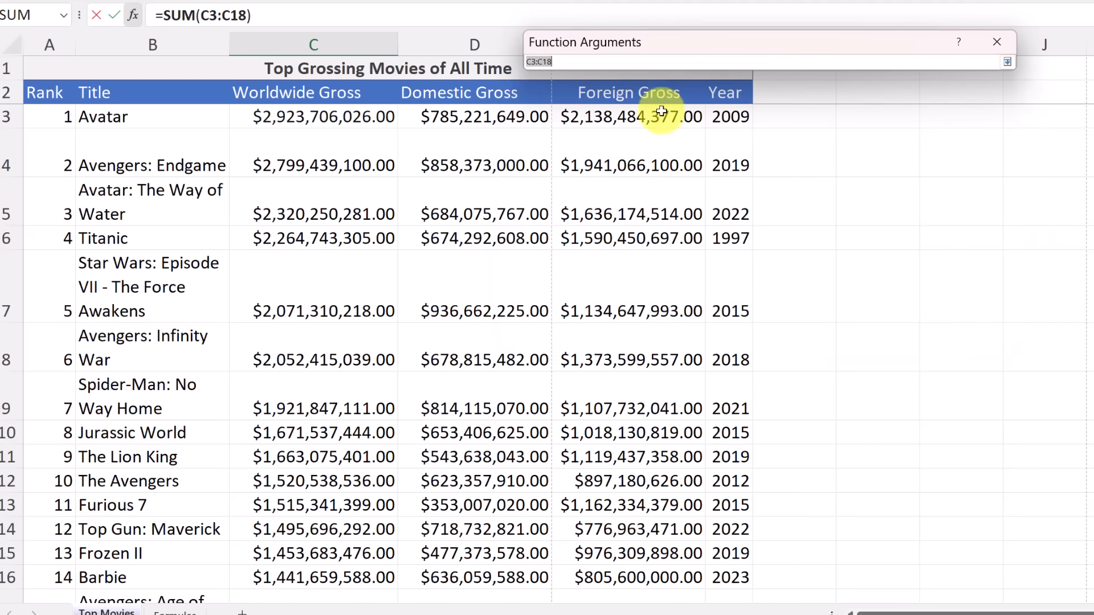
click(329, 116)
drag(329, 116, 339, 549)
key(Return)
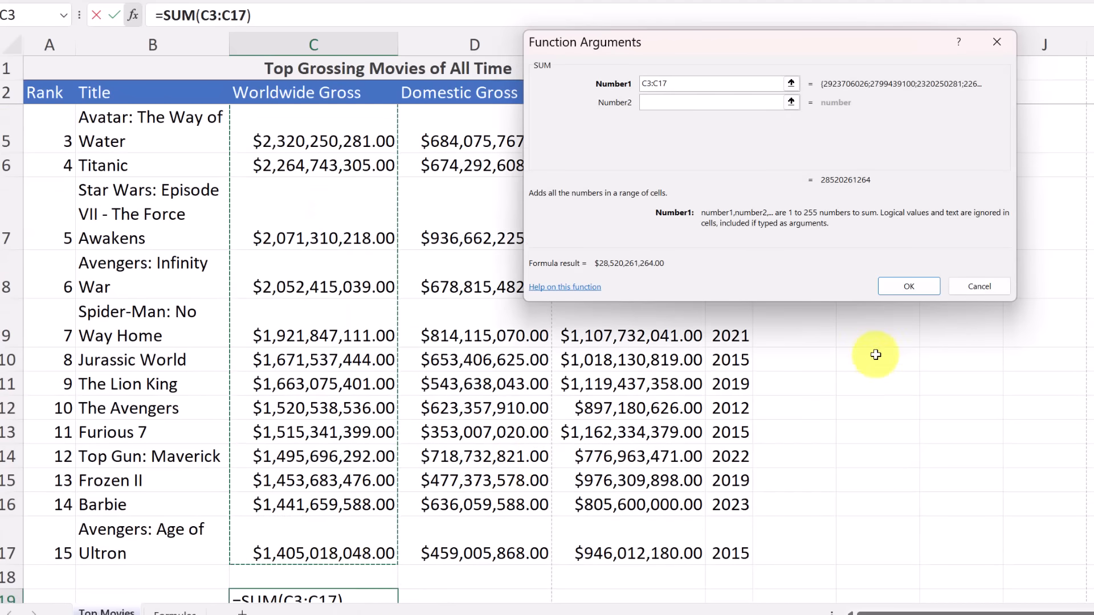
click(922, 289)
scroll(403, 349, down, 2)
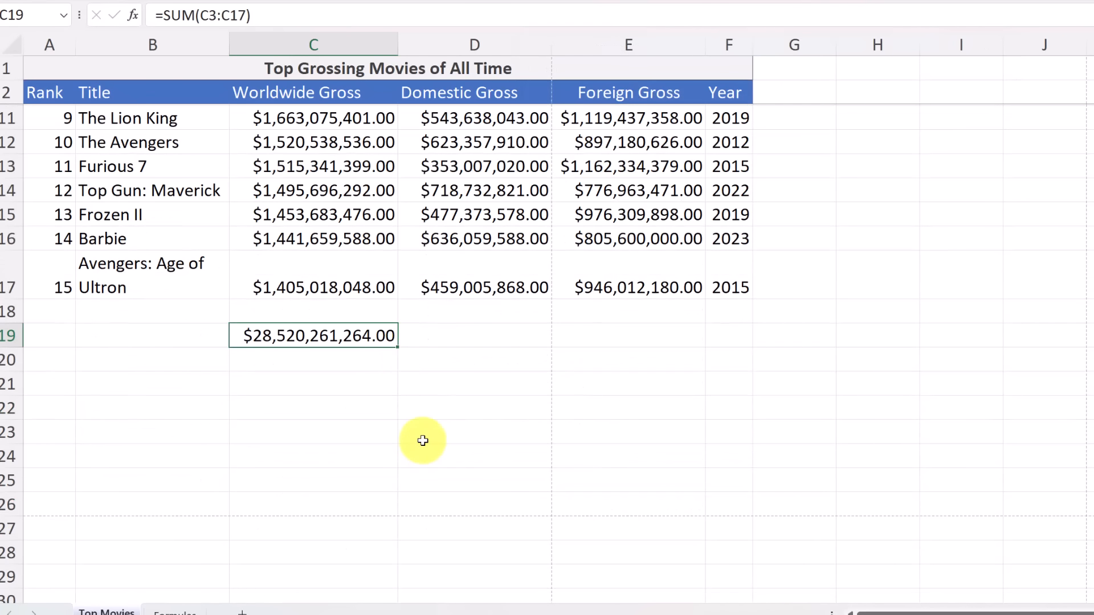
Step: Replace the formula in cell C19 with a directly written SUM formula covering the Worldwide Gross values C3:C17
scroll(421, 441, up, 2)
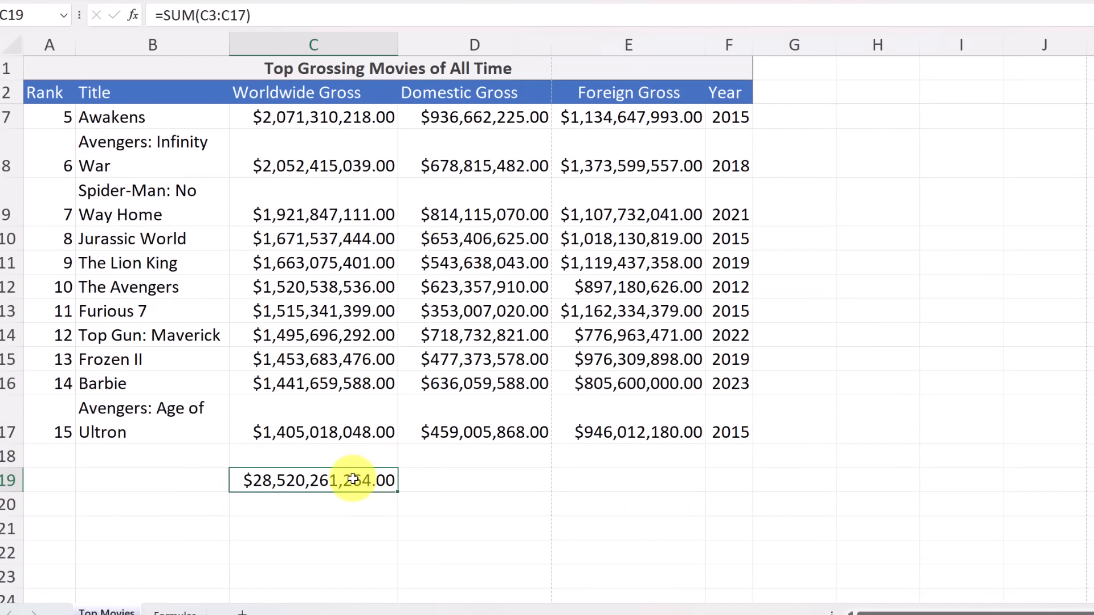
key(Delete)
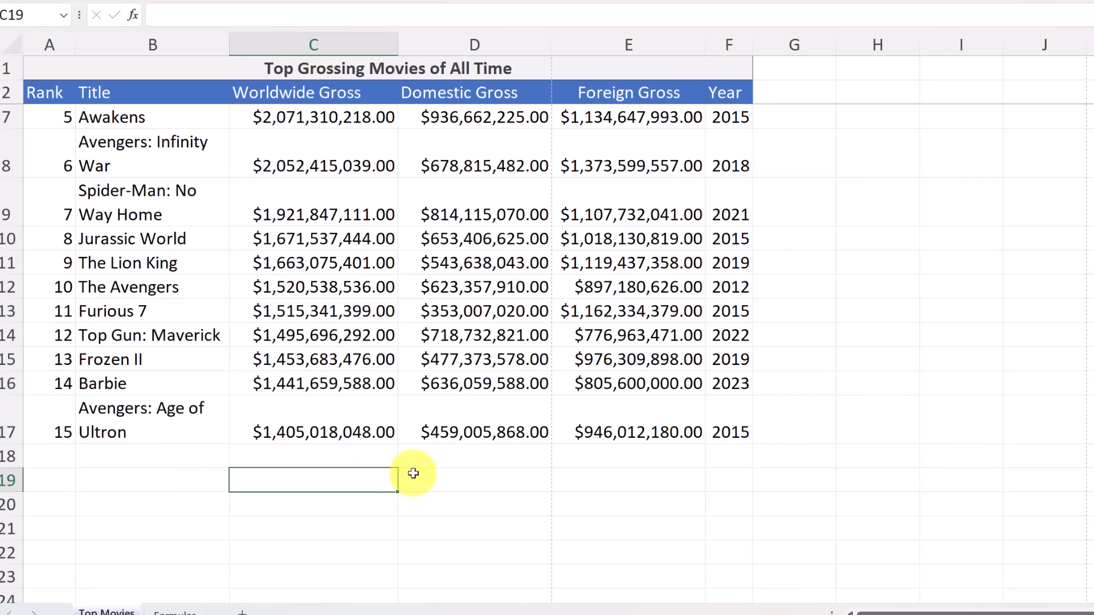
text(=)
text(sum)
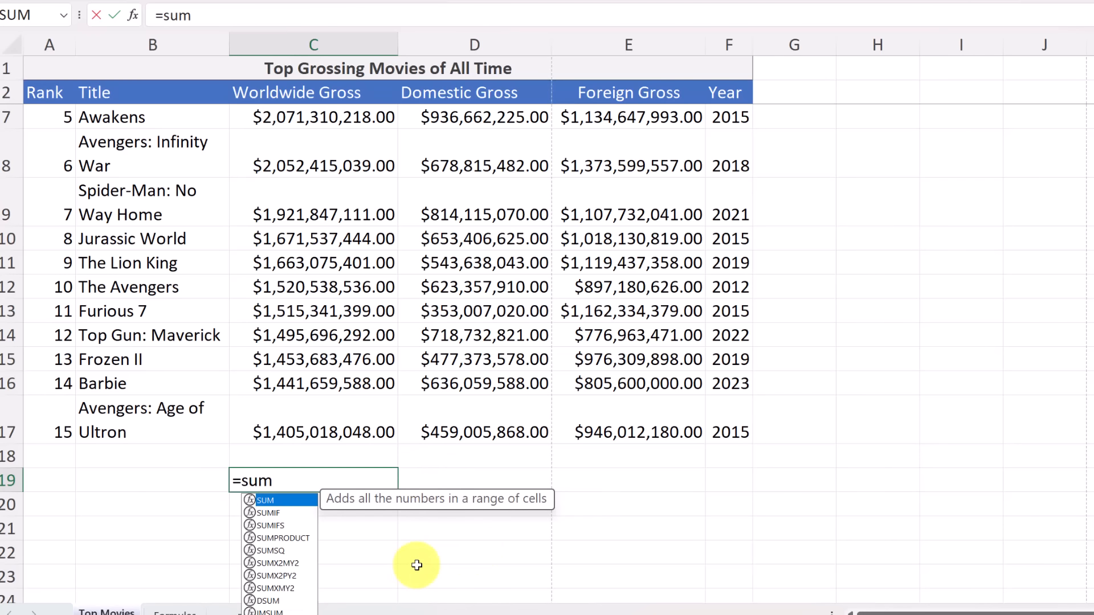
double_click(272, 501)
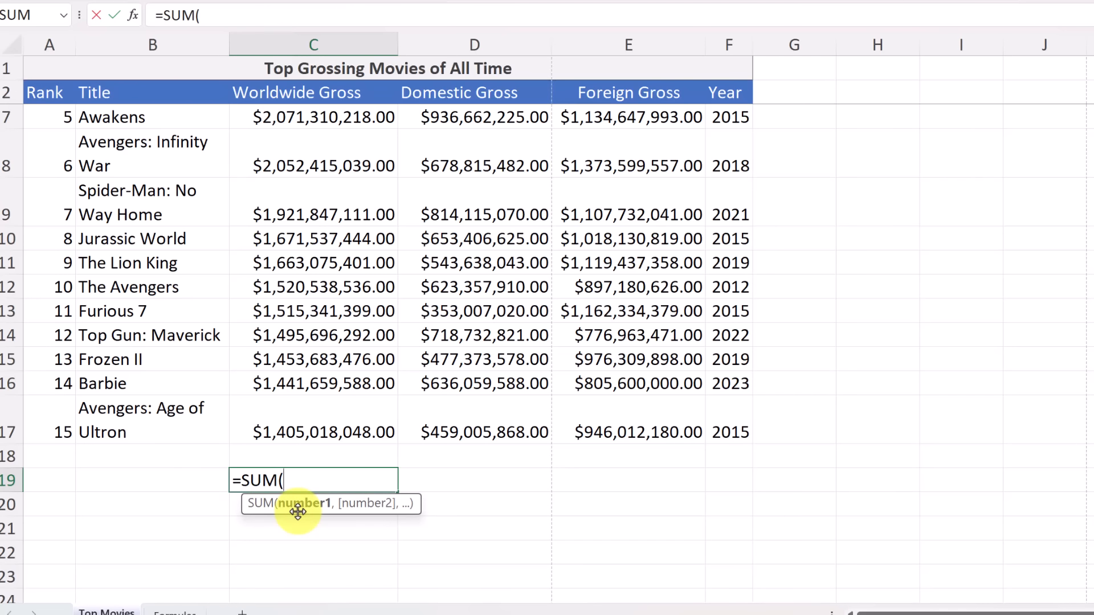
drag(362, 430, 309, 116)
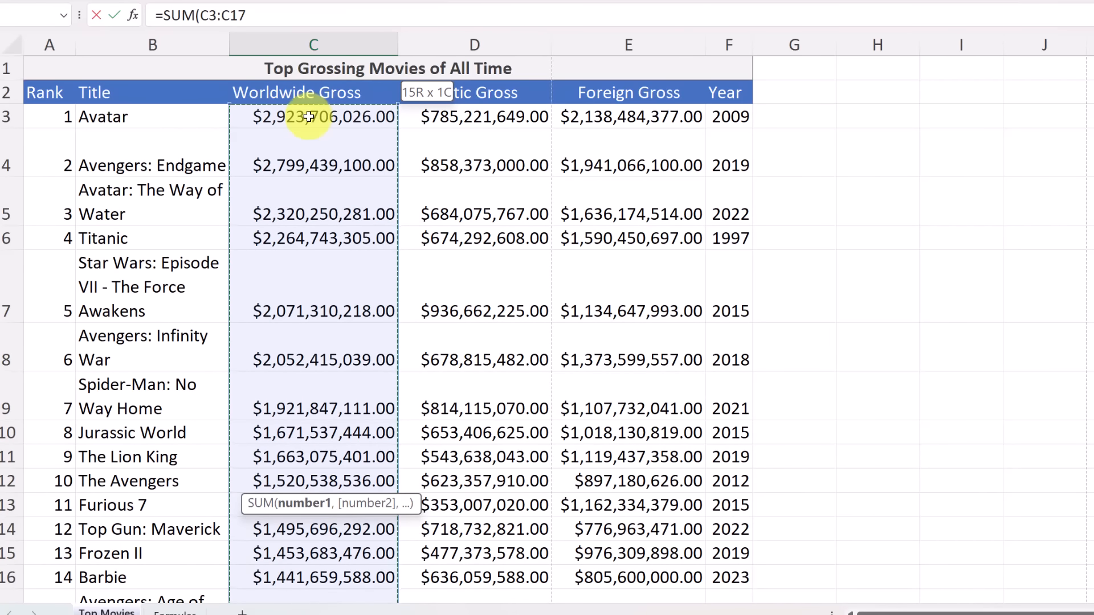
key(Return)
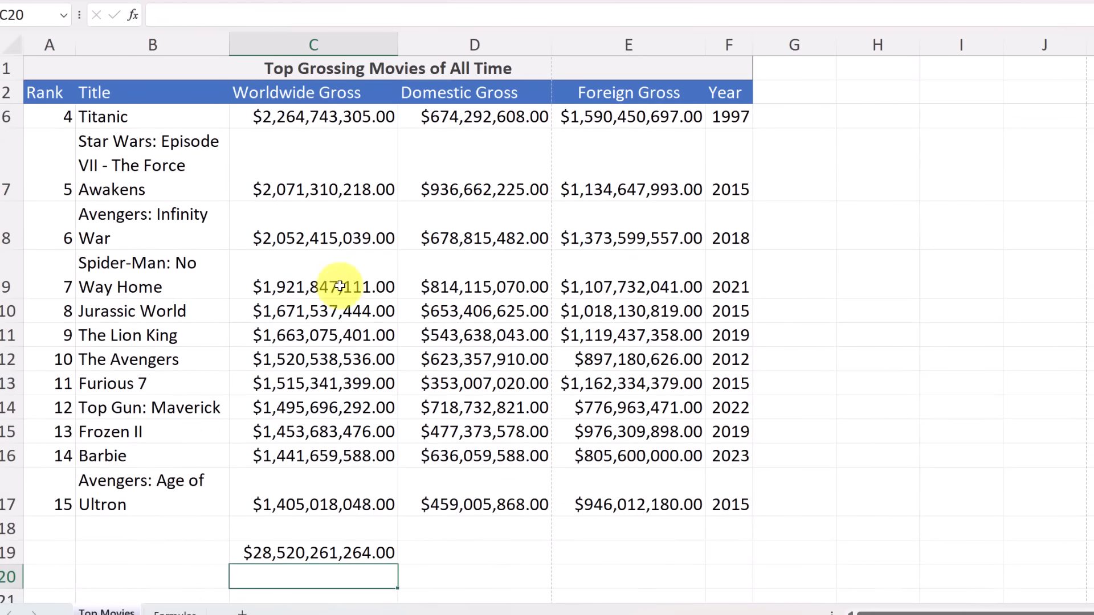
Step: Write an AVERAGE formula over C3:C17 in cell C20 and fill it across to D20
scroll(342, 505, down, 1)
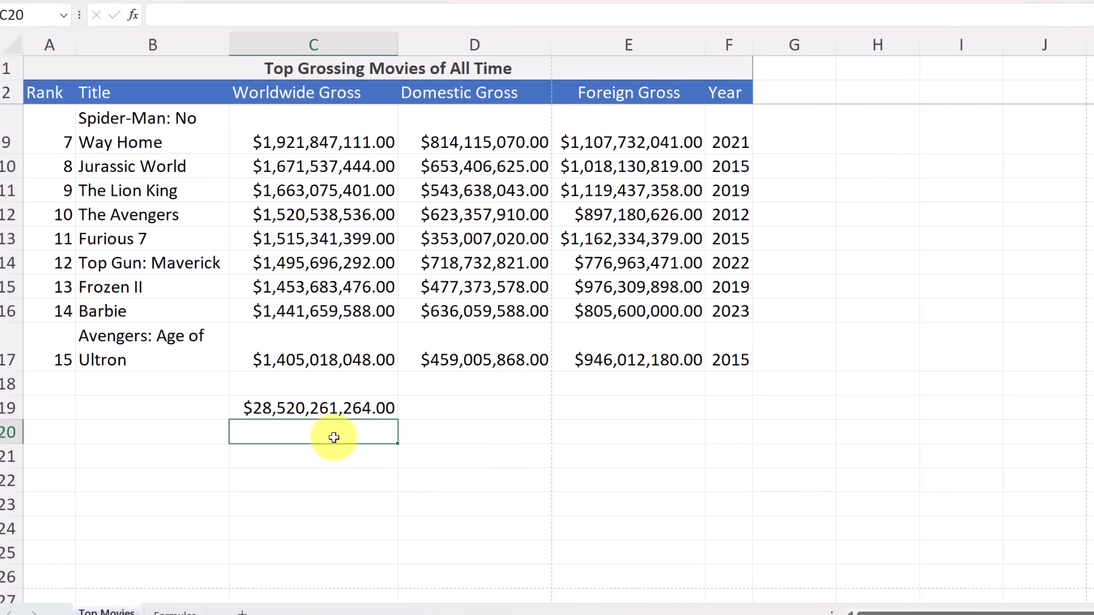
text(=aver)
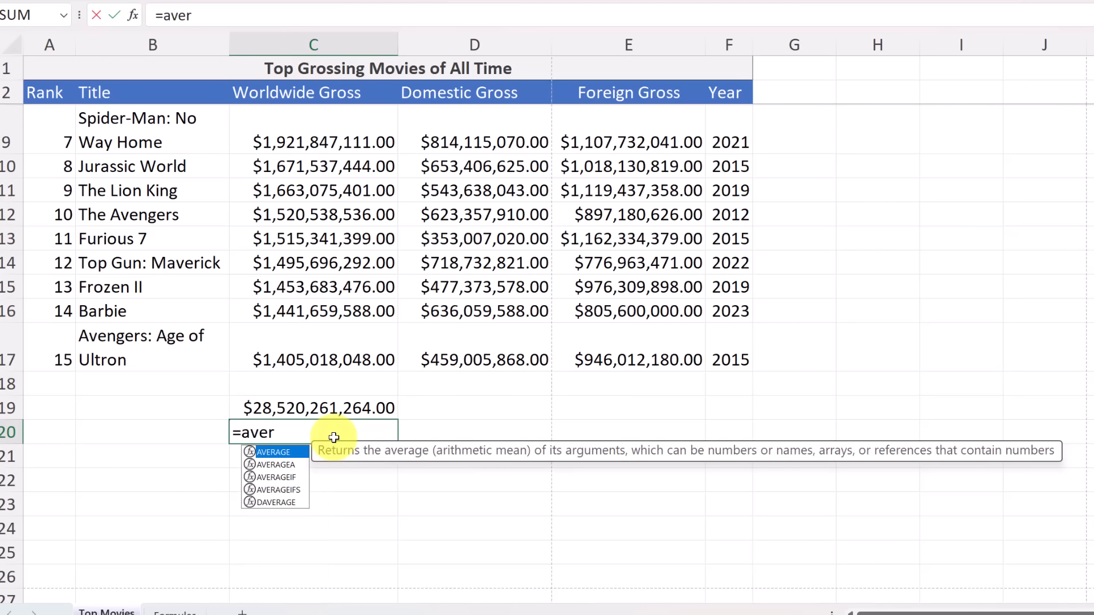
double_click(285, 456)
drag(378, 359, 300, 129)
key(Return)
click(379, 553)
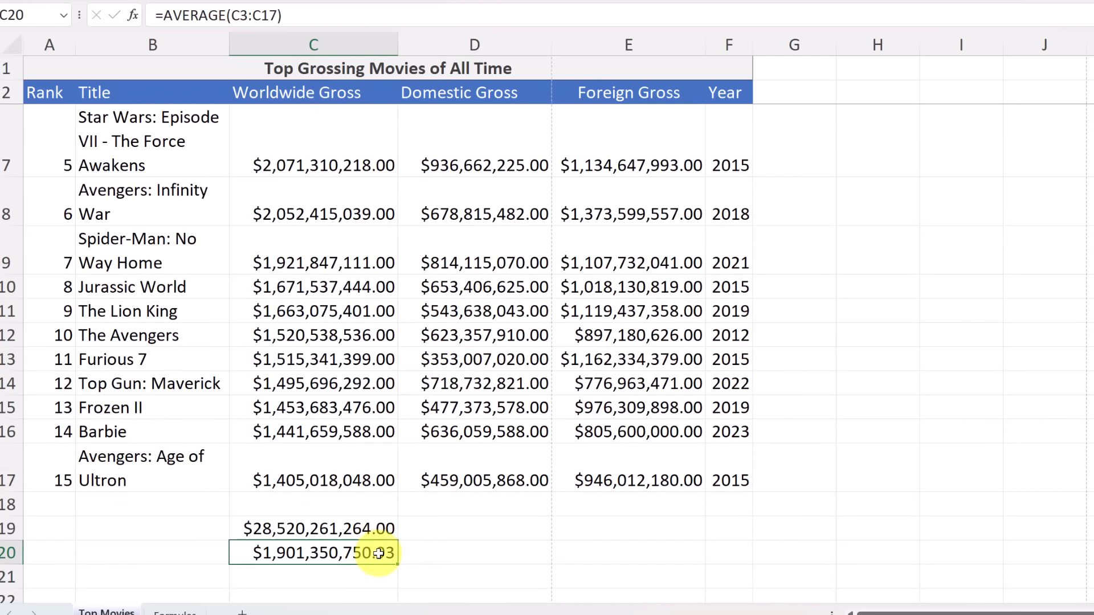
drag(400, 568, 513, 561)
click(645, 550)
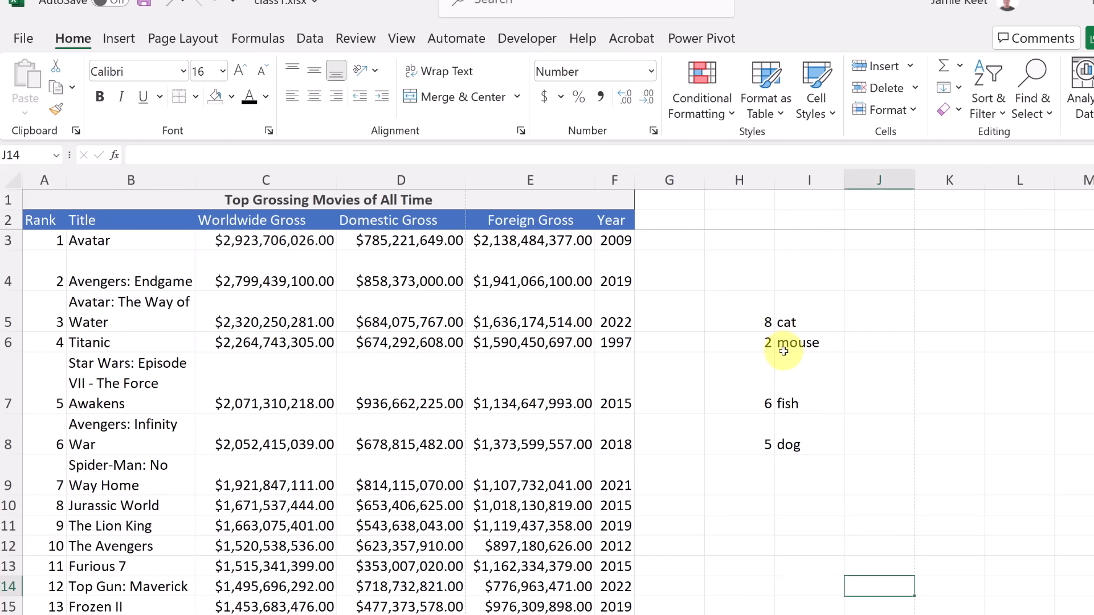
Step: Sort the number and animal list in H5:I8 from smallest to largest number and deselect it
click(754, 317)
drag(754, 317, 786, 443)
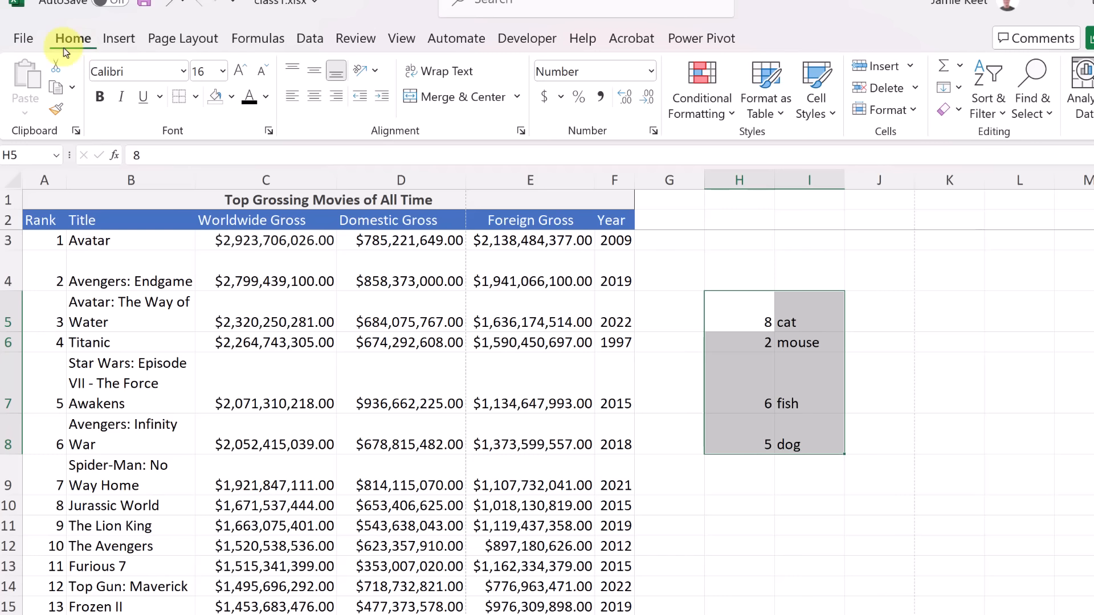
click(1005, 118)
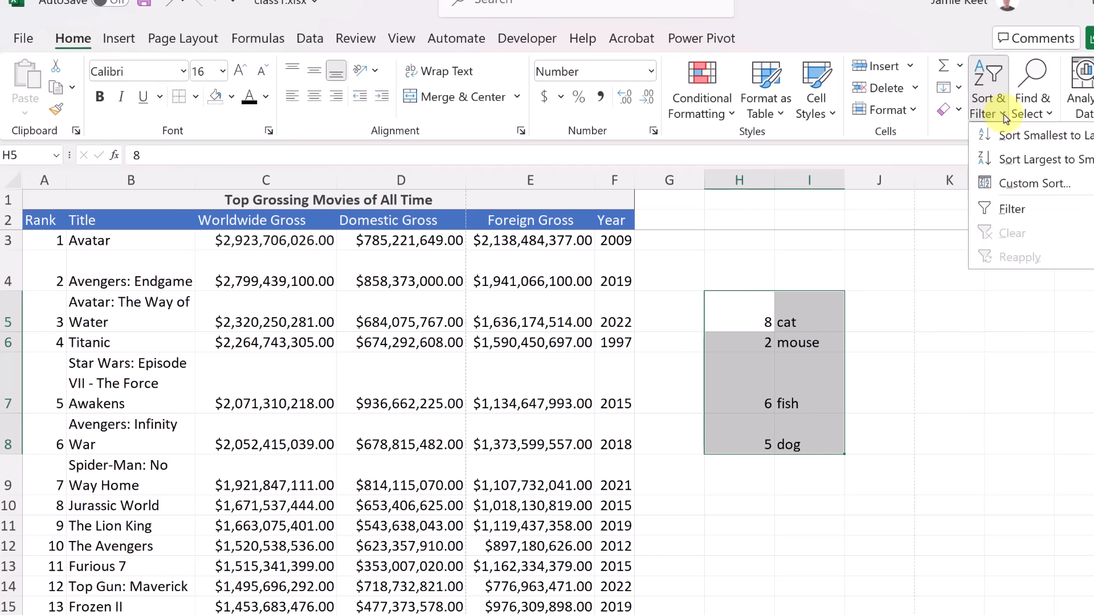
click(1022, 143)
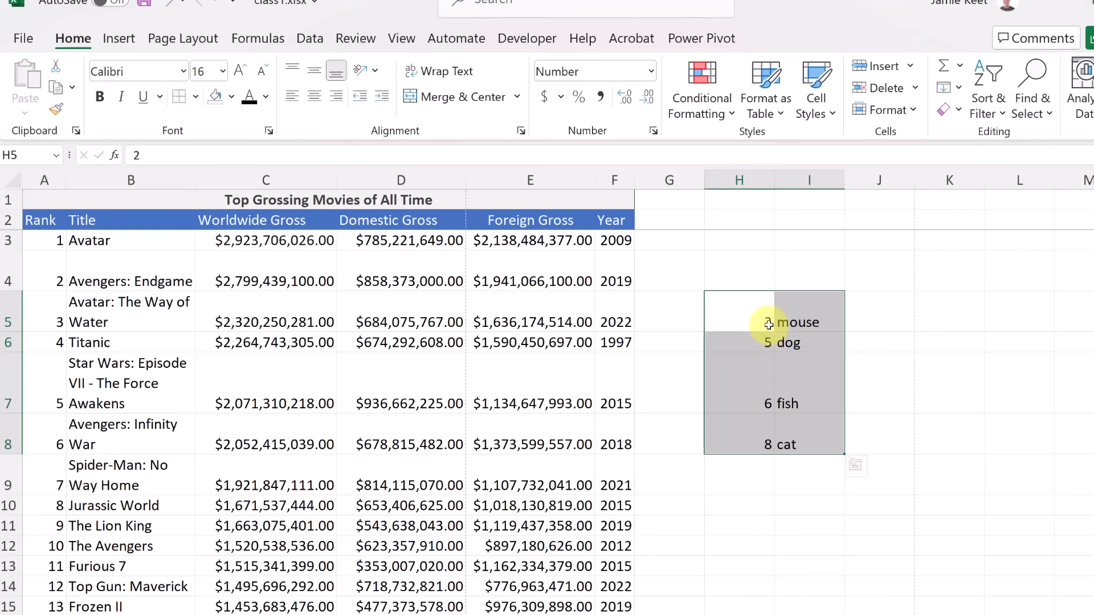
click(860, 362)
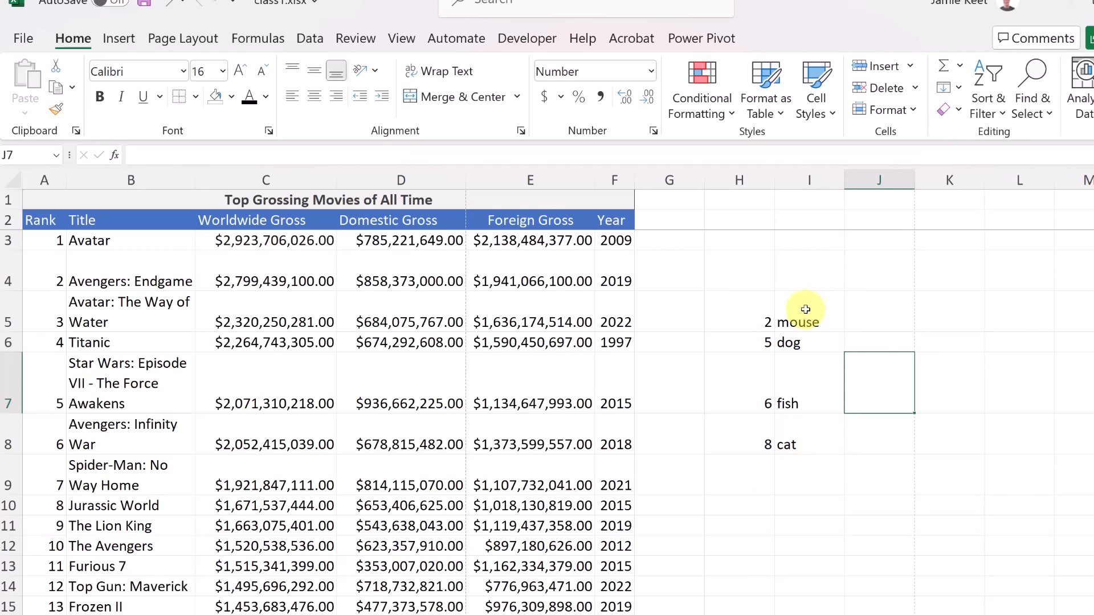
click(918, 344)
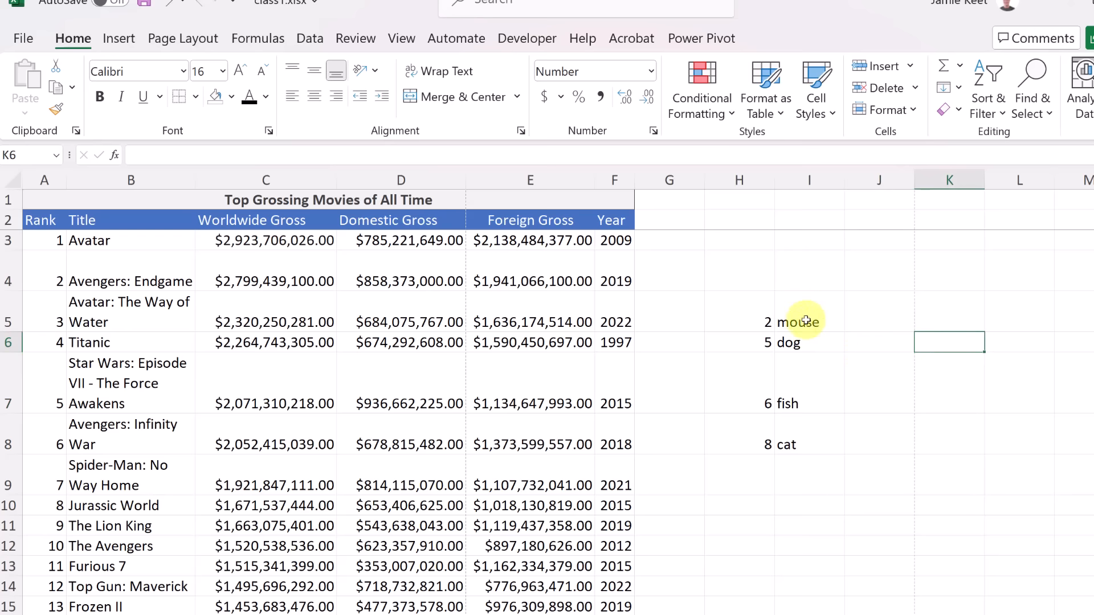
Step: Custom-sort the number and animal list in H5:I8 by column I on cell values from A to Z
drag(825, 452, 762, 319)
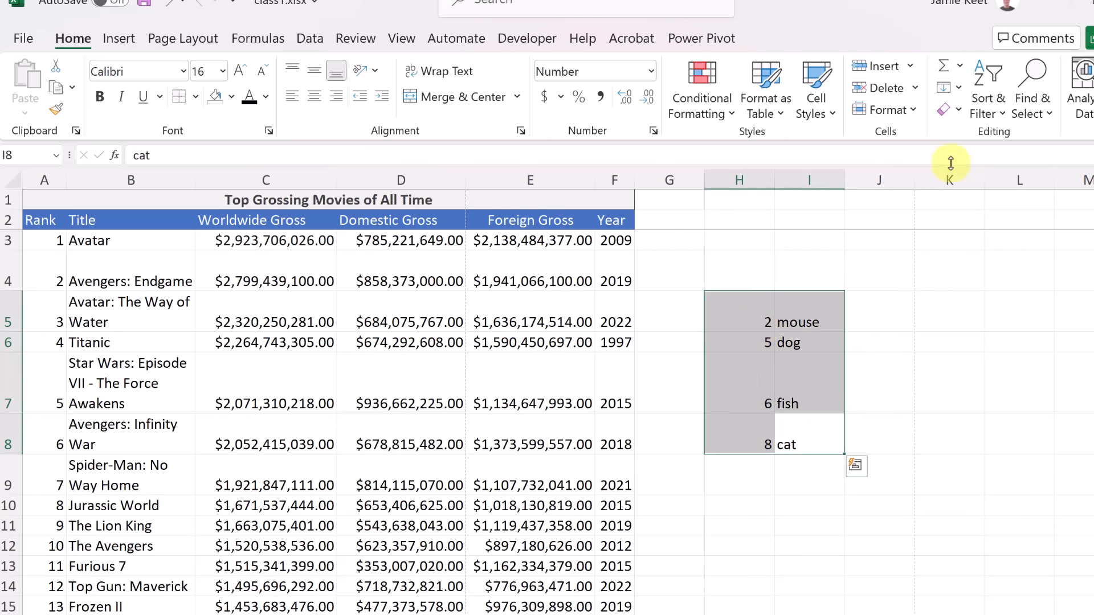
click(1006, 121)
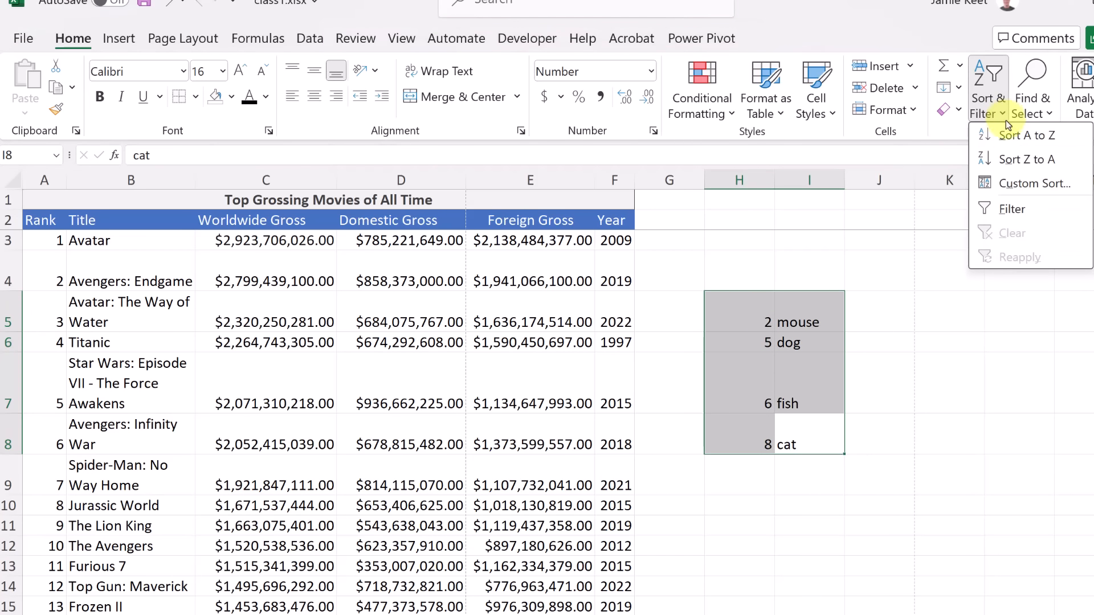
click(1022, 184)
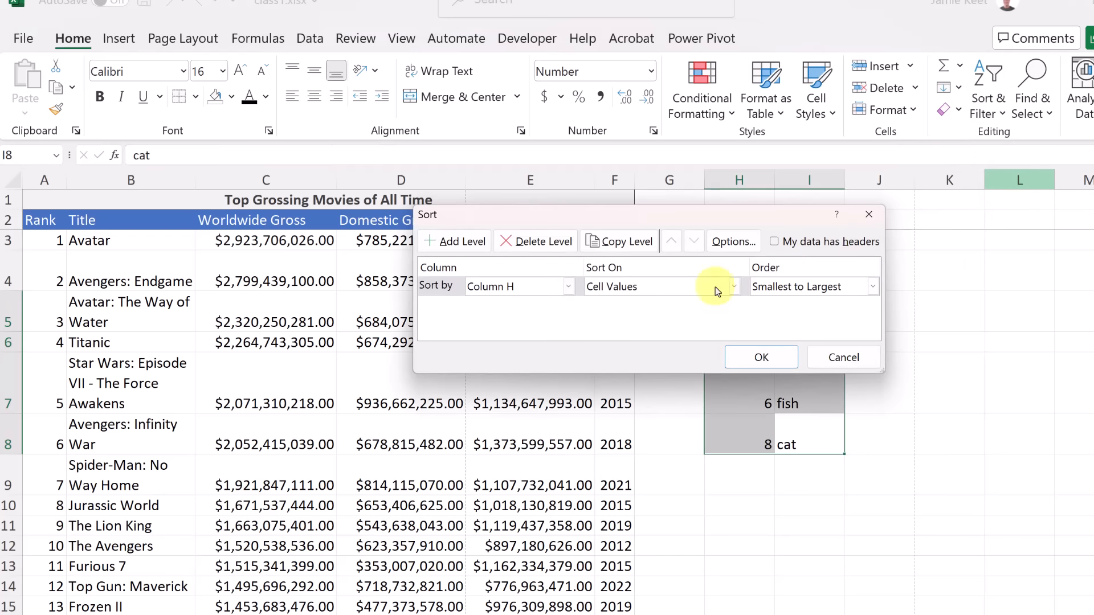
click(539, 292)
click(533, 318)
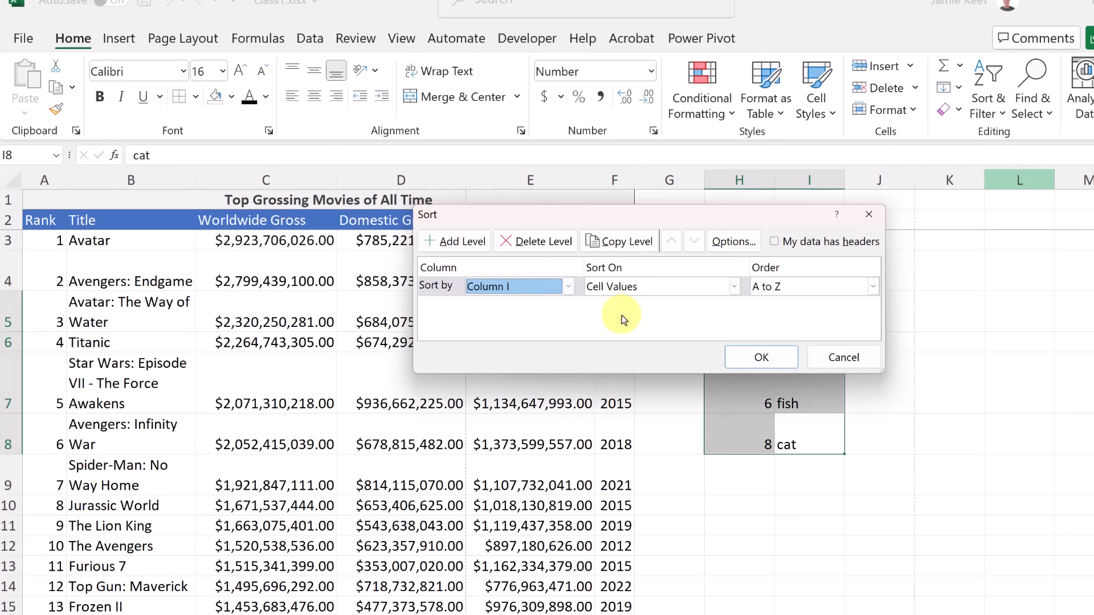
click(739, 357)
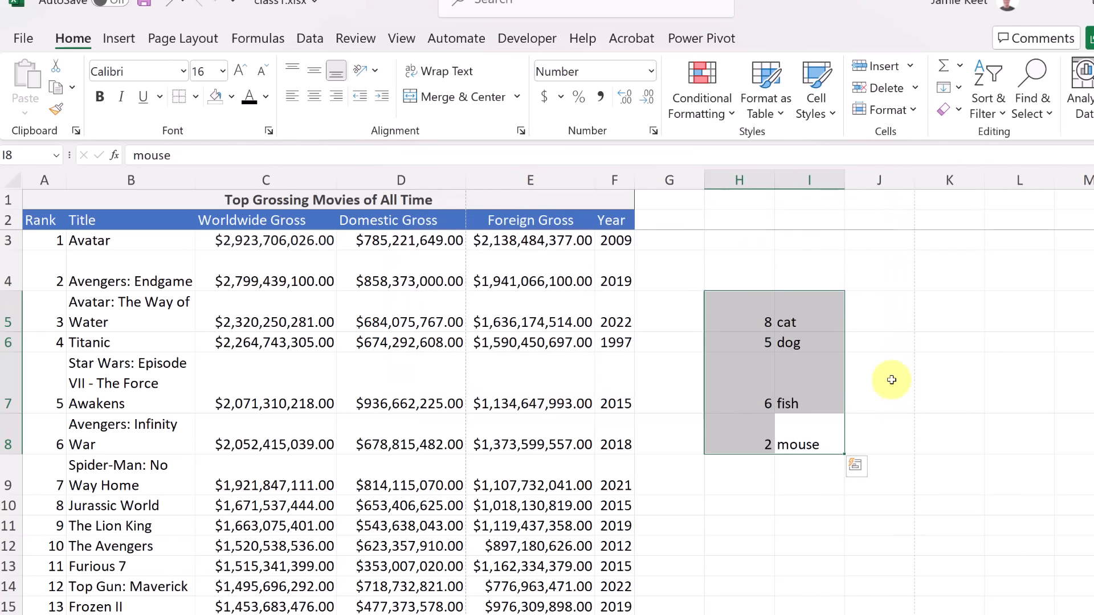
click(821, 326)
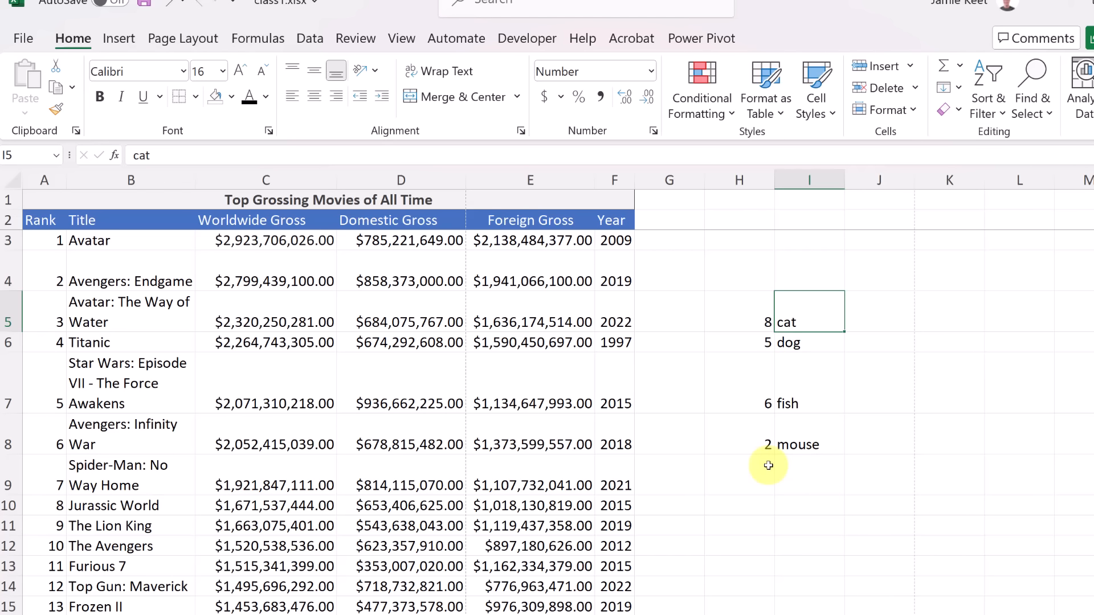
Step: Delete the contents of the number and animal list in H5:I8
drag(716, 310, 821, 425)
key(Delete)
click(689, 283)
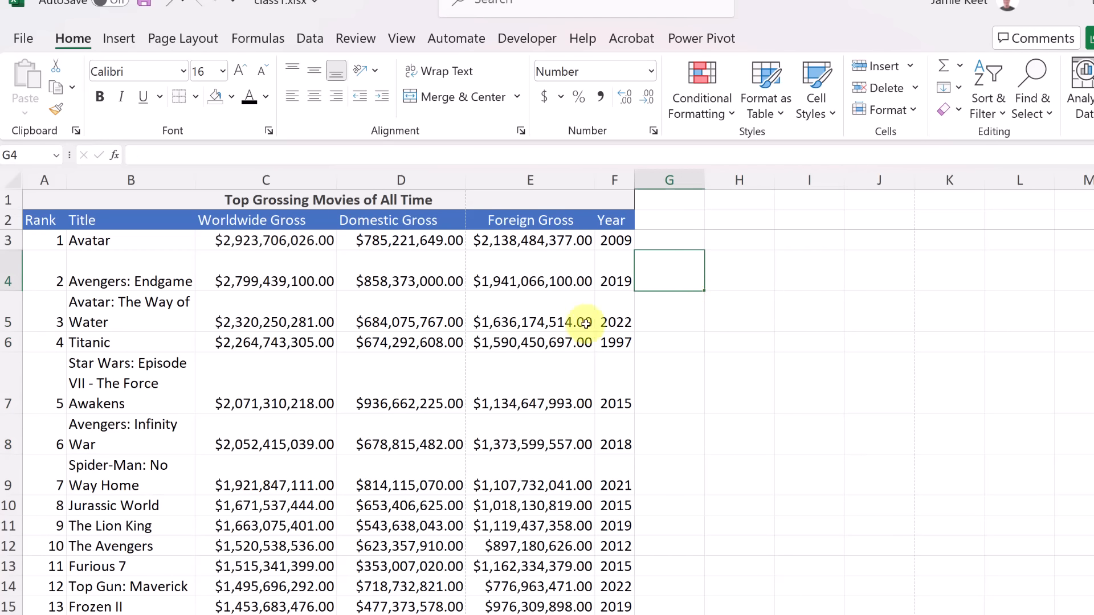
Step: Add filter controls to the movie table's header cells A2:F2 and deselect them
click(50, 222)
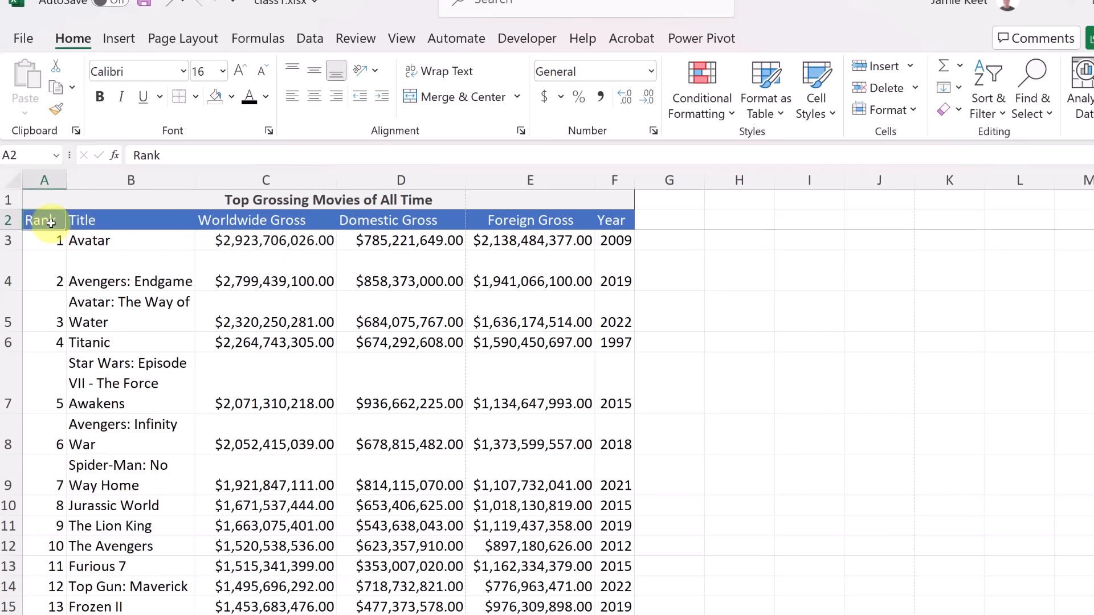
drag(51, 223, 623, 227)
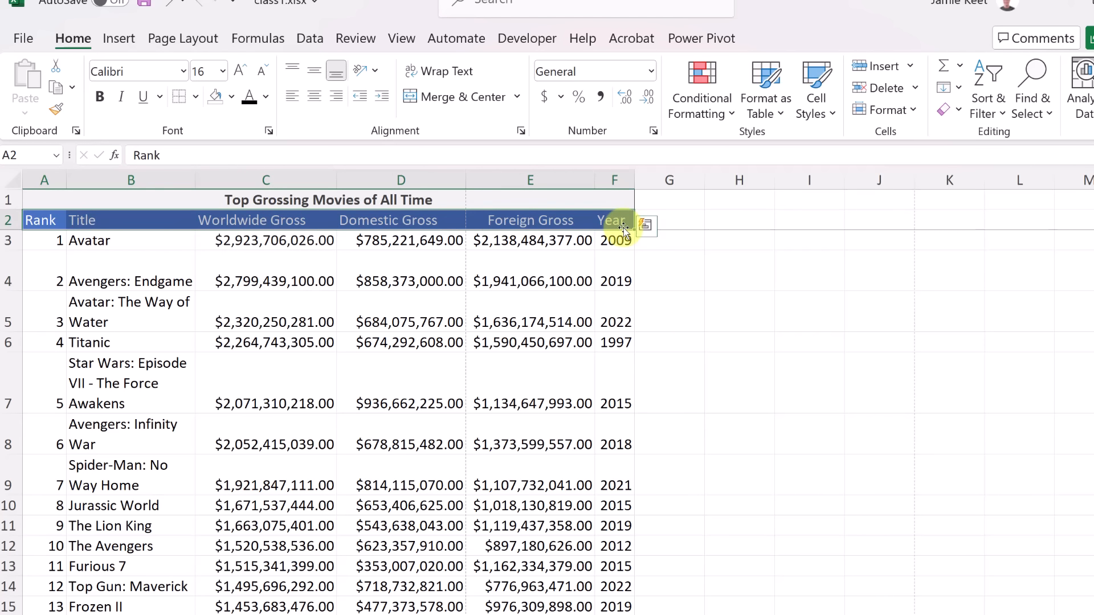
click(1004, 114)
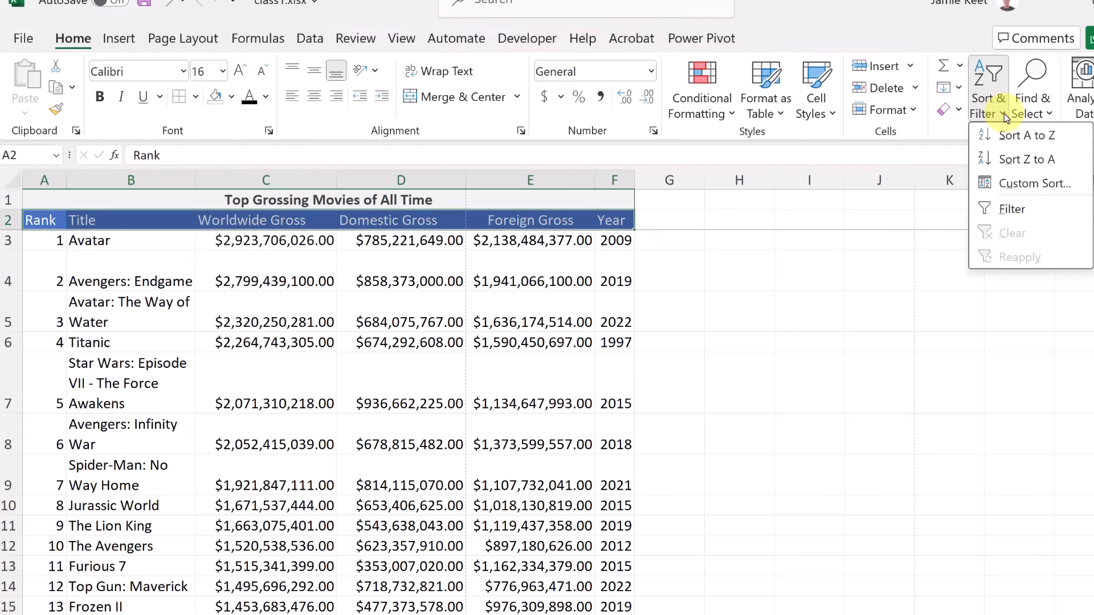
click(1013, 216)
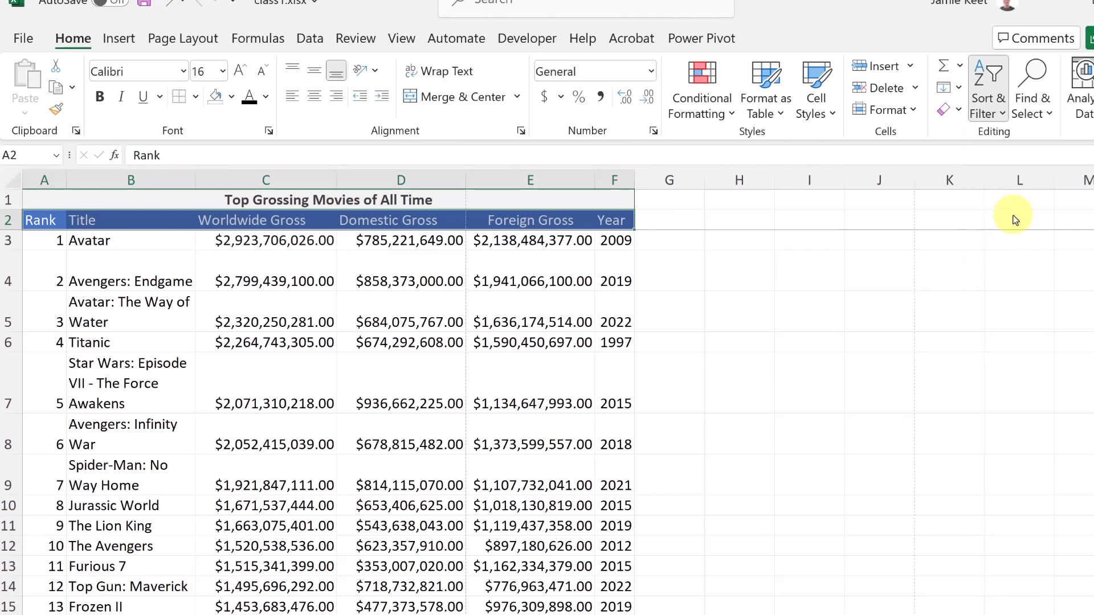
click(820, 240)
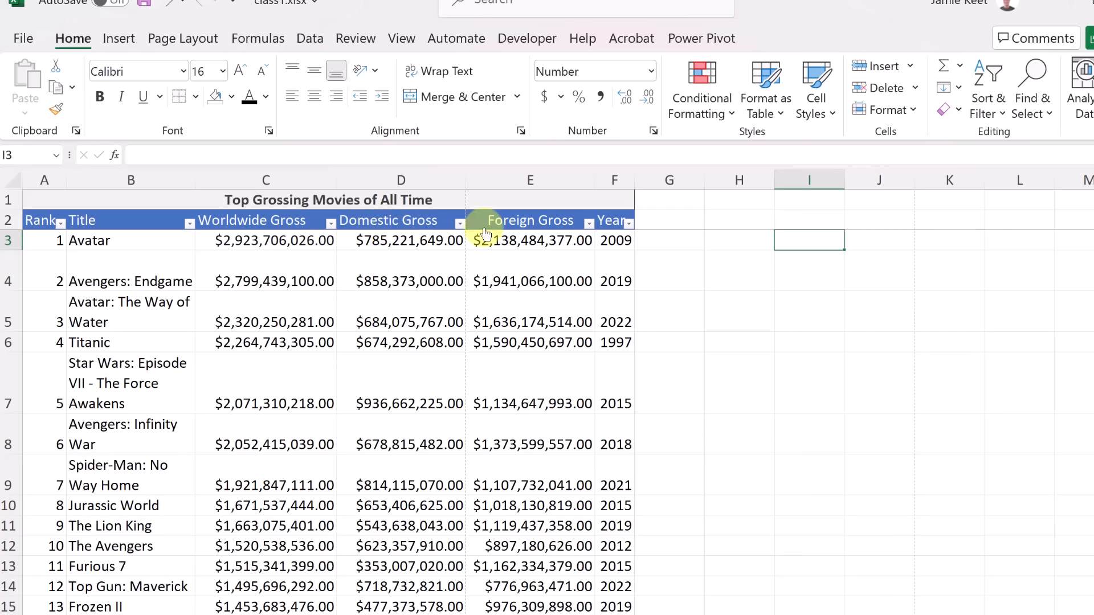
Step: Sort the movie table by Year from largest to smallest and check the reordered rows
click(629, 224)
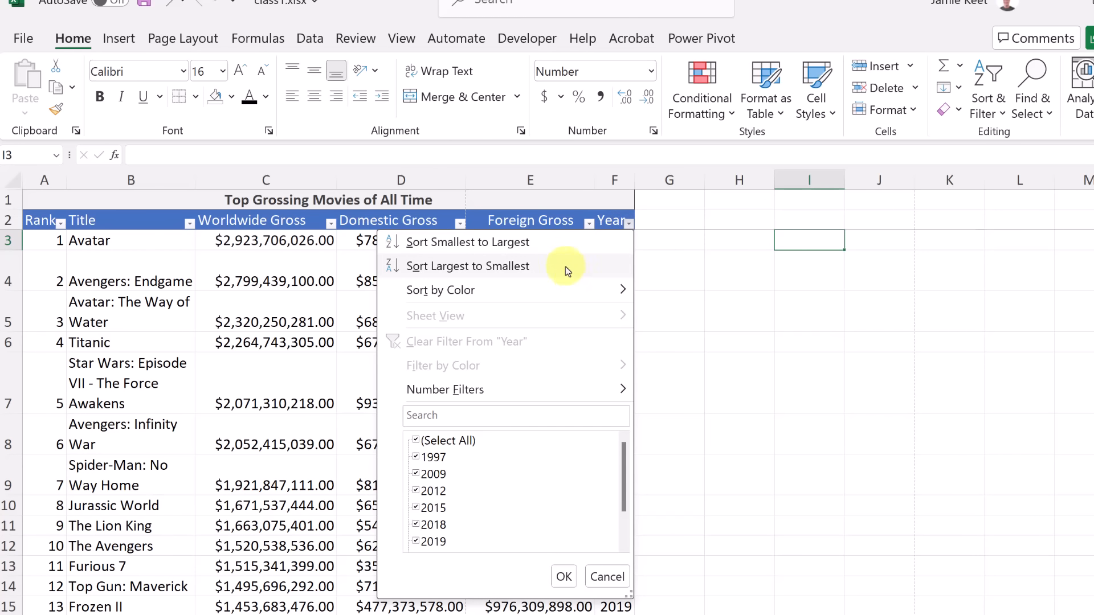
click(497, 267)
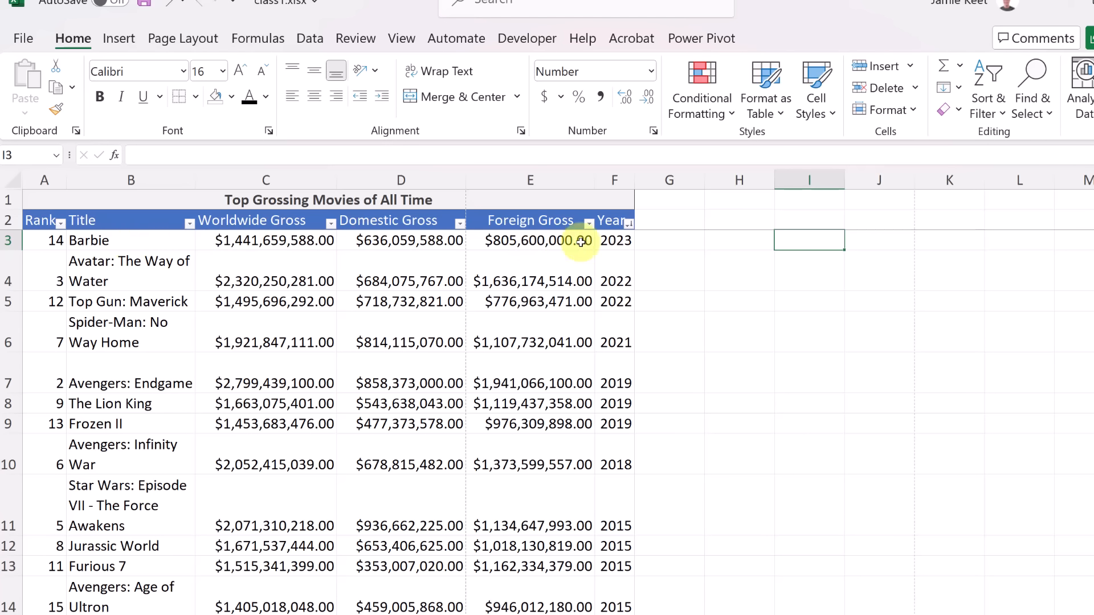
scroll(615, 351, down, 2)
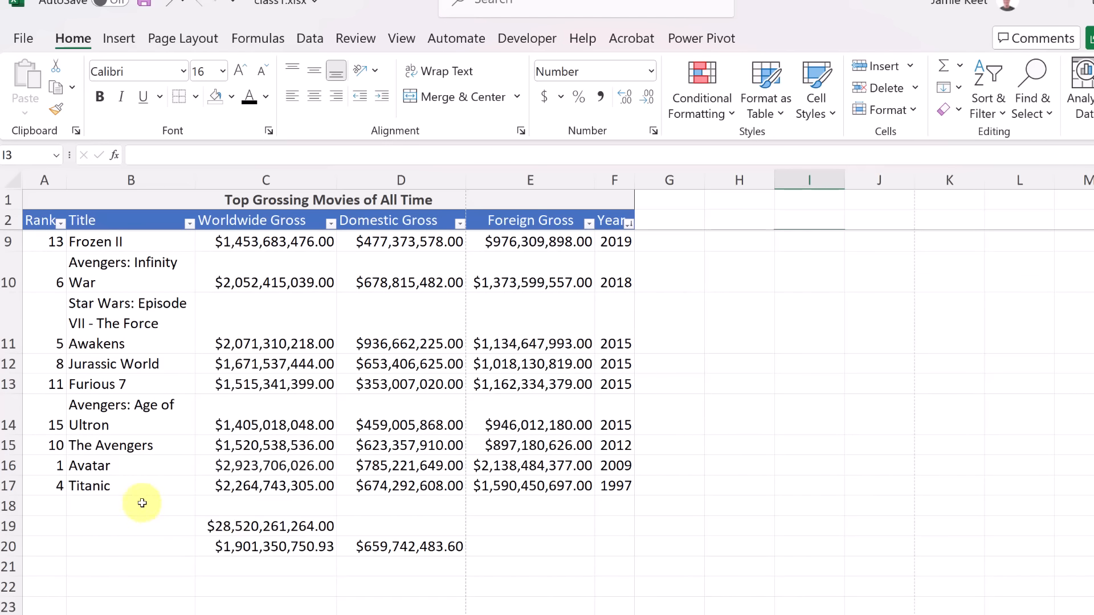
scroll(620, 479, up, 2)
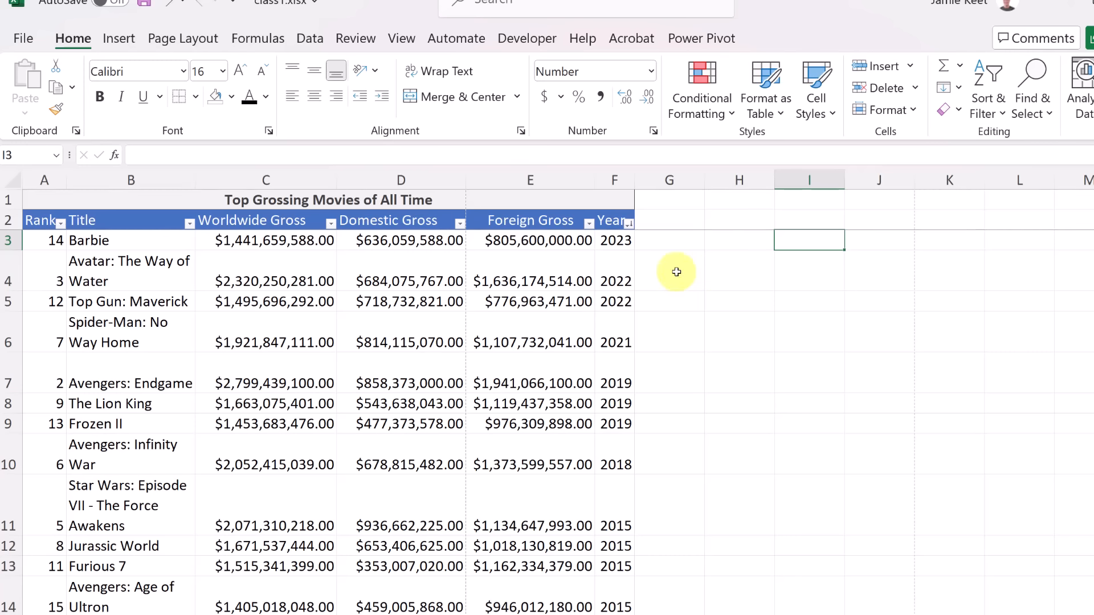
Step: Filter the movie table's Year column to show only movies from 2015
click(629, 225)
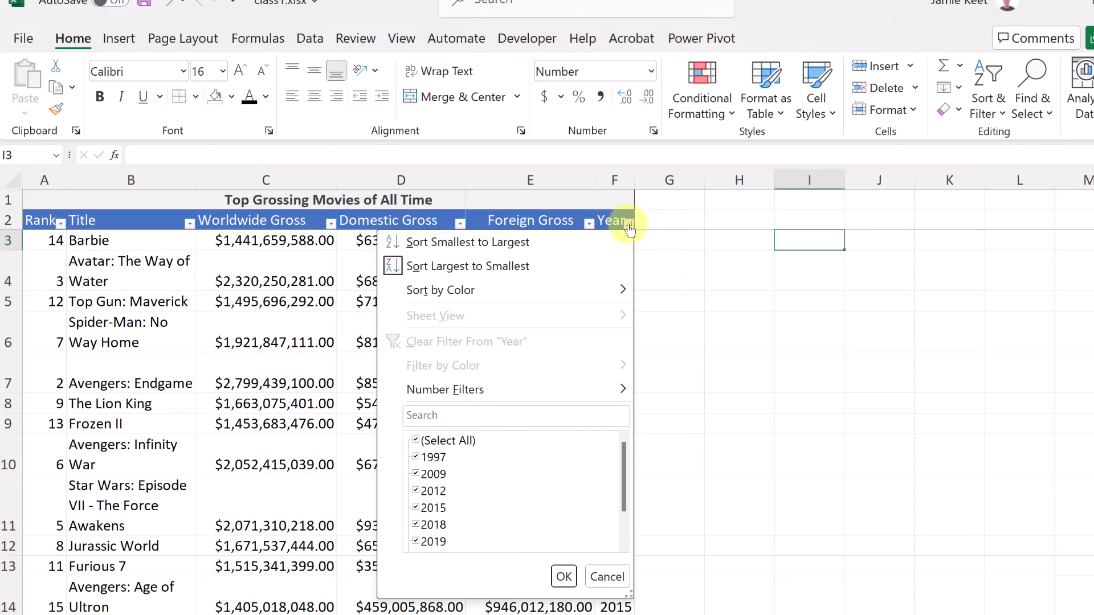
scroll(475, 501, down, 2)
scroll(479, 500, up, 2)
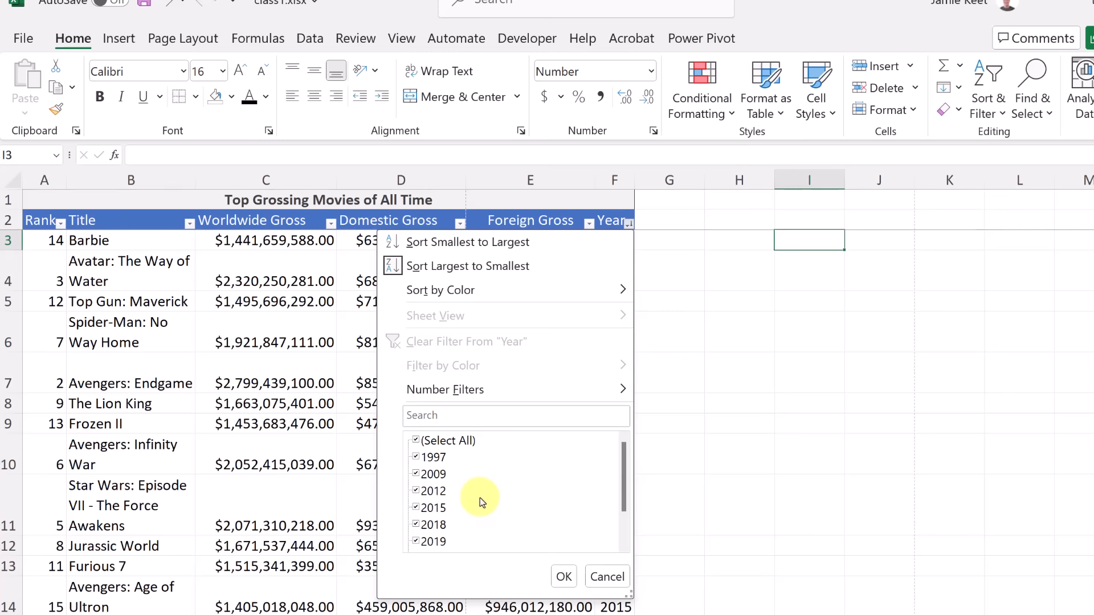
click(424, 441)
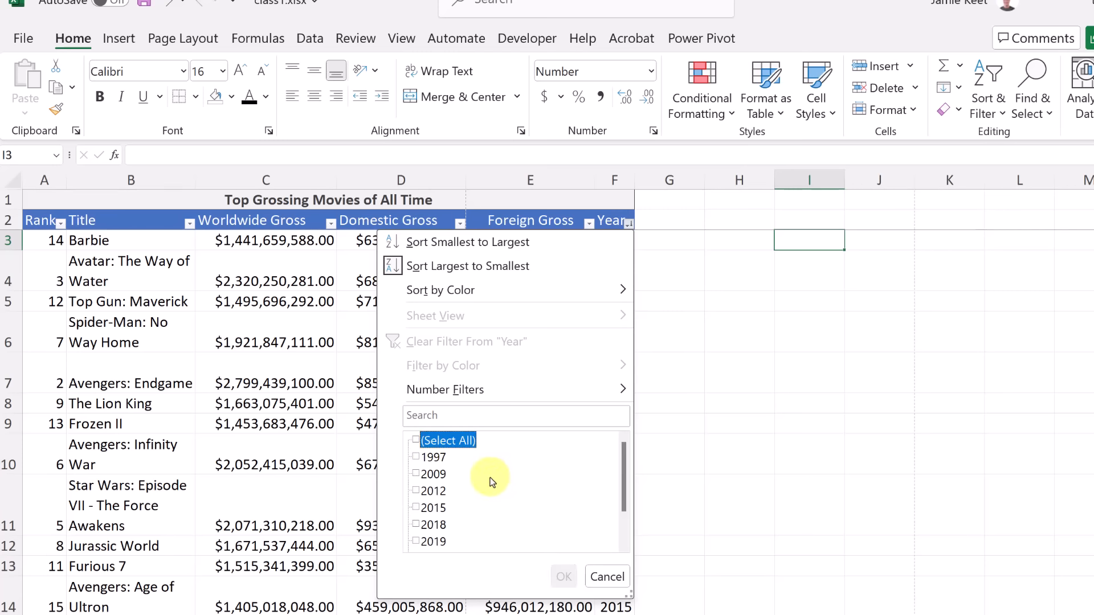
scroll(490, 480, down, 2)
scroll(467, 487, up, 2)
click(415, 507)
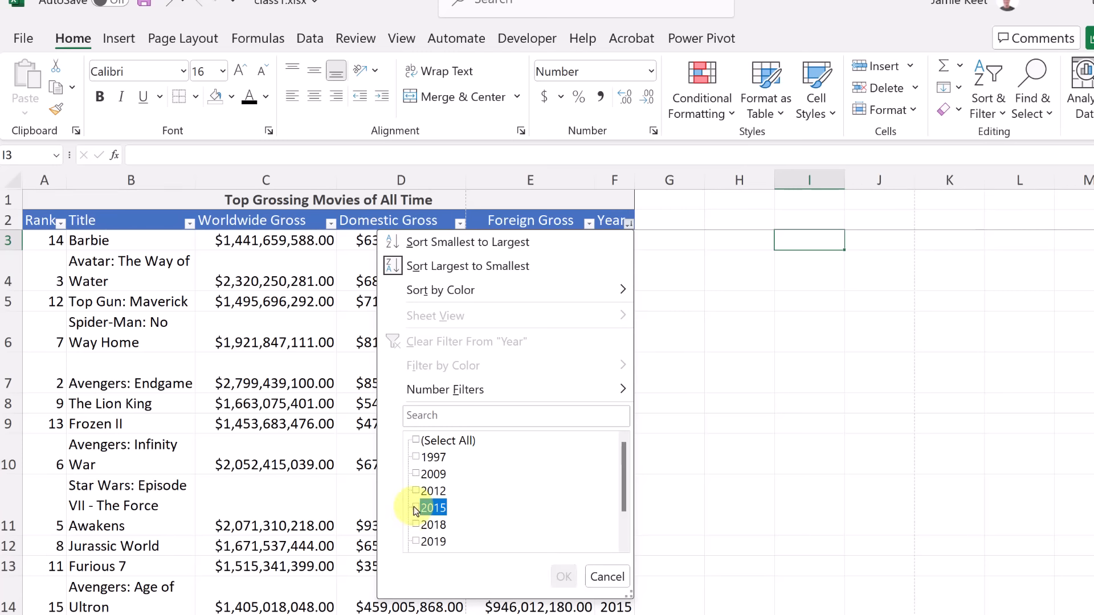
click(564, 578)
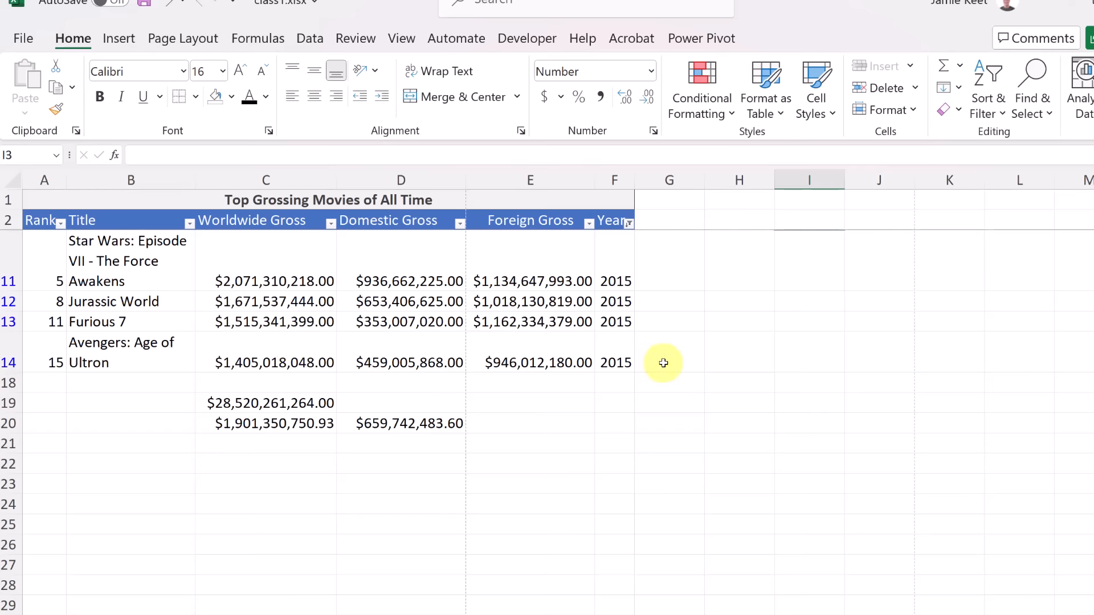
Step: Reselect all years in the Year filter to show every movie again
click(628, 224)
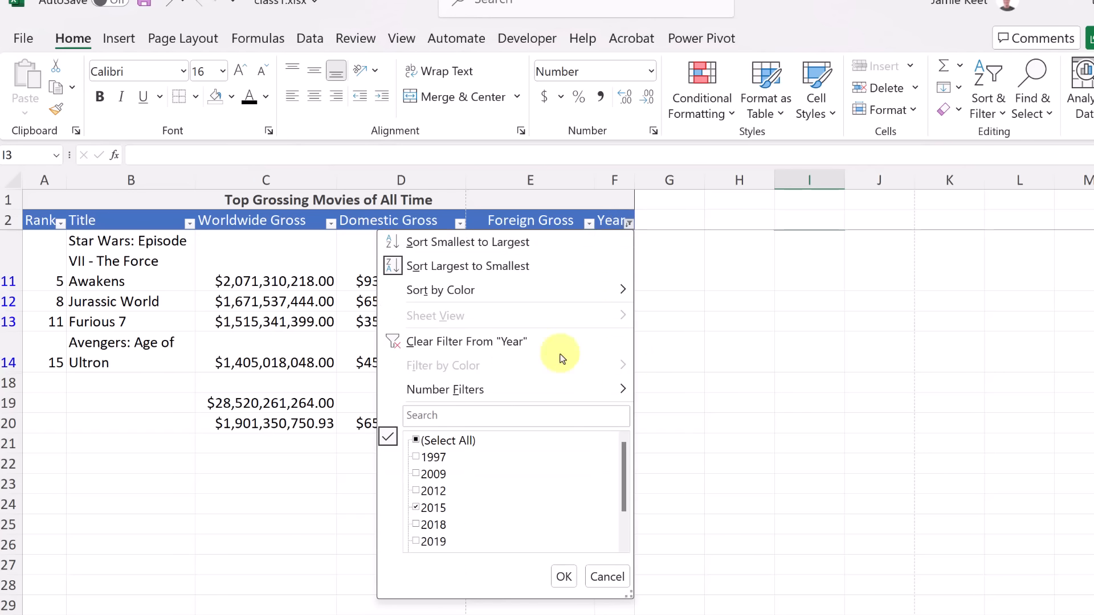
click(417, 440)
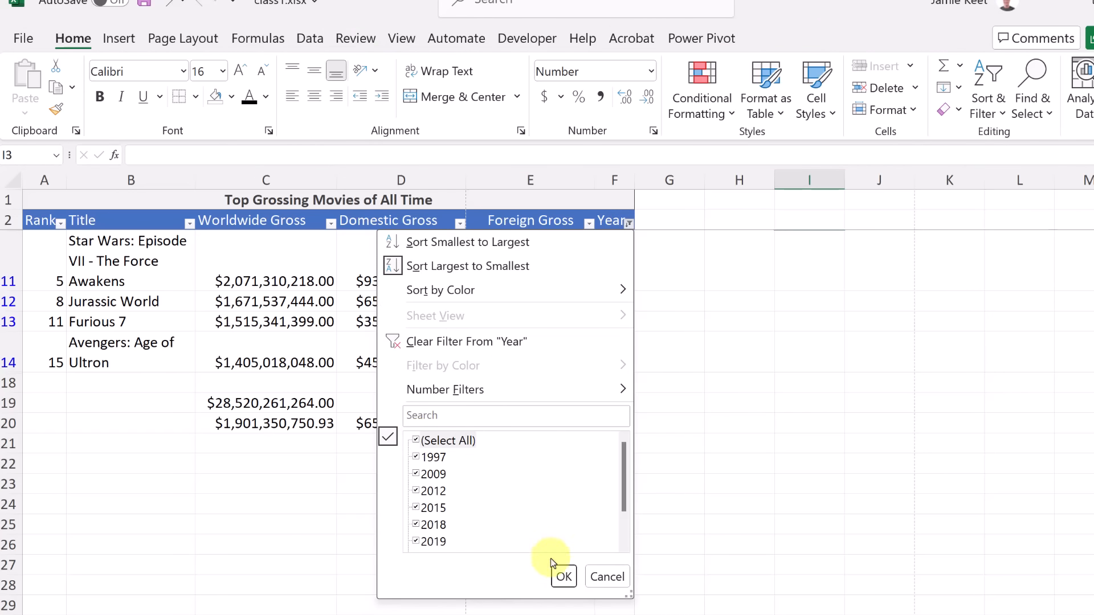
click(563, 576)
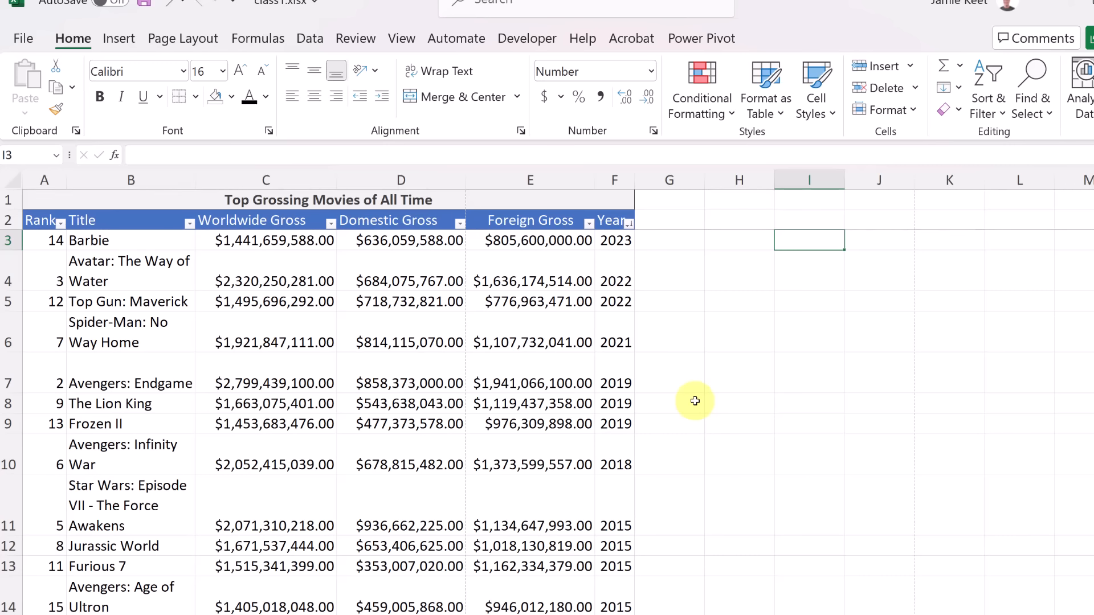
scroll(694, 401, down, 2)
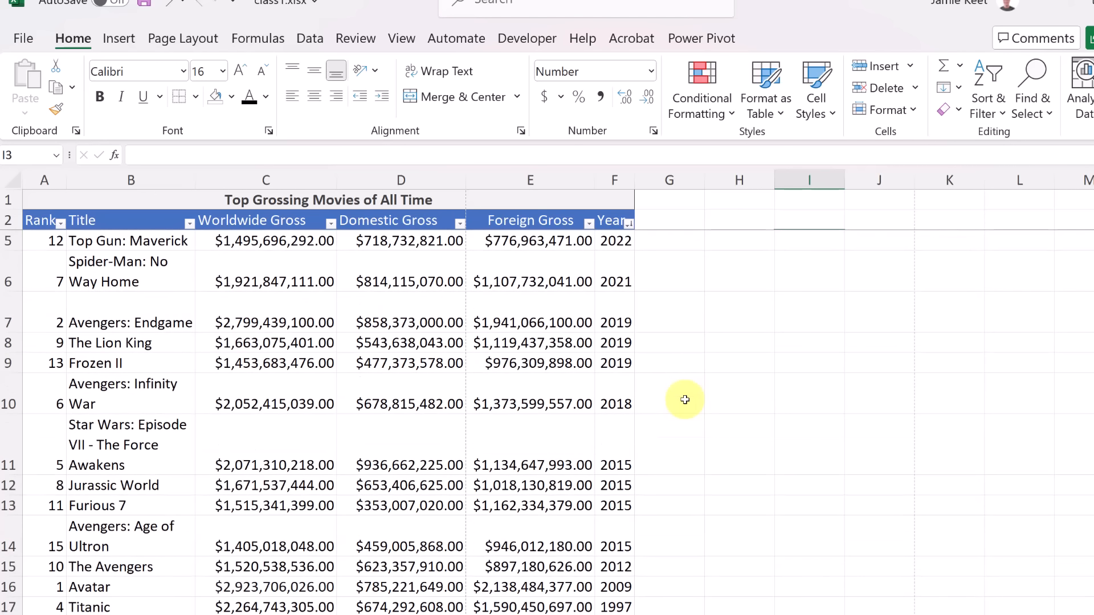
scroll(675, 367, up, 2)
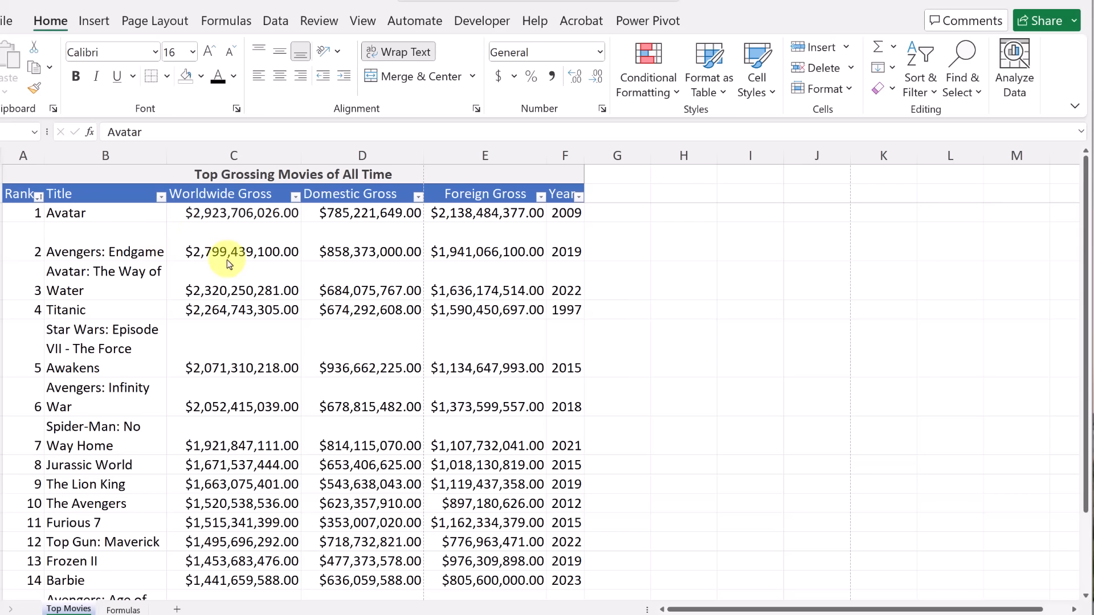
click(104, 215)
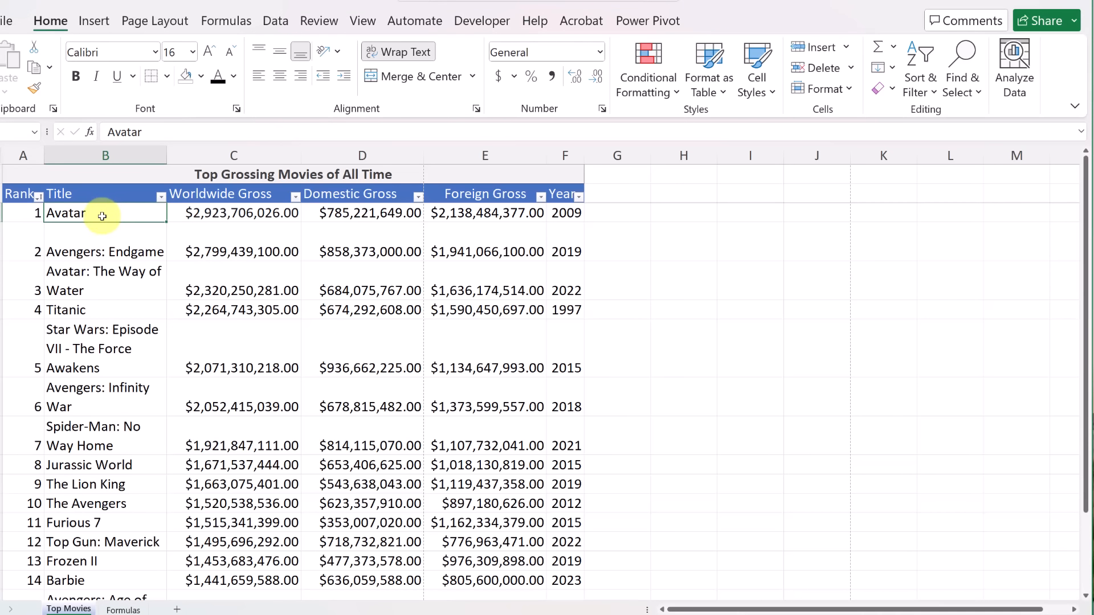
click(85, 236)
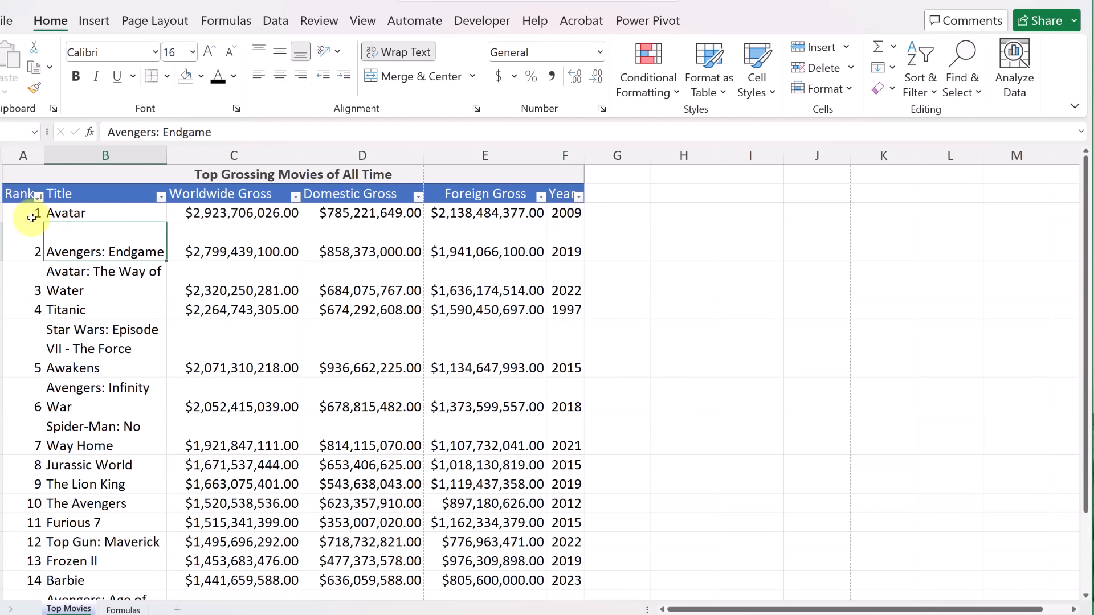
click(180, 371)
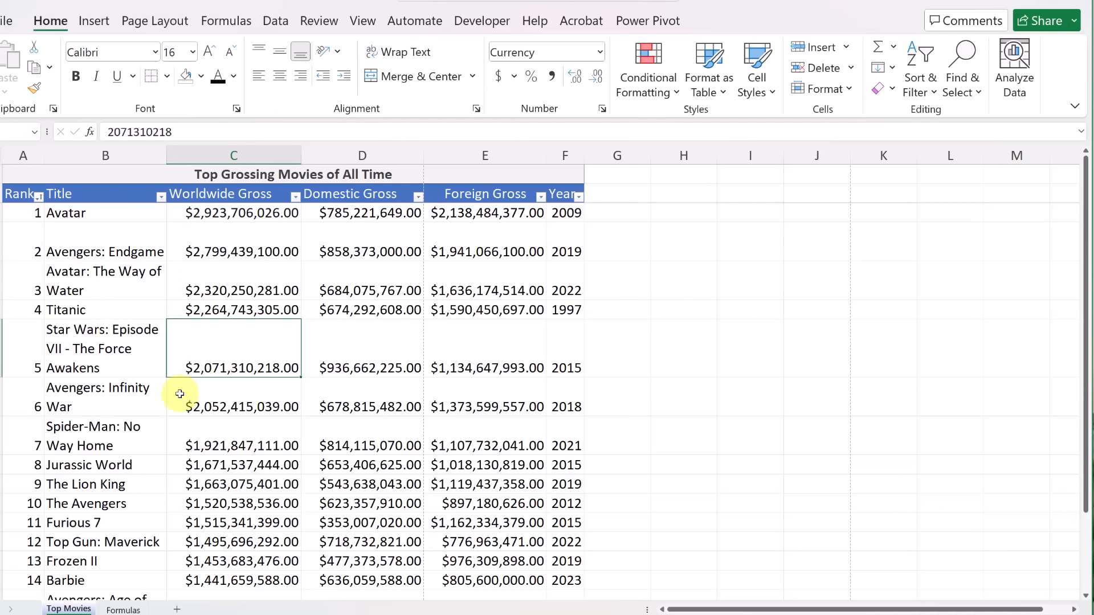
scroll(180, 394, down, 2)
scroll(180, 393, up, 2)
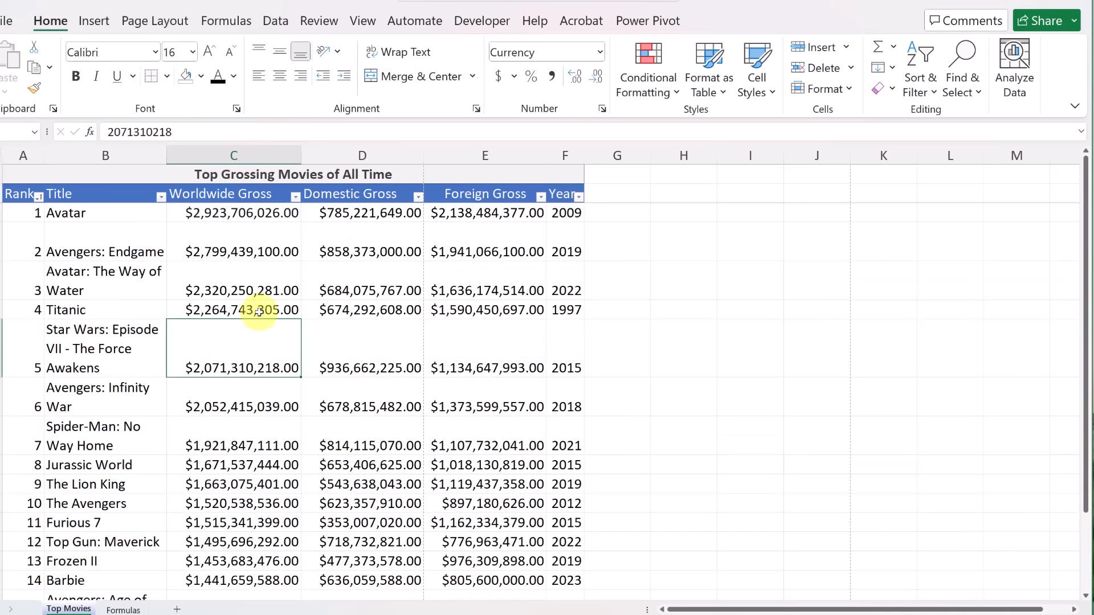
click(204, 229)
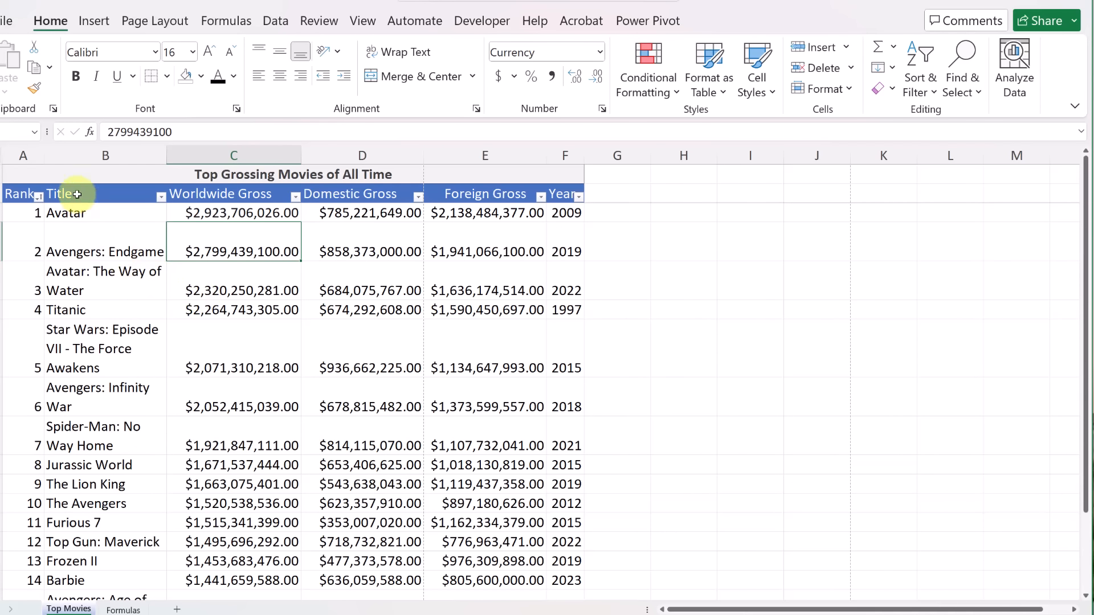
Step: Insert a clustered column chart of the top five movies' titles and worldwide gross from B2:C7
drag(77, 195, 257, 361)
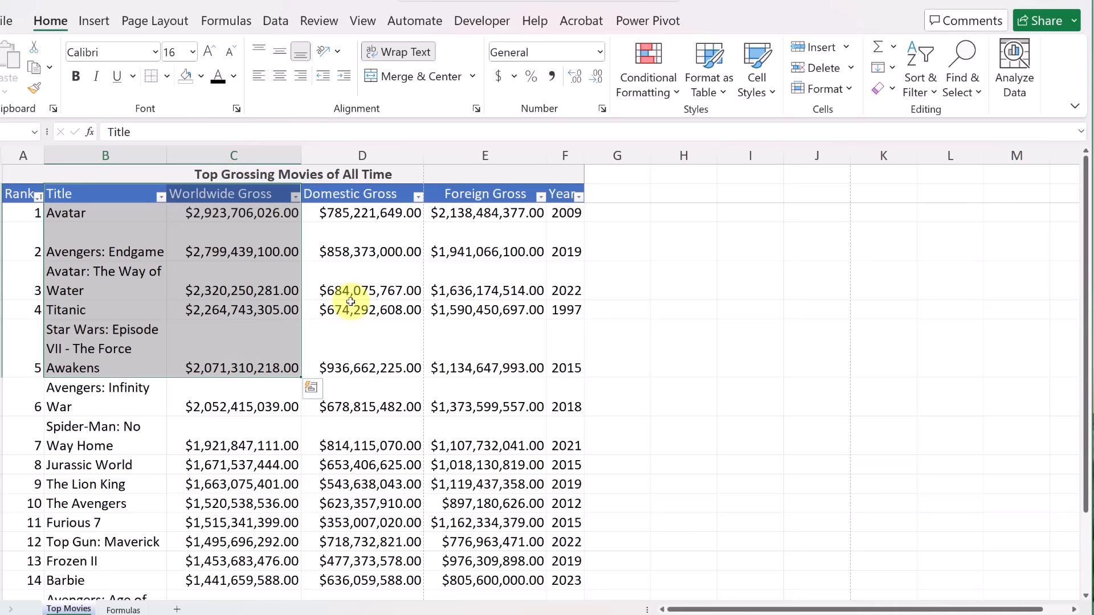
click(90, 22)
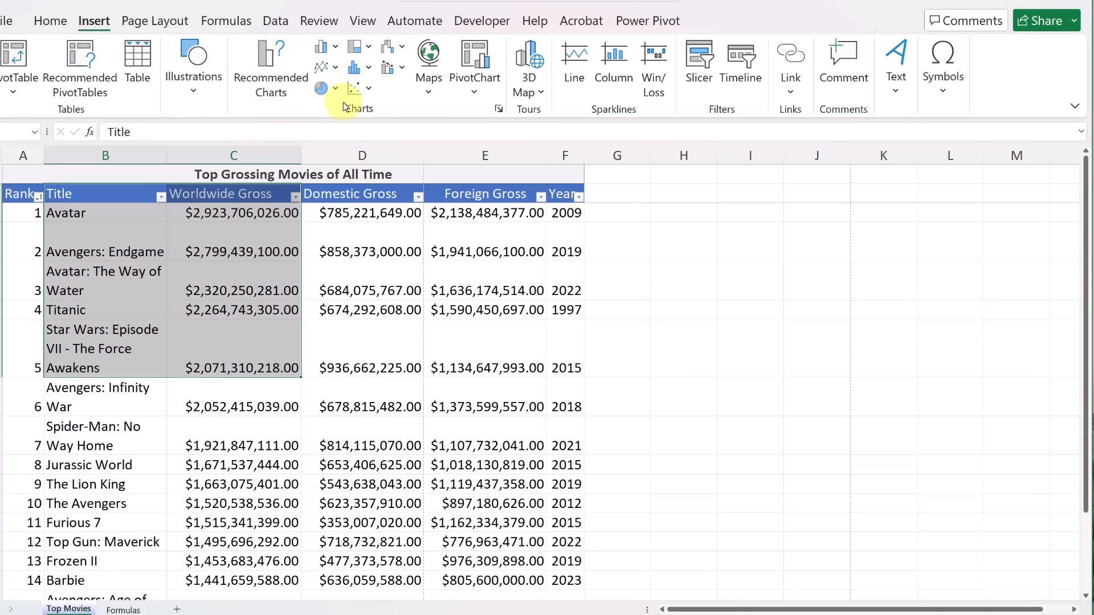
click(336, 48)
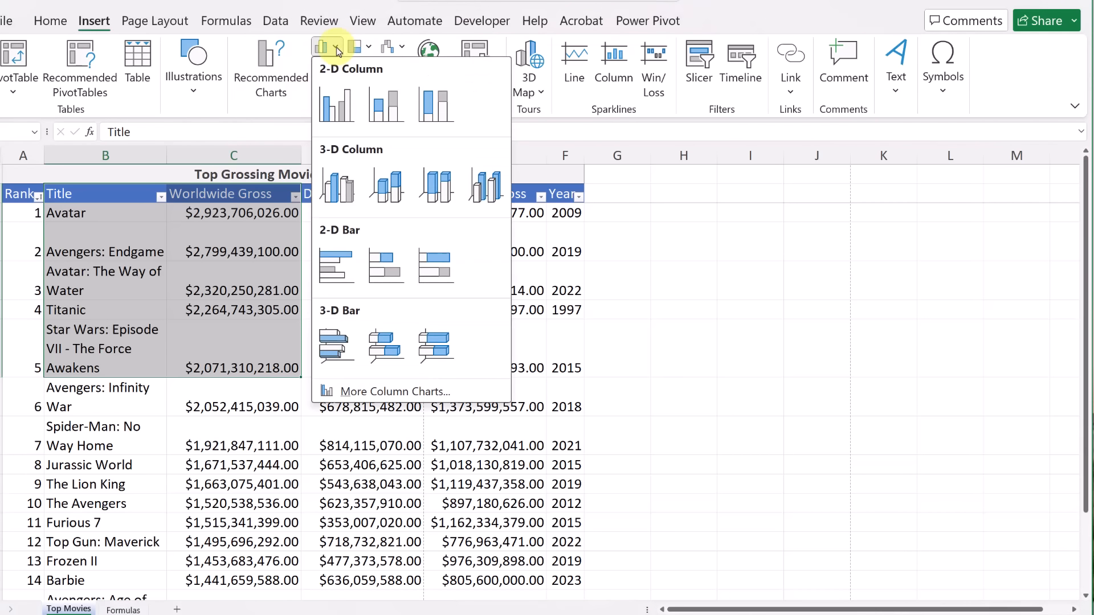
click(336, 47)
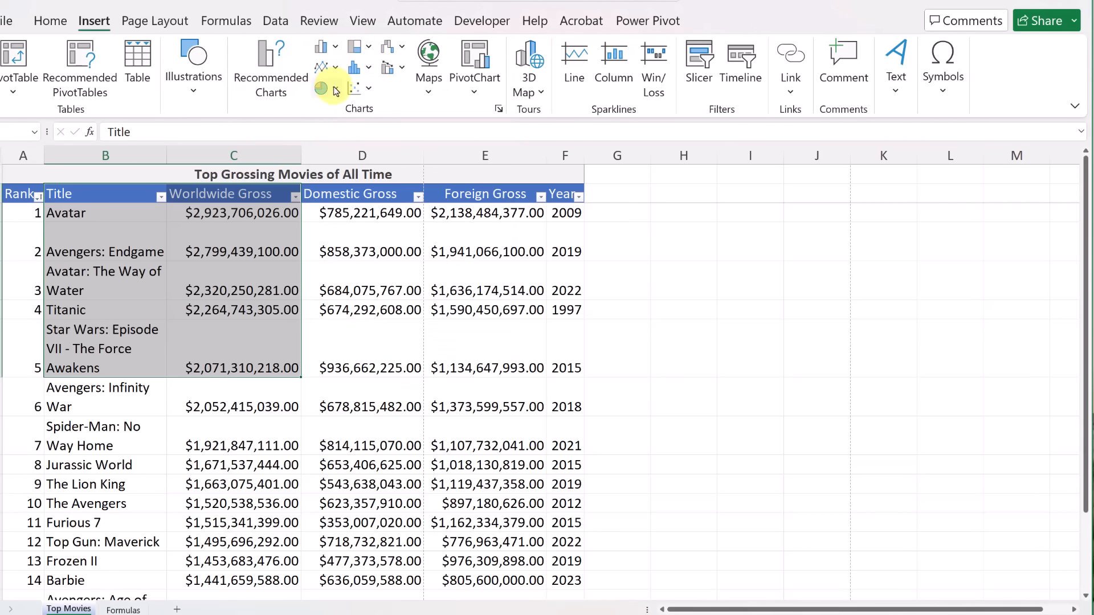
click(336, 89)
click(335, 90)
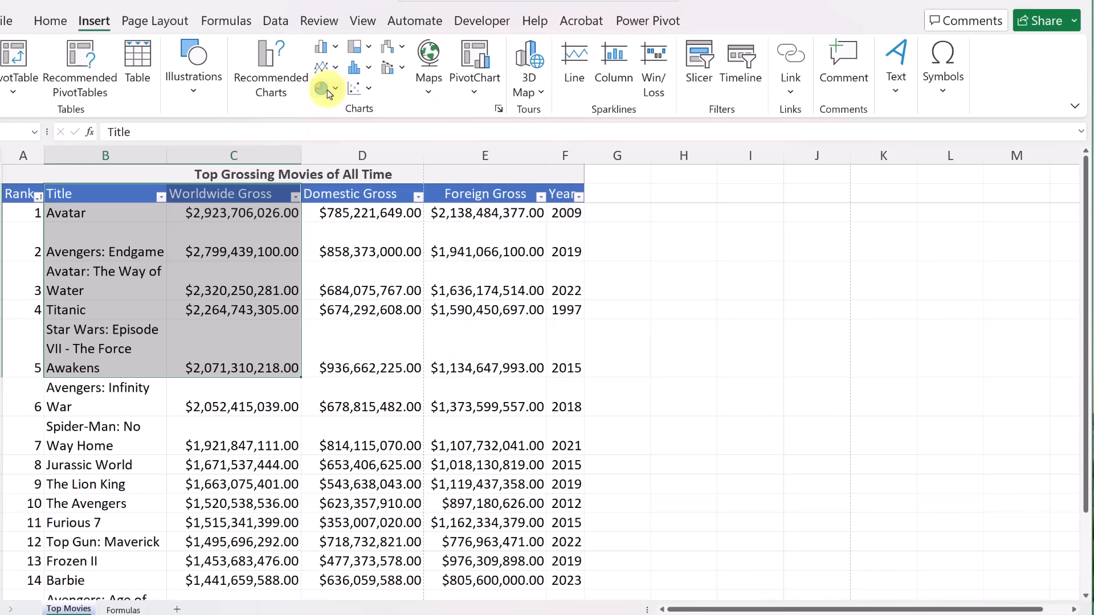
click(261, 61)
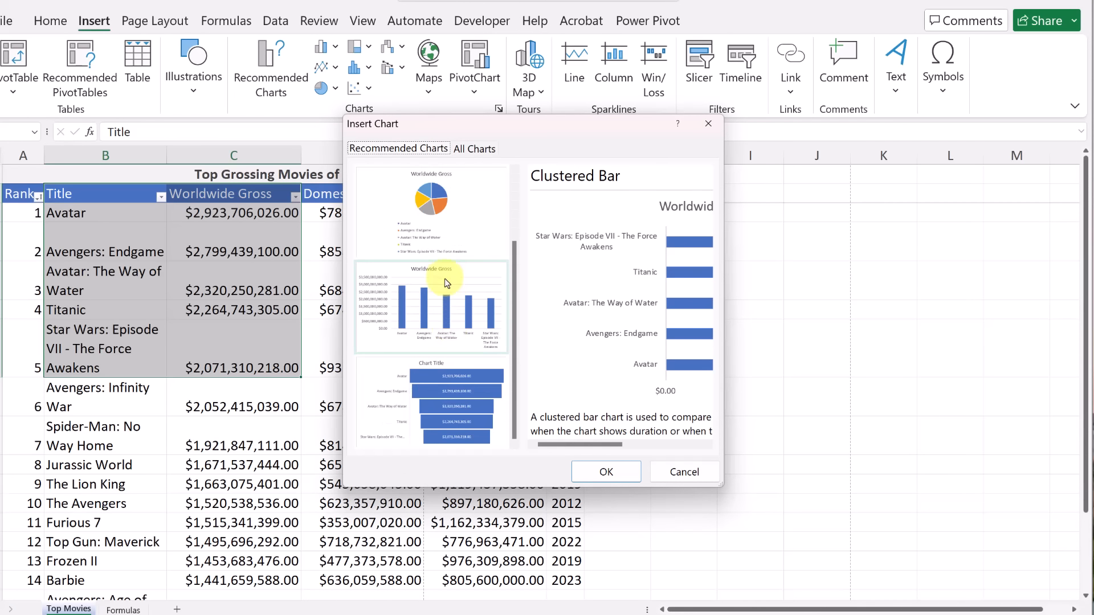
click(472, 151)
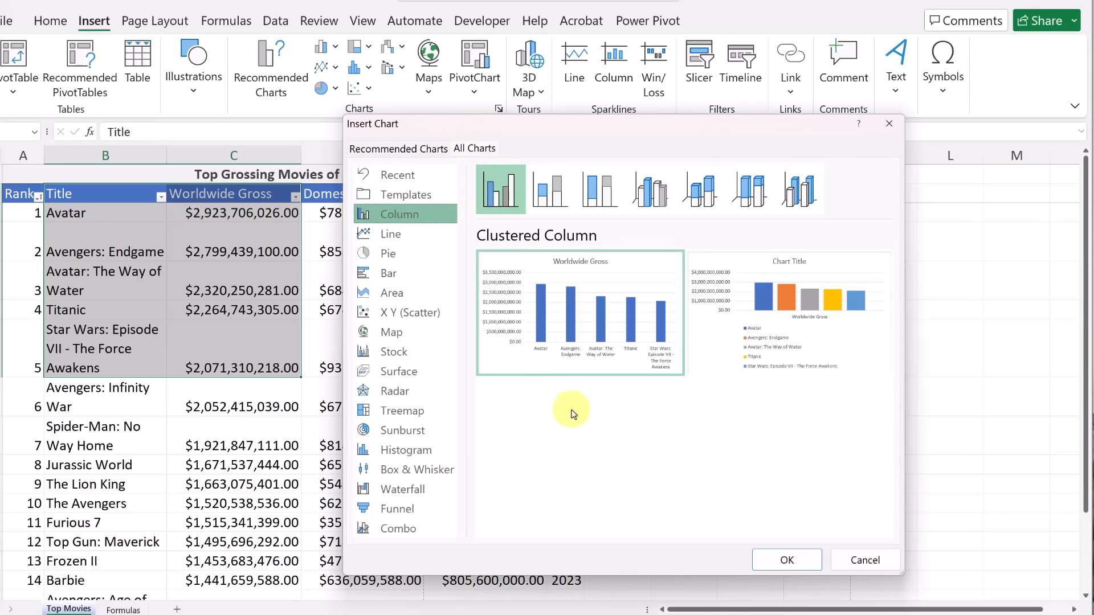
mouse_move(589, 271)
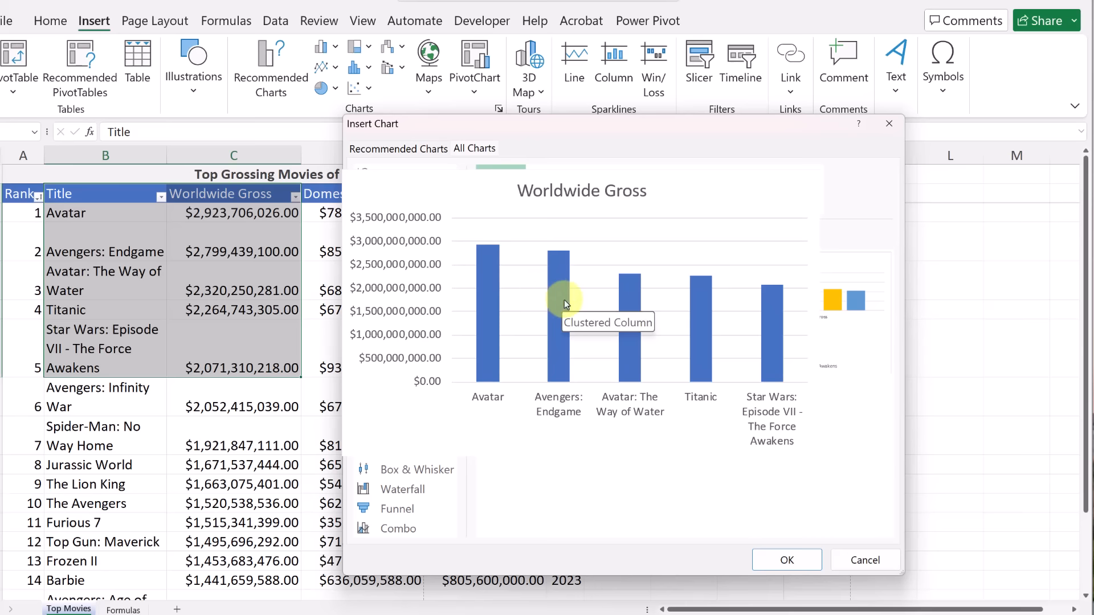
click(798, 561)
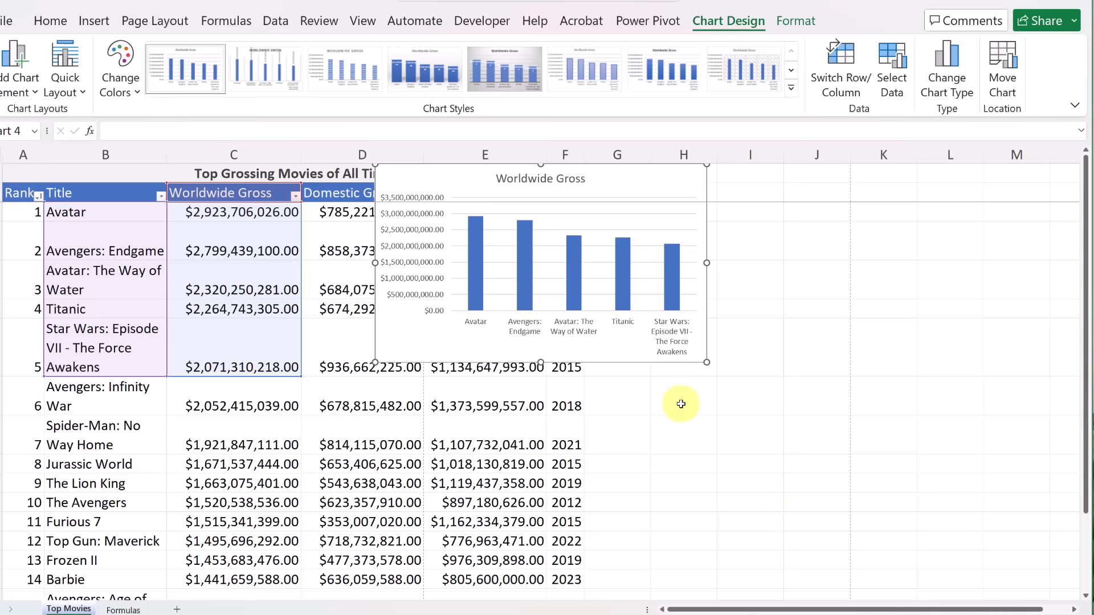
Step: Move the chart beside the Year column and extend its source data to the top five movies' Domestic Gross and Foreign Gross
drag(622, 187, 847, 218)
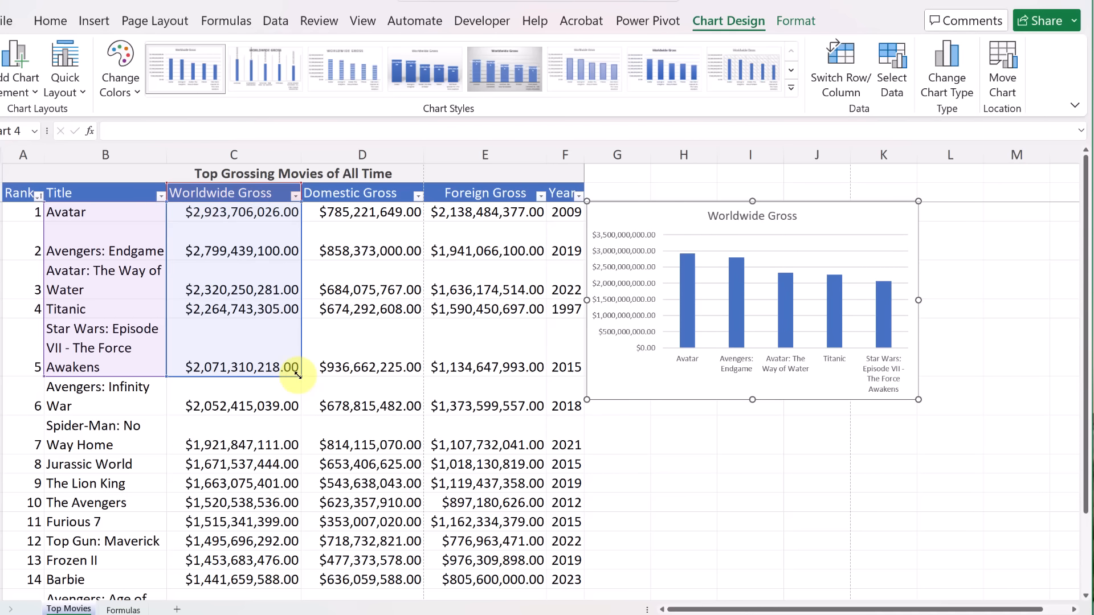
drag(298, 375, 419, 374)
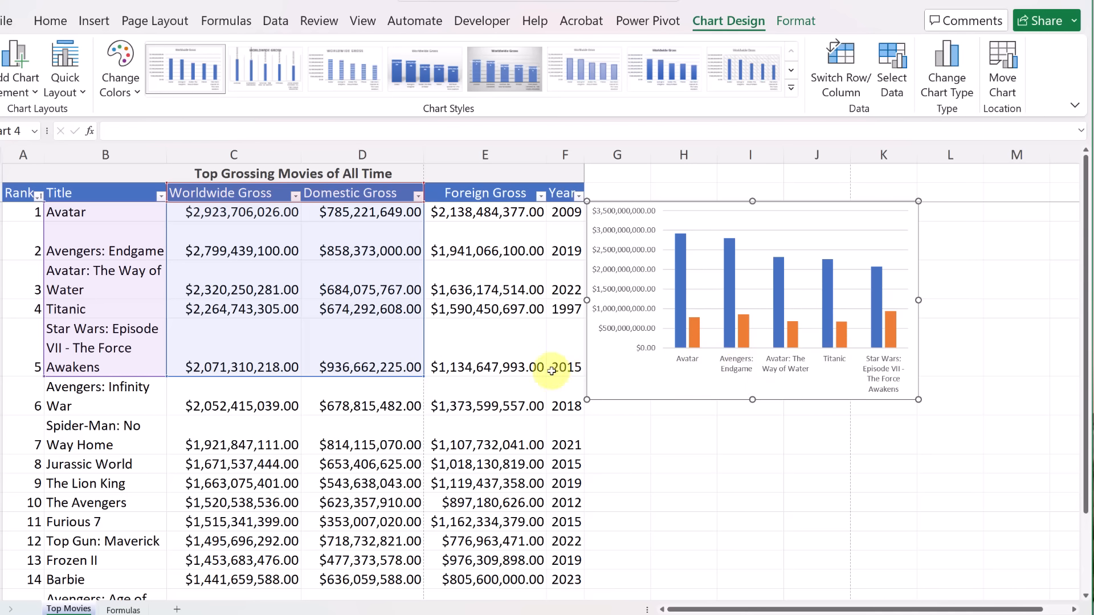
drag(444, 375, 524, 378)
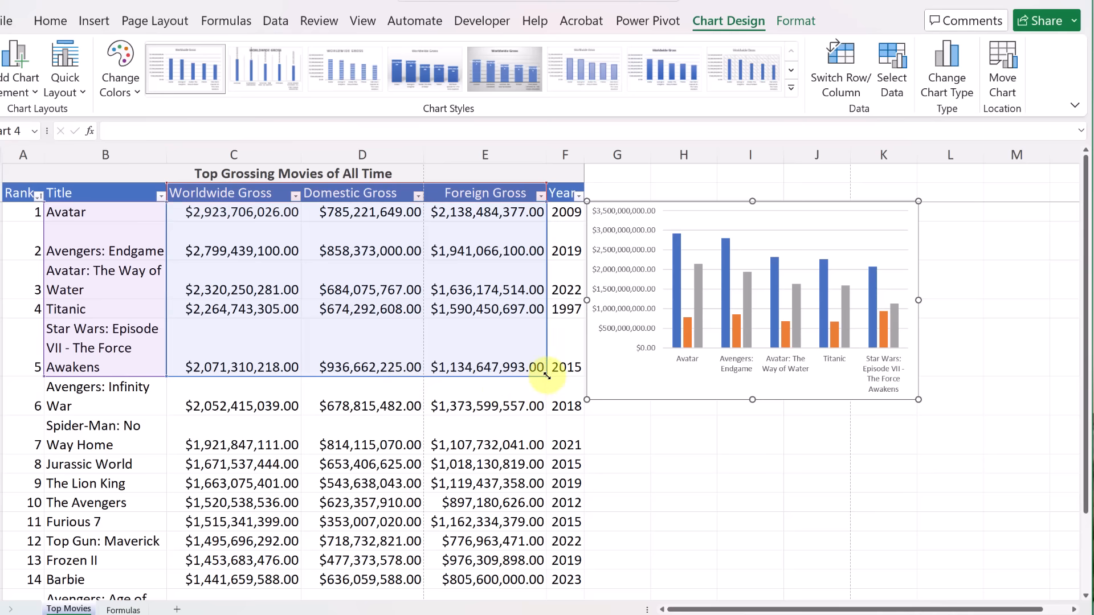
drag(545, 376, 536, 444)
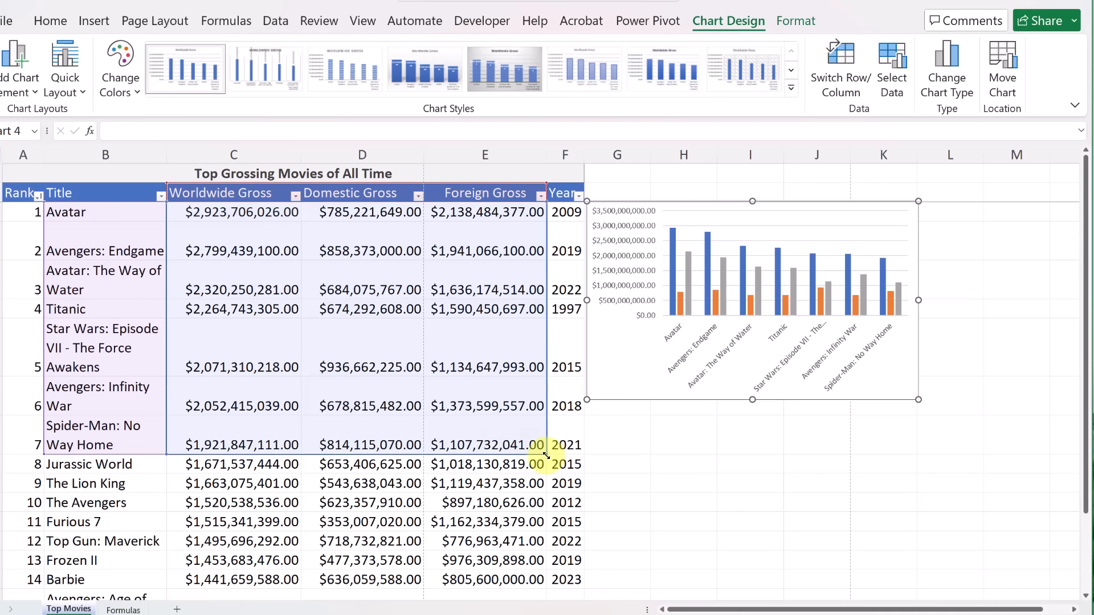
drag(545, 433, 545, 383)
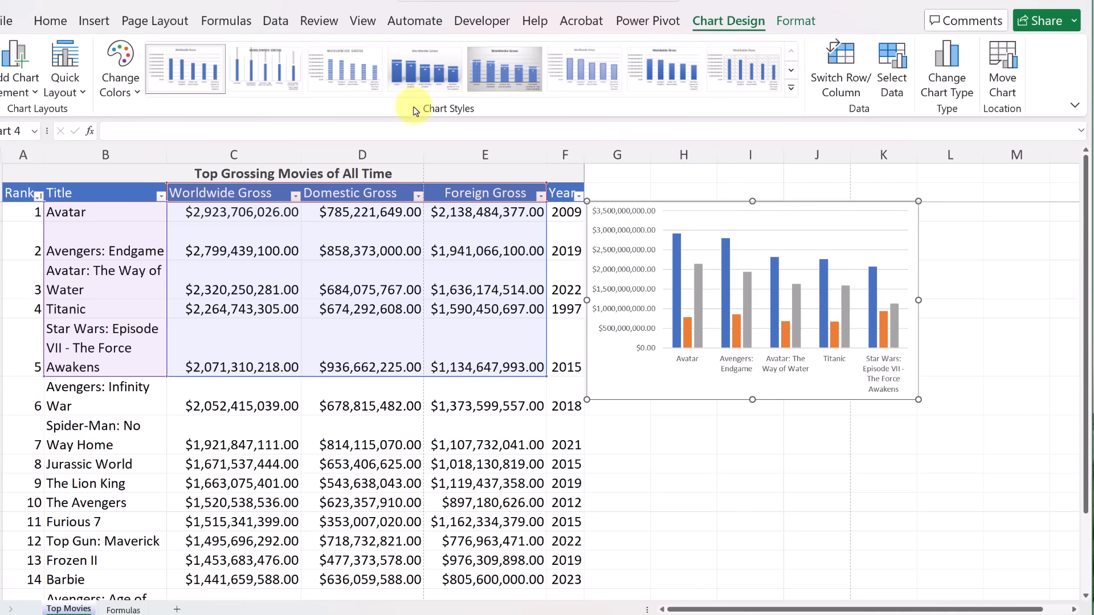
Step: Apply the dark gray gradient chart style with solid columns to the movie chart
click(791, 90)
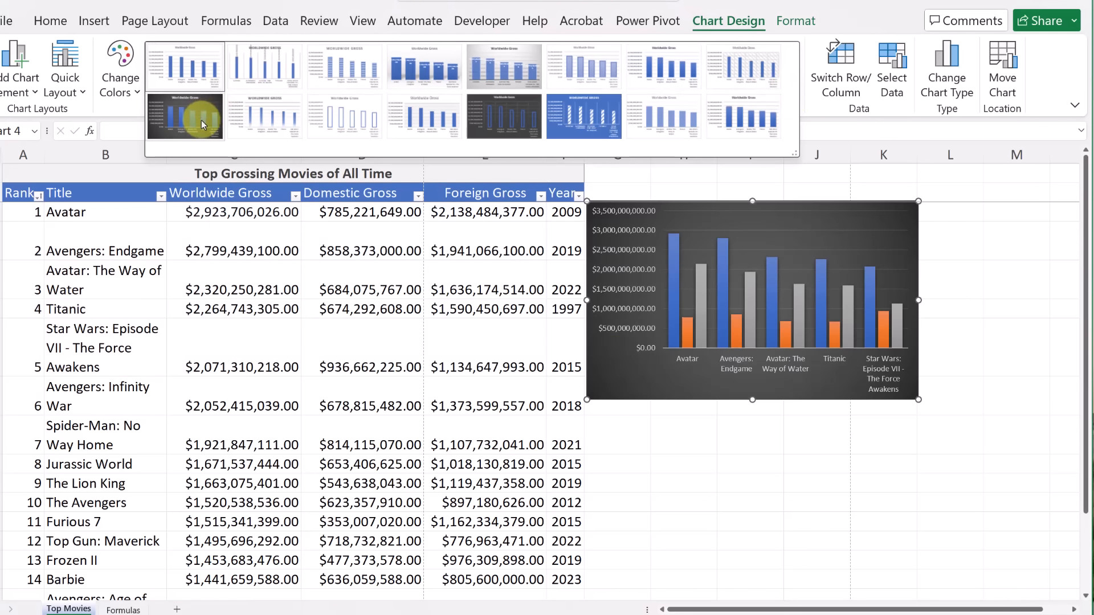
click(203, 119)
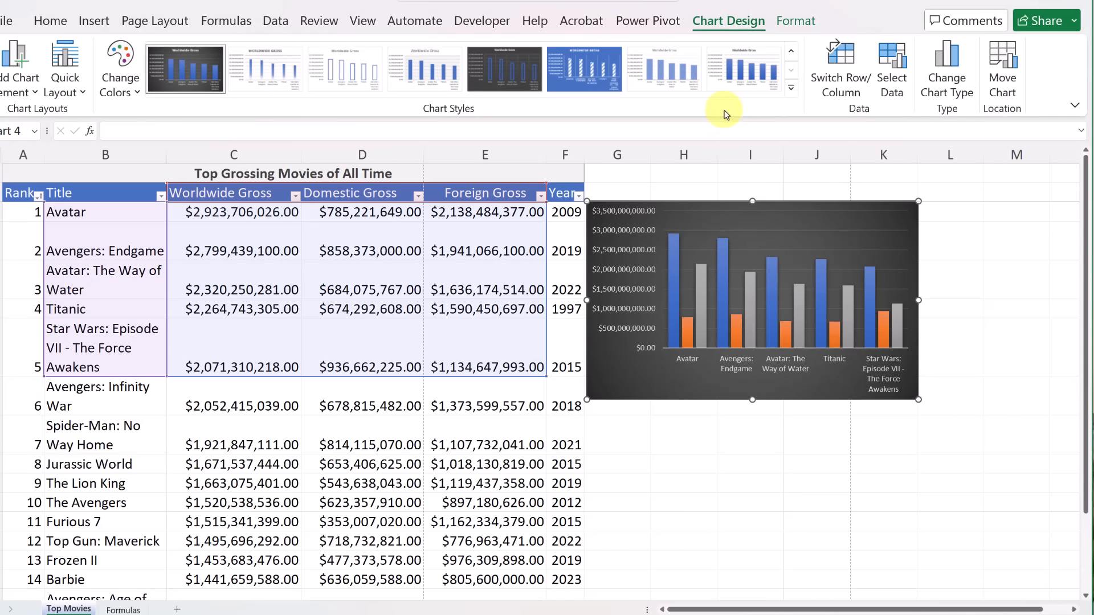
click(792, 90)
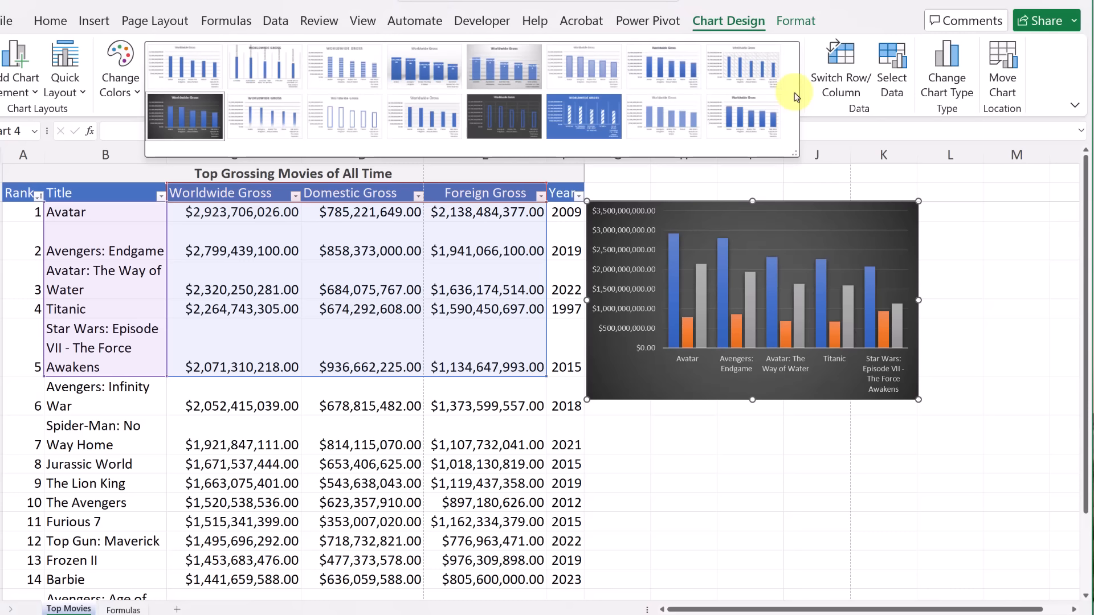
click(812, 107)
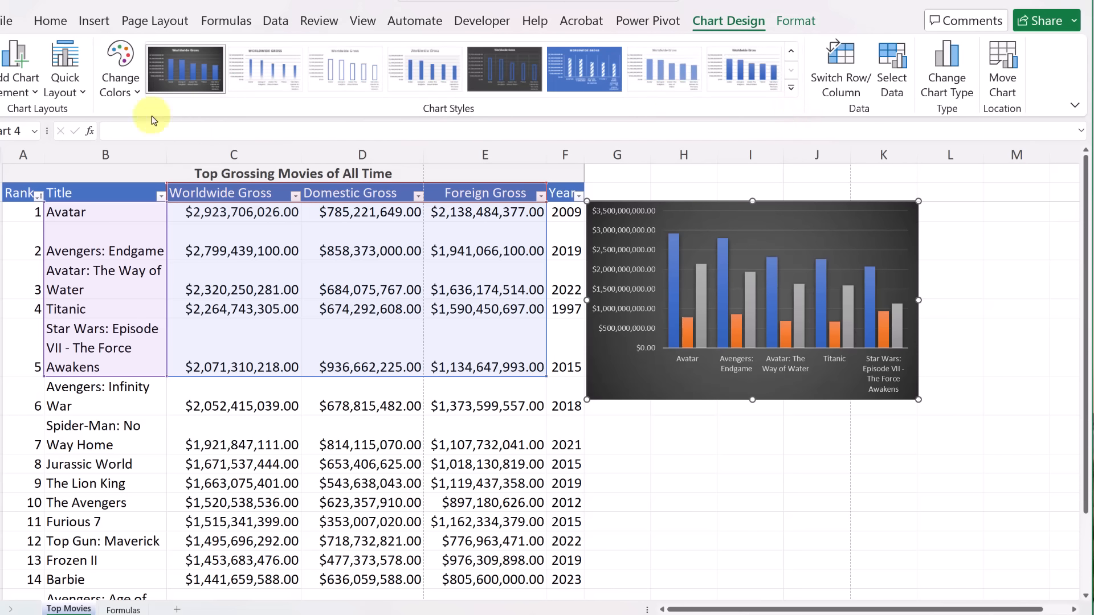
Step: Add a chart title to the movie chart using the Above Chart placement
click(36, 95)
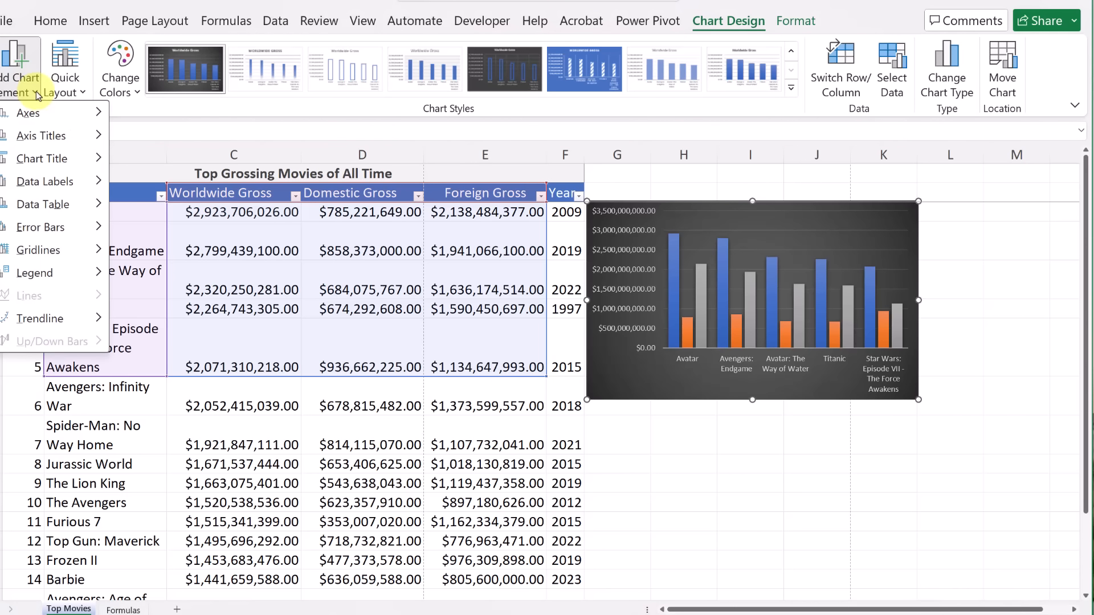
mouse_move(38, 116)
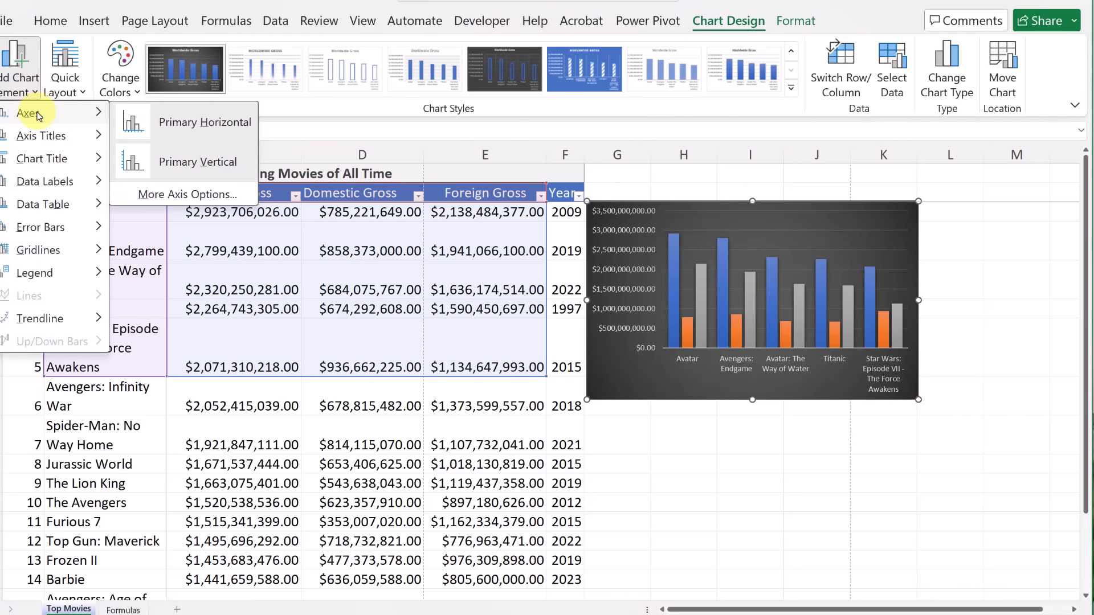
mouse_move(54, 138)
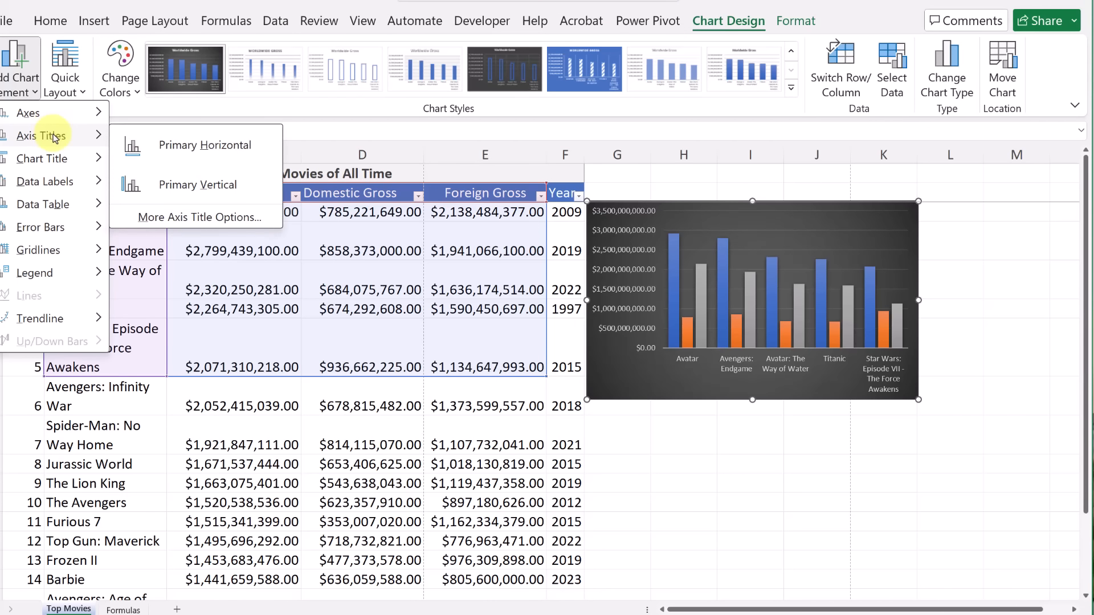
mouse_move(56, 165)
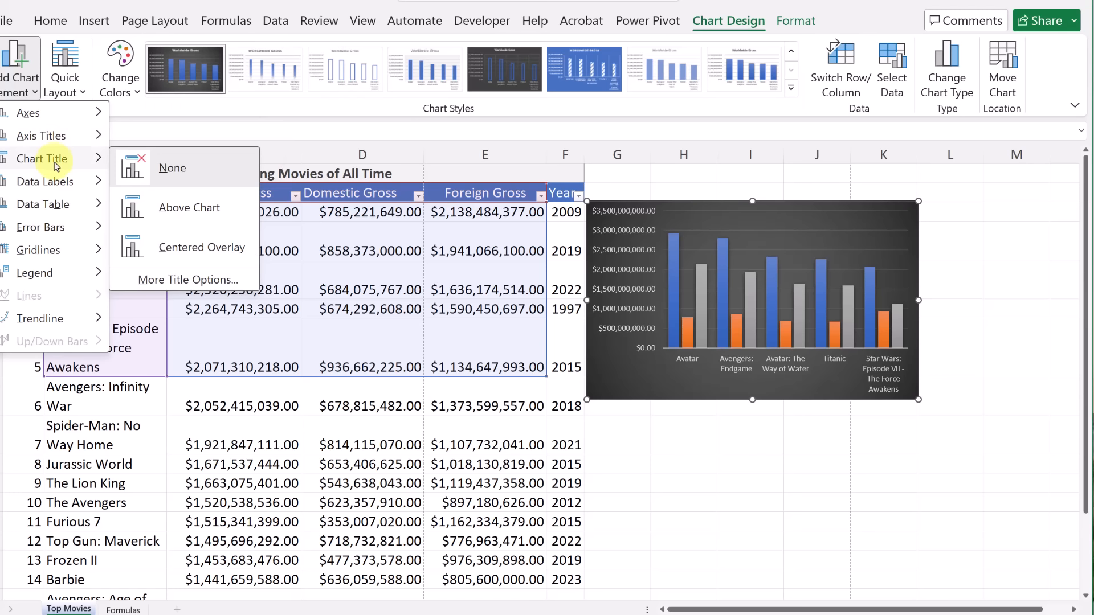
click(196, 209)
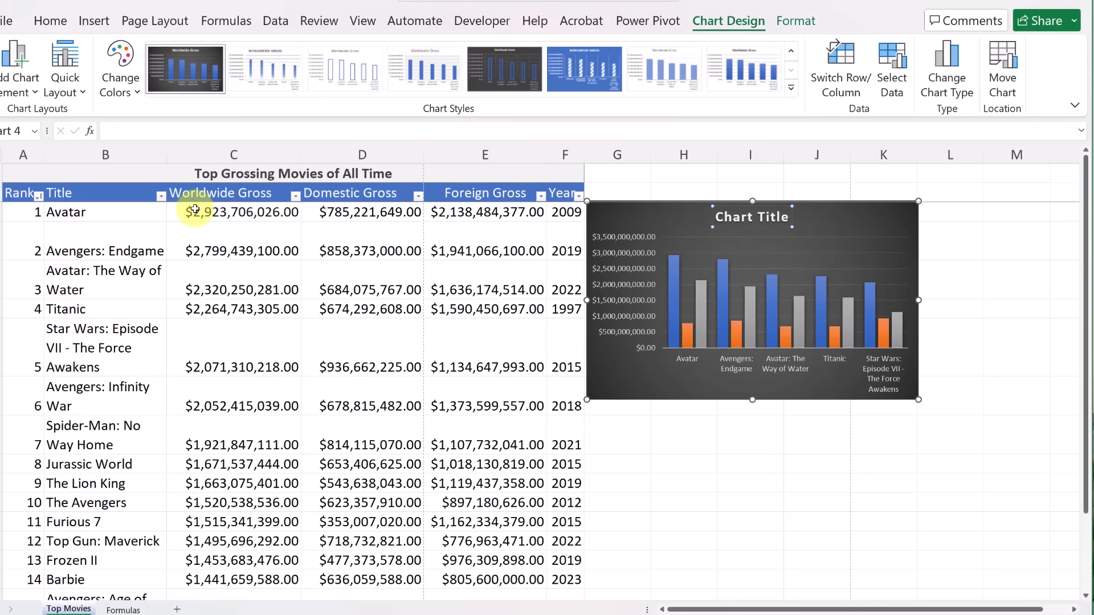
Step: Replace the placeholder chart title with "Top Grossing Movies" and deselect the chart
double_click(739, 219)
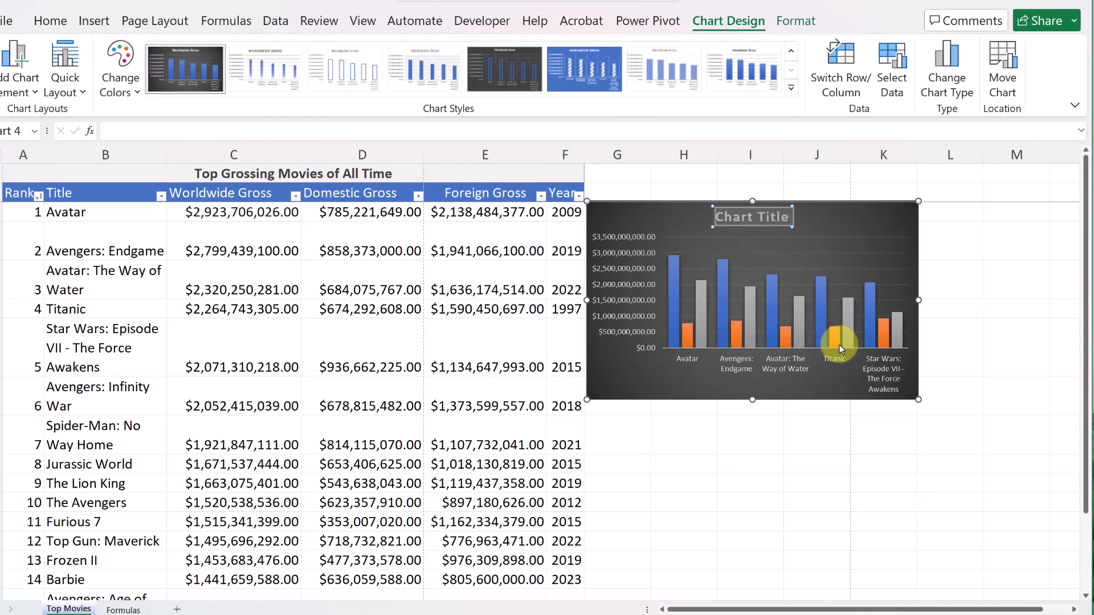
mouse_move(840, 344)
text(Top Gr)
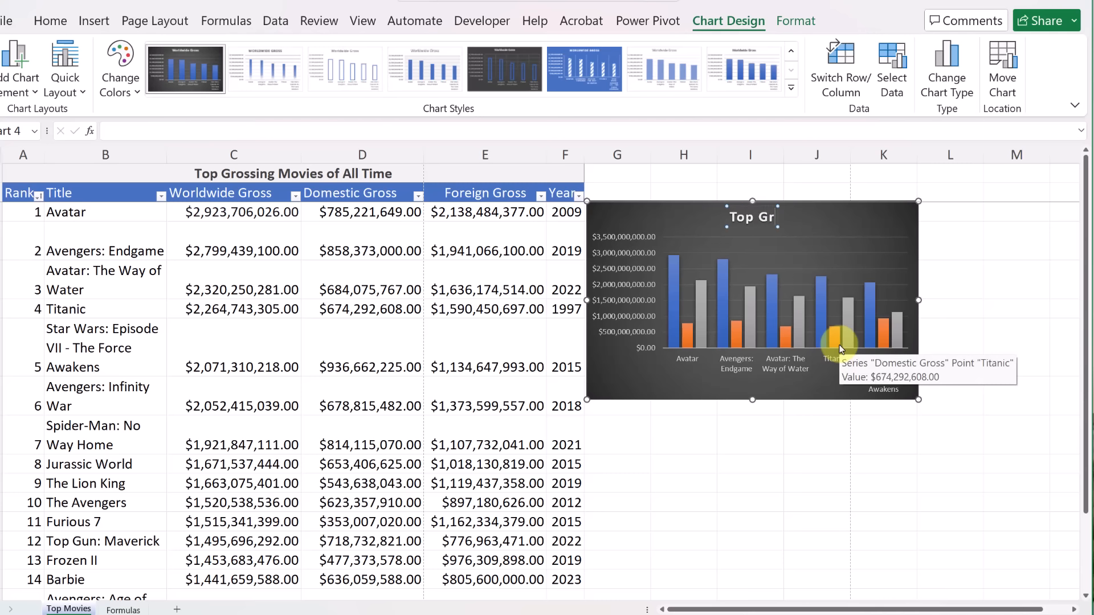
text(ossing Moview)
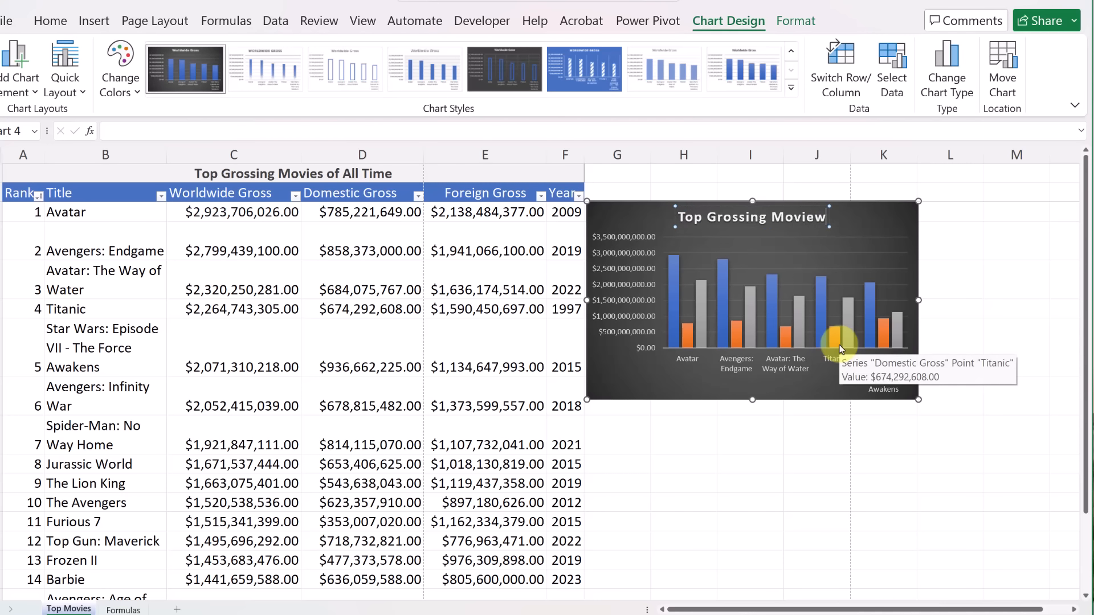
key(BackSpace)
text(s)
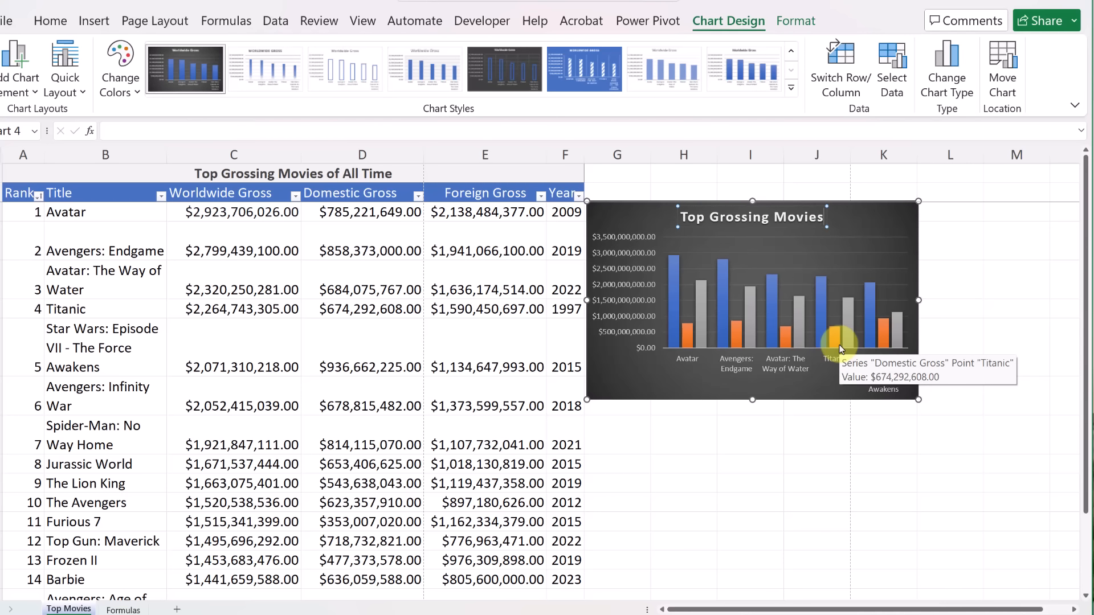
click(847, 515)
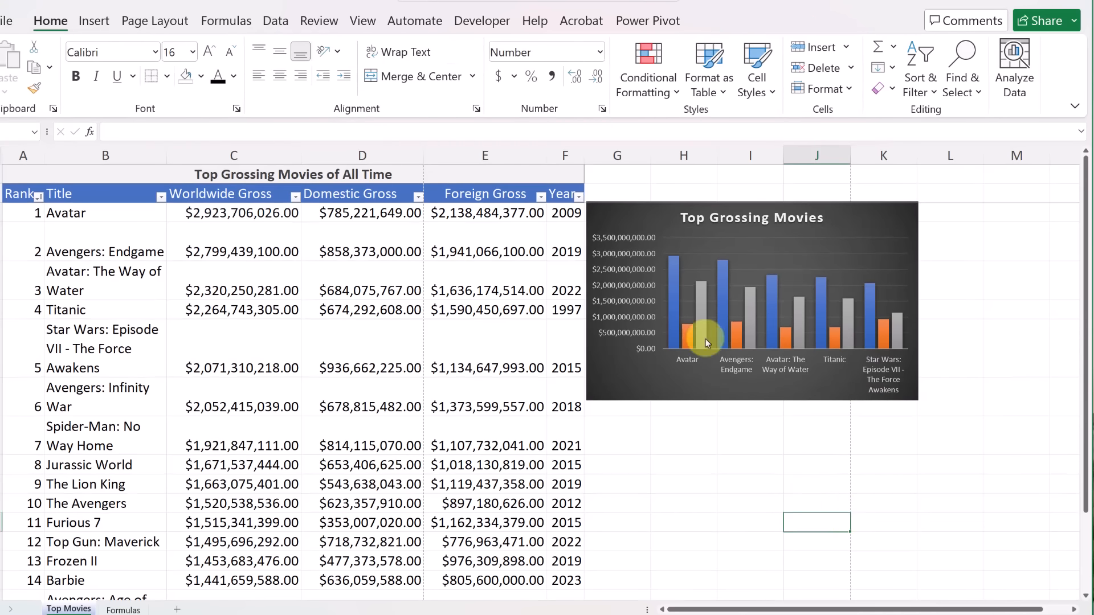
Step: Add a legend on the right side of the movie chart to identify the three gross series
click(633, 380)
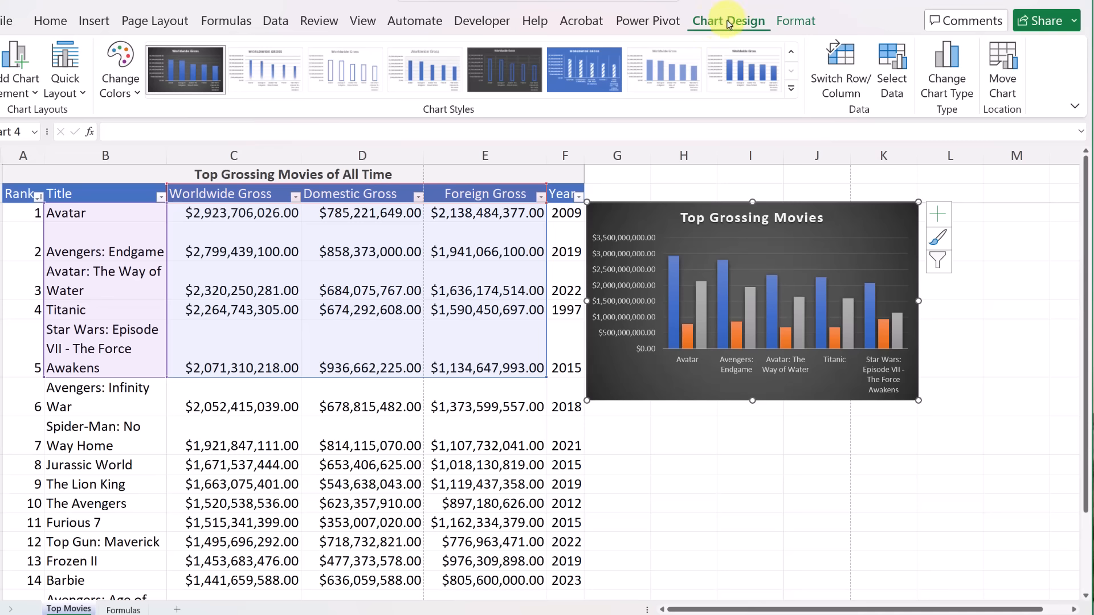
click(698, 460)
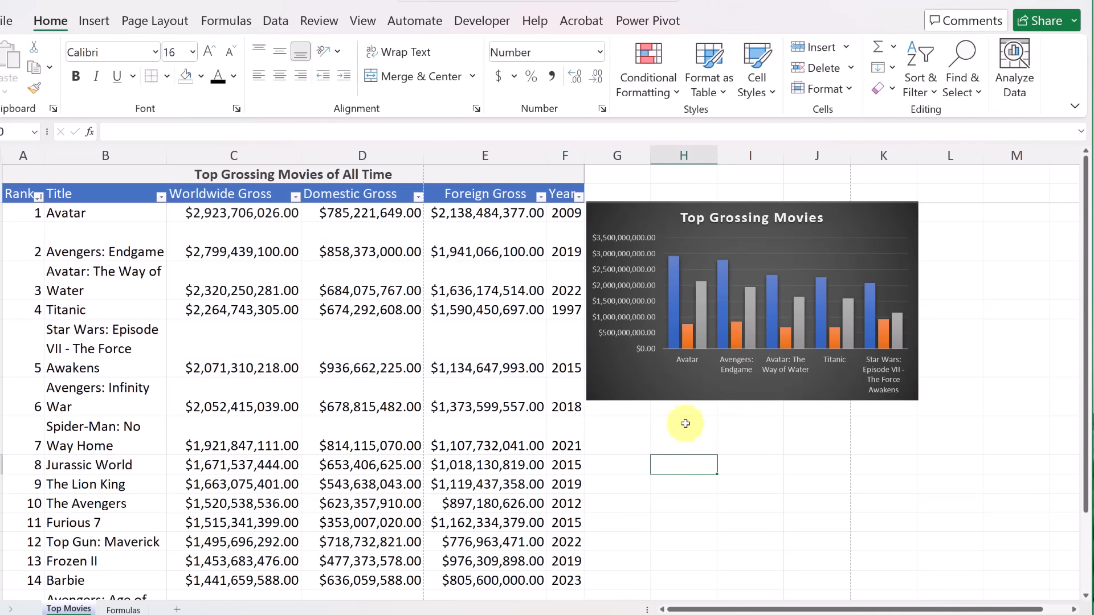
click(640, 385)
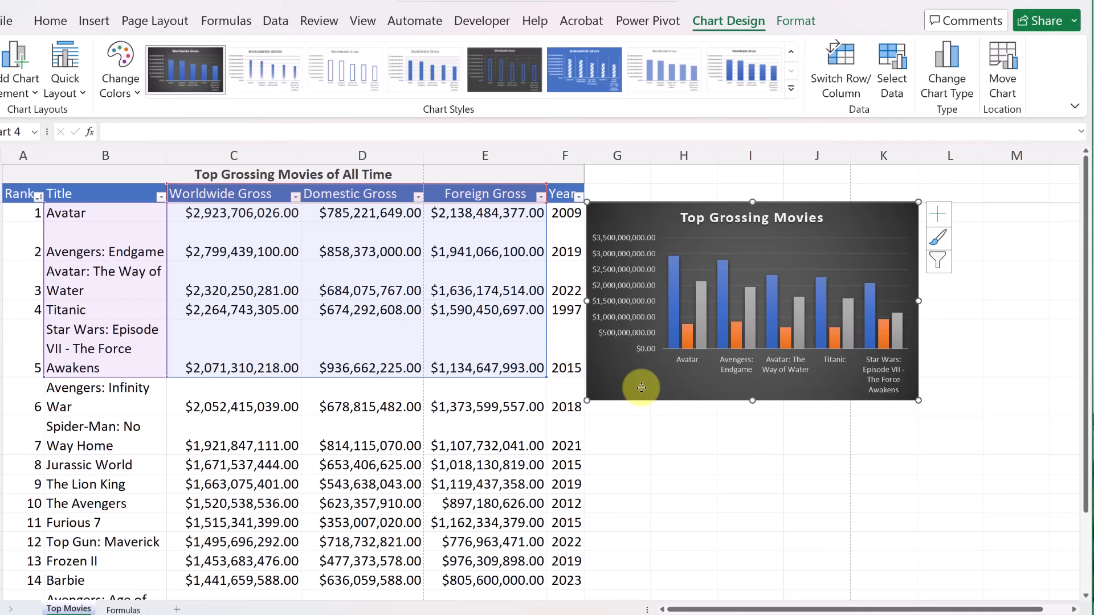
click(36, 94)
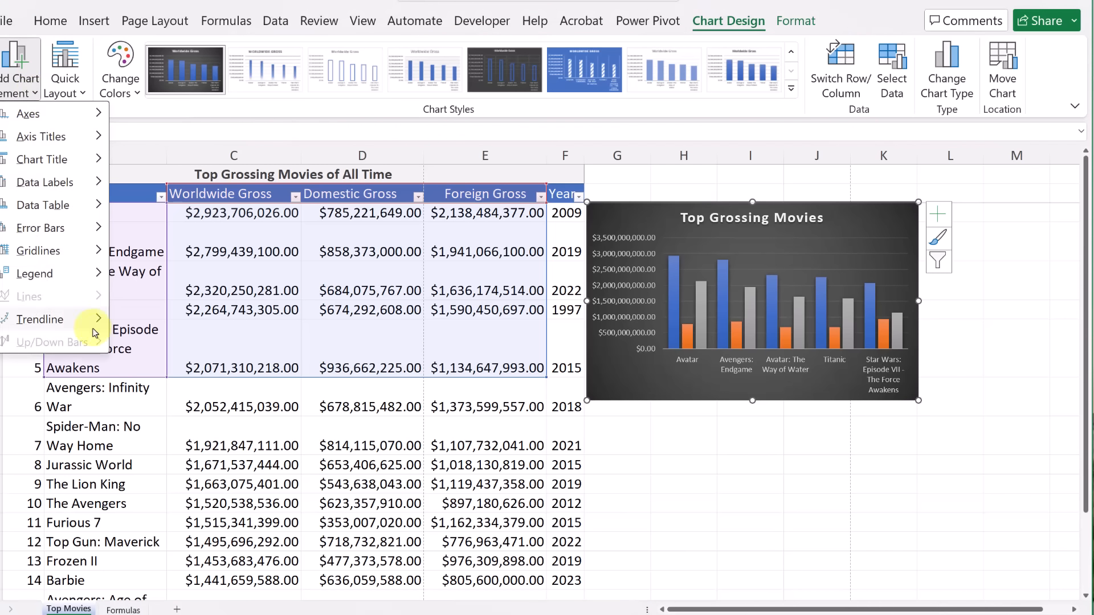
mouse_move(72, 279)
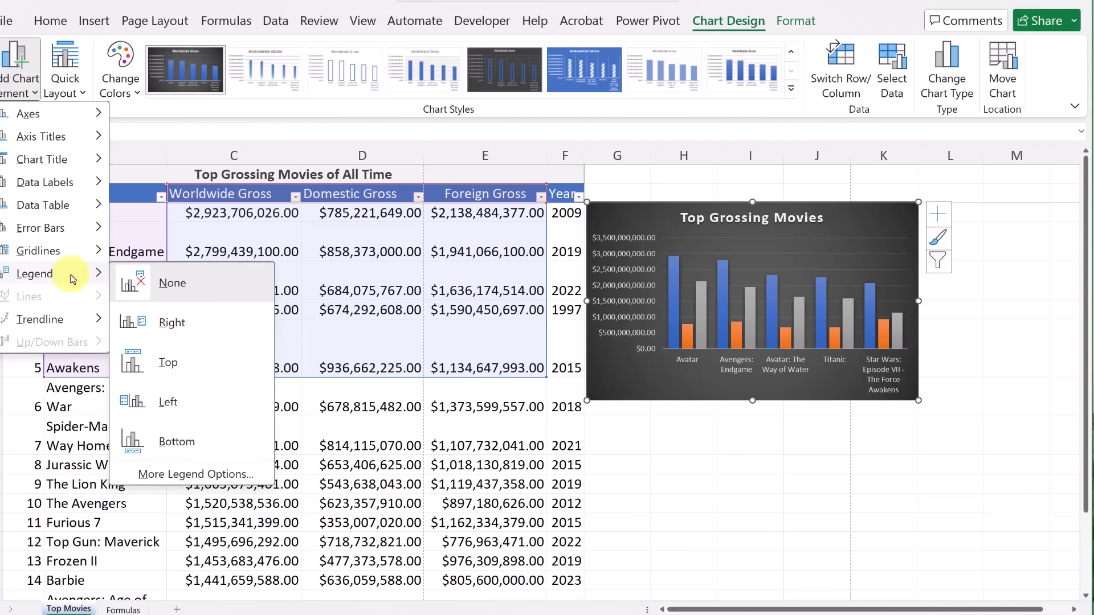
click(183, 326)
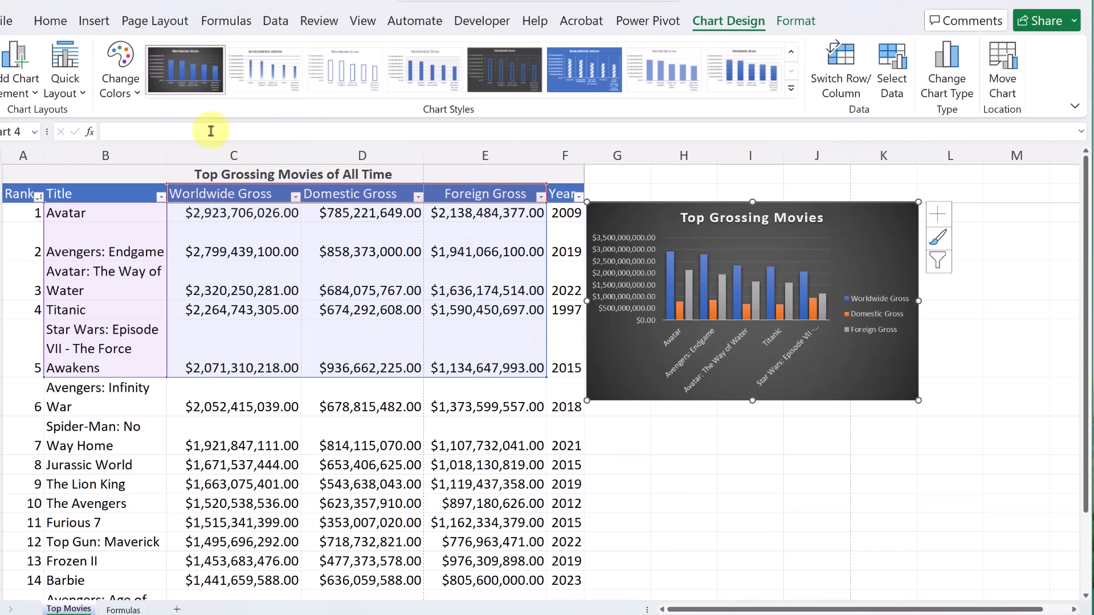
Step: Apply the quick layout with a title and bottom legend to the movie chart and shift the chart slightly away from the table
click(138, 95)
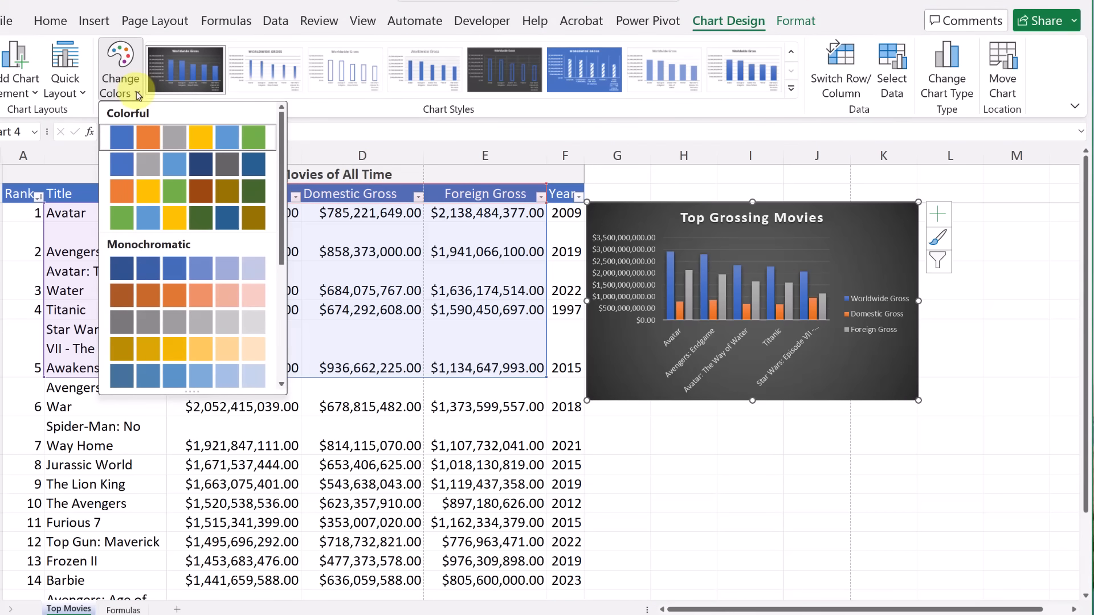
click(138, 94)
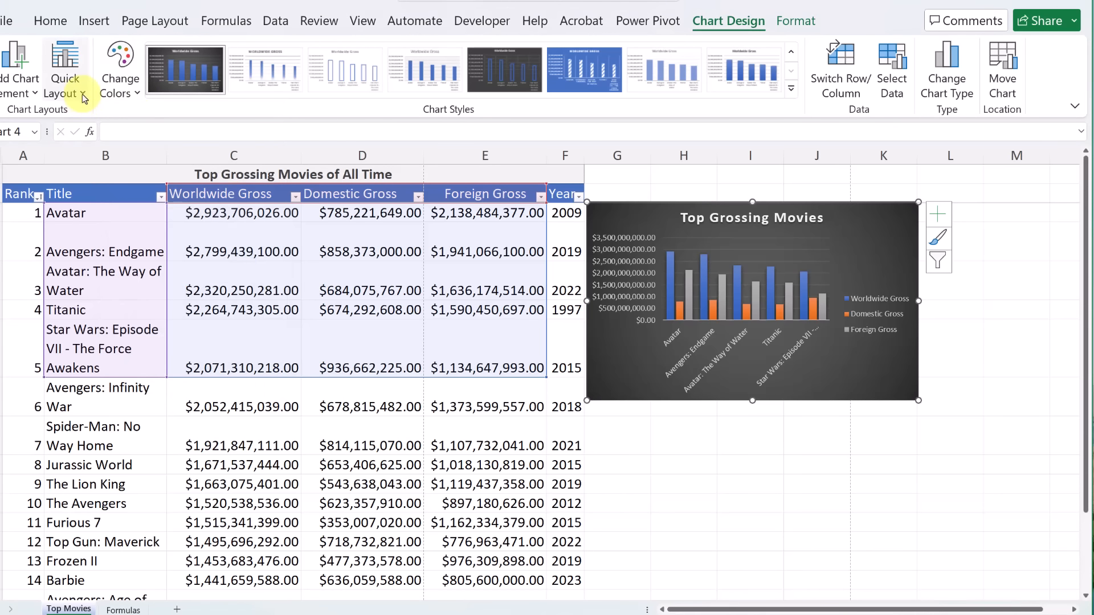
click(82, 94)
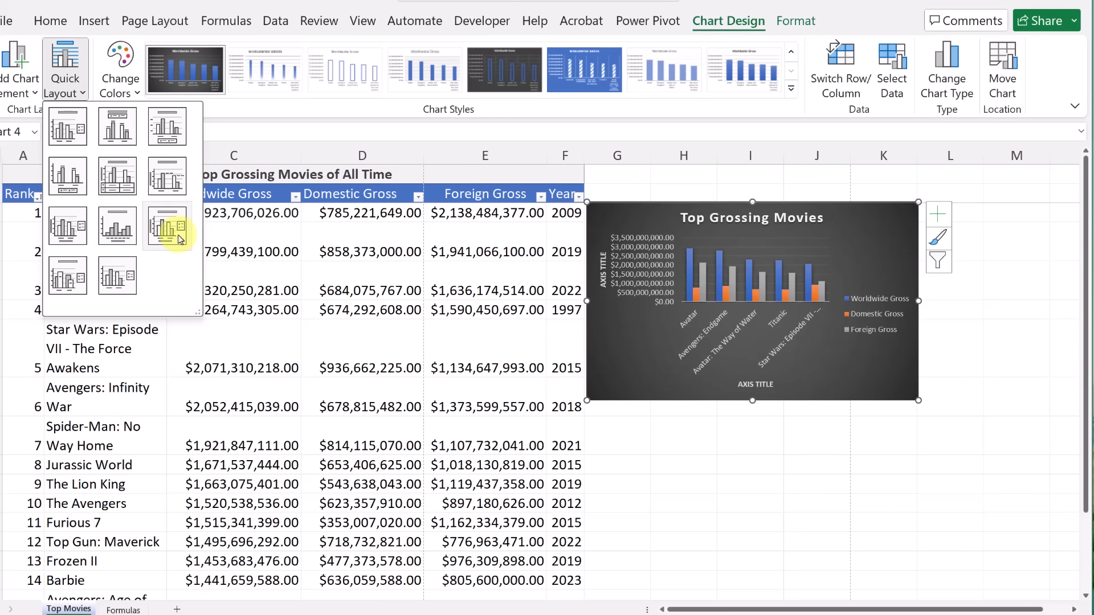
click(171, 125)
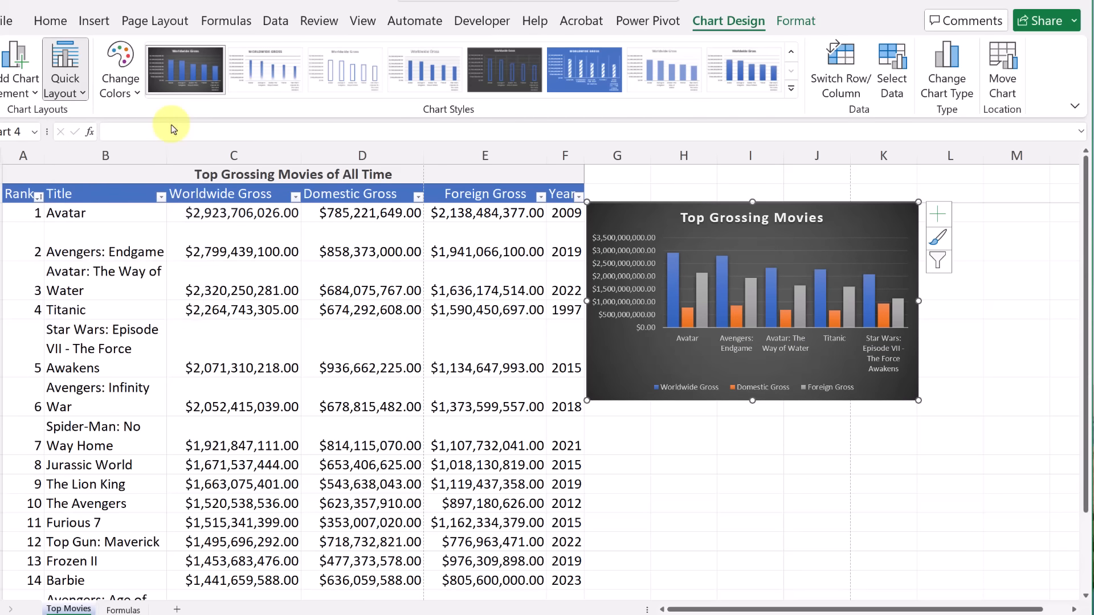
click(664, 448)
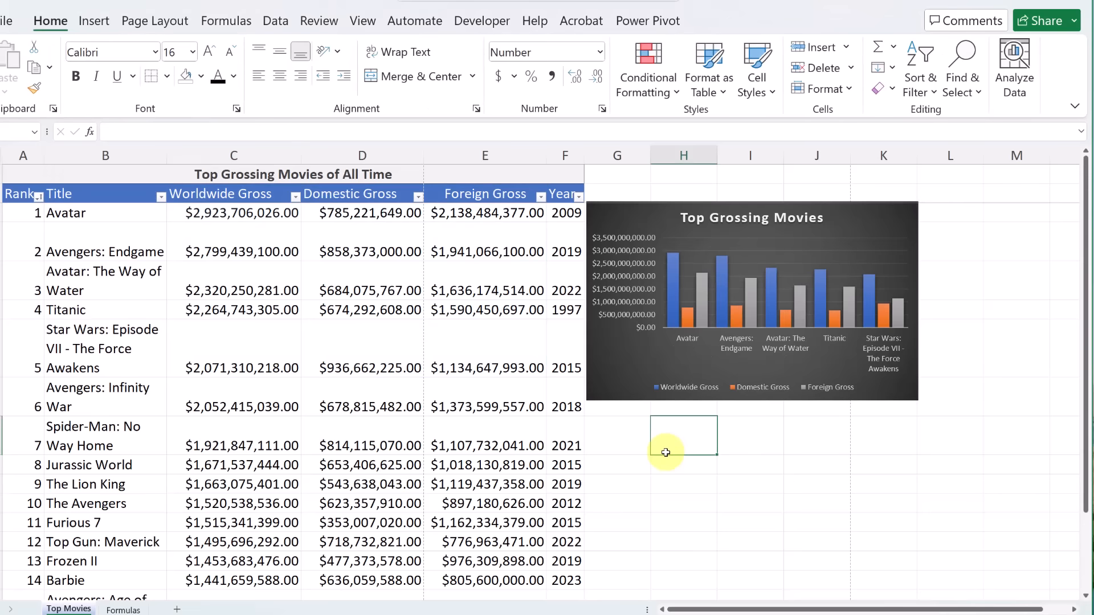
drag(612, 385, 636, 387)
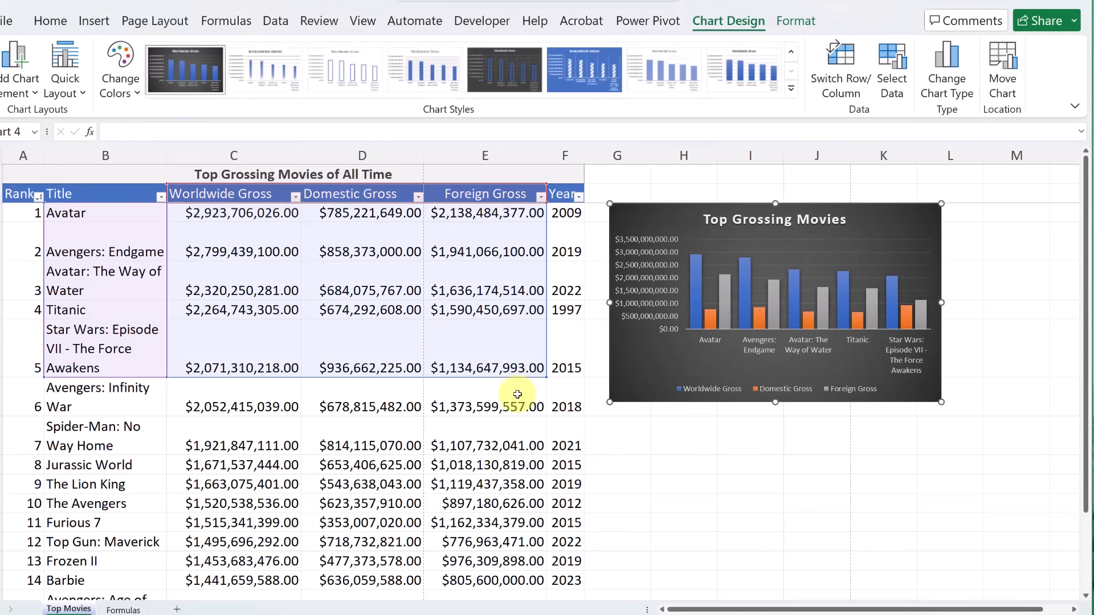
Step: Set Avatar's worldwide gross to 5000 to test the chart's link to the table, and undo the entry
click(365, 322)
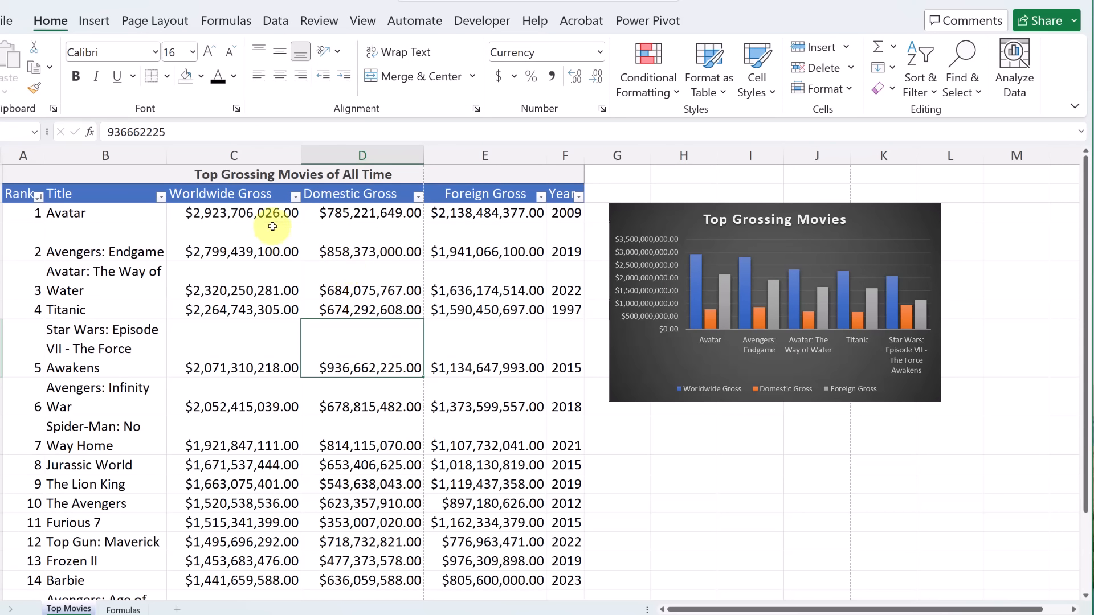
click(252, 215)
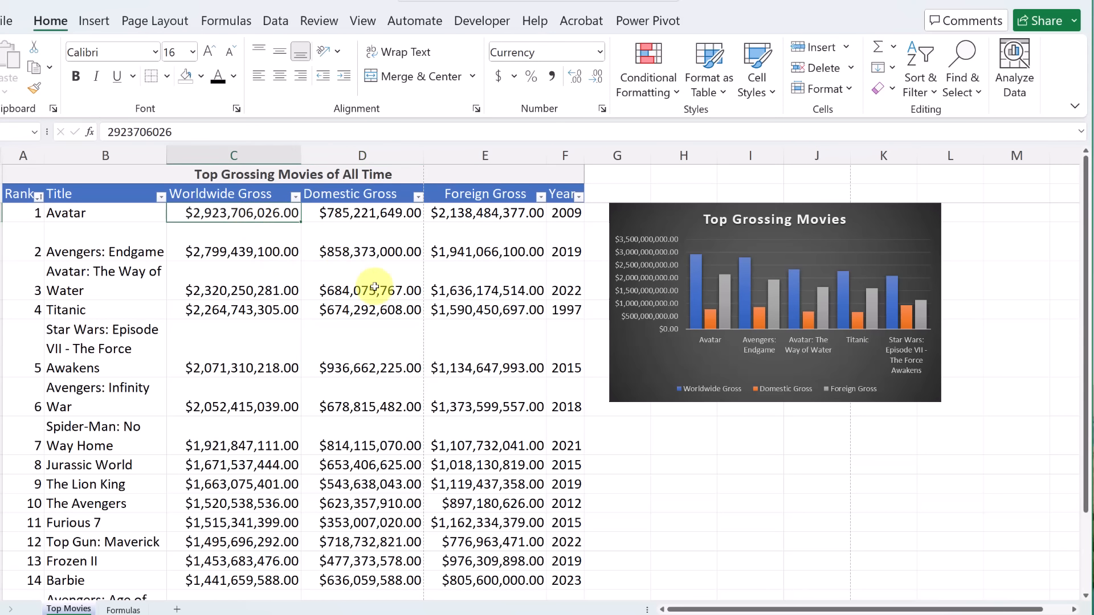
text(5000)
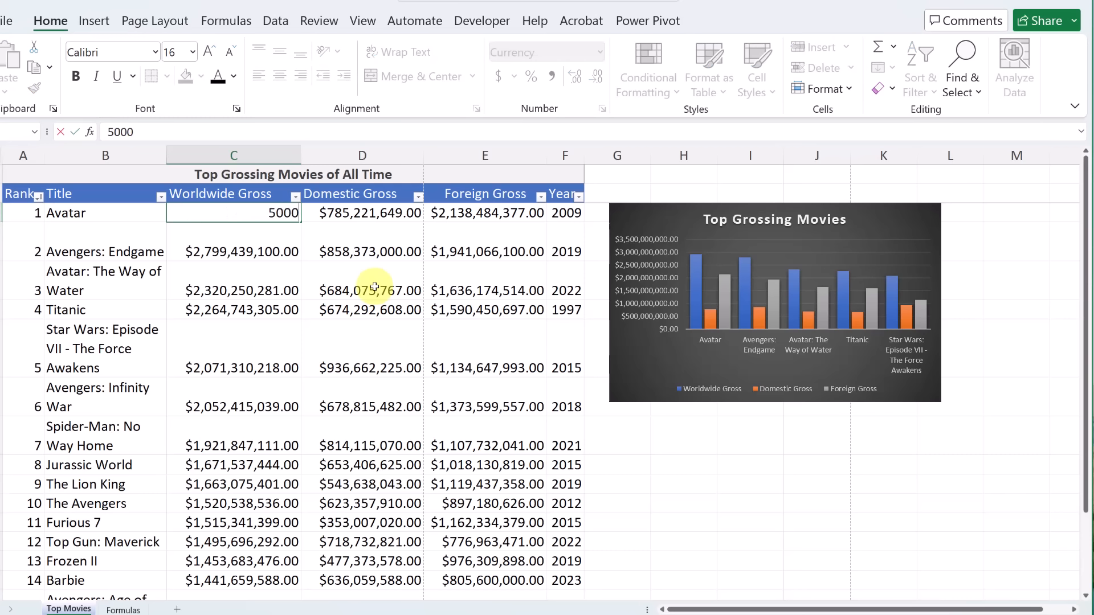
key(Return)
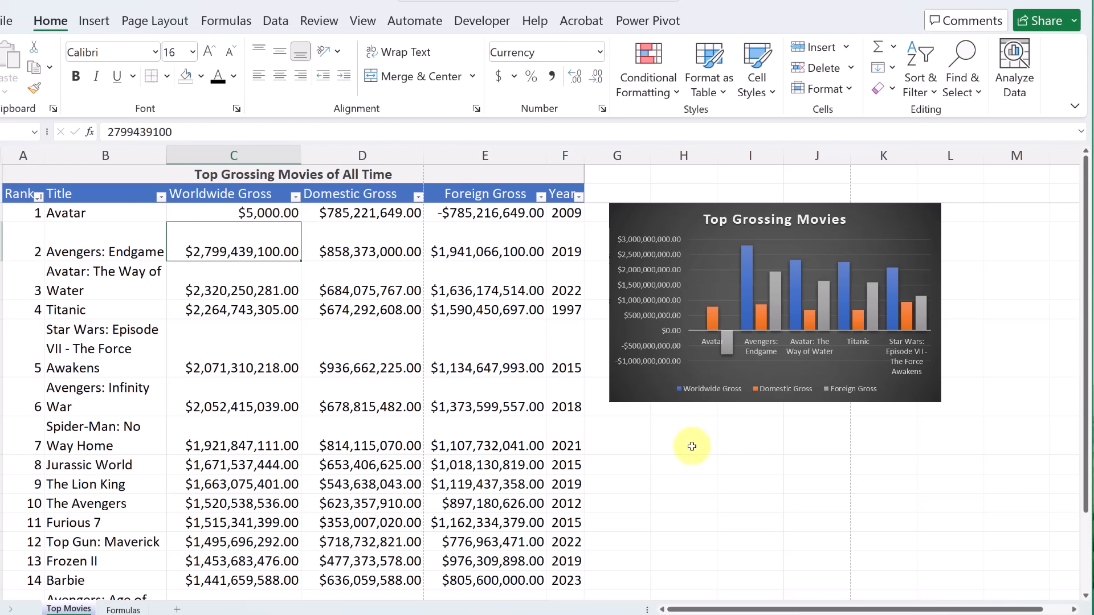
key(ctrl+z)
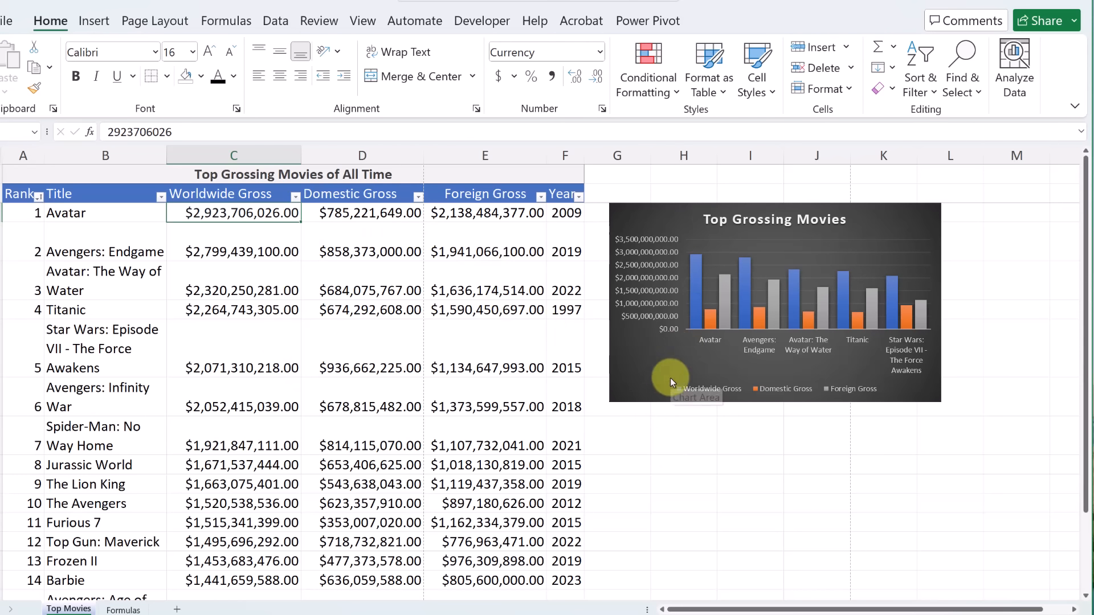
Step: Give the movie chart's legend a solid red fill and finish formatting
click(655, 368)
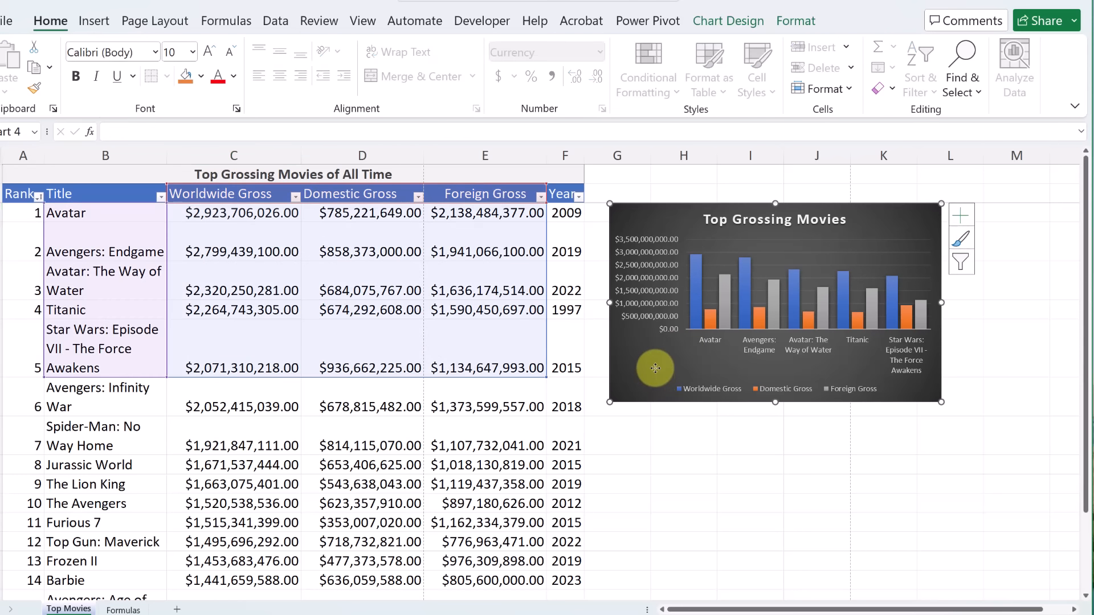
double_click(657, 367)
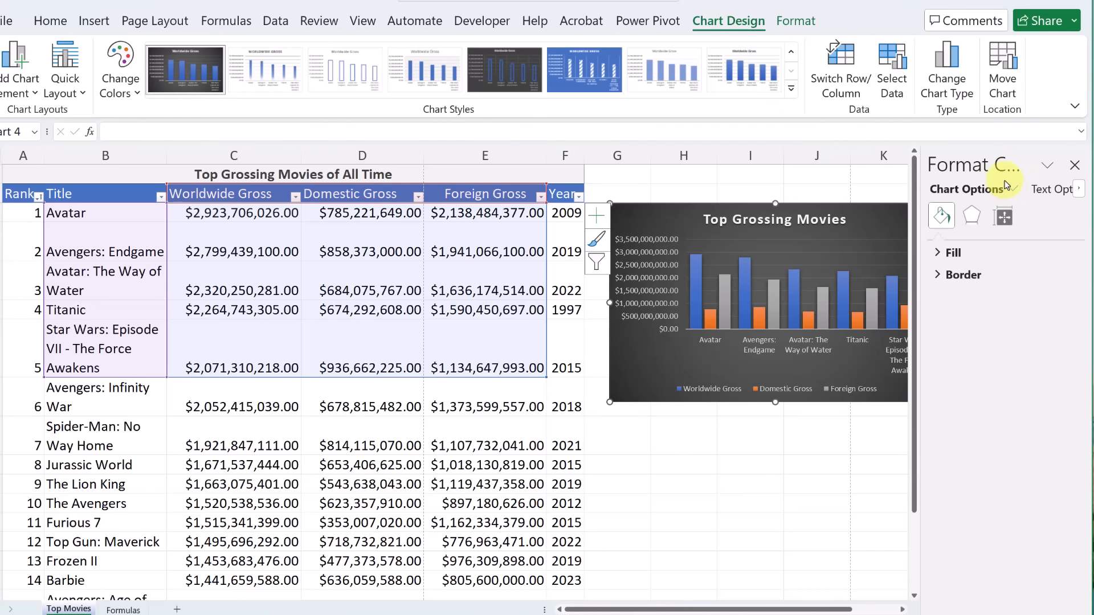
click(943, 252)
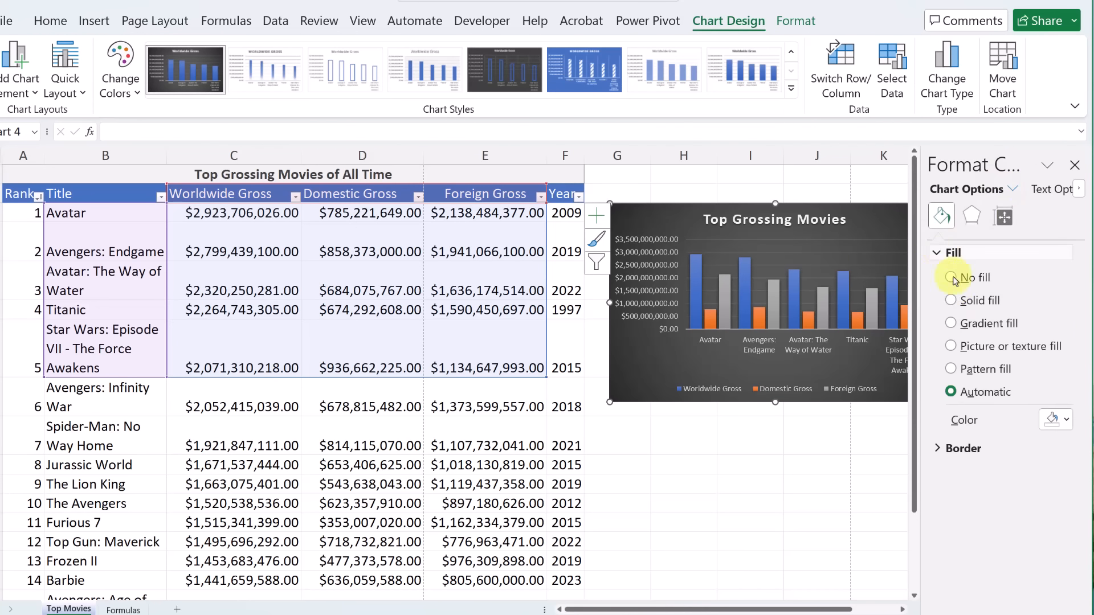
click(937, 448)
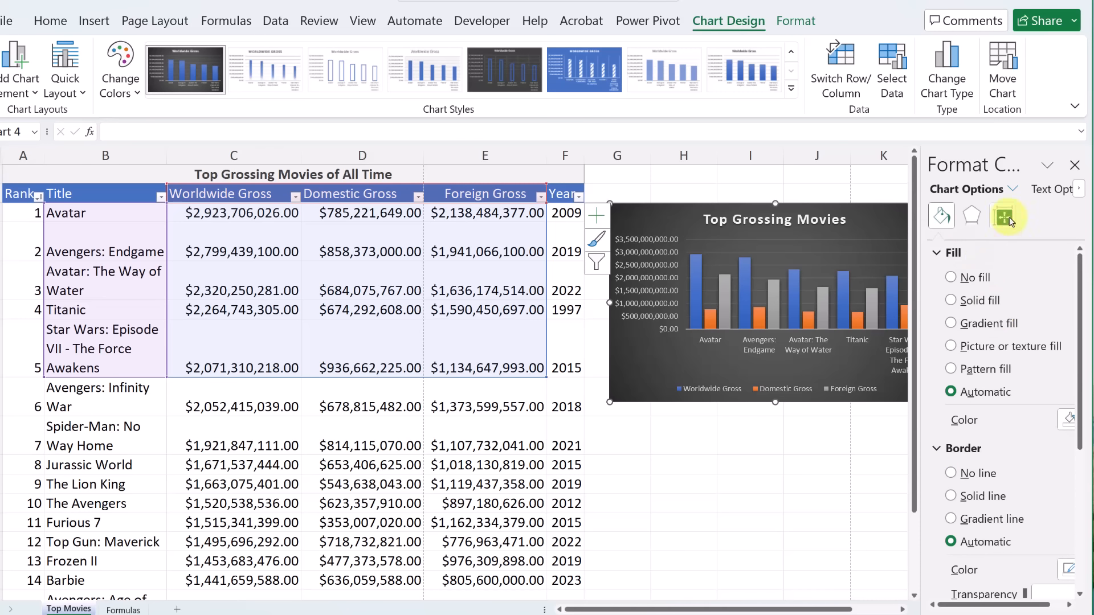
click(1012, 190)
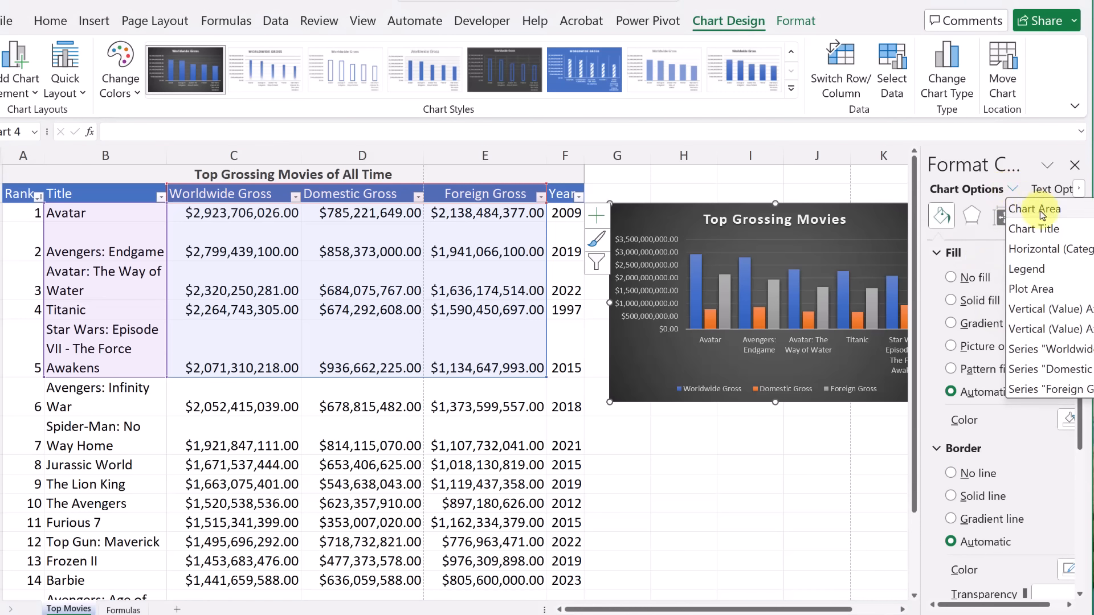
click(1027, 270)
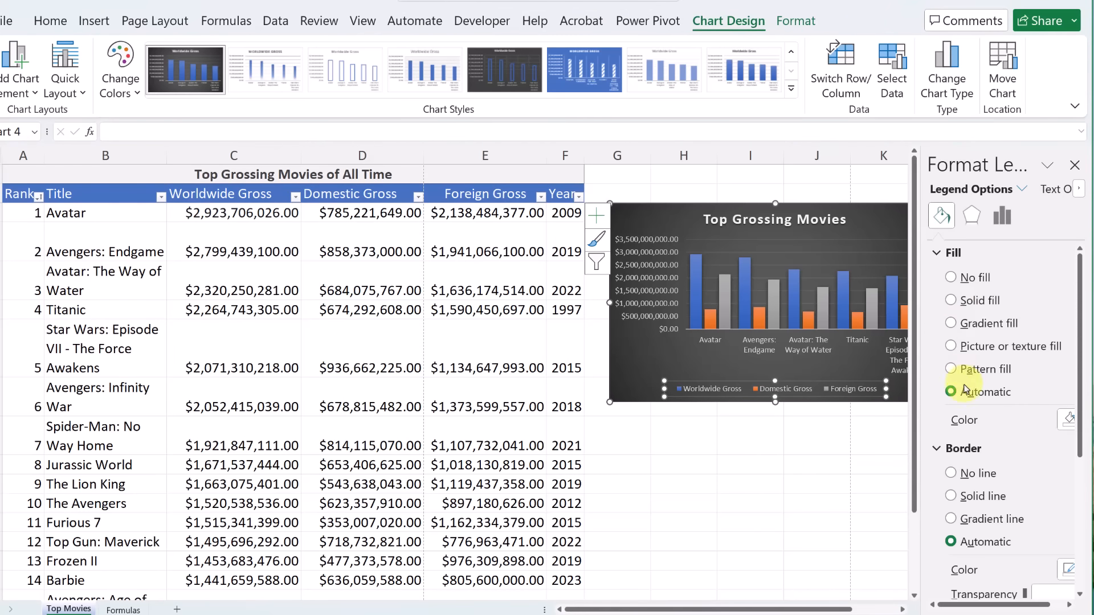
click(953, 299)
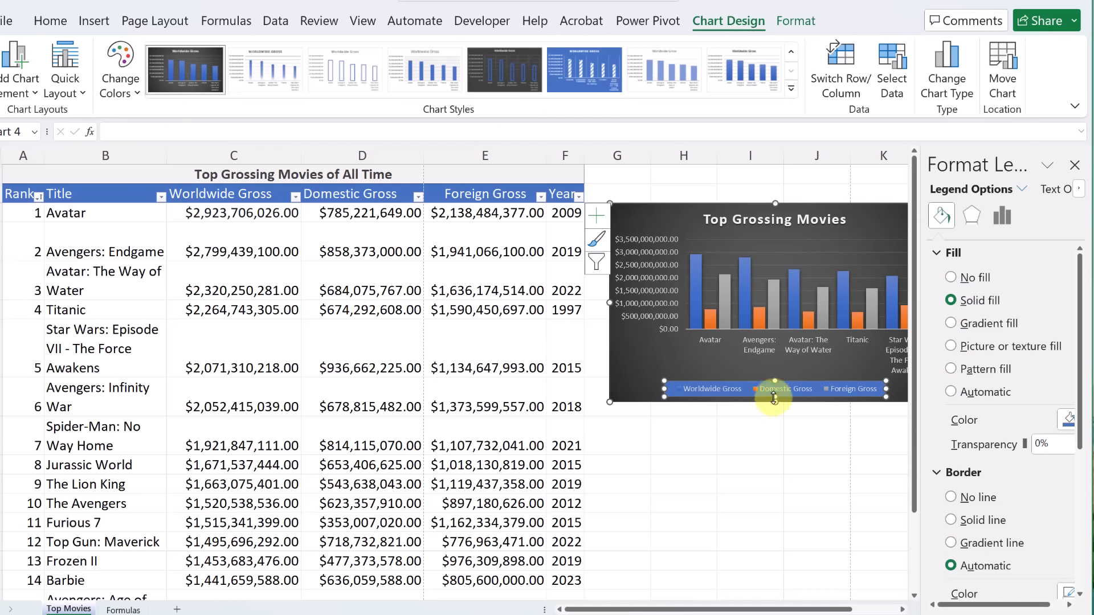
click(1068, 424)
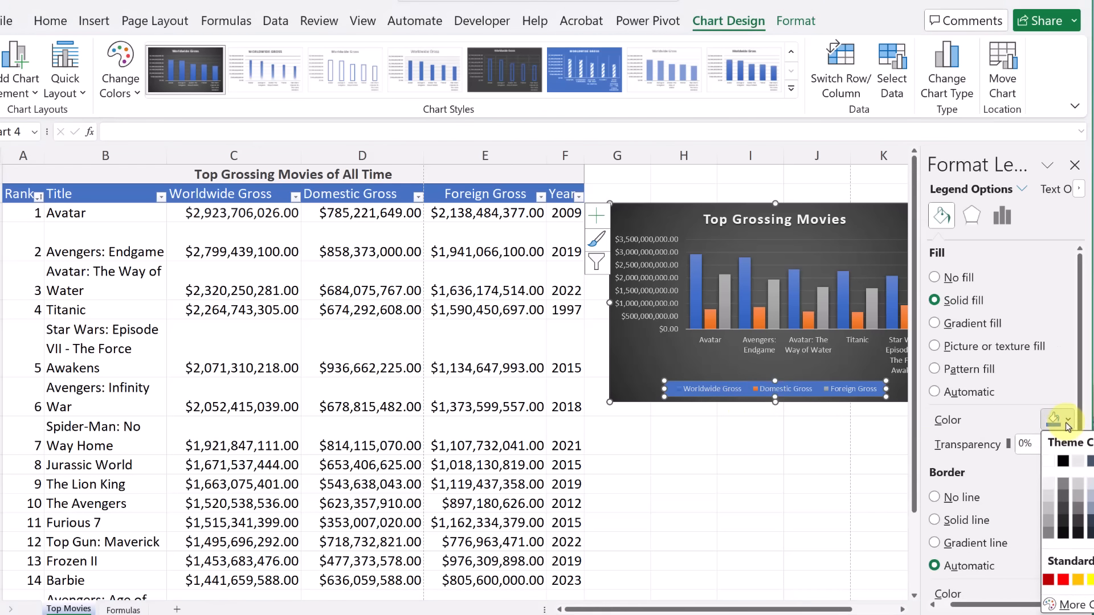
click(1064, 580)
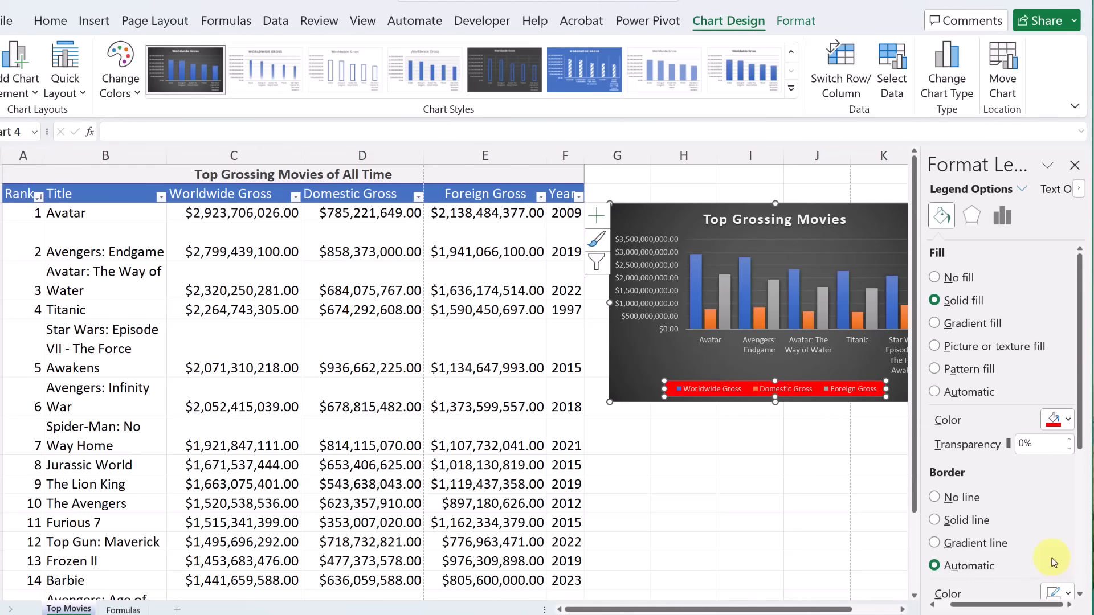
click(661, 502)
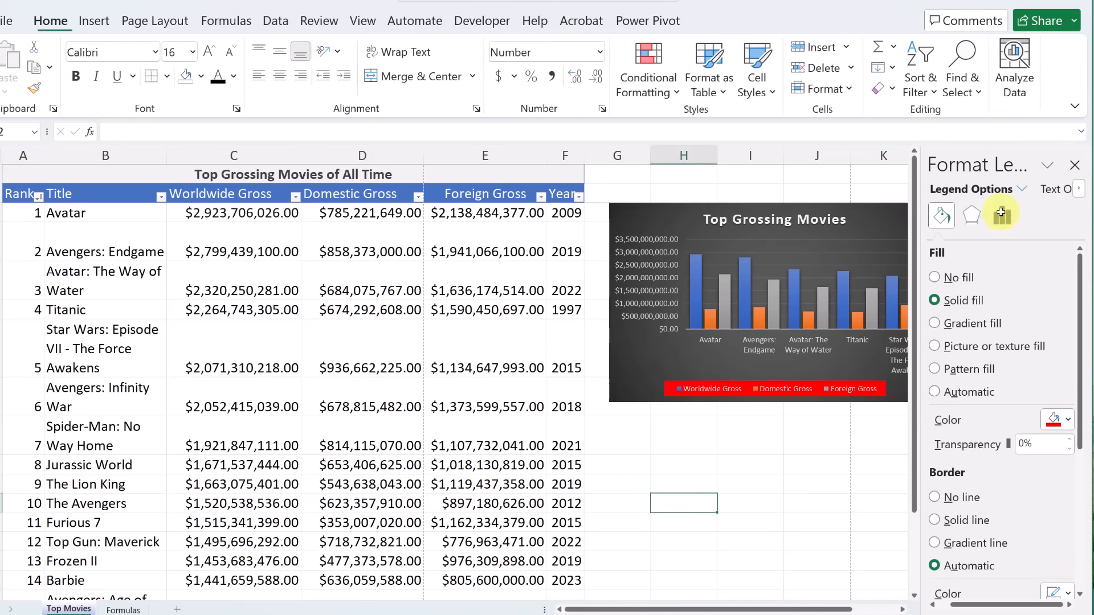
click(1075, 165)
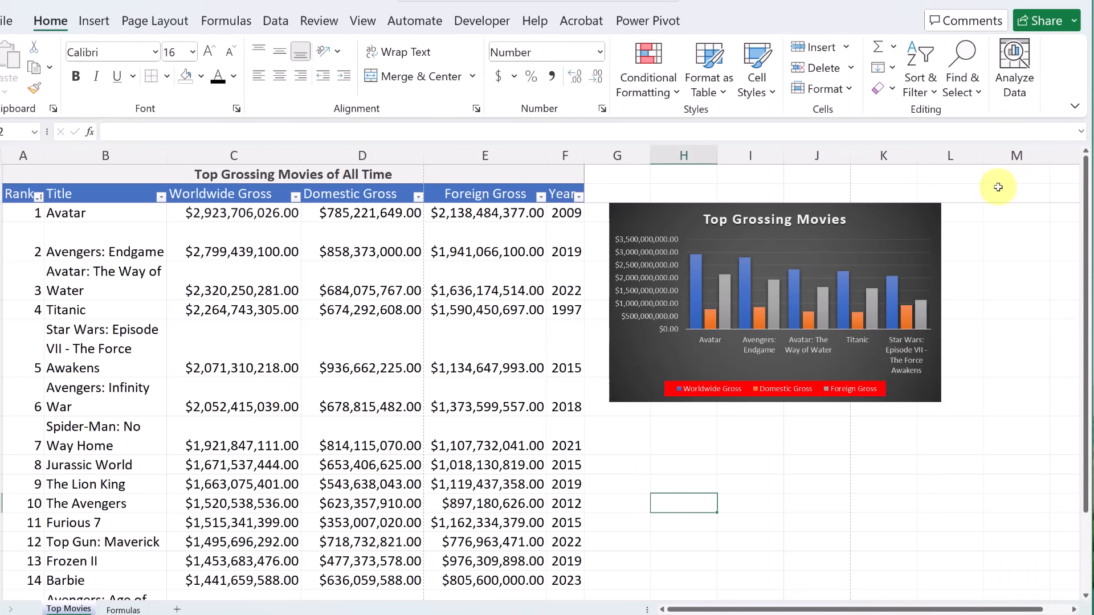
Step: Preview the printout of the selected movie chart on its own and return to the worksheet
right_click(863, 225)
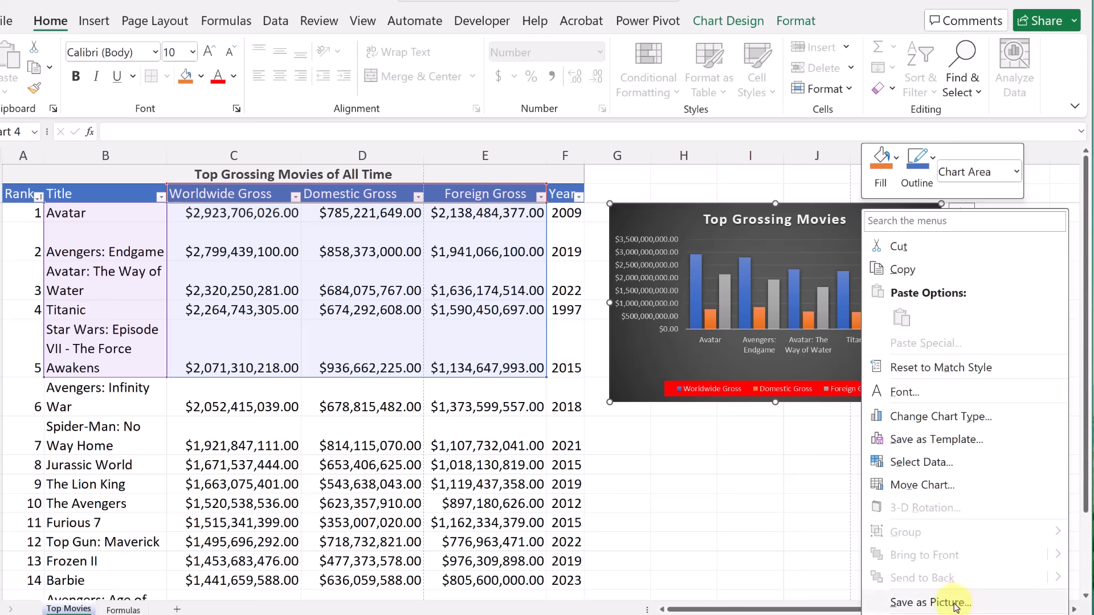
click(661, 472)
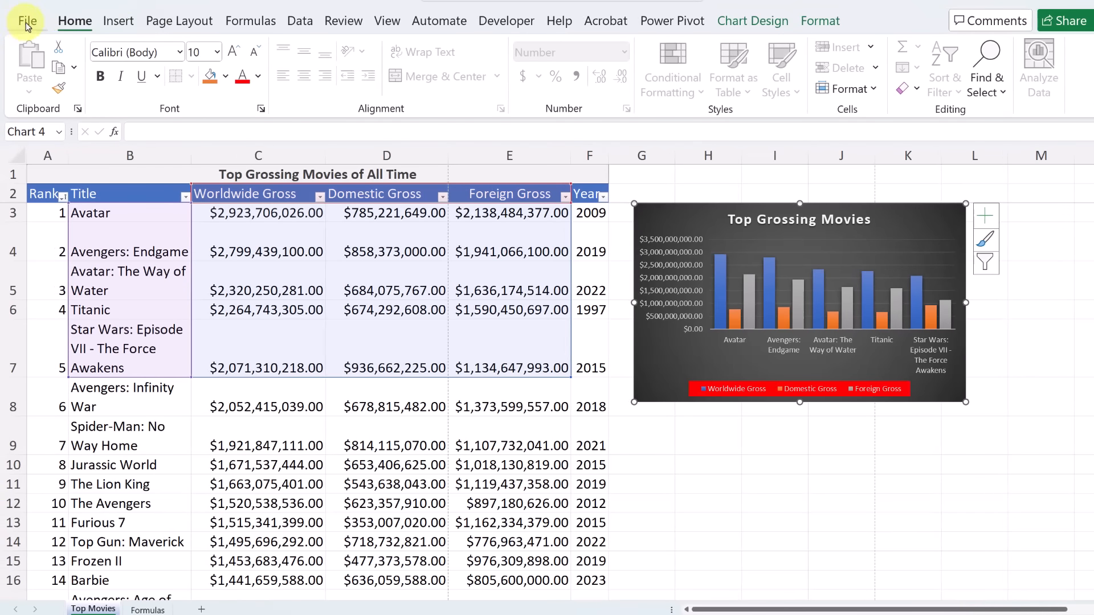
click(25, 22)
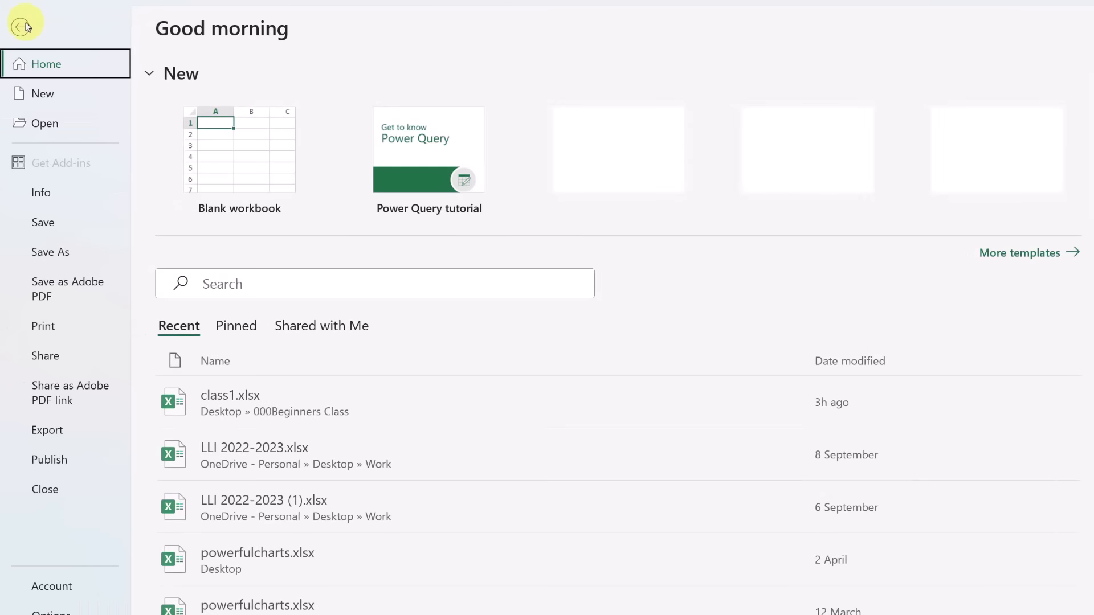
click(54, 332)
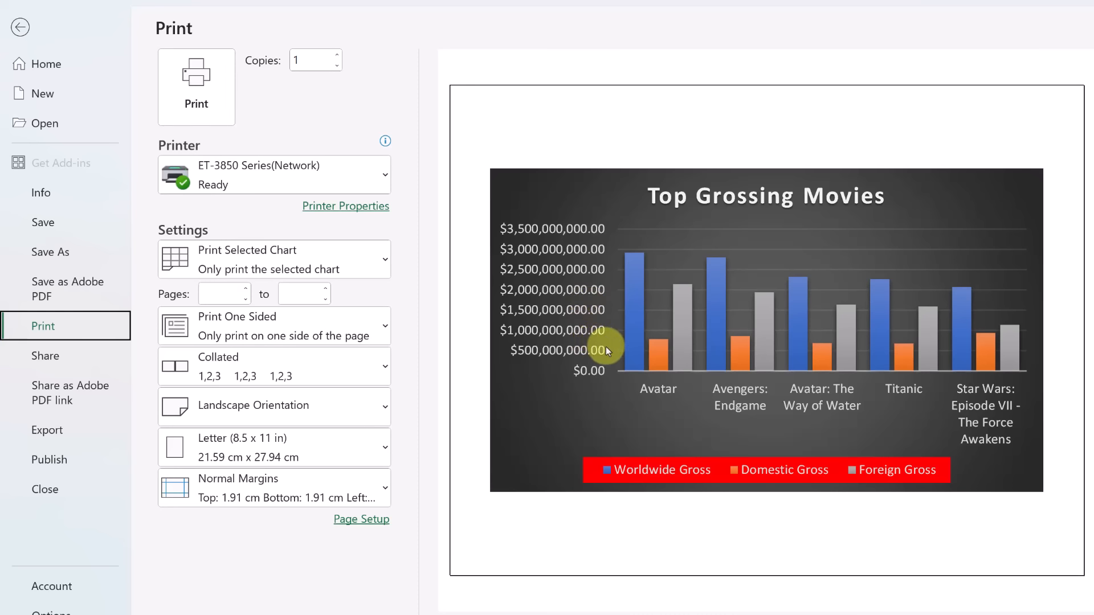
click(21, 27)
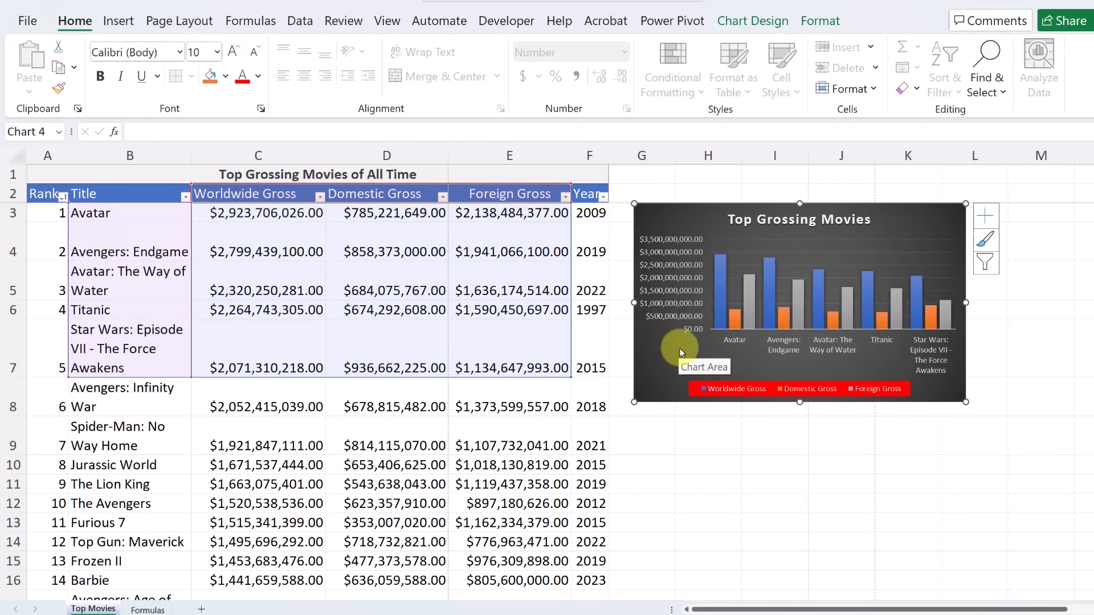
Step: With the chart deselected, set the sheet's print orientation to landscape, check the previewed pages and return to the worksheet
click(639, 470)
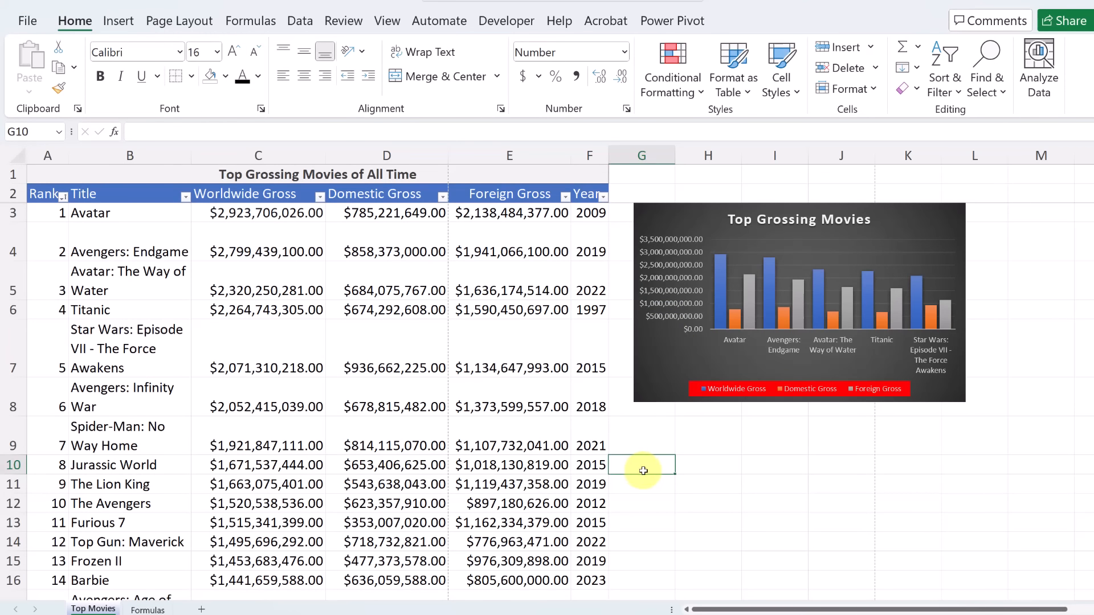
click(27, 26)
click(45, 329)
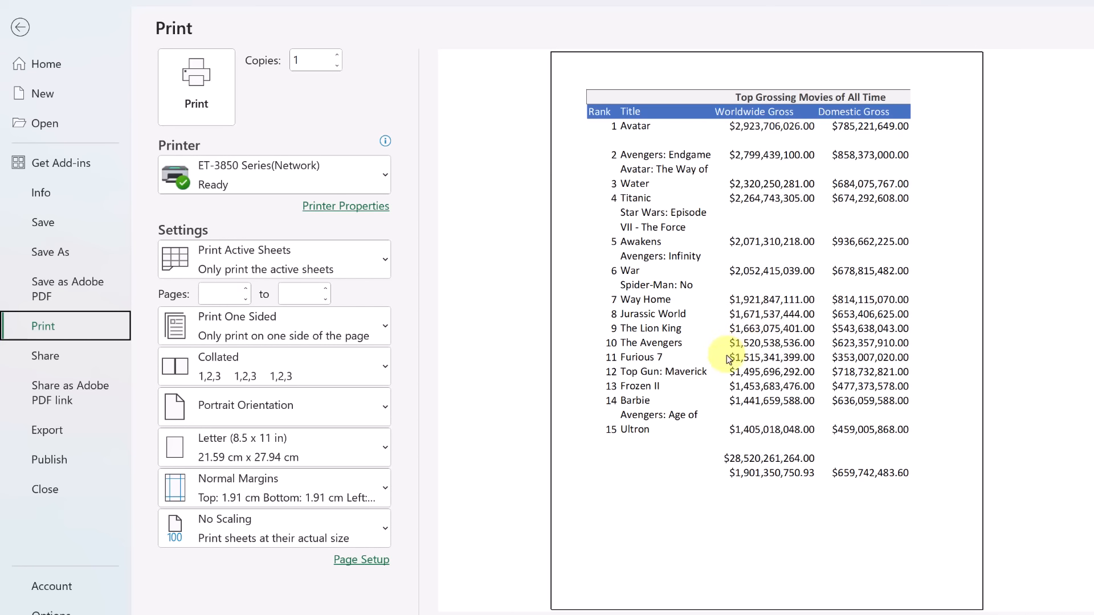
scroll(726, 355, down, 1)
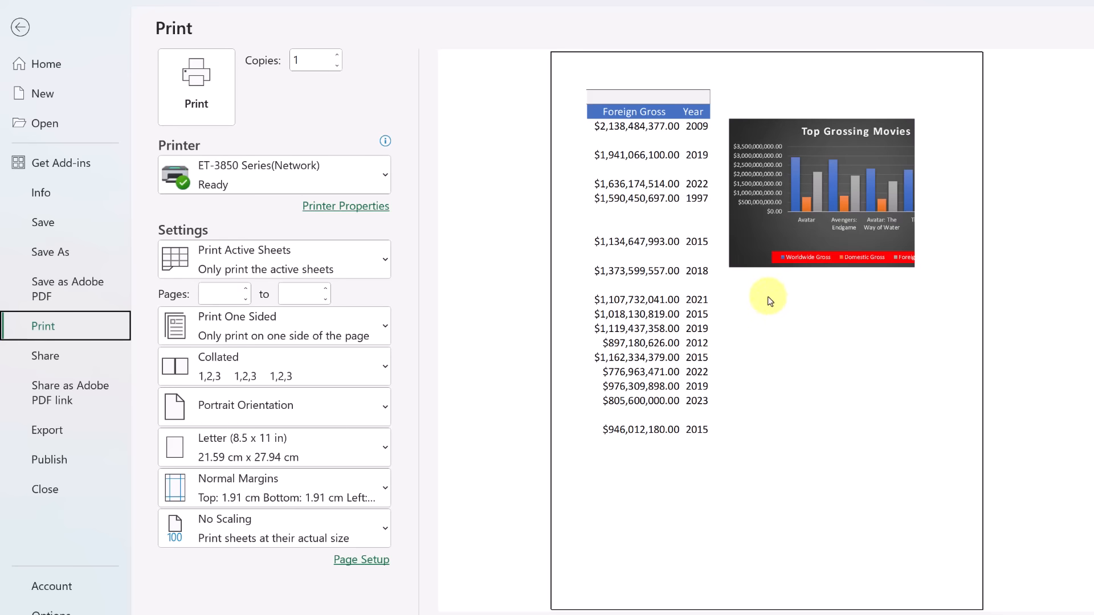
click(313, 408)
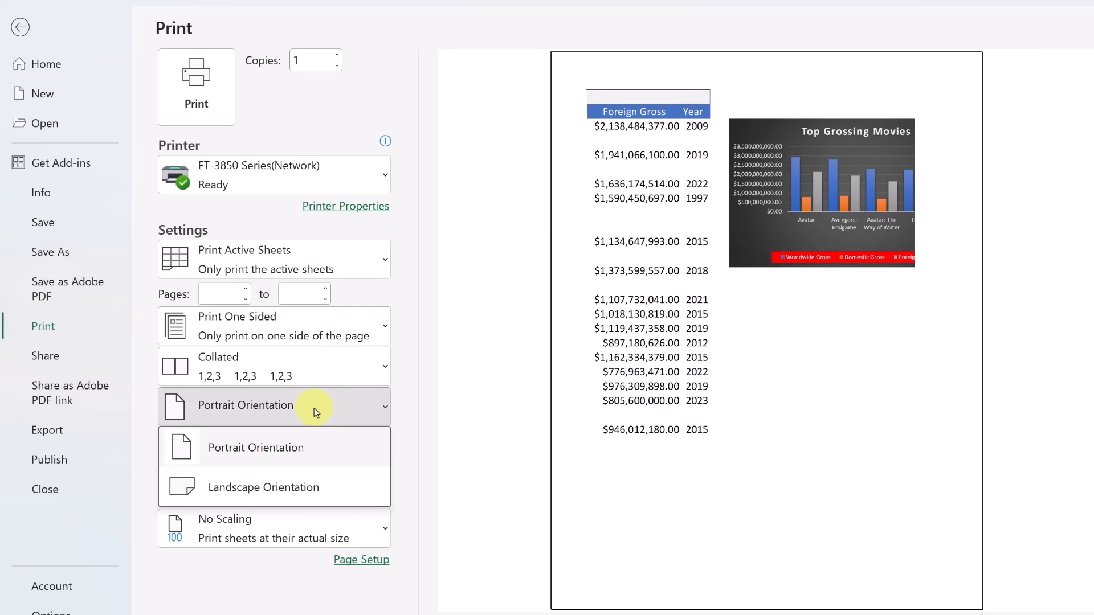
click(303, 482)
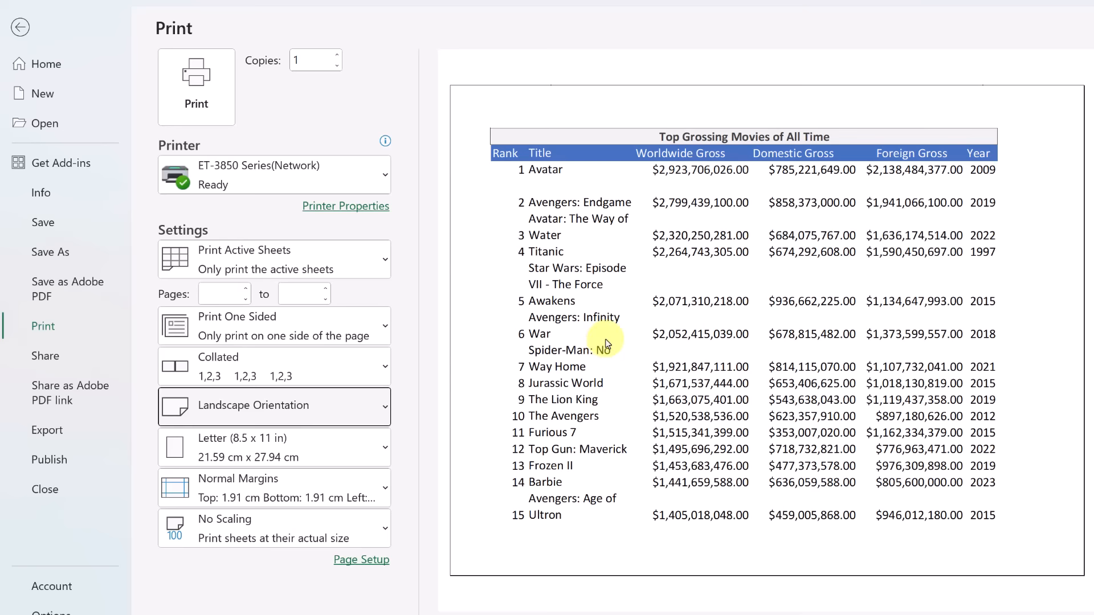
scroll(607, 343, down, 2)
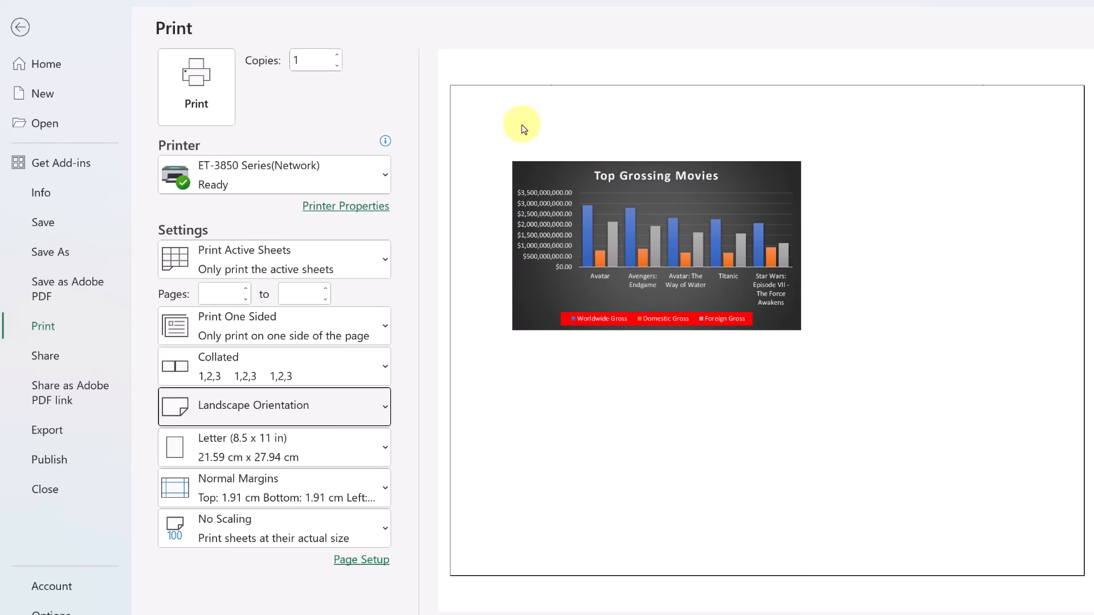
click(20, 26)
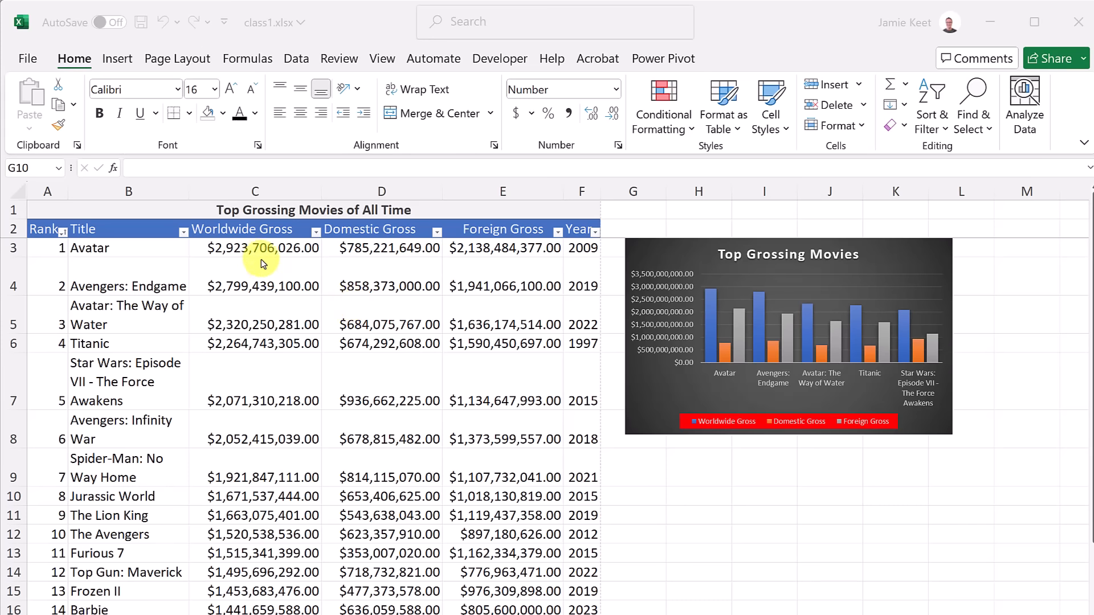
Step: In the ribbon customization options, add a new custom tab after Home and rename it Demo
right_click(117, 140)
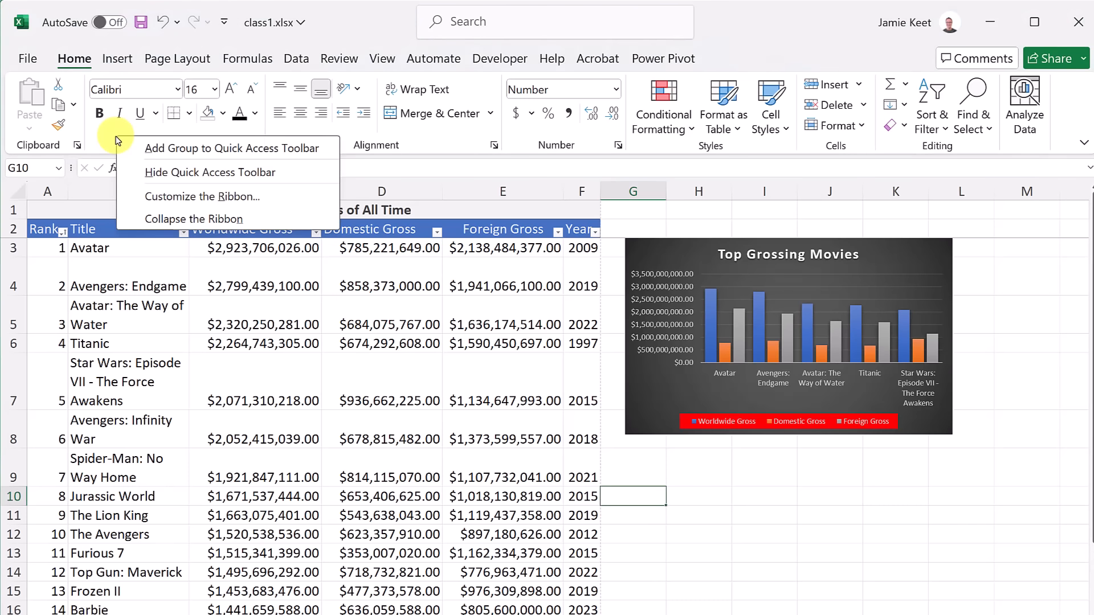
right_click(207, 26)
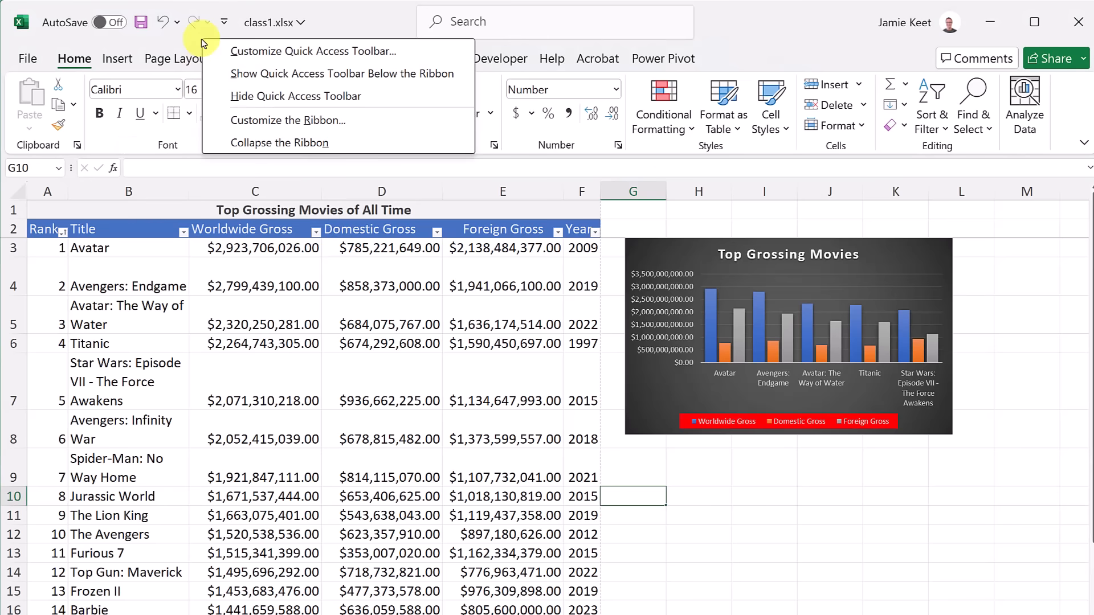
click(268, 123)
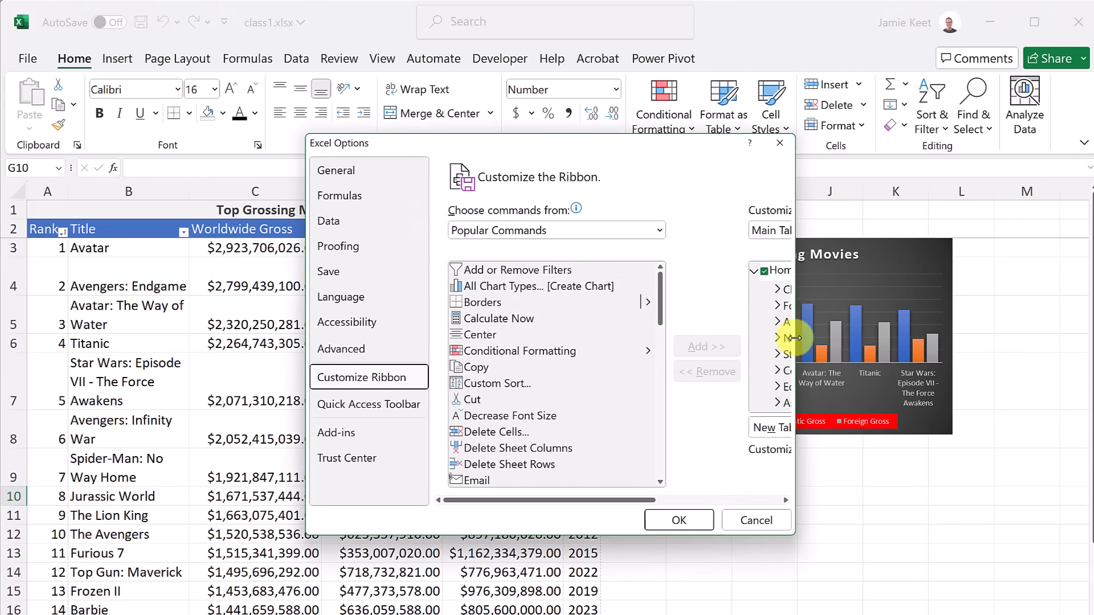
drag(795, 338, 1010, 341)
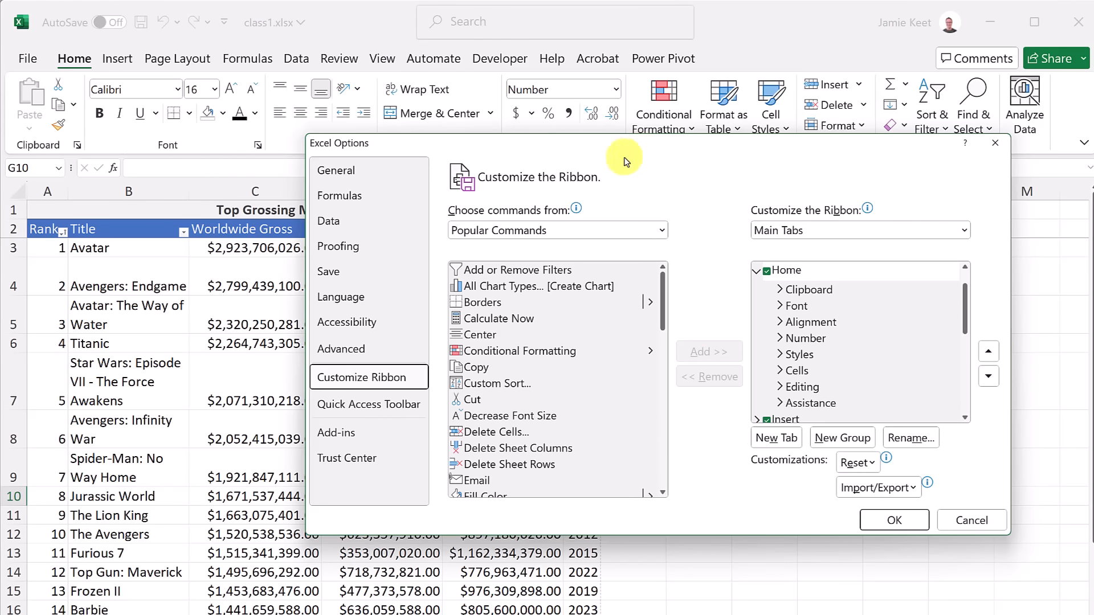
drag(467, 153, 286, 142)
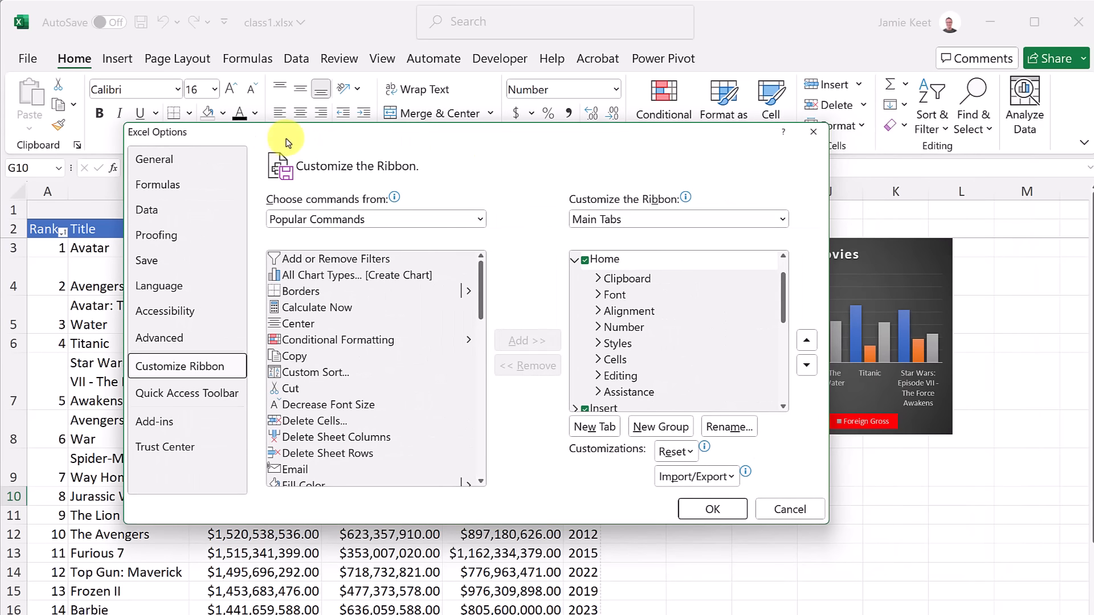
click(574, 260)
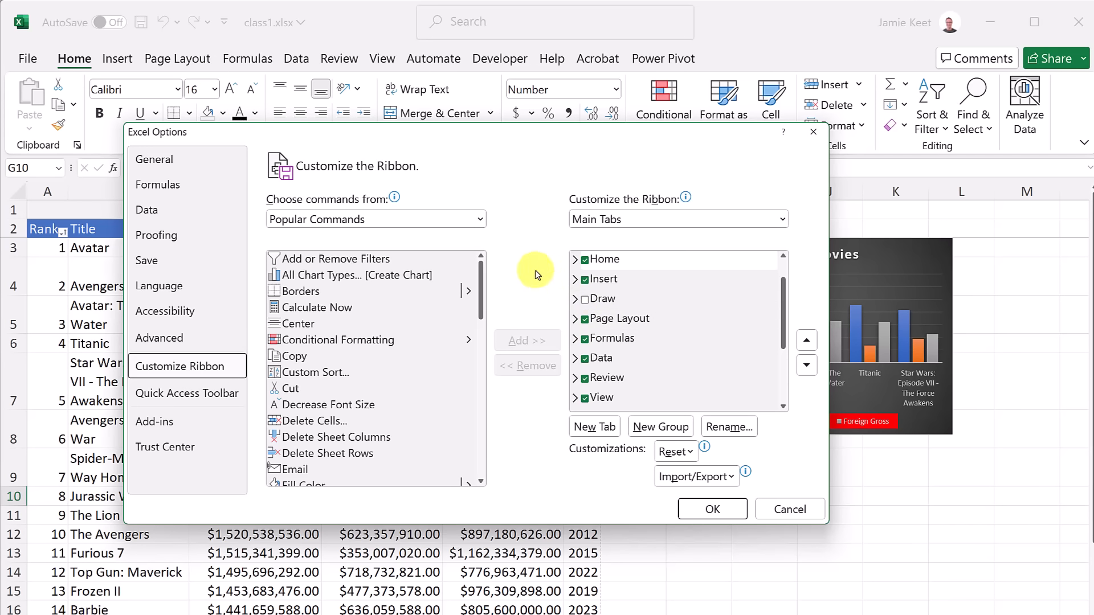
click(588, 431)
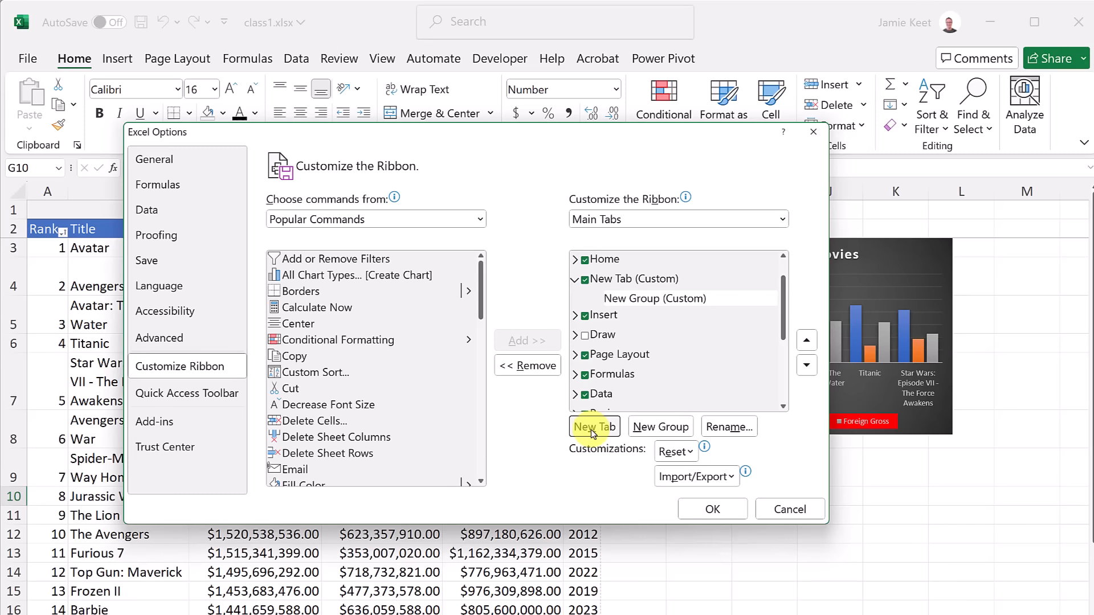
click(614, 282)
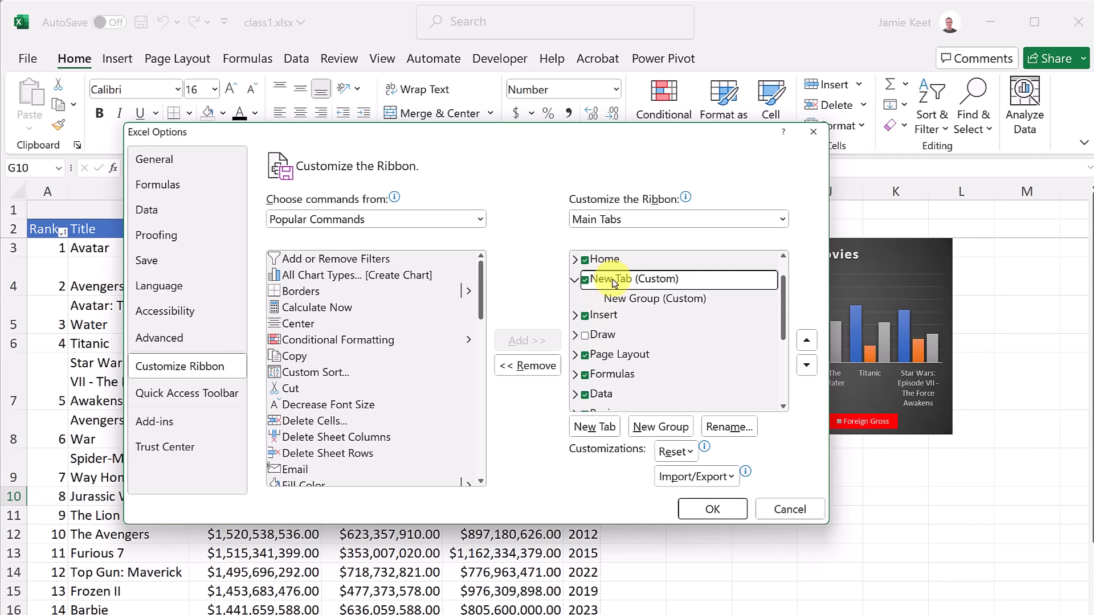
click(728, 431)
text(Demo)
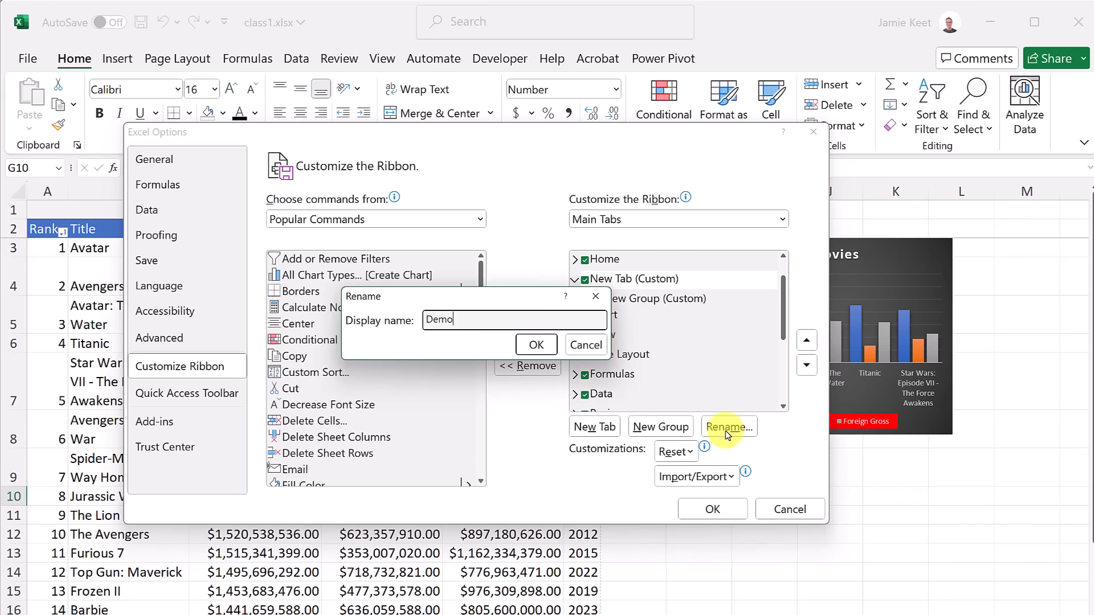
click(536, 345)
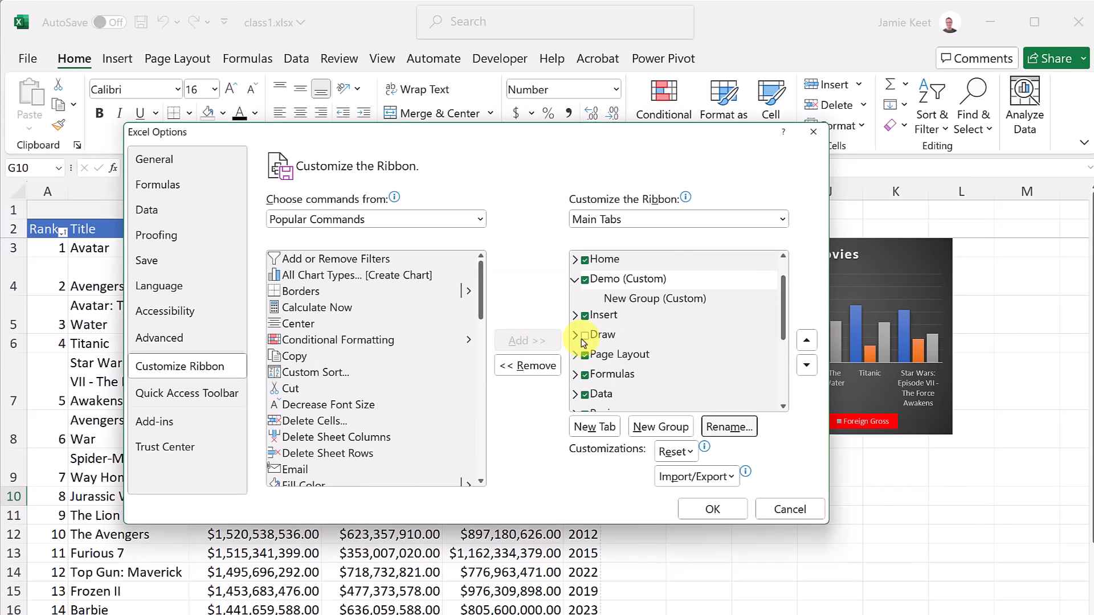
Step: Add the Cut, Freeze Panes and Insert Picture commands to the Demo tab's new group, apply the customization and display the Demo tab
click(636, 300)
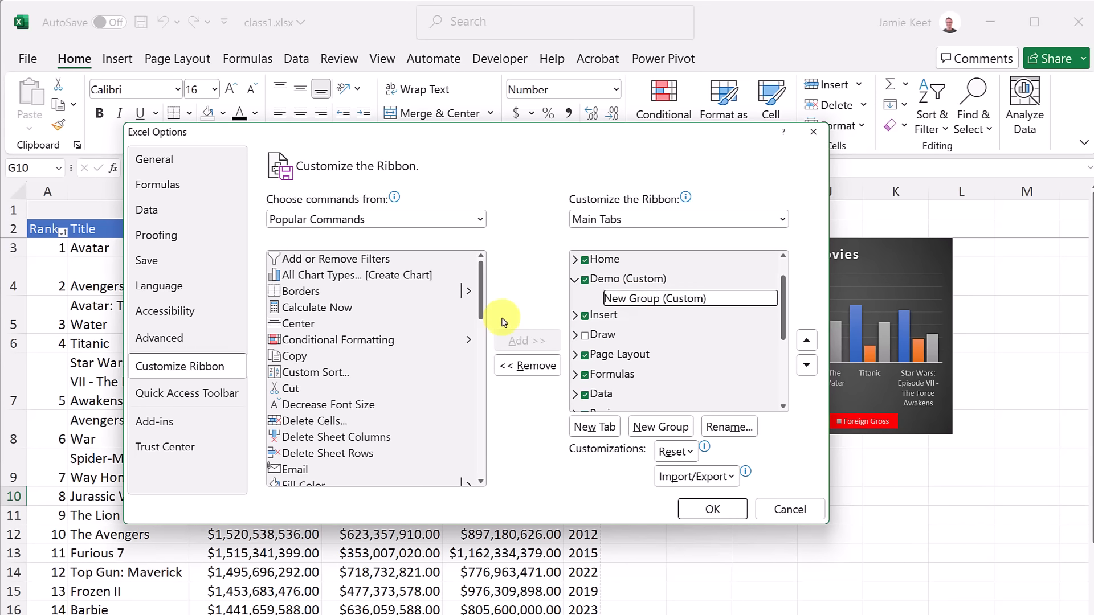
click(354, 390)
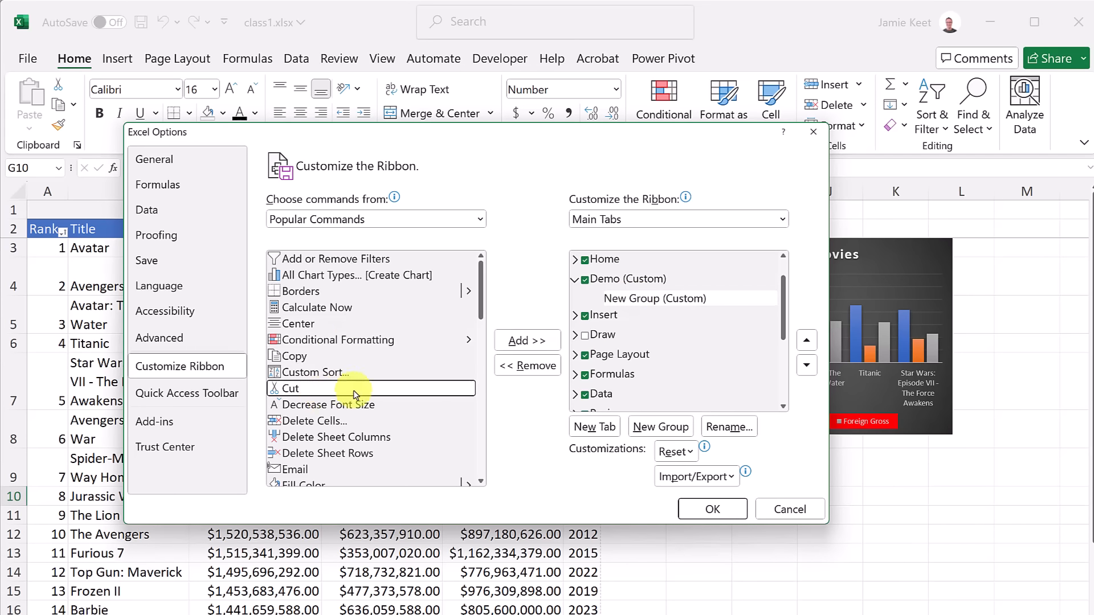
click(526, 340)
scroll(359, 371, down, 1)
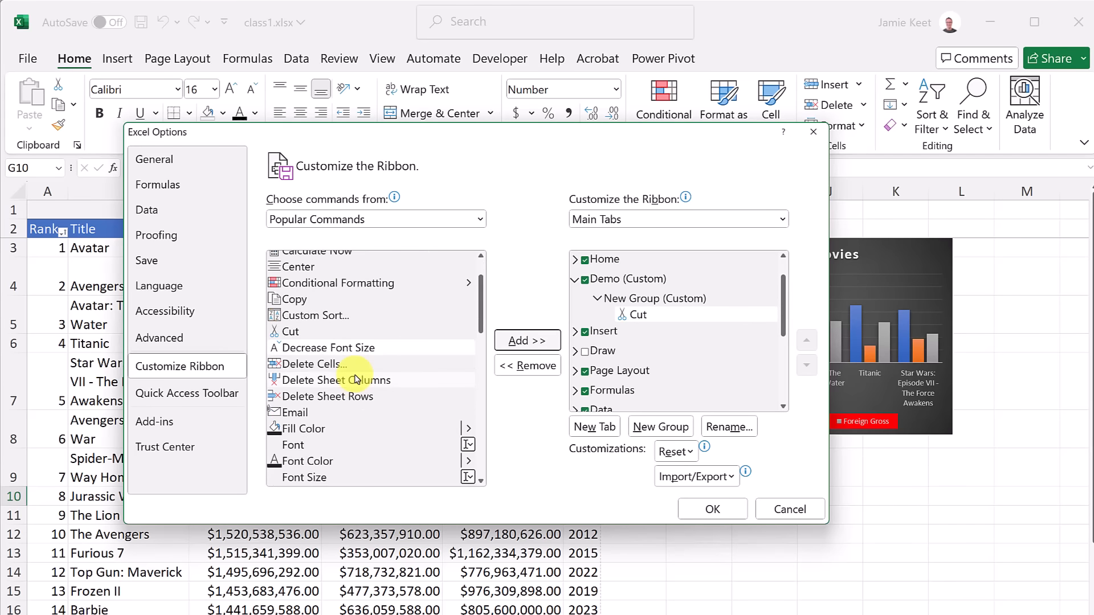
scroll(317, 419, down, 2)
click(310, 413)
click(520, 342)
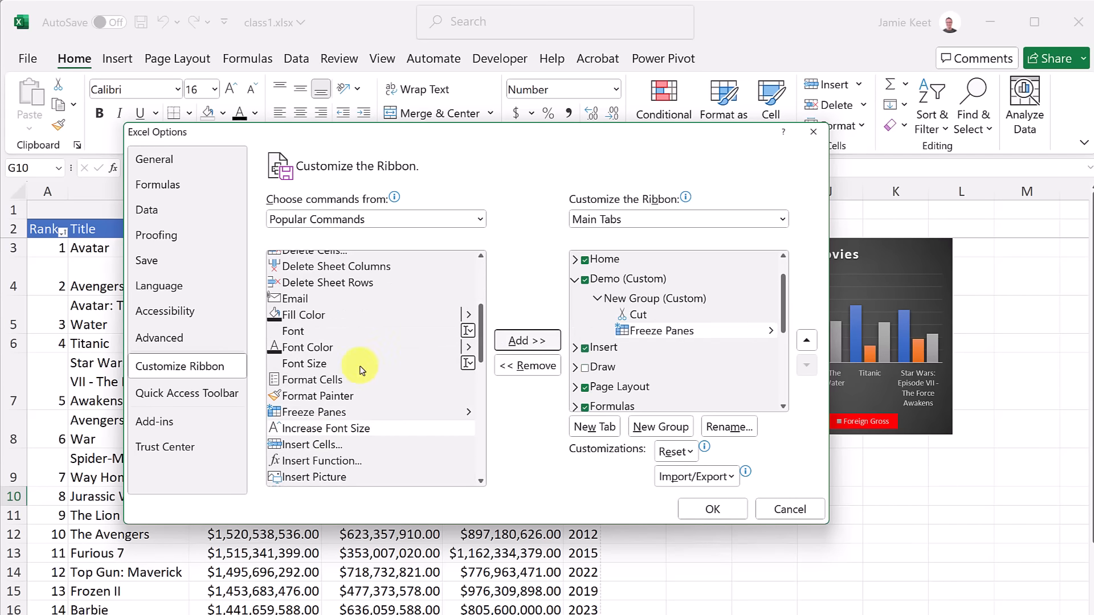
scroll(358, 370, down, 1)
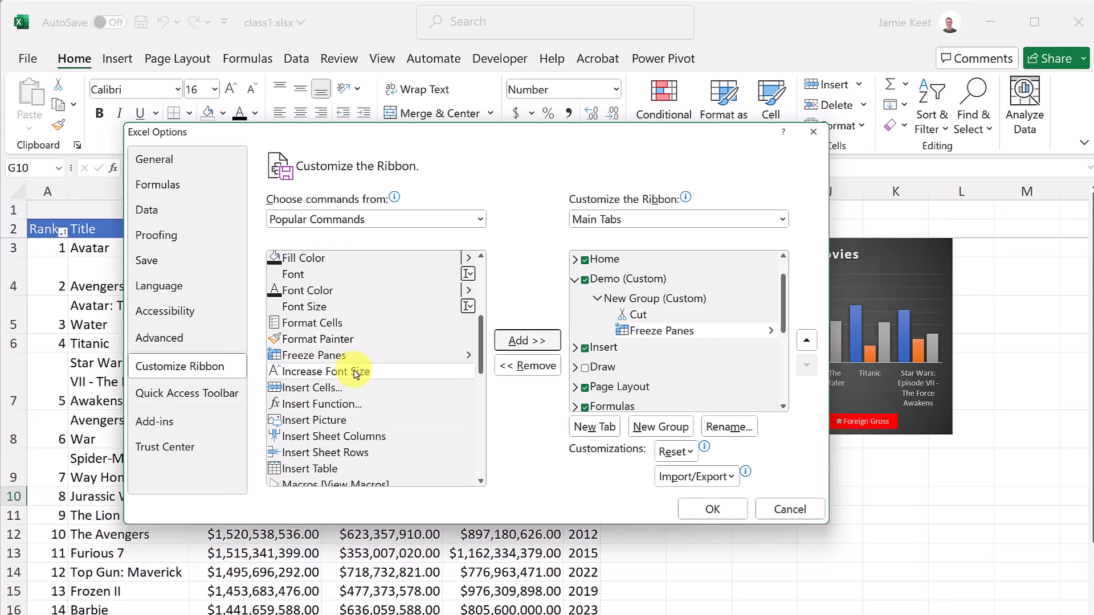
click(341, 420)
click(550, 341)
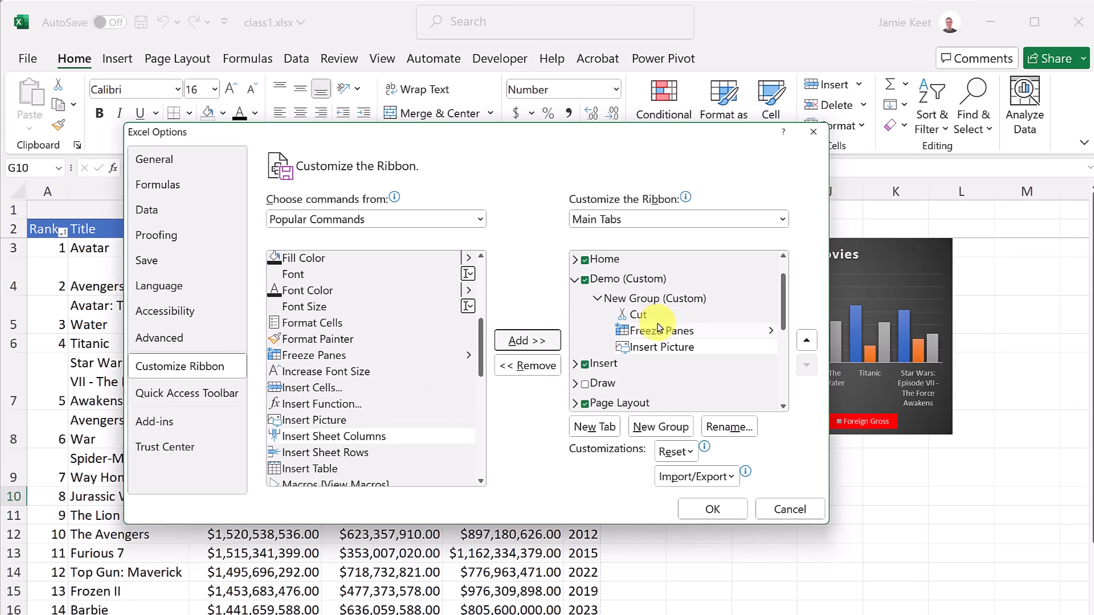
click(709, 510)
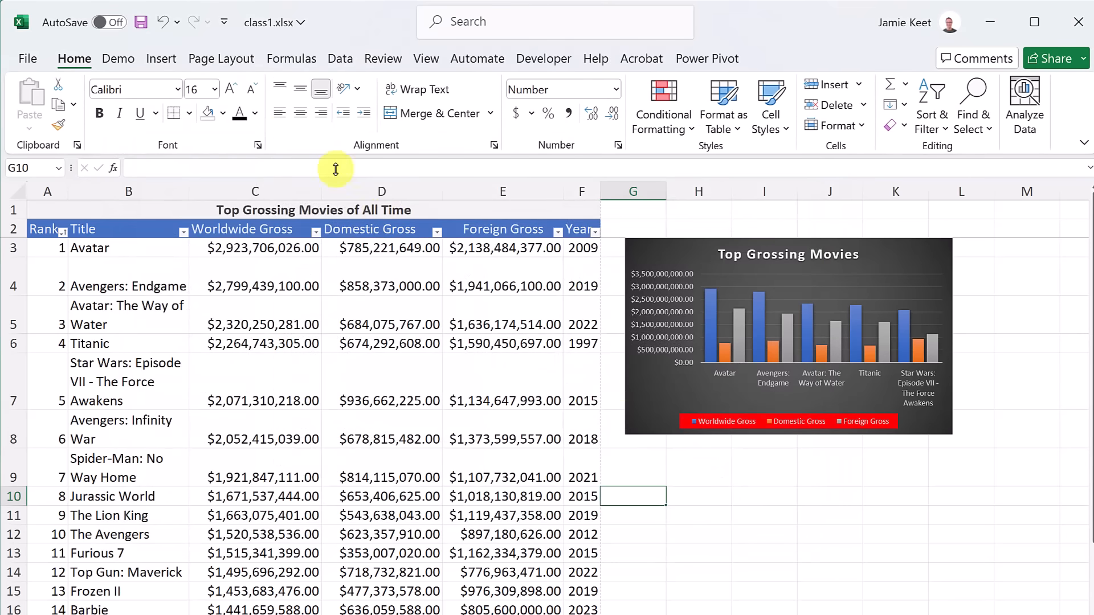
click(124, 66)
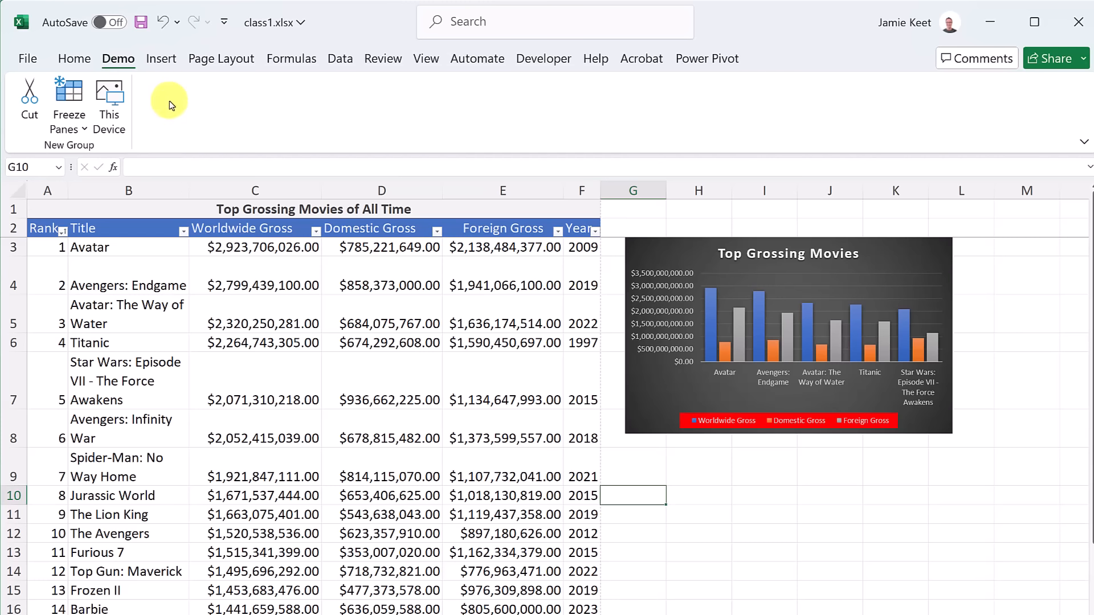
Step: Reopen the ribbon customization options and remove the custom group and the Demo tab from the main tabs
right_click(192, 113)
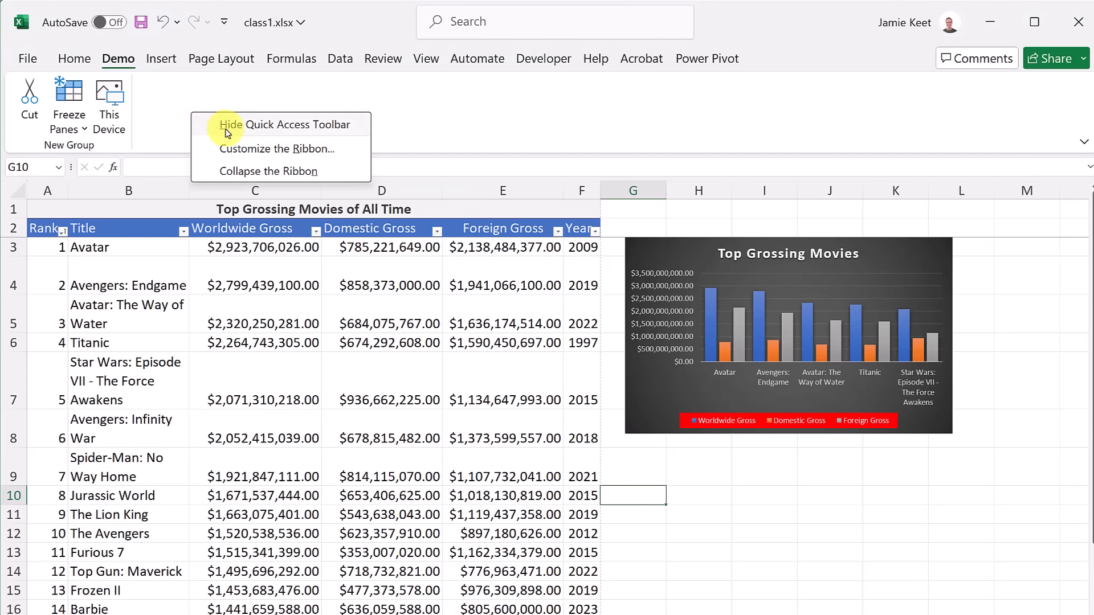
click(258, 150)
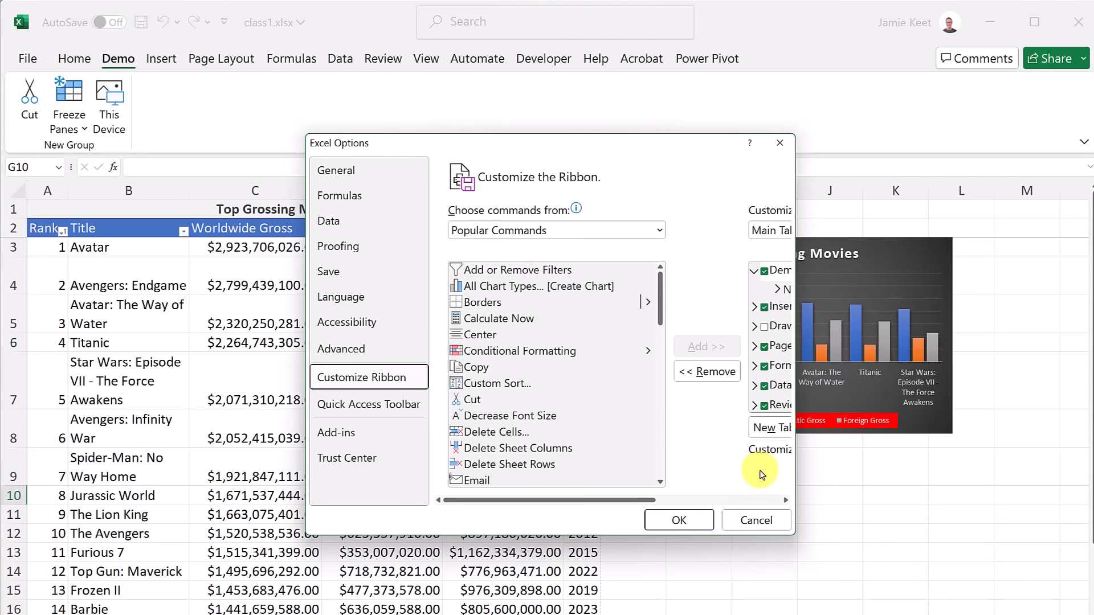
drag(795, 476, 1030, 483)
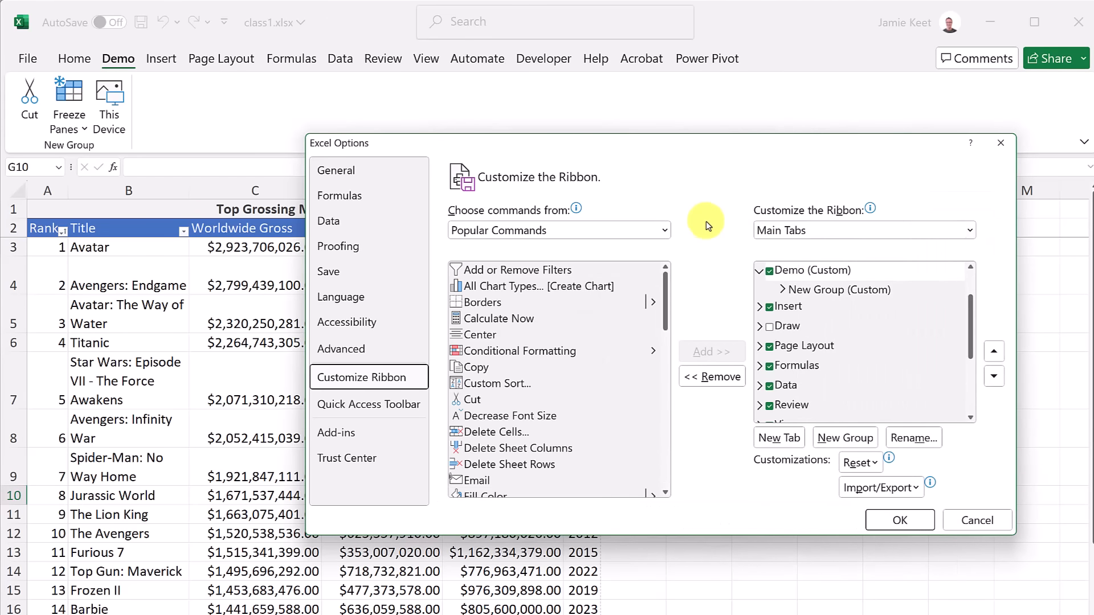
click(812, 292)
right_click(811, 292)
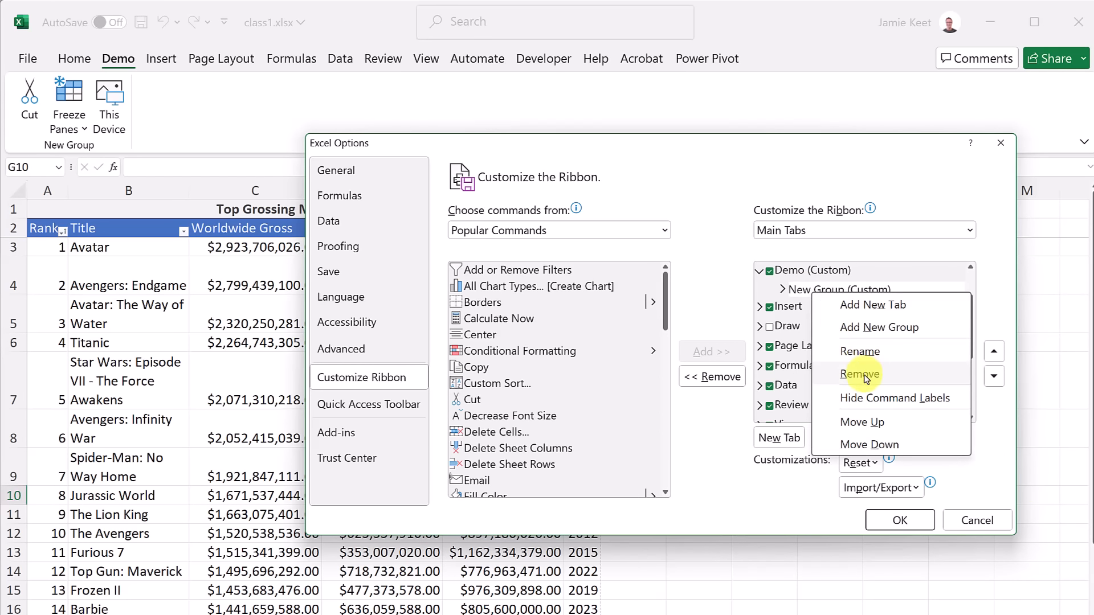
click(863, 377)
right_click(813, 271)
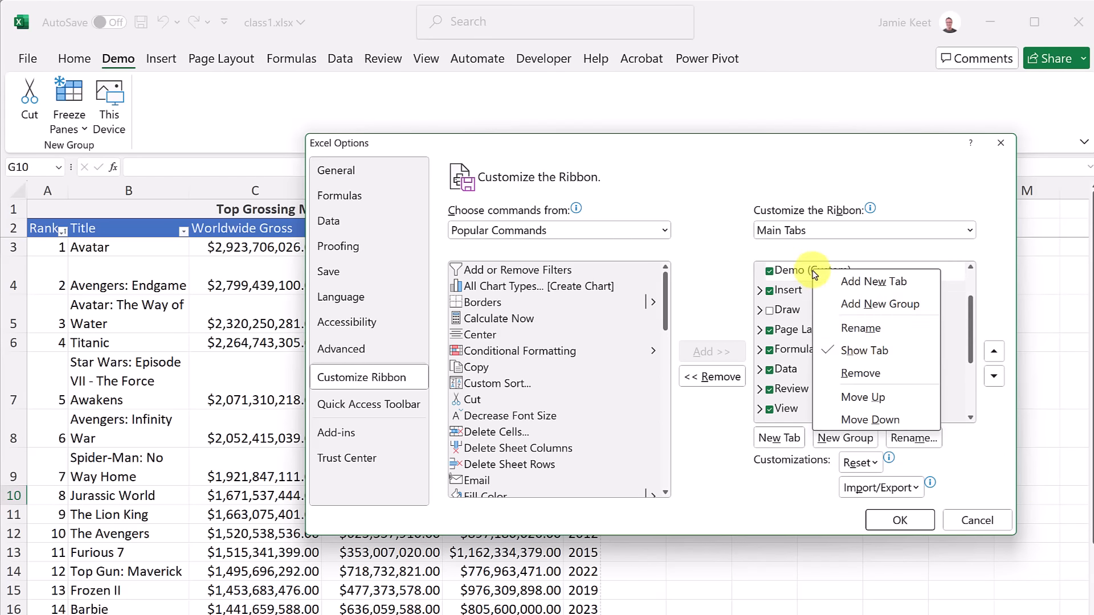
click(863, 373)
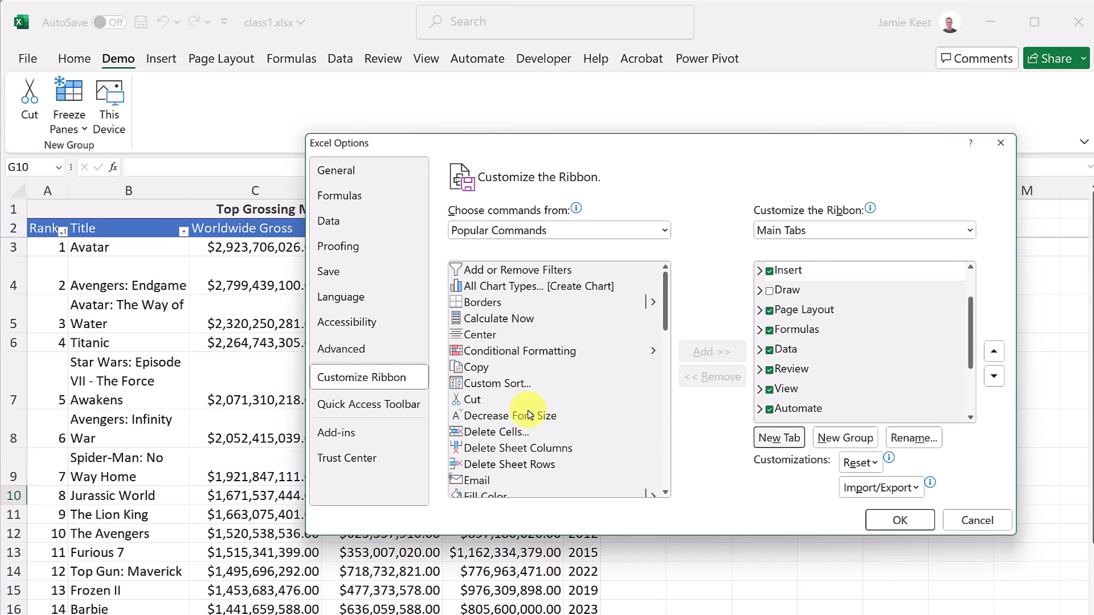
Step: Add the Cut and Insert Table commands to the Quick Access Toolbar for all documents and apply the options
click(386, 408)
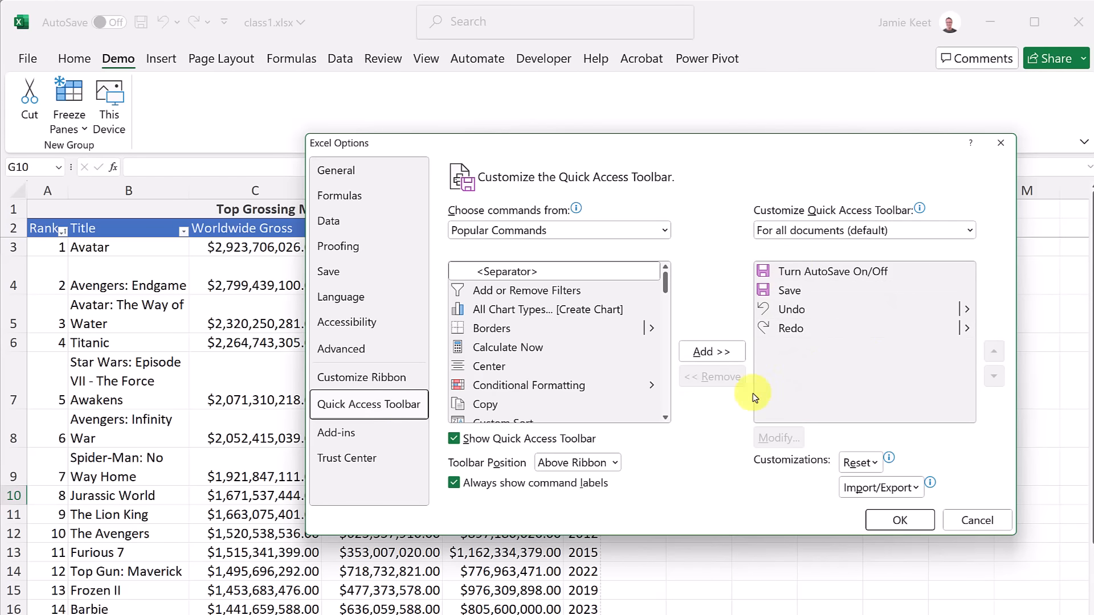
scroll(504, 374, down, 1)
click(494, 413)
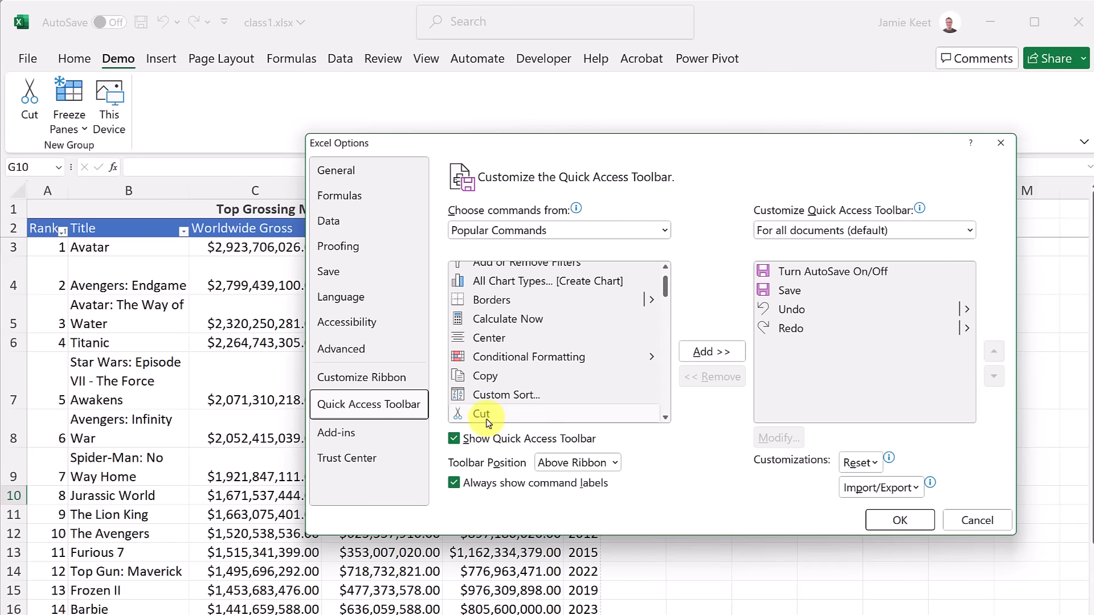
click(716, 354)
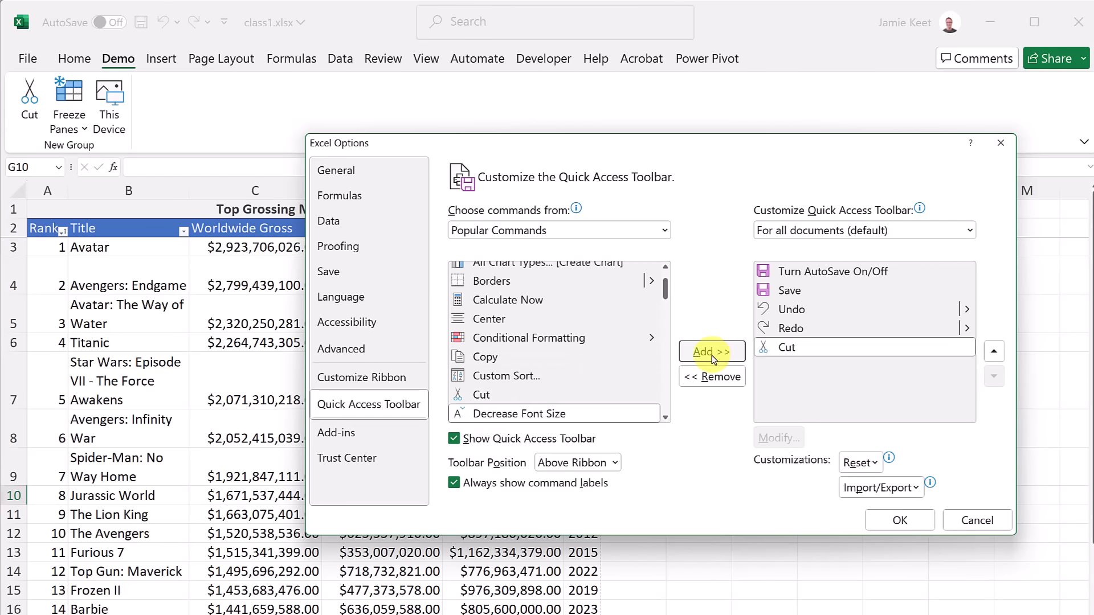
scroll(550, 387, down, 3)
scroll(536, 404, down, 6)
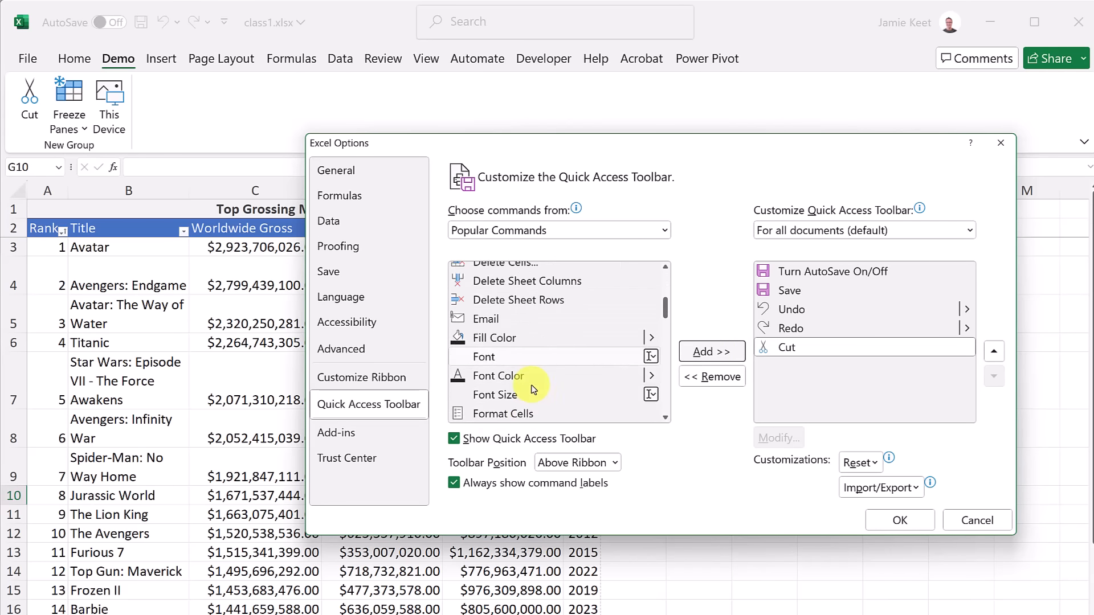
scroll(529, 392, down, 3)
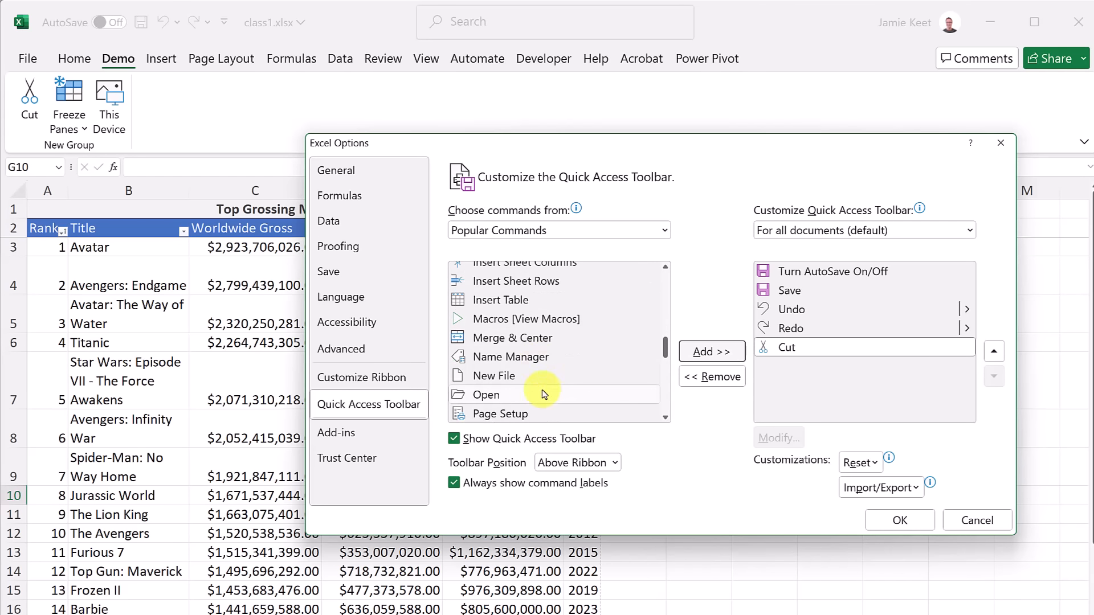
click(527, 300)
click(711, 351)
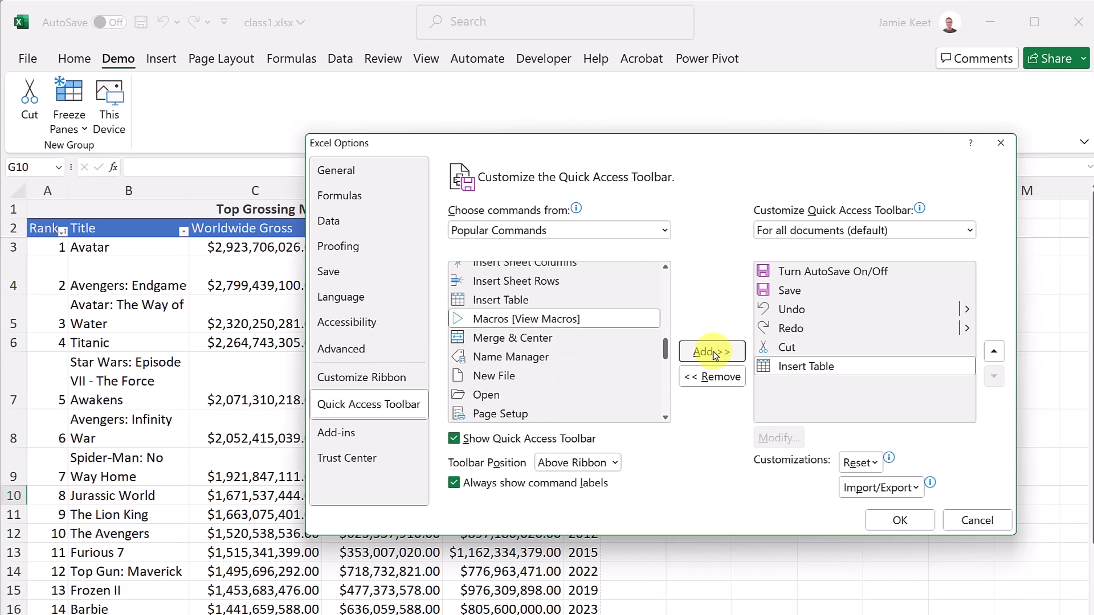
click(899, 520)
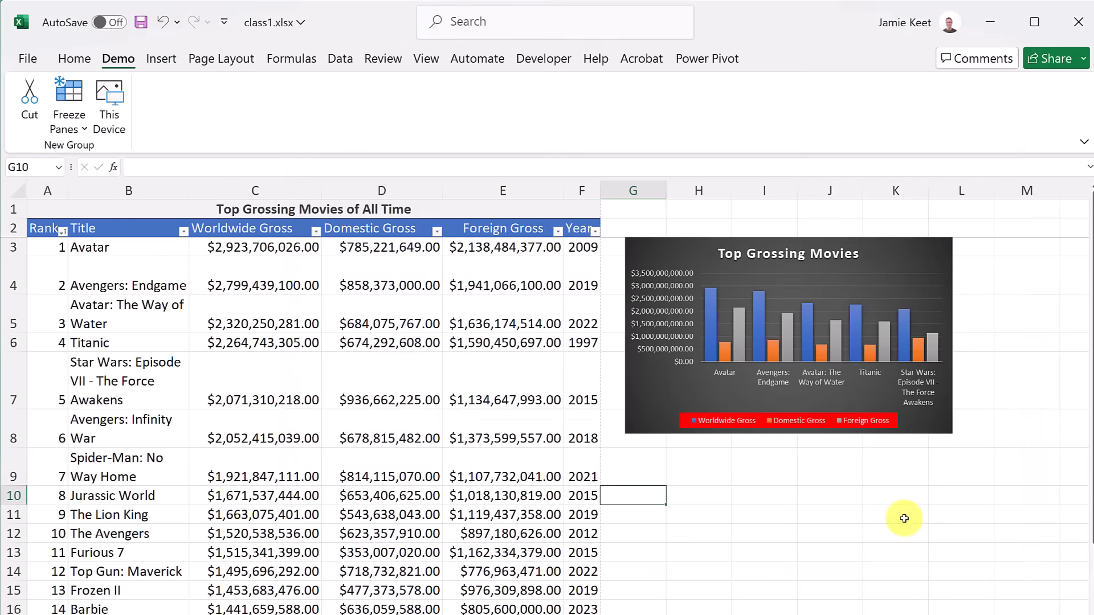